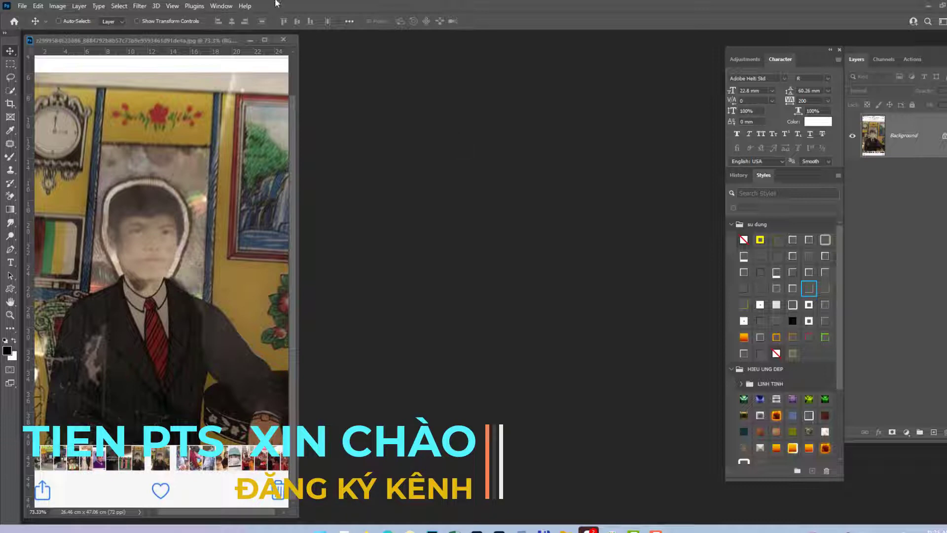
Centre the old portrait's document in the workspace and zoom in on it
{"action": "left_click_drag", "start_coordinate": [178, 42], "coordinate": [403, 66]}
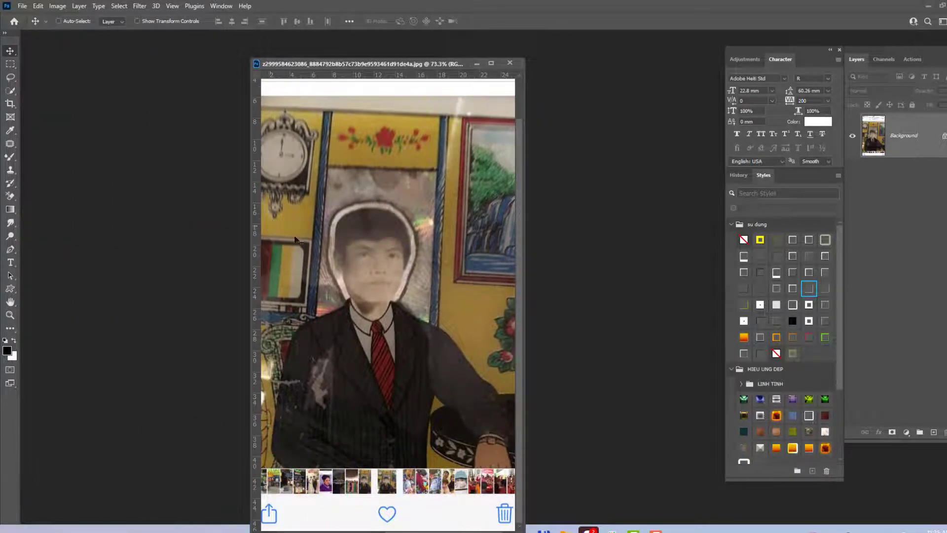
{"action": "scroll", "coordinate": [440, 184], "scroll_direction": "up", "scroll_amount": 1}
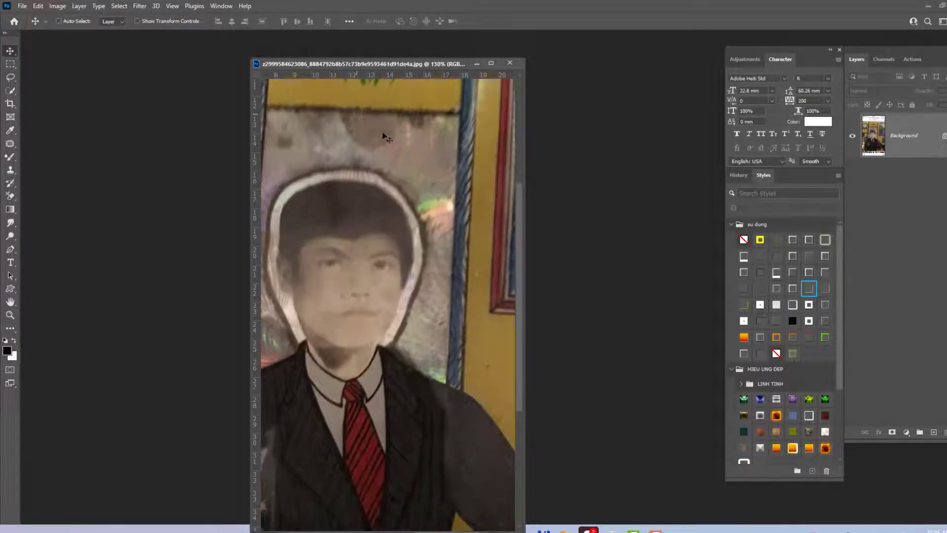
{"action": "scroll", "coordinate": [397, 183], "scroll_direction": "down", "scroll_amount": 1}
{"action": "scroll", "coordinate": [397, 183], "scroll_direction": "down", "scroll_amount": 1}
{"action": "scroll", "coordinate": [397, 183], "scroll_direction": "up", "scroll_amount": 1}
{"action": "scroll", "coordinate": [397, 185], "scroll_direction": "up", "scroll_amount": 1}
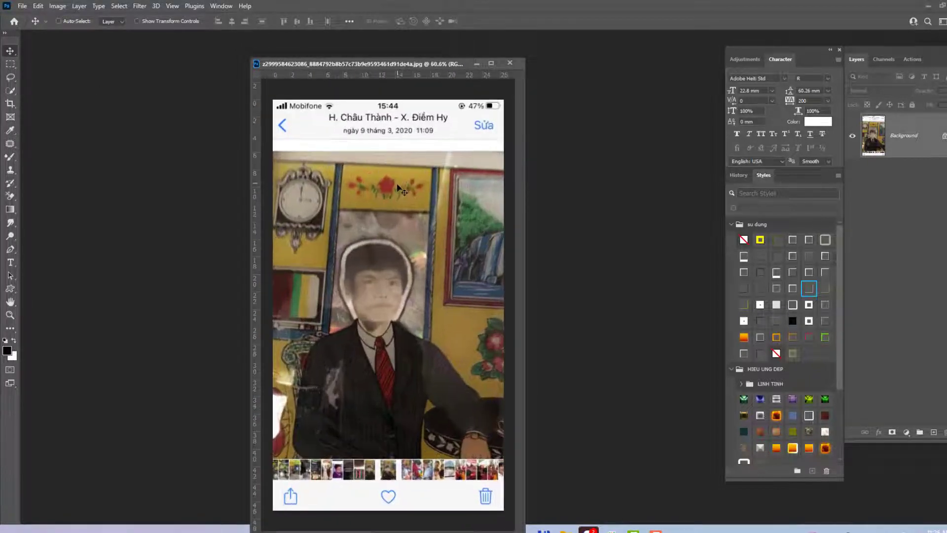
{"action": "scroll", "coordinate": [401, 202], "scroll_direction": "up", "scroll_amount": 1}
{"action": "scroll", "coordinate": [393, 299], "scroll_direction": "up", "scroll_amount": 1}
{"action": "scroll", "coordinate": [388, 299], "scroll_direction": "up", "scroll_amount": 1}
{"action": "scroll", "coordinate": [461, 274], "scroll_direction": "up", "scroll_amount": 1}
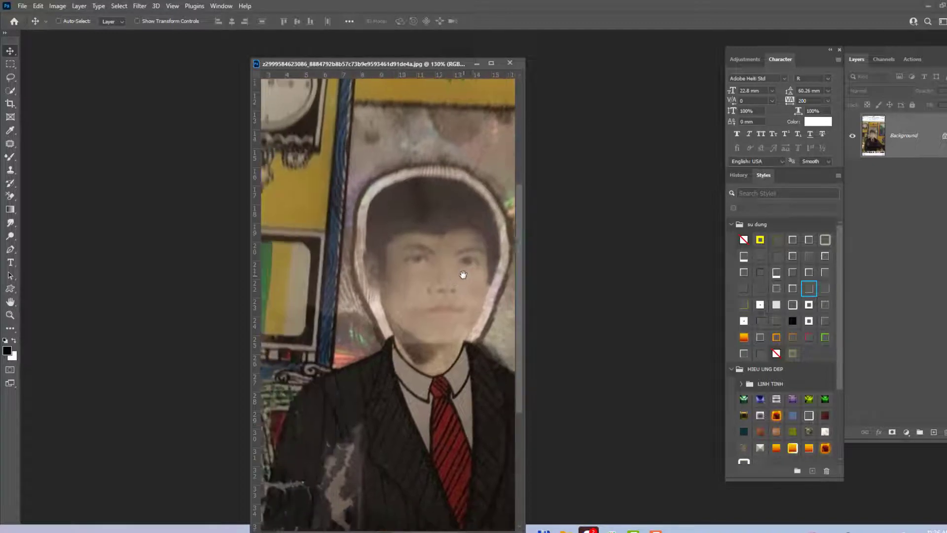
Pan across the zoomed portrait and zoom in and out to examine its details
{"action": "left_click_drag", "start_coordinate": [460, 275], "coordinate": [437, 275]}
{"action": "scroll", "coordinate": [432, 275], "scroll_direction": "down", "scroll_amount": 1}
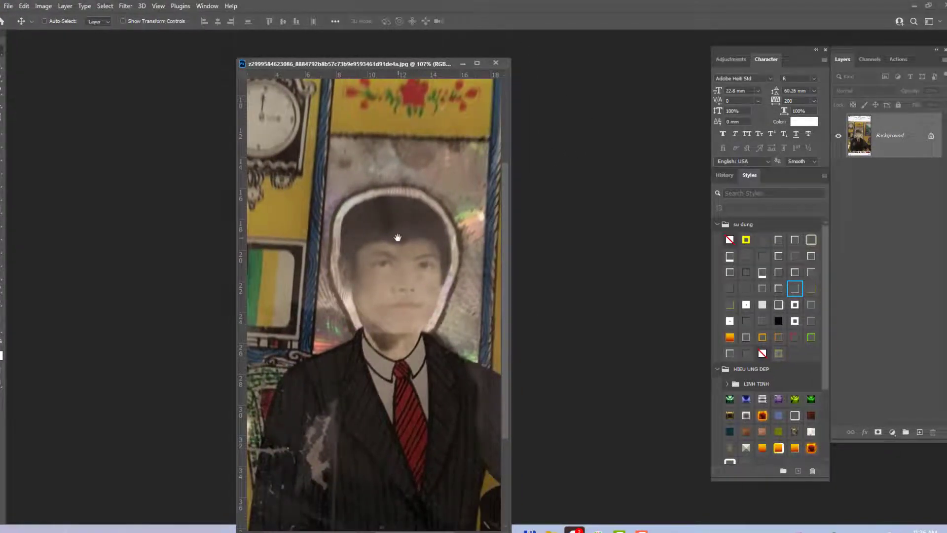
{"action": "scroll", "coordinate": [398, 237], "scroll_direction": "down", "scroll_amount": 1}
{"action": "scroll", "coordinate": [398, 237], "scroll_direction": "down", "scroll_amount": 2}
{"action": "scroll", "coordinate": [340, 291], "scroll_direction": "up", "scroll_amount": 1}
{"action": "scroll", "coordinate": [340, 291], "scroll_direction": "up", "scroll_amount": 2}
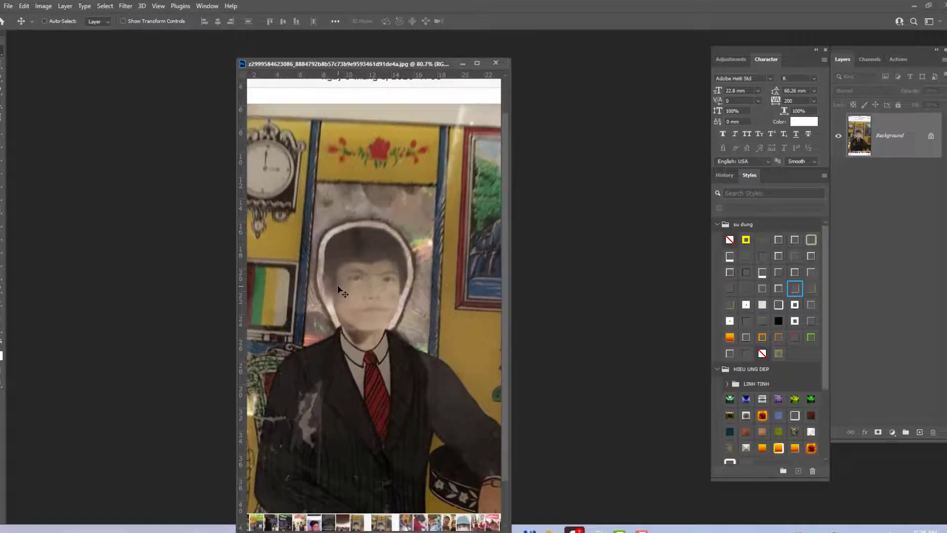
{"action": "scroll", "coordinate": [341, 291], "scroll_direction": "down", "scroll_amount": 1}
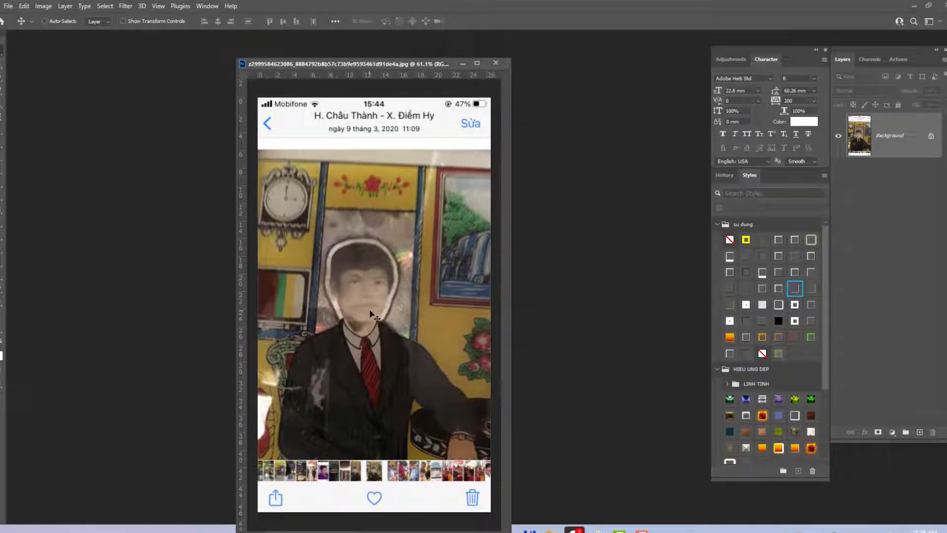
{"action": "scroll", "coordinate": [372, 315], "scroll_direction": "up", "scroll_amount": 2}
{"action": "scroll", "coordinate": [373, 315], "scroll_direction": "down", "scroll_amount": 1}
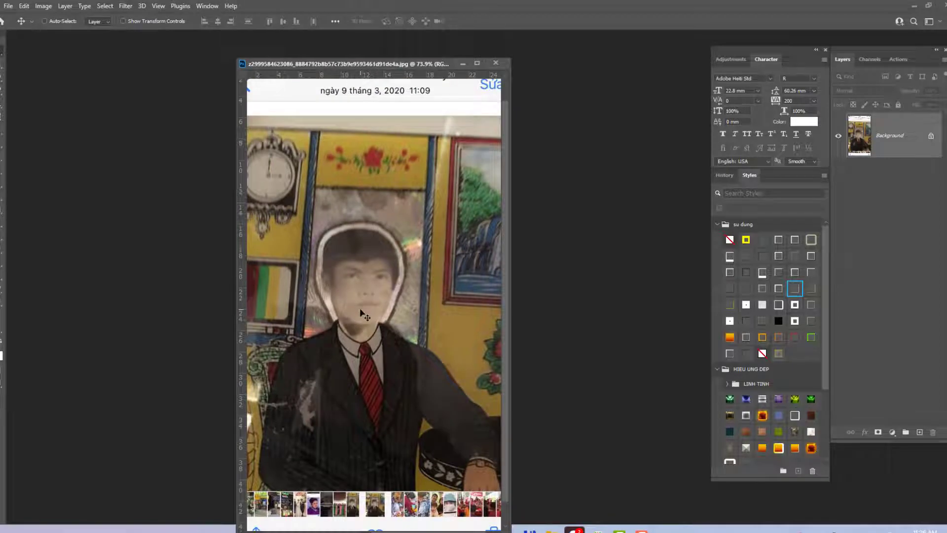
Crop to the 10 x 15.2 cm 300 ppi preset, framed around the boy's face
{"action": "key", "text": "c"}
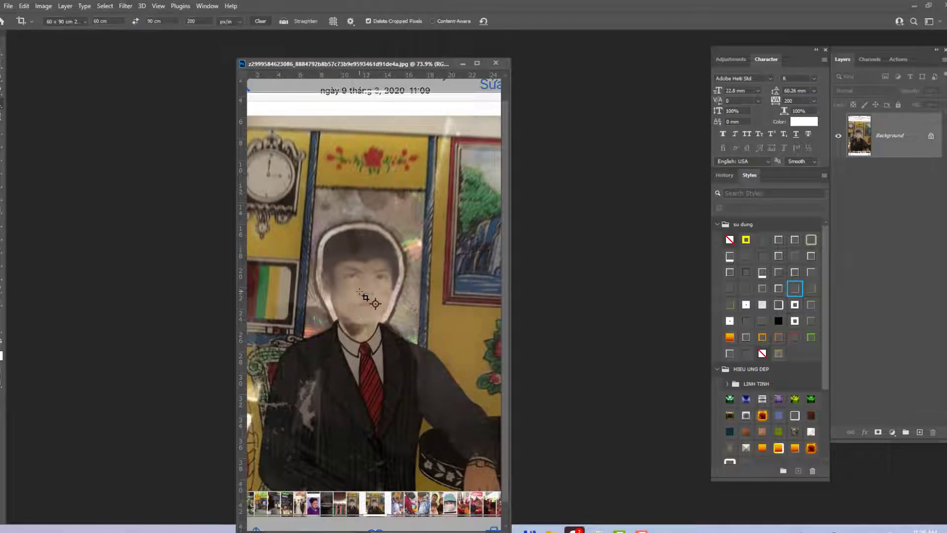
{"action": "right_click", "coordinate": [365, 296]}
{"action": "left_click", "coordinate": [393, 338]}
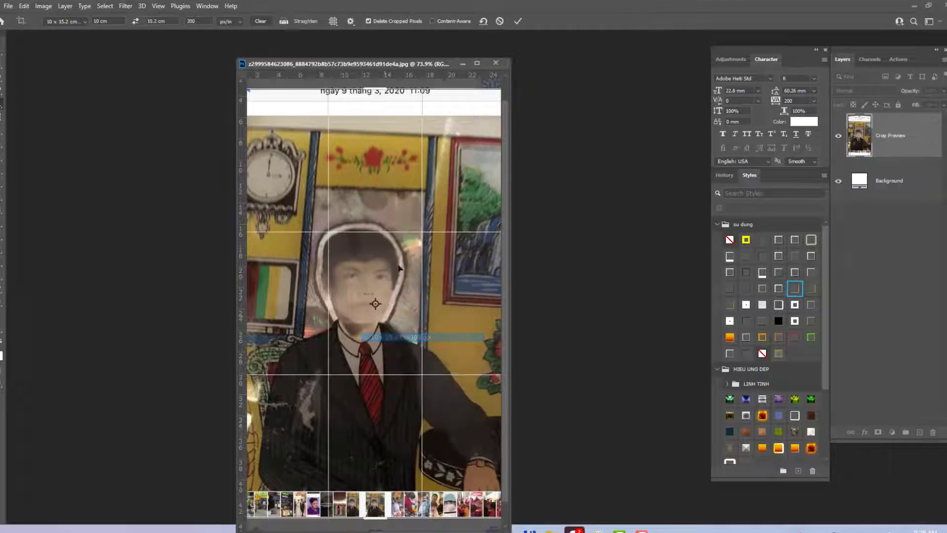
{"action": "scroll", "coordinate": [373, 306], "scroll_direction": "down", "scroll_amount": 1}
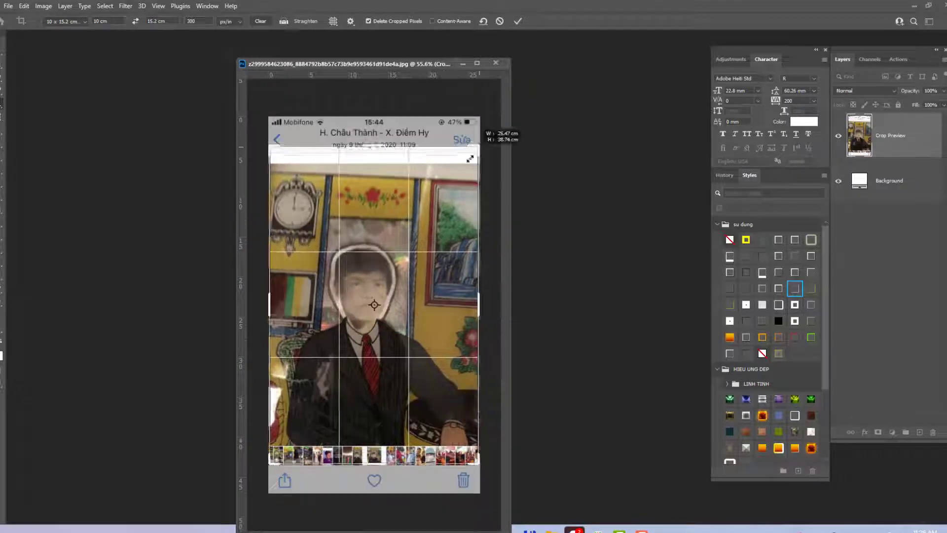
{"action": "left_click_drag", "start_coordinate": [474, 143], "coordinate": [434, 213]}
{"action": "left_click_drag", "start_coordinate": [397, 273], "coordinate": [408, 271]}
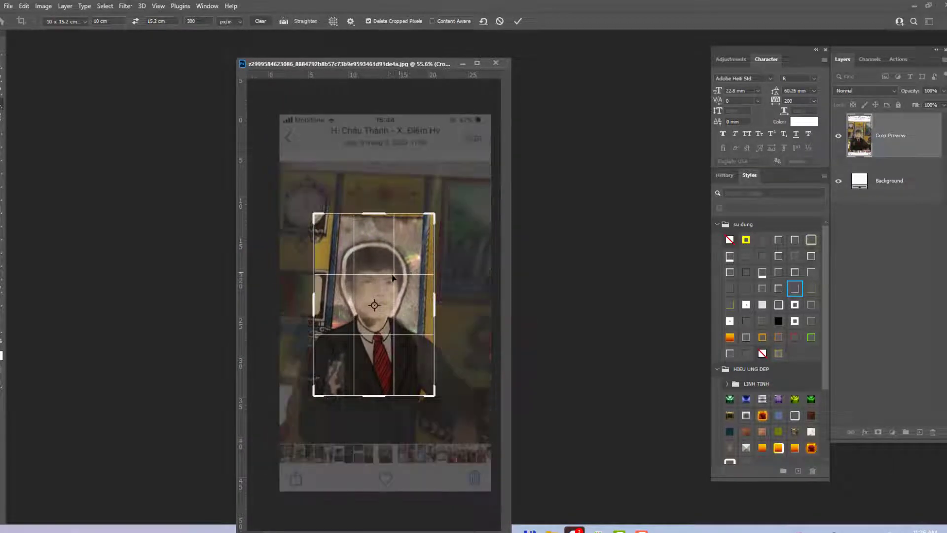
{"action": "key", "text": "Return"}
{"action": "scroll", "coordinate": [399, 294], "scroll_direction": "up", "scroll_amount": 2}
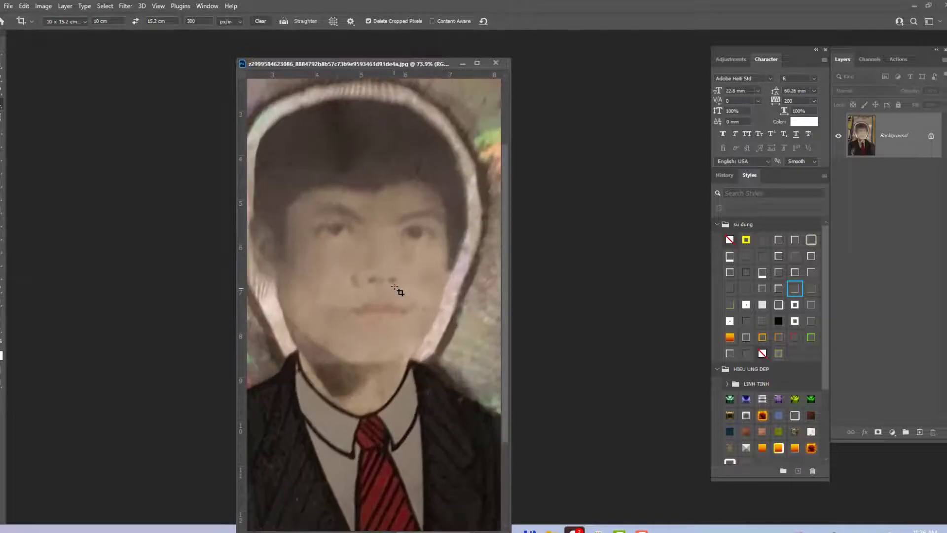
{"action": "scroll", "coordinate": [414, 200], "scroll_direction": "down", "scroll_amount": 1}
{"action": "scroll", "coordinate": [390, 306], "scroll_direction": "down", "scroll_amount": 1}
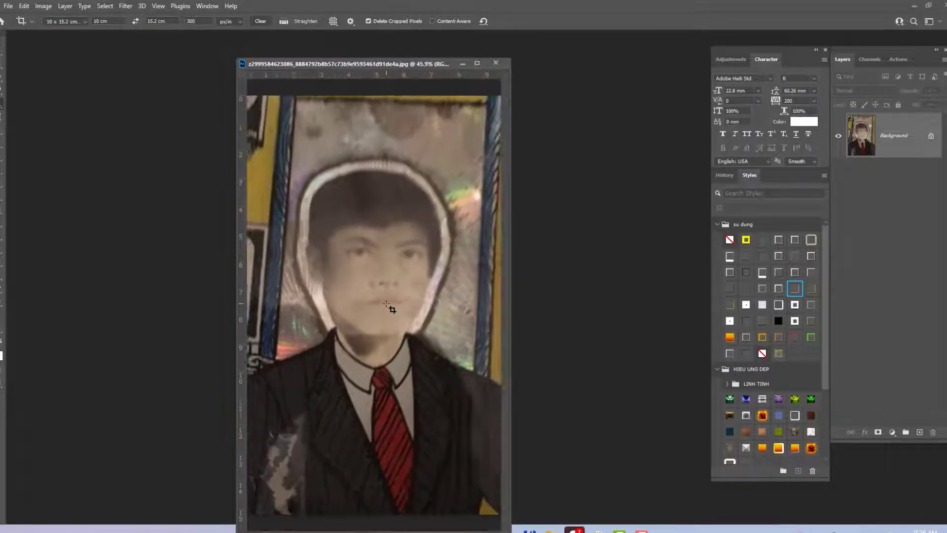
{"action": "scroll", "coordinate": [389, 300], "scroll_direction": "up", "scroll_amount": 1}
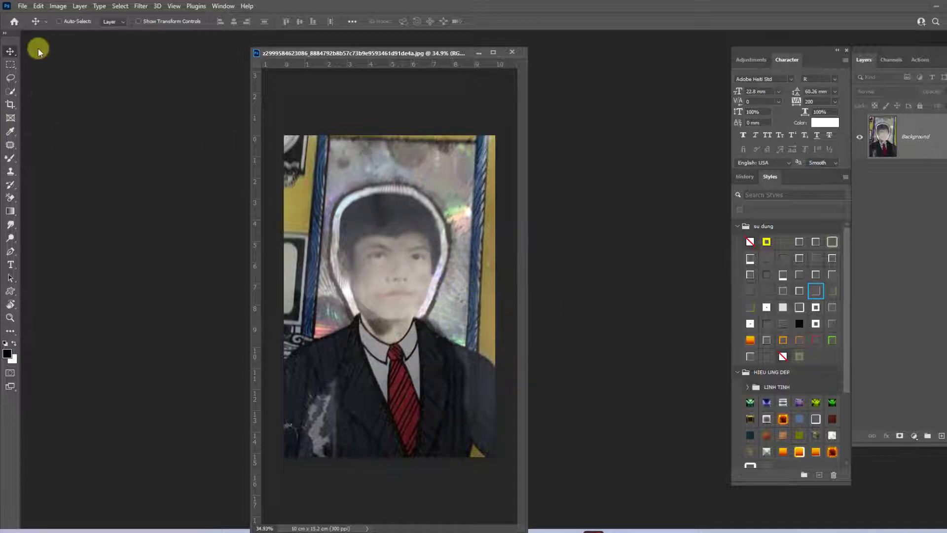
Apply Image to the photo itself using Soft Light blending at 100% opacity
{"action": "left_click", "coordinate": [58, 6]}
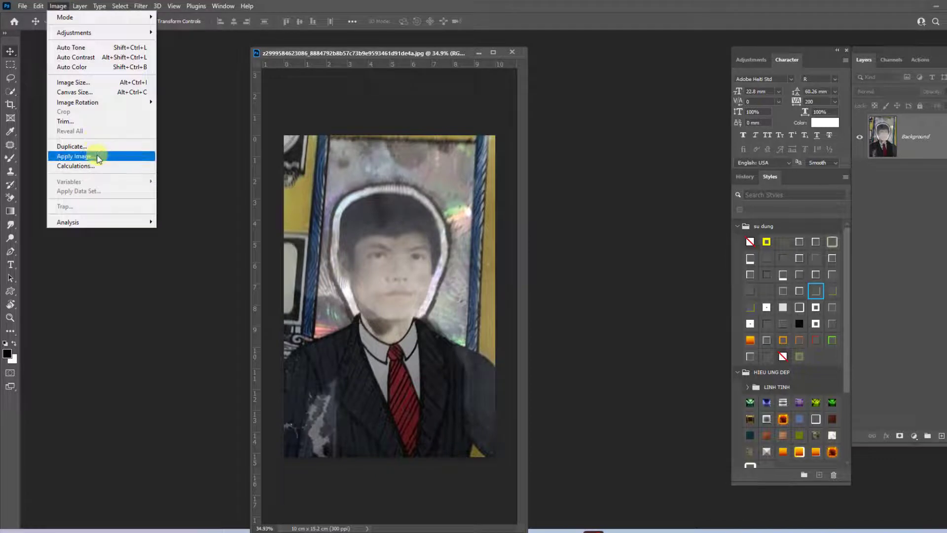
{"action": "left_click", "coordinate": [96, 155]}
{"action": "left_click", "coordinate": [576, 124]}
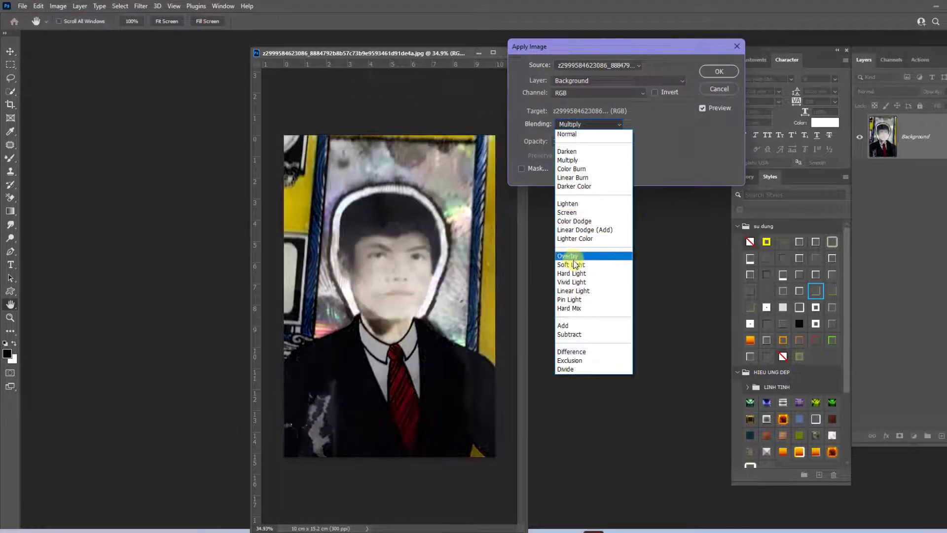
{"action": "left_click", "coordinate": [572, 264]}
{"action": "left_click", "coordinate": [707, 110]}
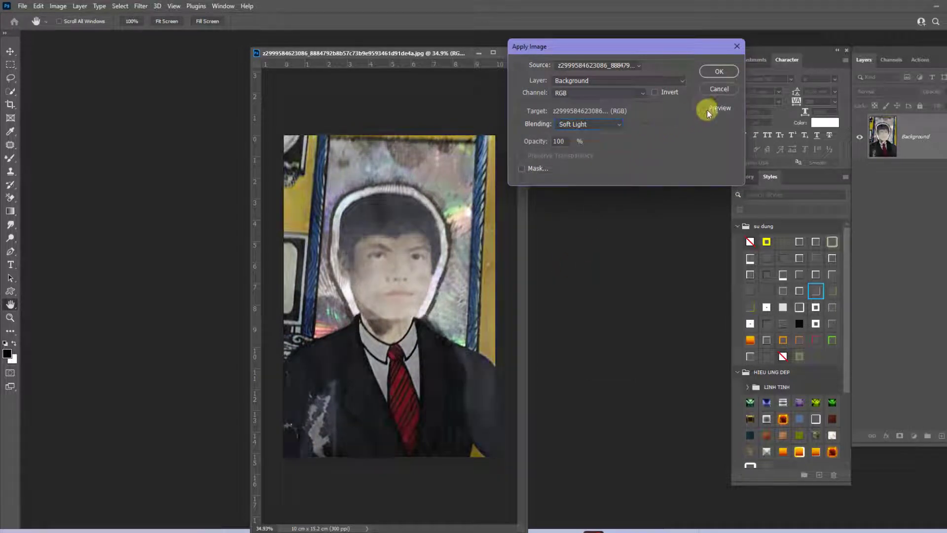
{"action": "left_click", "coordinate": [719, 71]}
{"action": "scroll", "coordinate": [353, 268], "scroll_direction": "up", "scroll_amount": 3}
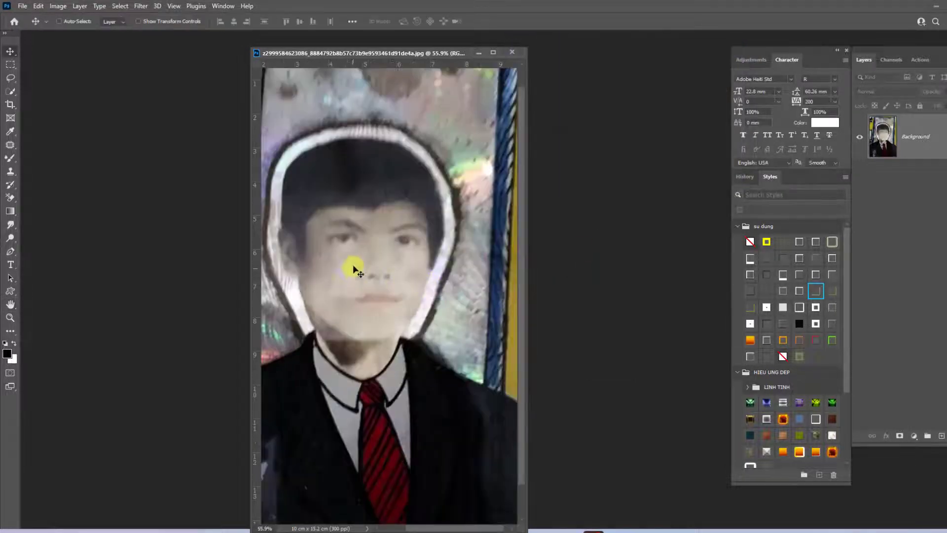
{"action": "scroll", "coordinate": [444, 197], "scroll_direction": "down", "scroll_amount": 2}
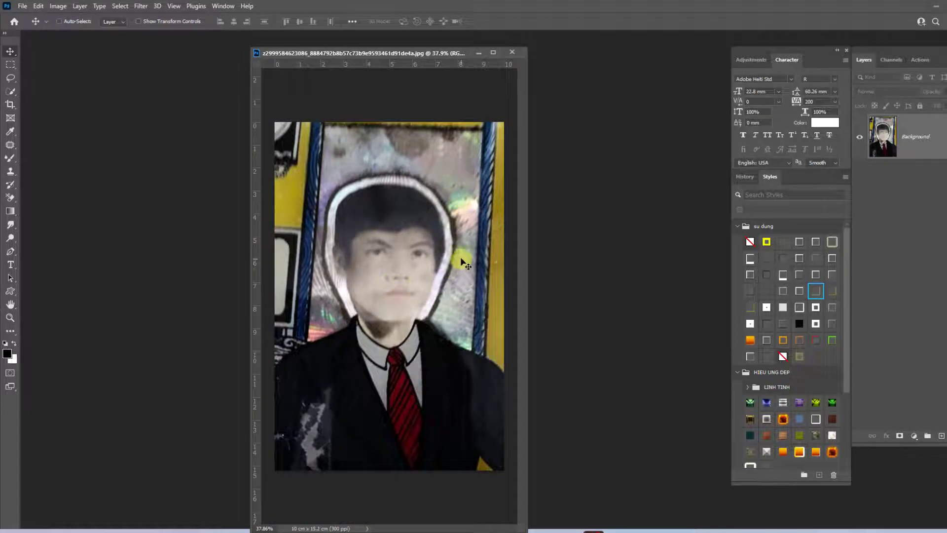
{"action": "scroll", "coordinate": [399, 262], "scroll_direction": "up", "scroll_amount": 1}
{"action": "scroll", "coordinate": [394, 265], "scroll_direction": "up", "scroll_amount": 1}
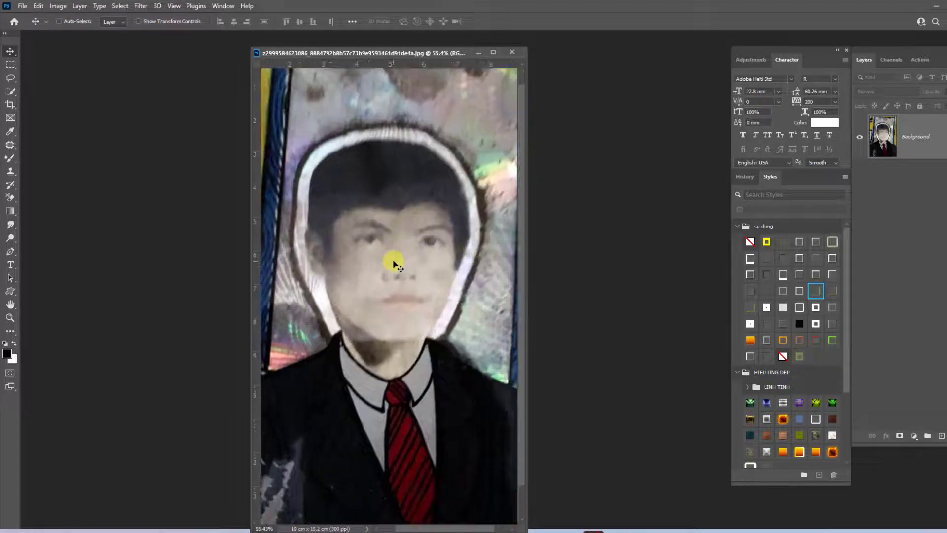
{"action": "scroll", "coordinate": [414, 279], "scroll_direction": "down", "scroll_amount": 1}
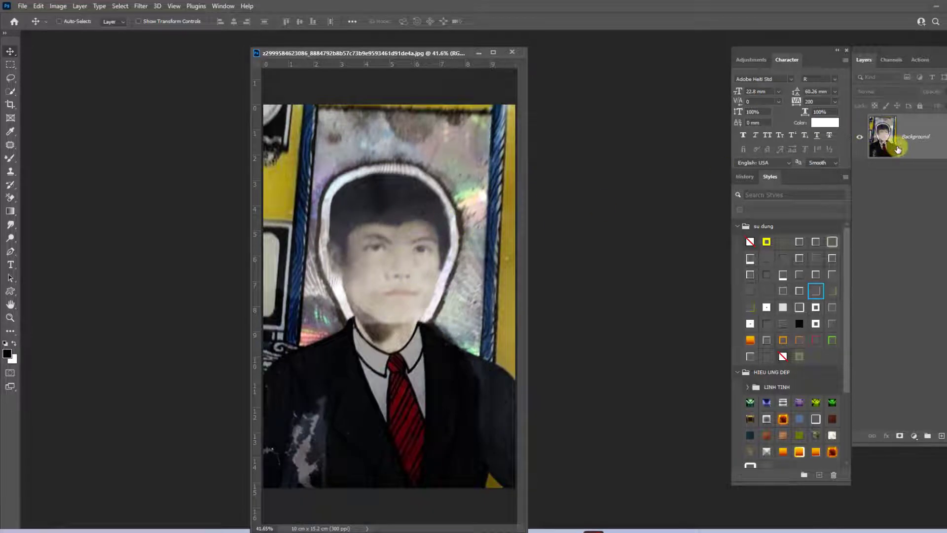
Duplicate the Background layer into a Background copy layer above it
{"action": "left_click_drag", "start_coordinate": [897, 140], "coordinate": [940, 427]}
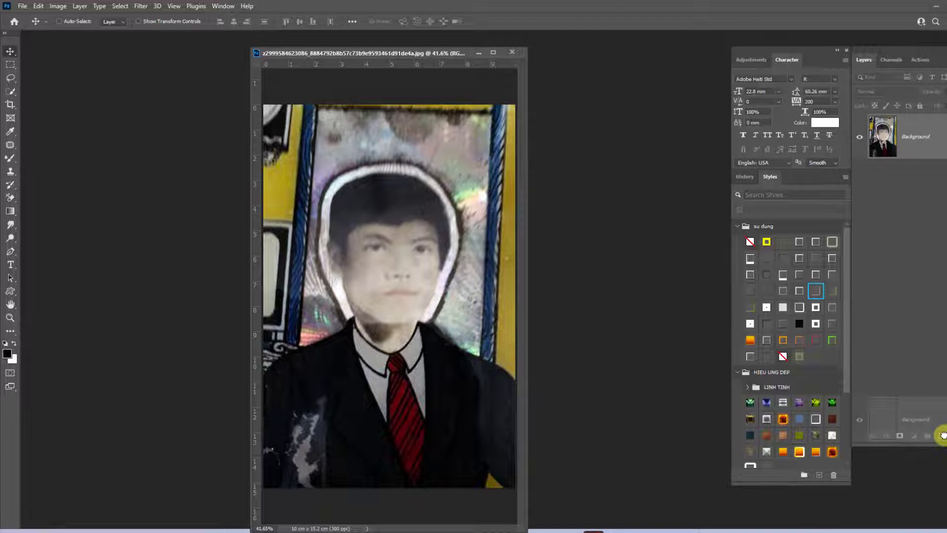
{"action": "left_click_drag", "start_coordinate": [942, 435], "coordinate": [942, 436]}
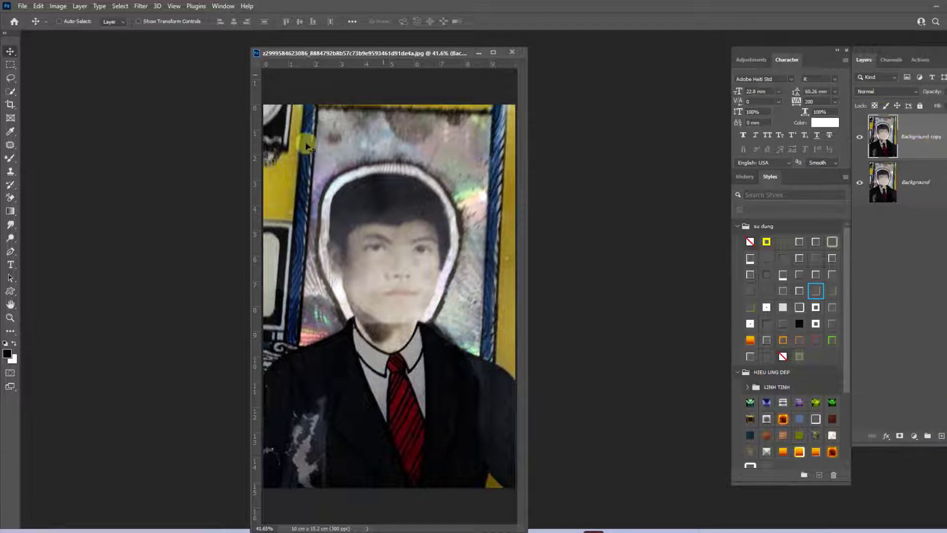
{"action": "left_click", "coordinate": [886, 437]}
{"action": "left_click", "coordinate": [908, 457]}
{"action": "left_click", "coordinate": [915, 438]}
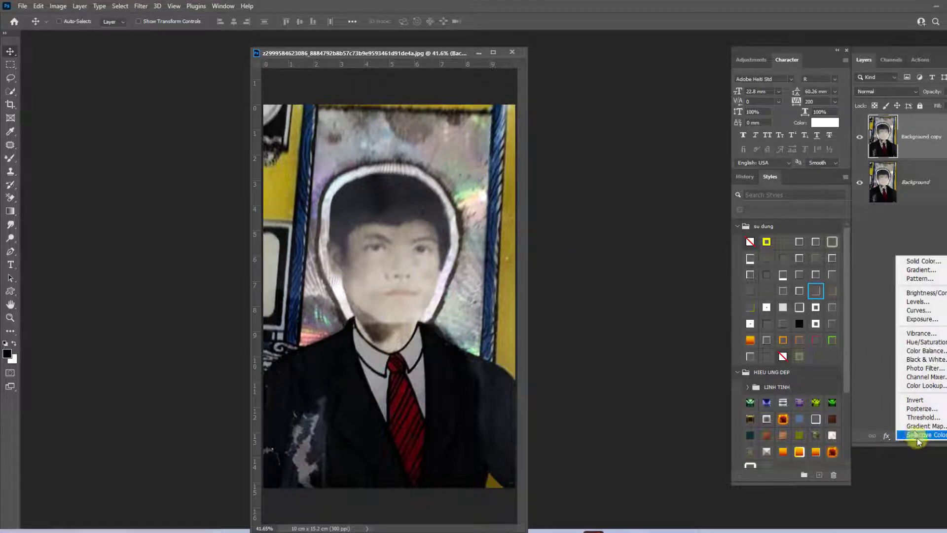
Add a Color Lookup adjustment layer and preview the 3Strip and Crisp_Warm looks
{"action": "left_click", "coordinate": [913, 386]}
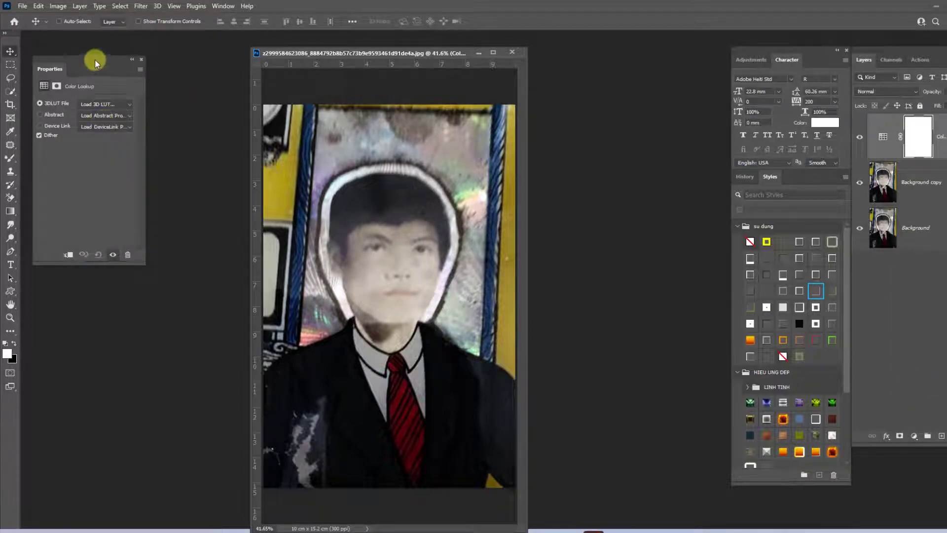
{"action": "left_click_drag", "start_coordinate": [95, 58], "coordinate": [602, 85]}
{"action": "left_click", "coordinate": [626, 132]}
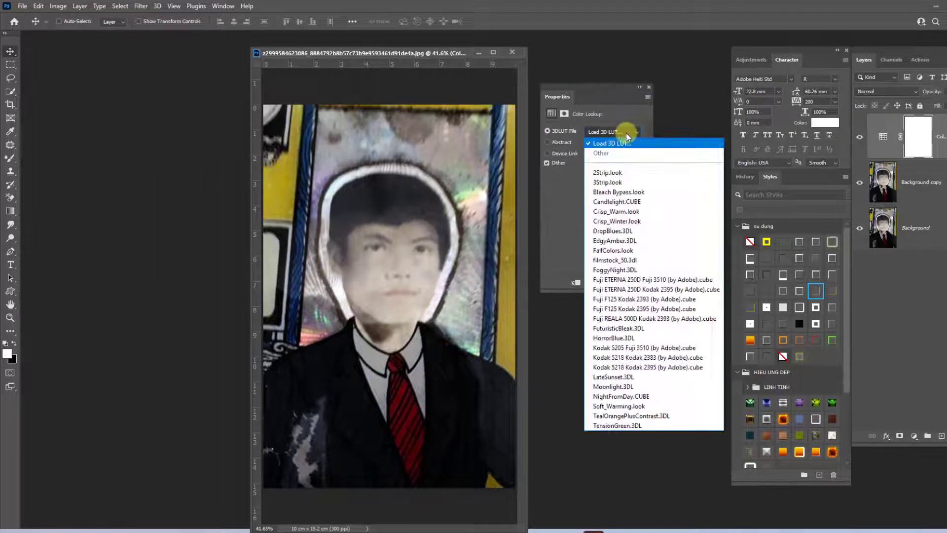
{"action": "left_click", "coordinate": [621, 181]}
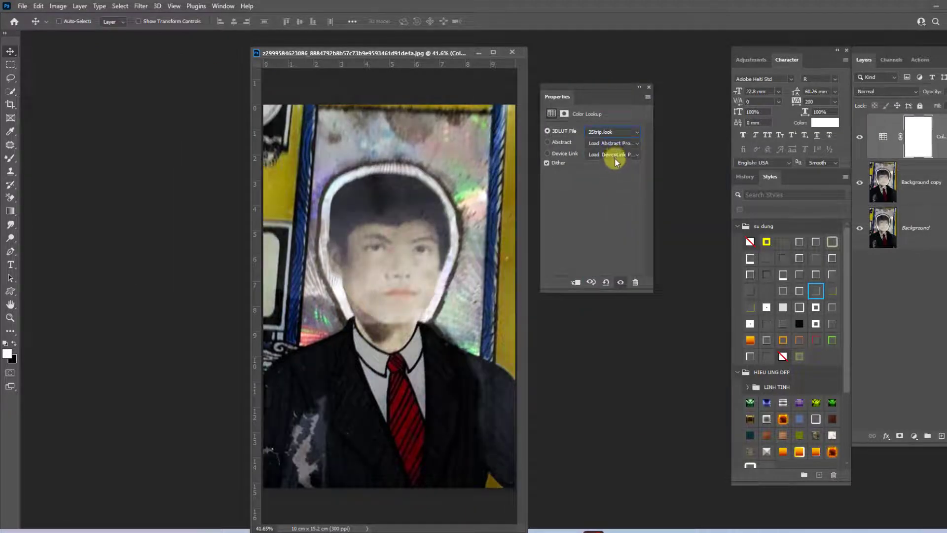
{"action": "key", "text": "Down"}
{"action": "key", "text": "Down"}
{"action": "key", "text": "Down"}
{"action": "key", "text": "Down"}
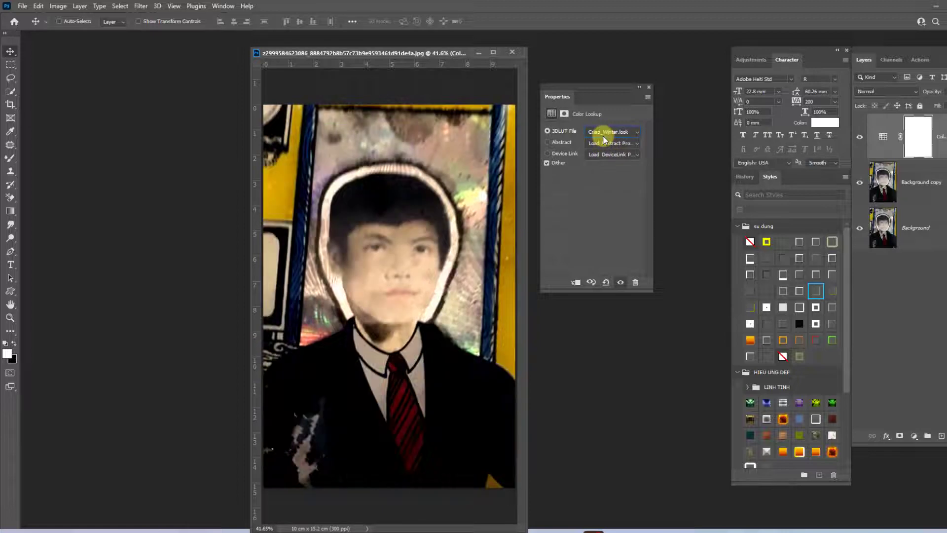
{"action": "key", "text": "Up"}
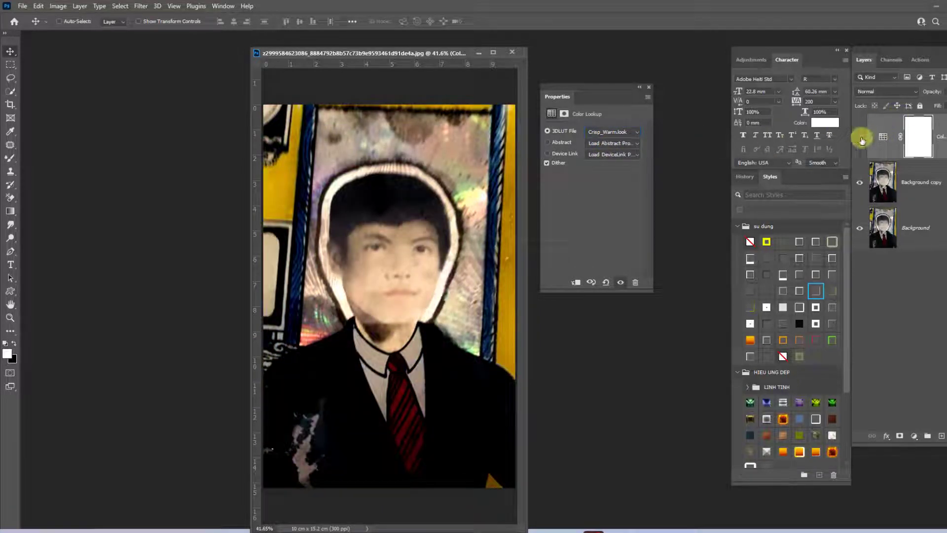
{"action": "left_click", "coordinate": [860, 138]}
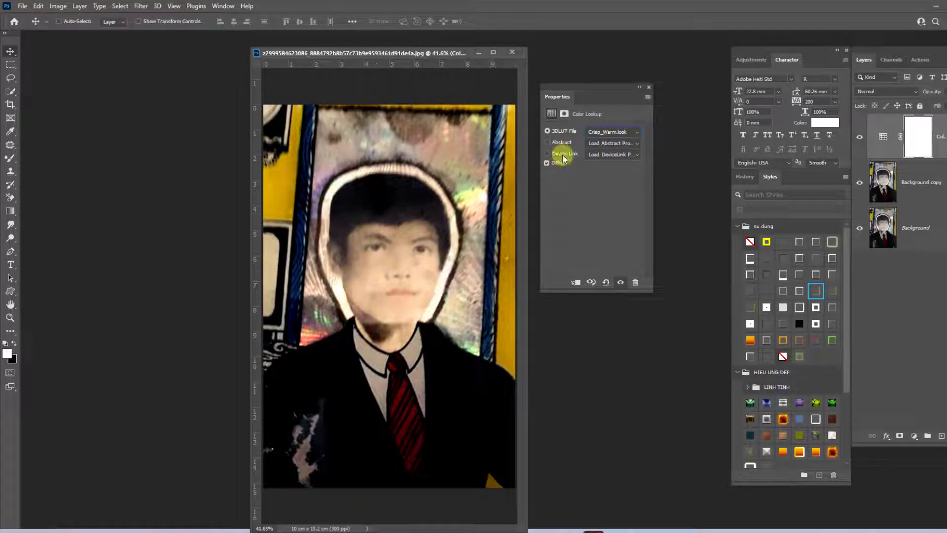
Browse other 3DLUT looks such as EdgyAmber and settle on FallColors.look
{"action": "left_click", "coordinate": [601, 133]}
{"action": "key", "text": "Down"}
{"action": "key", "text": "Down"}
{"action": "key", "text": "Down"}
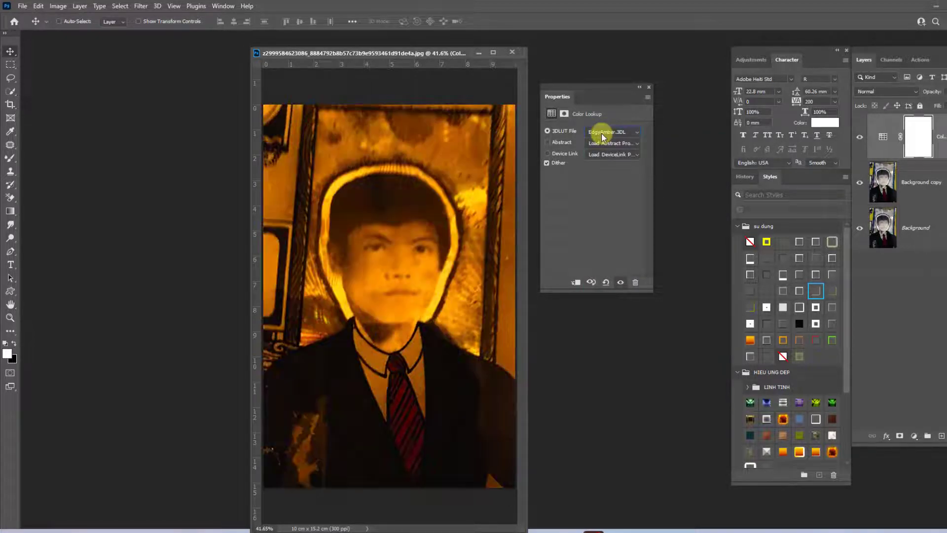
{"action": "key", "text": "Down"}
{"action": "key", "text": "Down"}
{"action": "key", "text": "Up"}
{"action": "key", "text": "Up"}
{"action": "key", "text": "Down"}
{"action": "key", "text": "Down"}
{"action": "key", "text": "Up"}
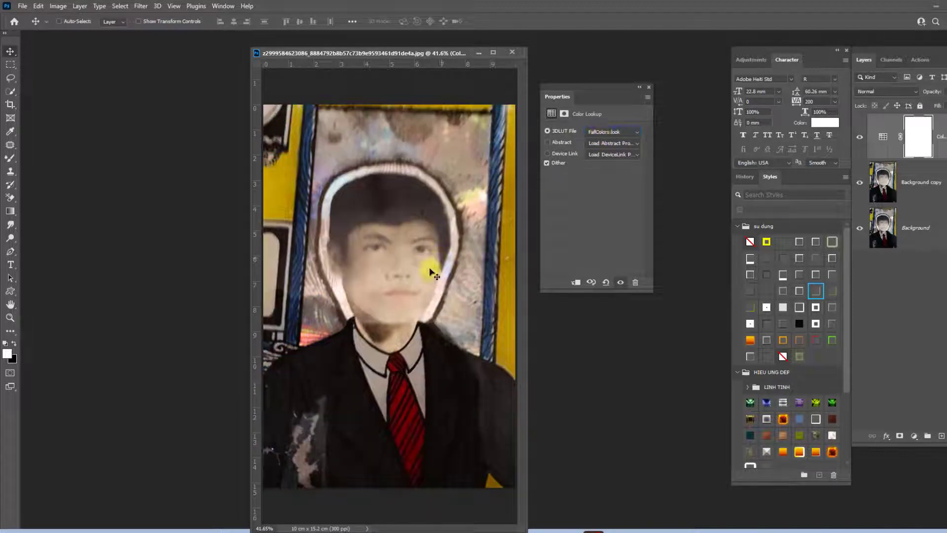
{"action": "key", "text": "Up"}
{"action": "key", "text": "Down"}
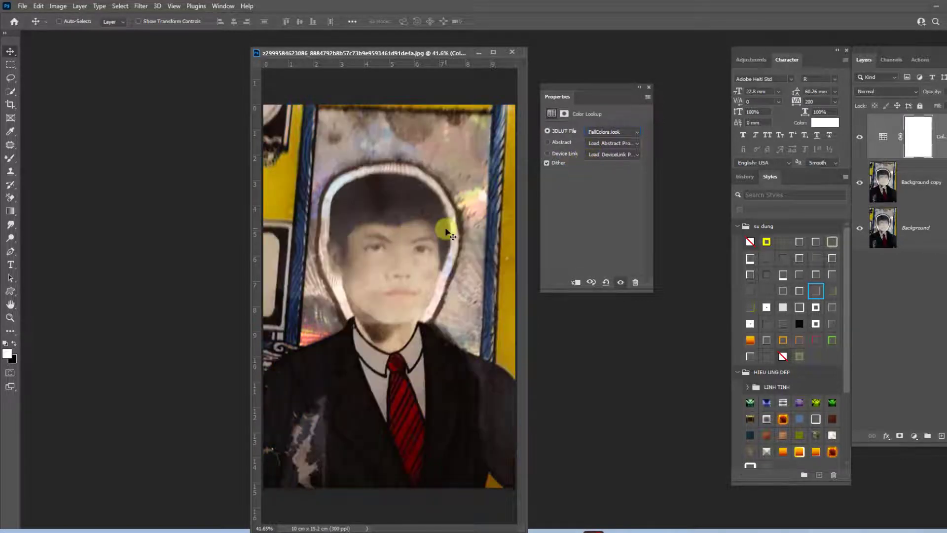
Duplicate the FallColors Color Lookup layer to strengthen the colour grade
{"action": "left_click", "coordinate": [875, 141]}
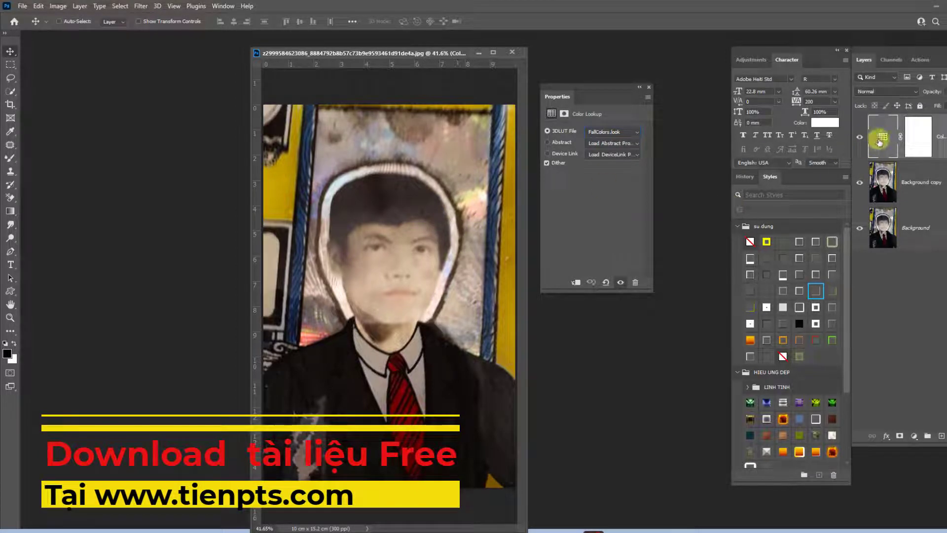
{"action": "left_click_drag", "start_coordinate": [879, 142], "coordinate": [942, 435]}
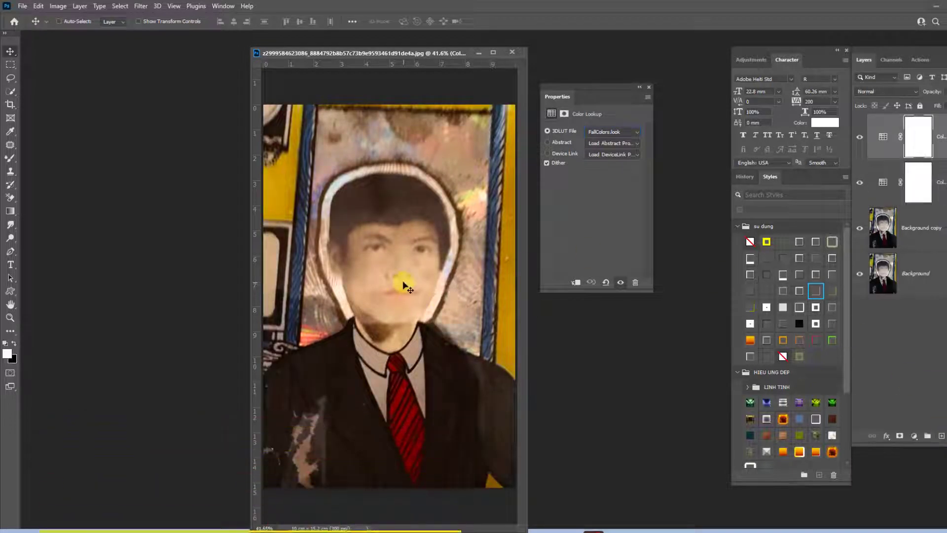
{"action": "left_click", "coordinate": [895, 130]}
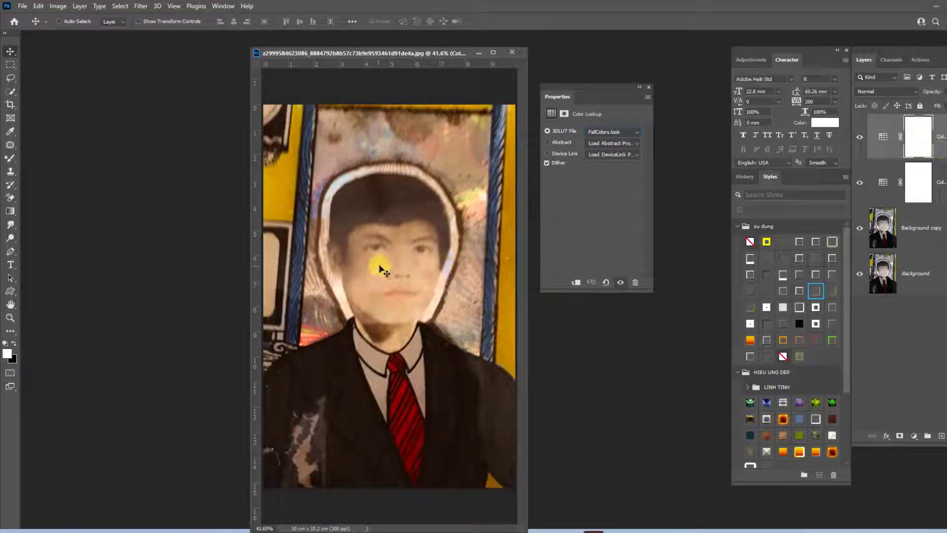
{"action": "key", "text": "ctrl+minus"}
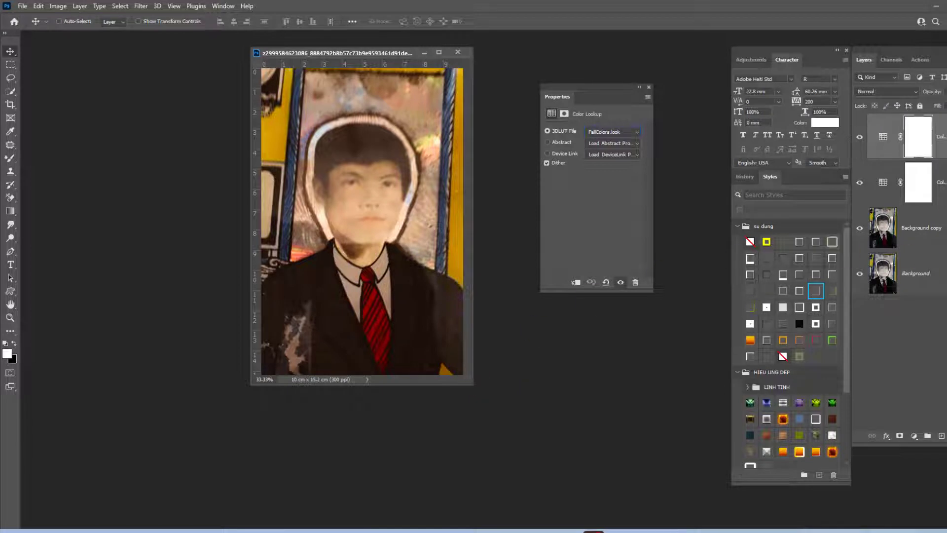
Merge both Color Lookup layers and Background copy into one layer
{"action": "left_click", "coordinate": [942, 200], "text": "shift"}
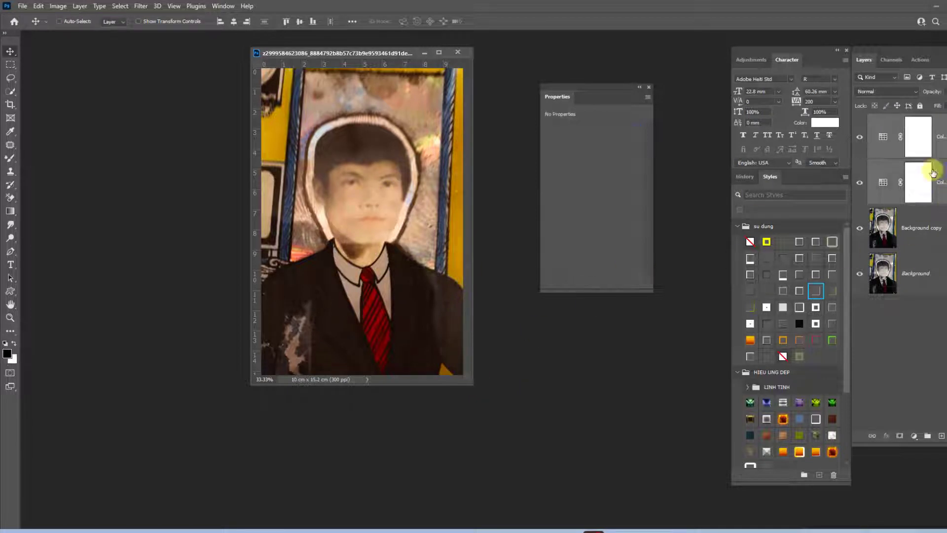
{"action": "left_click", "coordinate": [915, 225], "text": "shift"}
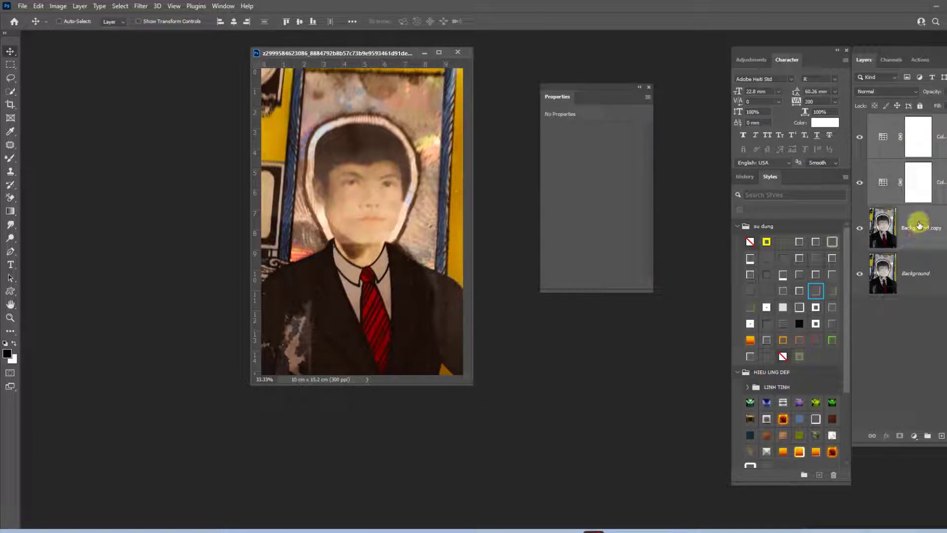
{"action": "key", "text": "ctrl+e"}
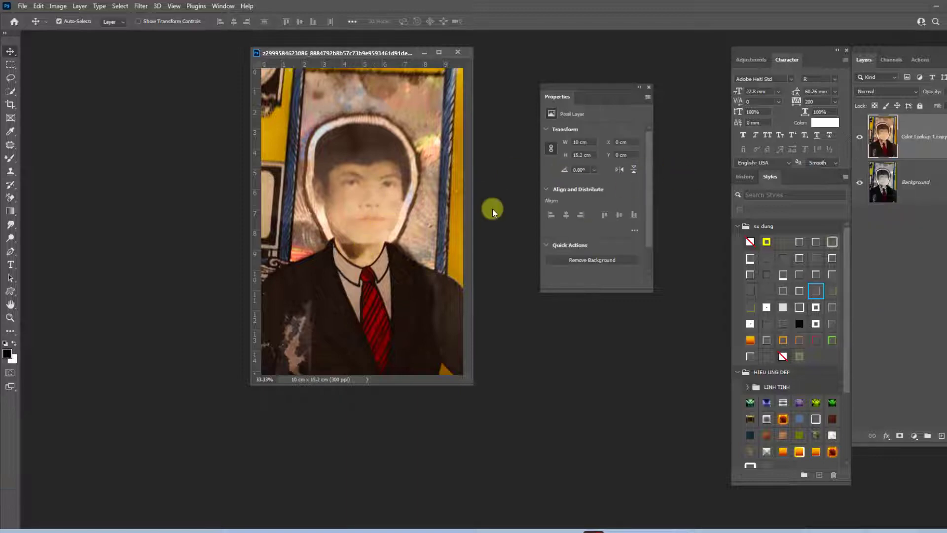
Save the document as a Photoshop PSD file
{"action": "left_click_drag", "start_coordinate": [374, 55], "coordinate": [421, 134]}
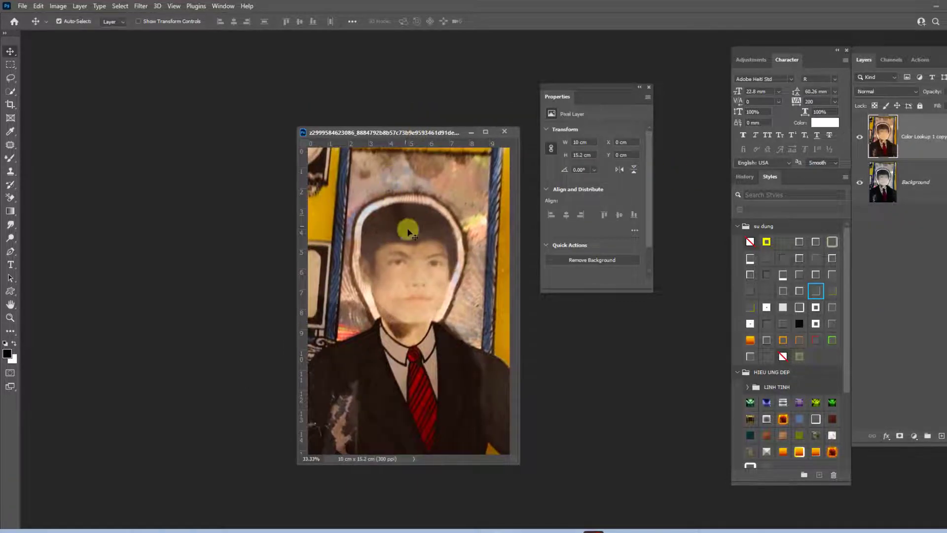
{"action": "key", "text": "ctrl+shift+s"}
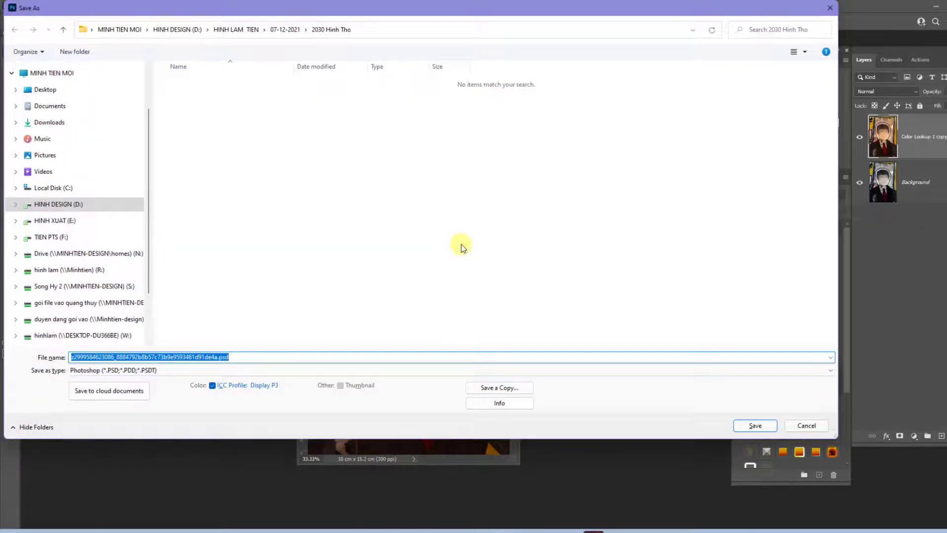
{"action": "key", "text": "Return"}
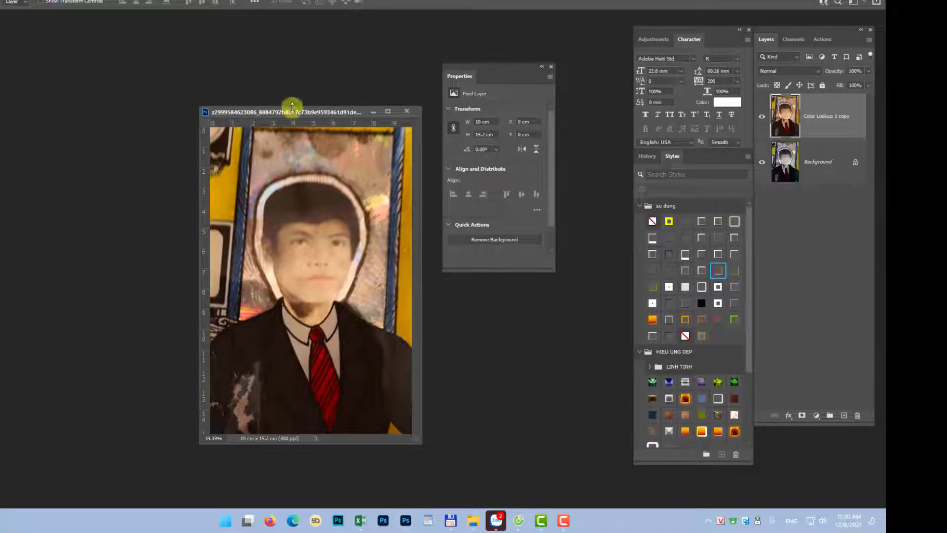
{"action": "left_click_drag", "start_coordinate": [292, 112], "coordinate": [253, 79]}
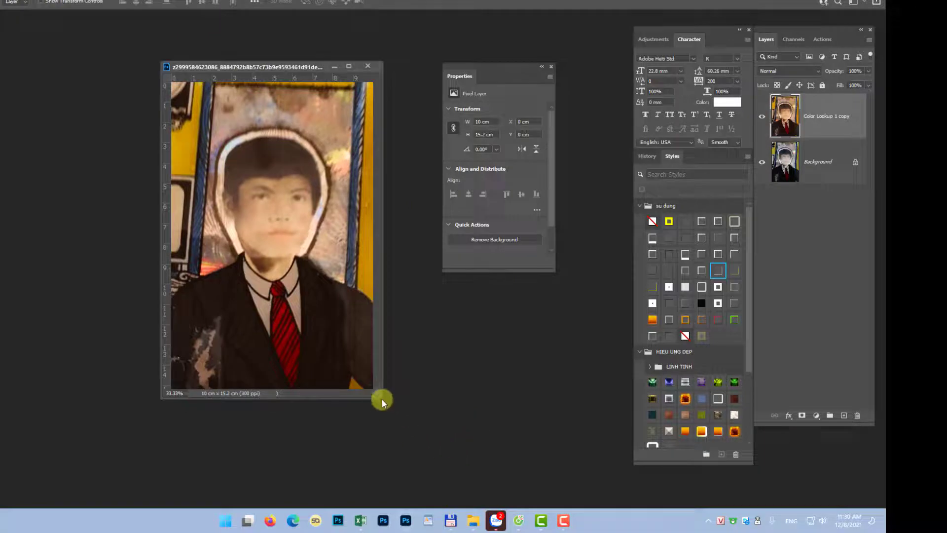
Enlarge the document window and move the Properties panel aside
{"action": "left_click_drag", "start_coordinate": [380, 396], "coordinate": [397, 412]}
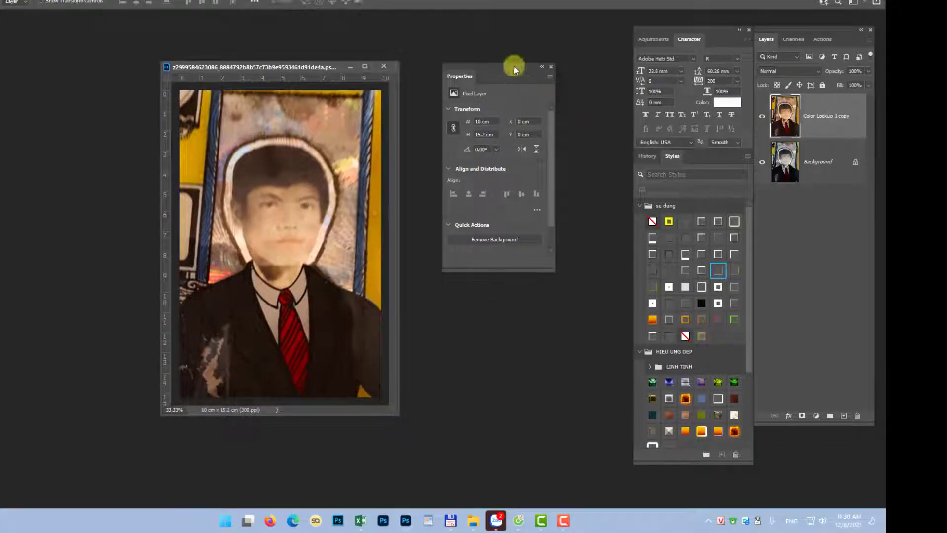
{"action": "mouse_move", "coordinate": [514, 65]}
{"action": "left_mouse_down"}
{"action": "mouse_move", "coordinate": [556, 69]}
{"action": "mouse_move", "coordinate": [566, 90]}
{"action": "left_mouse_up"}
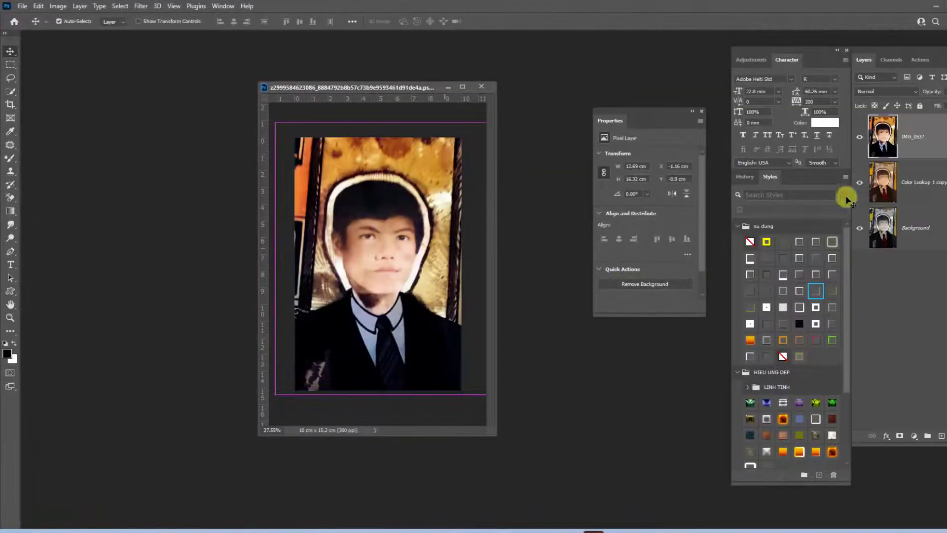
Maximize the document and zoom in to examine the face down to the mouth and chin
{"action": "scroll", "coordinate": [342, 239], "scroll_direction": "up", "scroll_amount": 5}
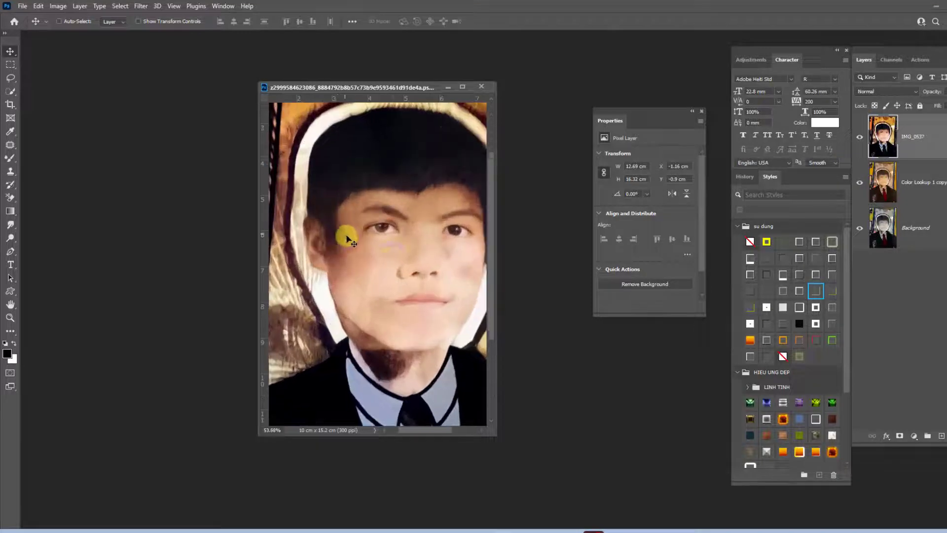
{"action": "scroll", "coordinate": [367, 261], "scroll_direction": "up", "scroll_amount": 3}
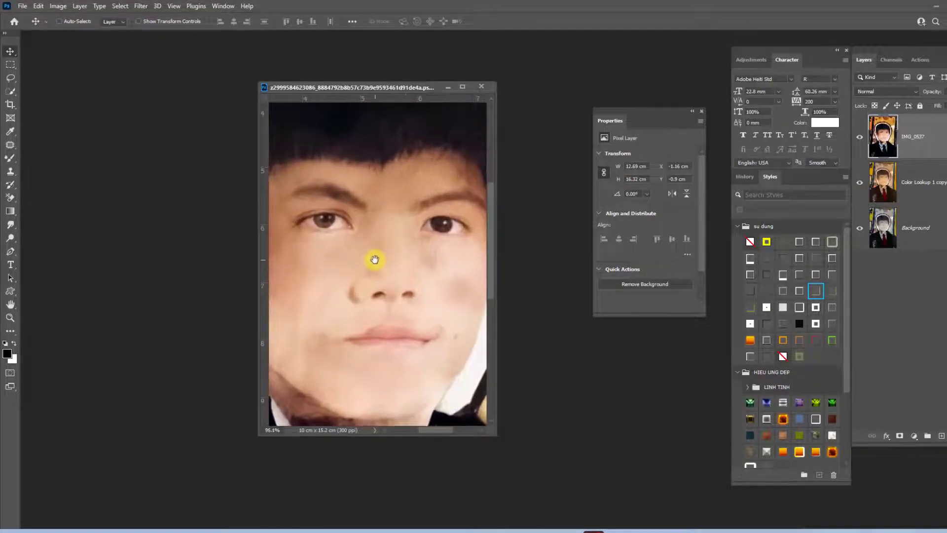
{"action": "scroll", "coordinate": [375, 260], "scroll_direction": "down", "scroll_amount": 5}
{"action": "scroll", "coordinate": [352, 267], "scroll_direction": "up", "scroll_amount": 5}
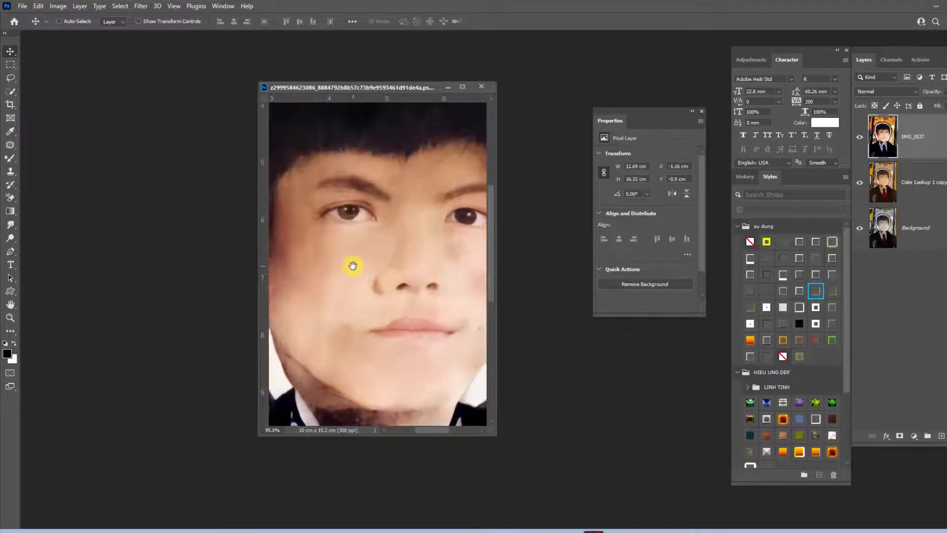
{"action": "left_click", "coordinate": [462, 88]}
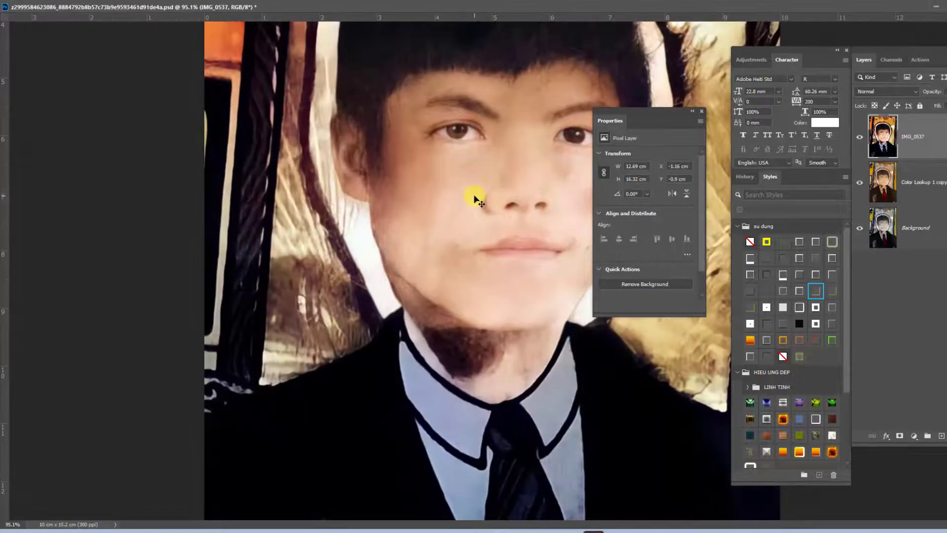
{"action": "scroll", "coordinate": [478, 200], "scroll_direction": "up", "scroll_amount": 3}
{"action": "scroll", "coordinate": [465, 285], "scroll_direction": "up", "scroll_amount": 2}
{"action": "scroll", "coordinate": [464, 285], "scroll_direction": "down", "scroll_amount": 2}
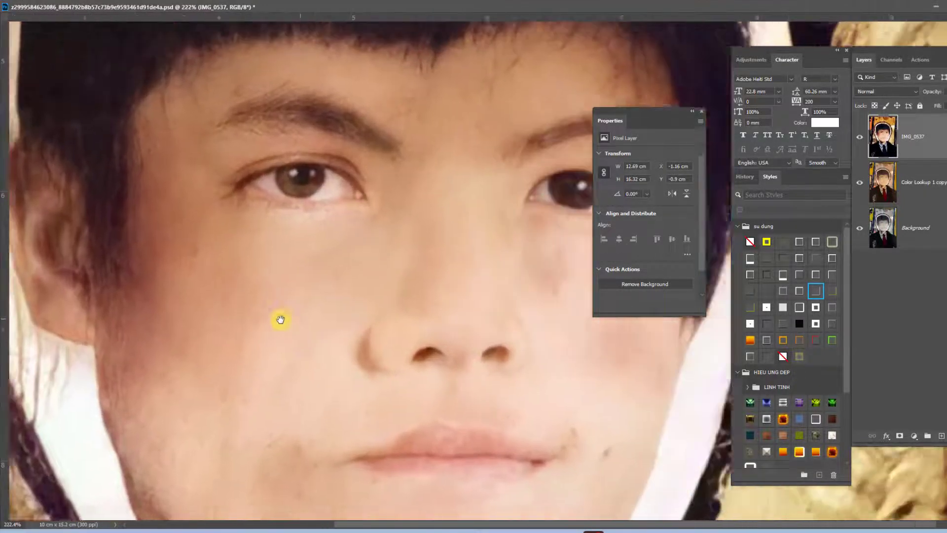
{"action": "scroll", "coordinate": [281, 317], "scroll_direction": "up", "scroll_amount": 1}
{"action": "scroll", "coordinate": [433, 253], "scroll_direction": "up", "scroll_amount": 1}
{"action": "scroll", "coordinate": [318, 330], "scroll_direction": "down", "scroll_amount": 2}
{"action": "left_click_drag", "start_coordinate": [494, 471], "coordinate": [314, 335]}
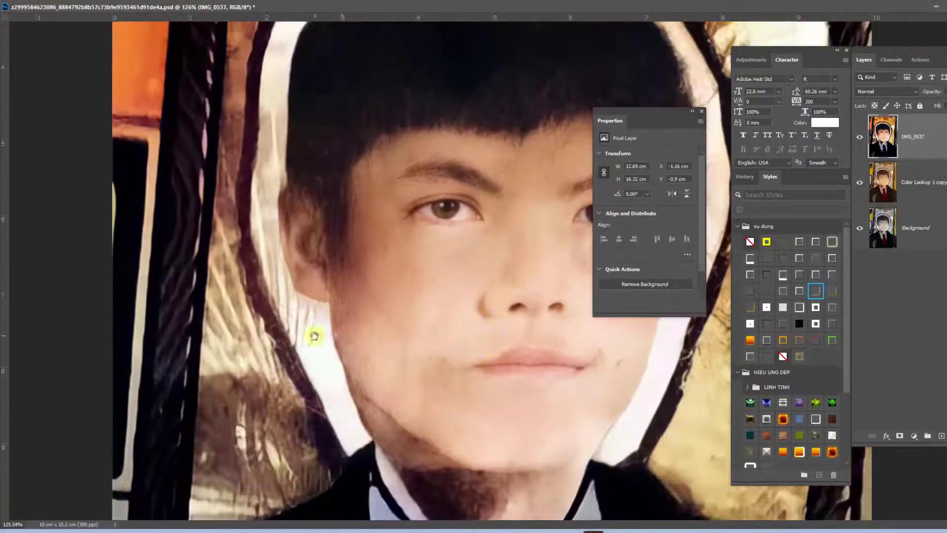
Close the Properties panel and fit the whole portrait on screen for comparison
{"action": "left_click", "coordinate": [702, 110]}
{"action": "key", "text": "ctrl+0"}
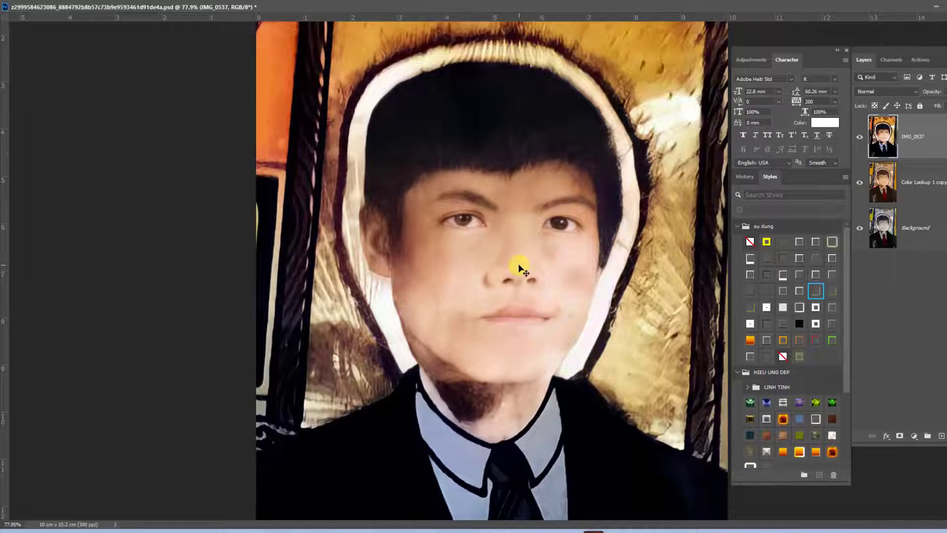
{"action": "scroll", "coordinate": [542, 294], "scroll_direction": "up", "scroll_amount": 2}
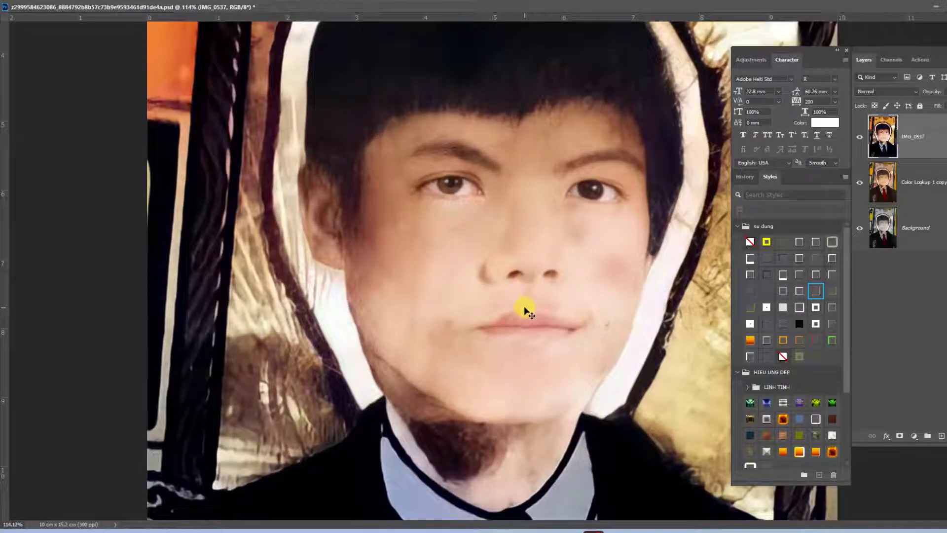
{"action": "scroll", "coordinate": [526, 311], "scroll_direction": "down", "scroll_amount": 1}
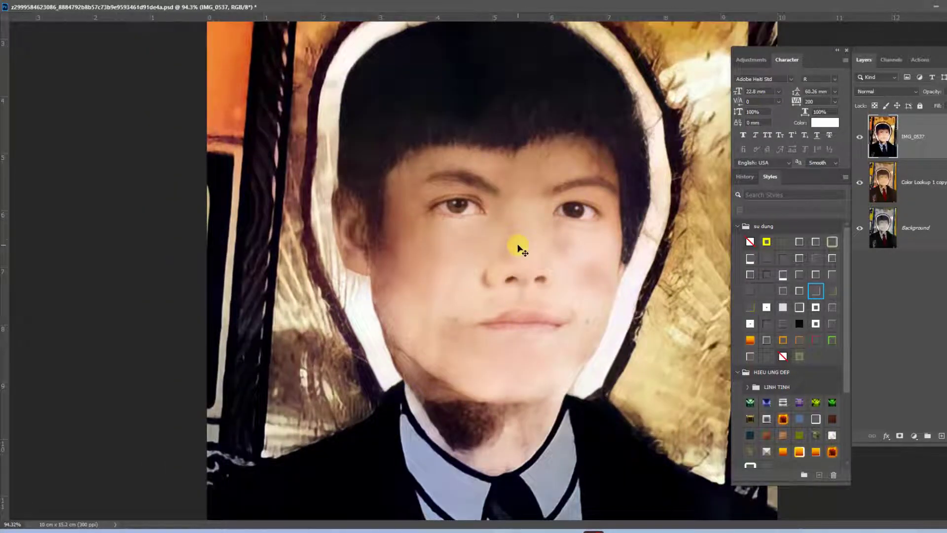
{"action": "scroll", "coordinate": [519, 247], "scroll_direction": "down", "scroll_amount": 1}
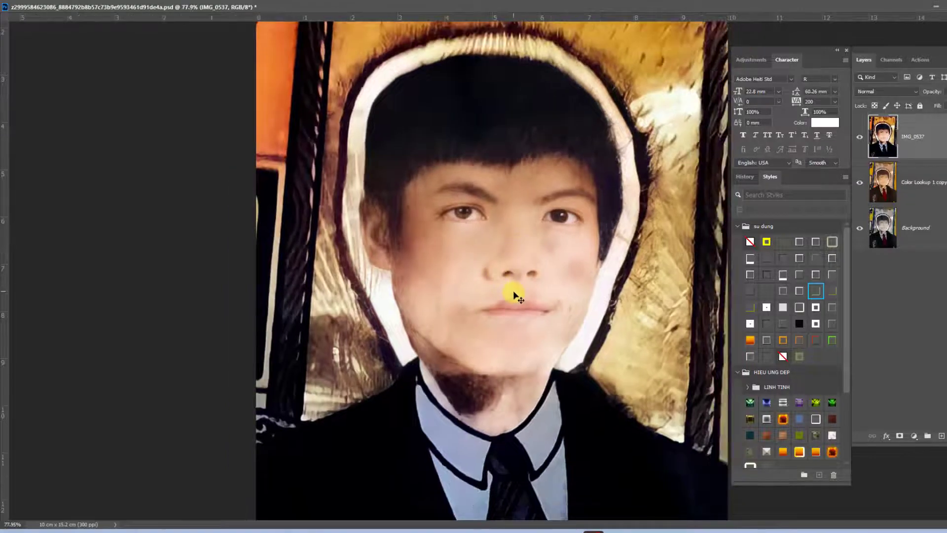
{"action": "scroll", "coordinate": [514, 295], "scroll_direction": "down", "scroll_amount": 1}
{"action": "left_click", "coordinate": [860, 137]}
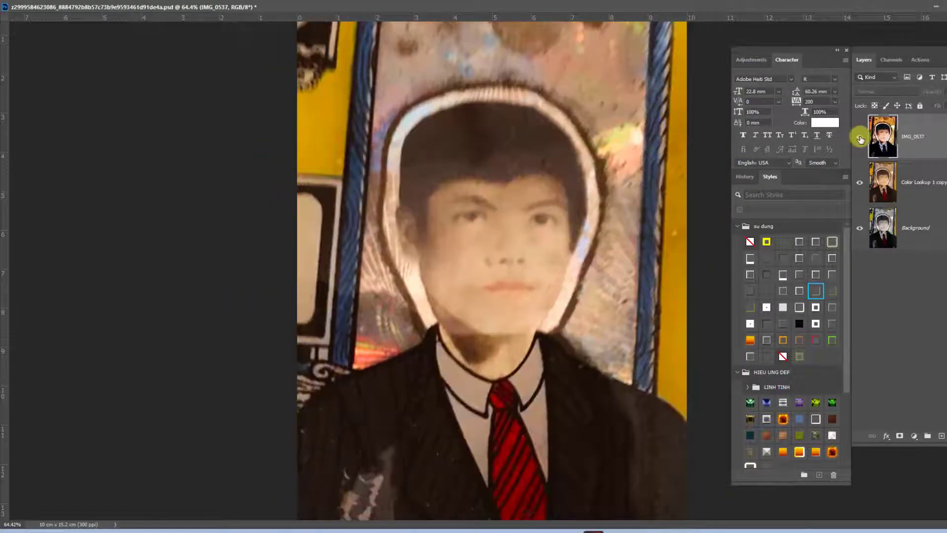
{"action": "scroll", "coordinate": [490, 258], "scroll_direction": "down", "scroll_amount": 2}
{"action": "scroll", "coordinate": [494, 258], "scroll_direction": "up", "scroll_amount": 1}
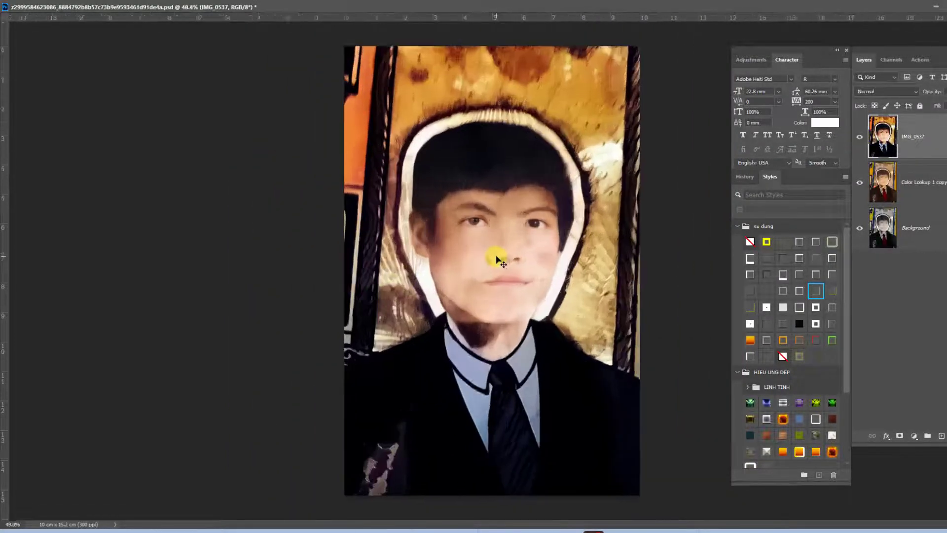
{"action": "scroll", "coordinate": [495, 258], "scroll_direction": "down", "scroll_amount": 1}
{"action": "scroll", "coordinate": [497, 261], "scroll_direction": "up", "scroll_amount": 1}
{"action": "scroll", "coordinate": [494, 260], "scroll_direction": "up", "scroll_amount": 1}
{"action": "scroll", "coordinate": [488, 257], "scroll_direction": "up", "scroll_amount": 1}
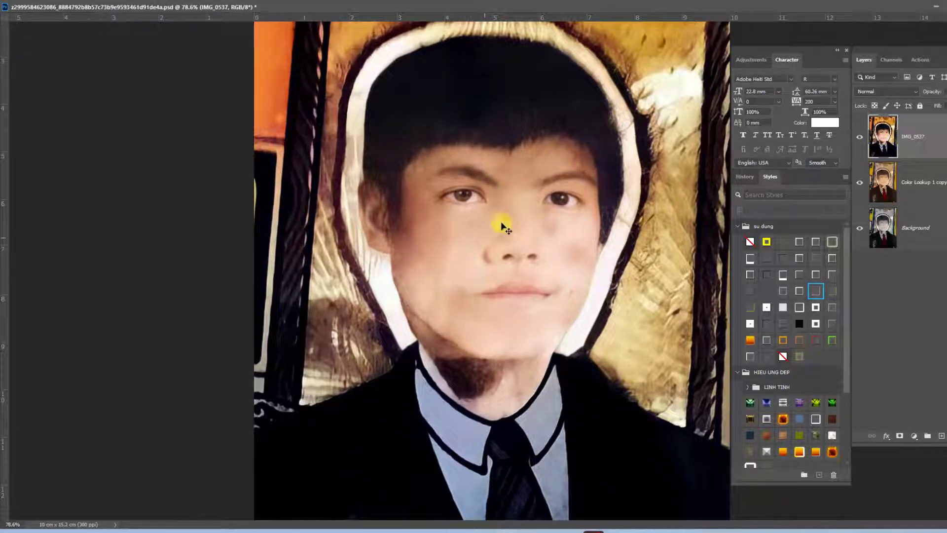
{"action": "scroll", "coordinate": [516, 241], "scroll_direction": "up", "scroll_amount": 1}
{"action": "scroll", "coordinate": [520, 255], "scroll_direction": "down", "scroll_amount": 1}
{"action": "scroll", "coordinate": [518, 252], "scroll_direction": "down", "scroll_amount": 1}
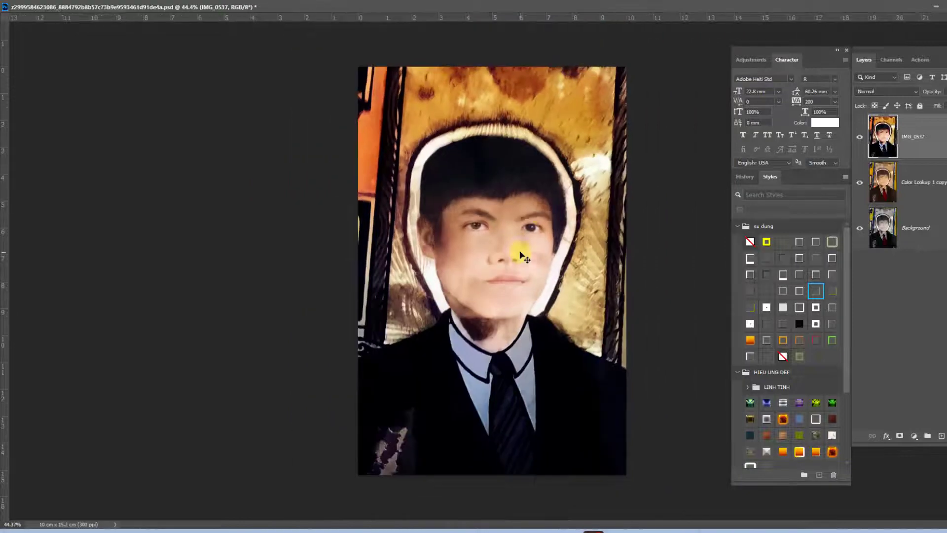
{"action": "scroll", "coordinate": [518, 197], "scroll_direction": "up", "scroll_amount": 1}
{"action": "scroll", "coordinate": [513, 212], "scroll_direction": "up", "scroll_amount": 1}
{"action": "scroll", "coordinate": [510, 221], "scroll_direction": "up", "scroll_amount": 1}
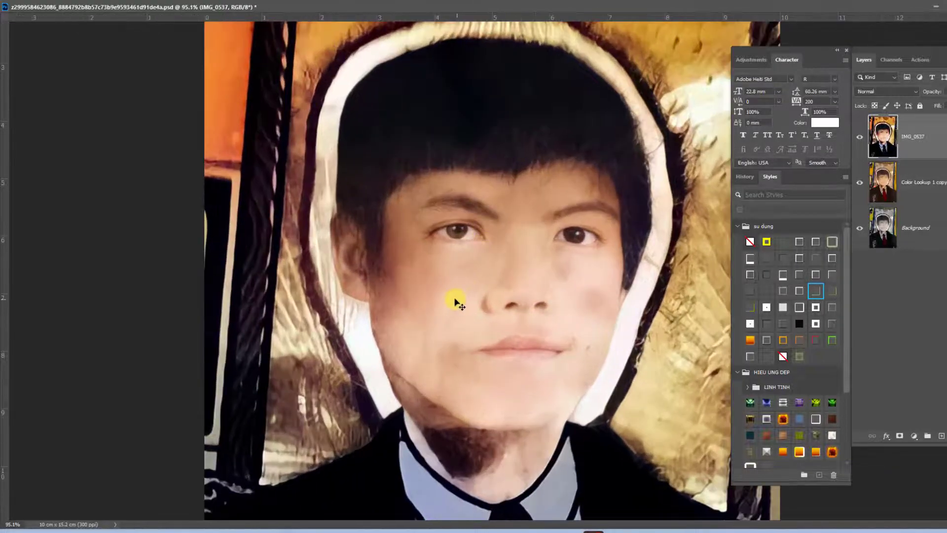
{"action": "scroll", "coordinate": [498, 388], "scroll_direction": "up", "scroll_amount": 1}
{"action": "scroll", "coordinate": [513, 387], "scroll_direction": "up", "scroll_amount": 1}
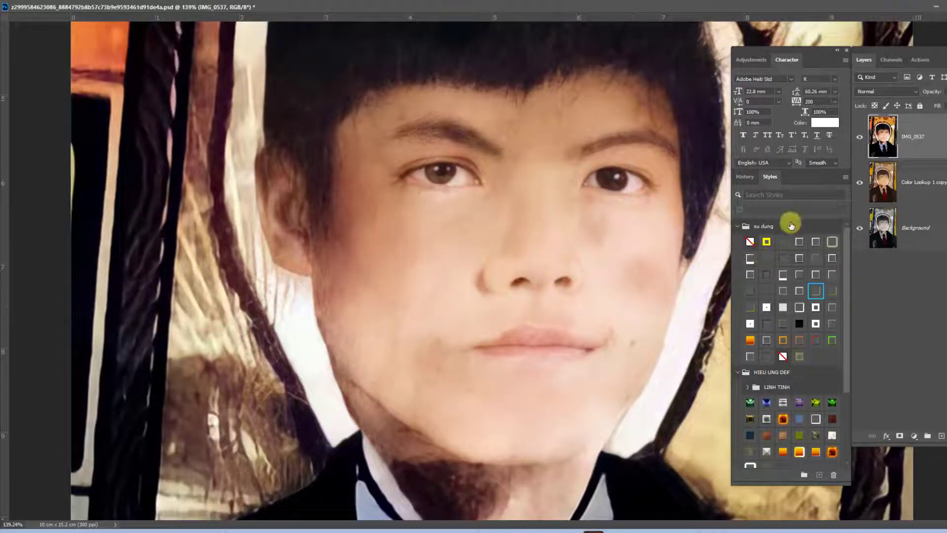
{"action": "left_click", "coordinate": [860, 137]}
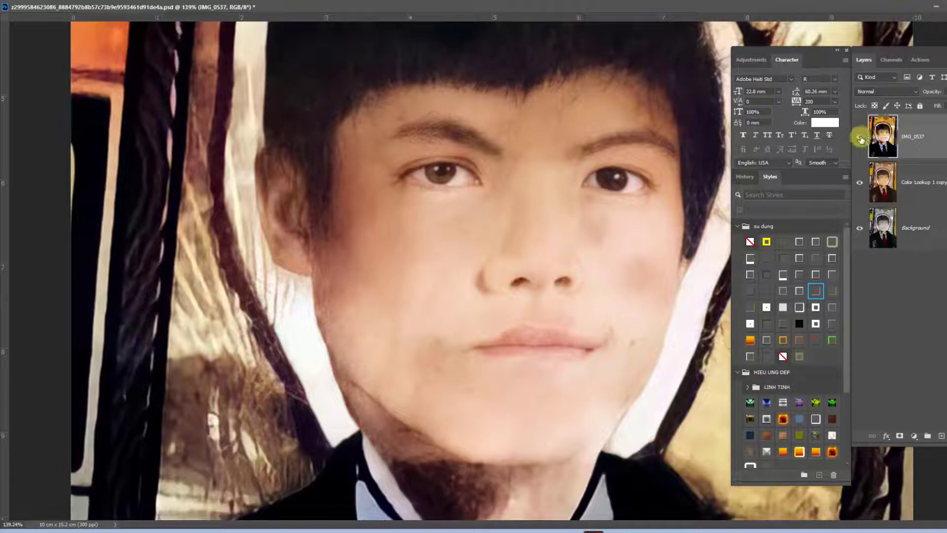
{"action": "left_click", "coordinate": [860, 138]}
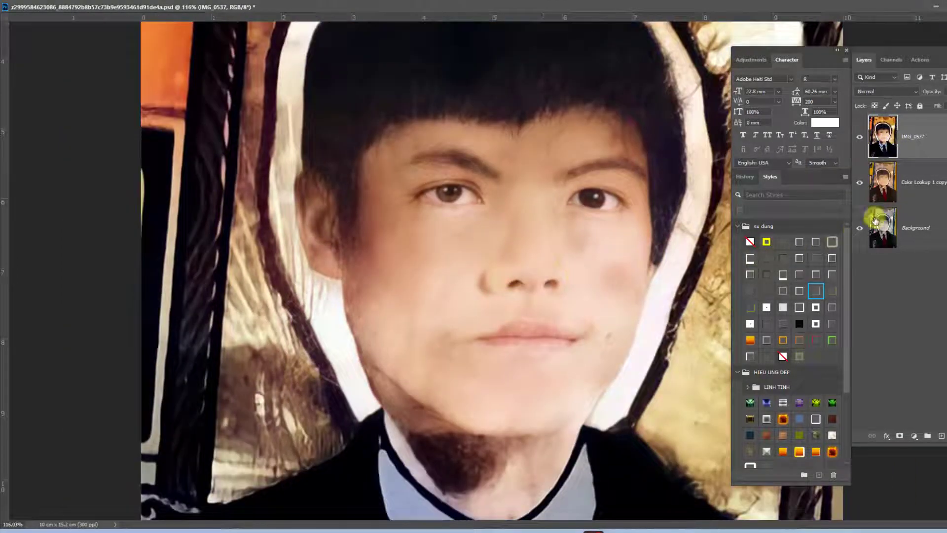
{"action": "scroll", "coordinate": [474, 205], "scroll_direction": "down", "scroll_amount": 5}
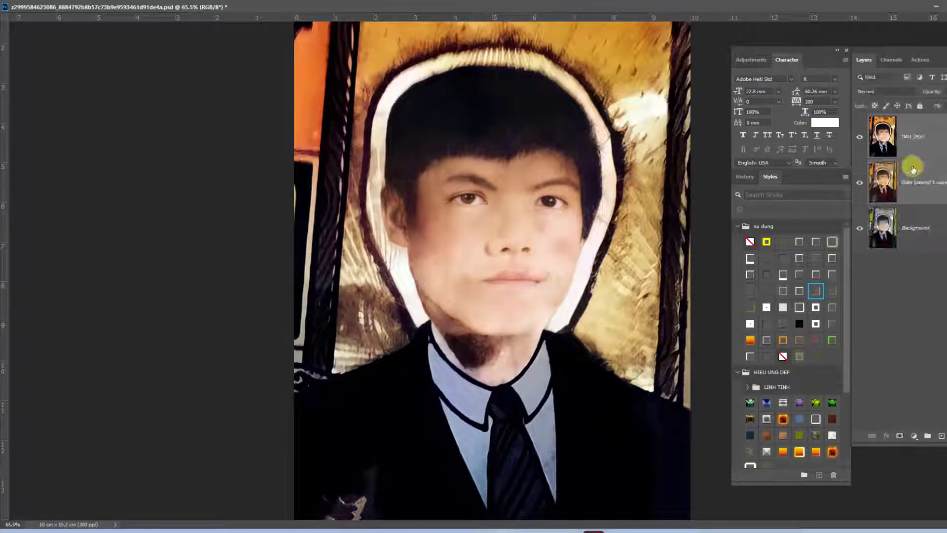
Merge Color Lookup 1 copy down into Background and reselect the IMG_0537 layer
{"action": "left_click", "coordinate": [904, 181]}
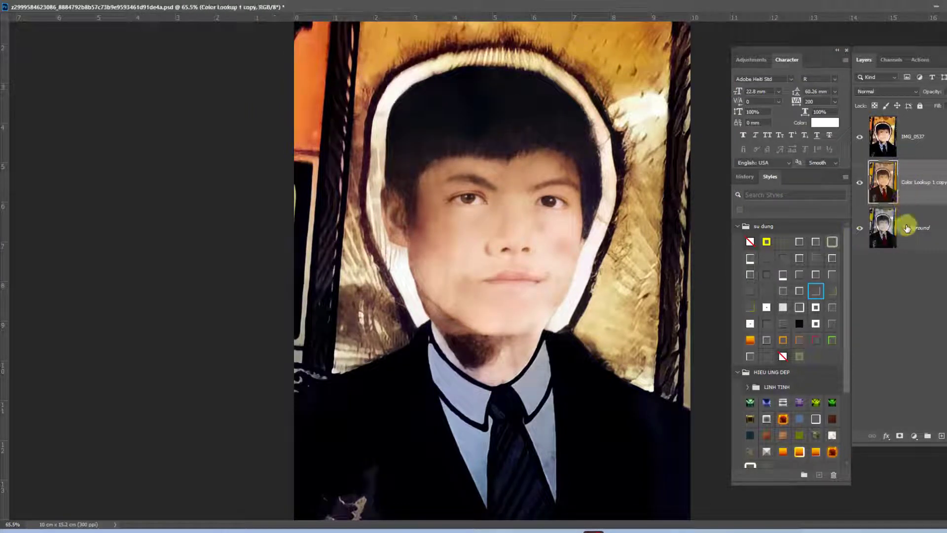
{"action": "key", "text": "ctrl+e"}
{"action": "left_click", "coordinate": [912, 140]}
Smooth the cheek skin beside the nose with a smaller Mixer Brush
{"action": "scroll", "coordinate": [513, 260], "scroll_direction": "up", "scroll_amount": 5}
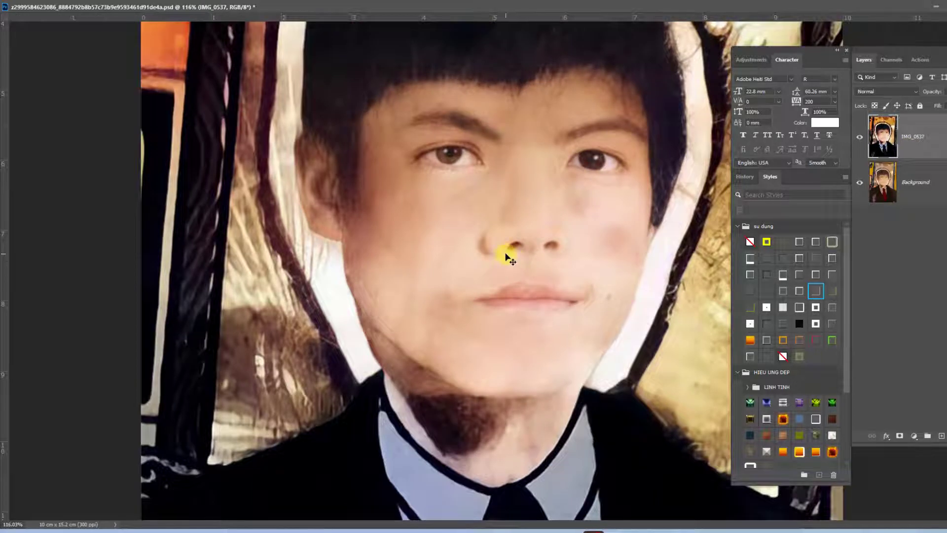
{"action": "scroll", "coordinate": [454, 298], "scroll_direction": "up", "scroll_amount": 1}
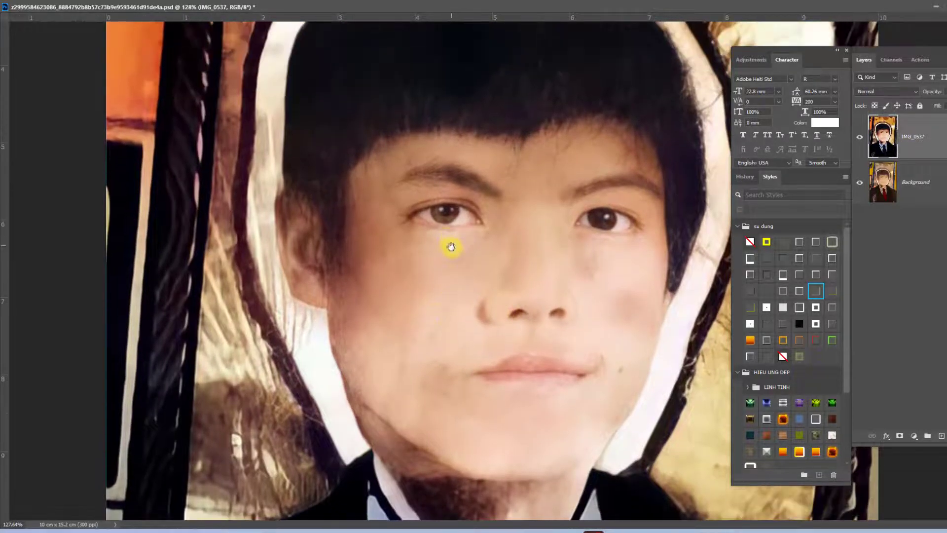
{"action": "left_click_drag", "start_coordinate": [451, 246], "coordinate": [458, 291]}
{"action": "key", "text": "b"}
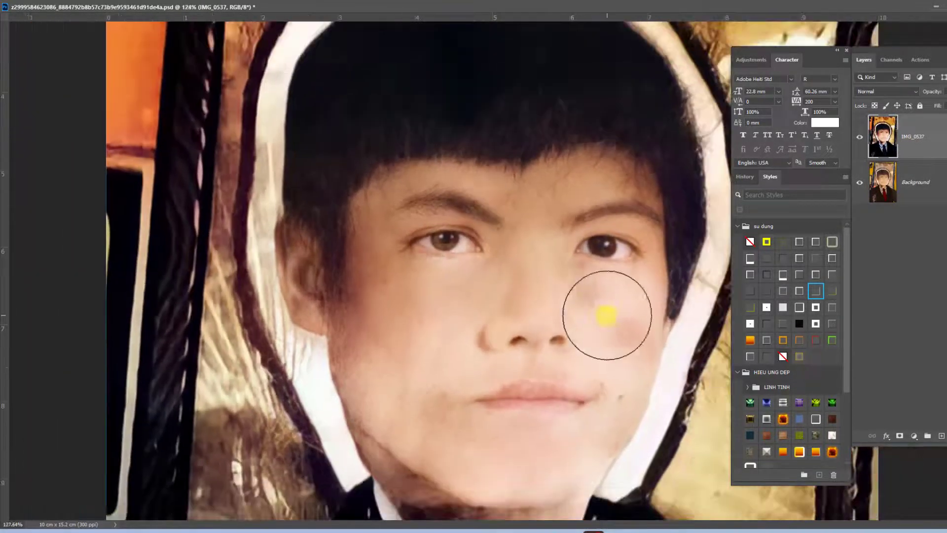
{"action": "key", "text": "bracketleft"}
{"action": "key", "text": "bracketleft"}
{"action": "key", "text": "bracketleft"}
{"action": "key", "text": "bracketleft"}
{"action": "key", "text": "bracketleft"}
{"action": "key", "text": "bracketleft"}
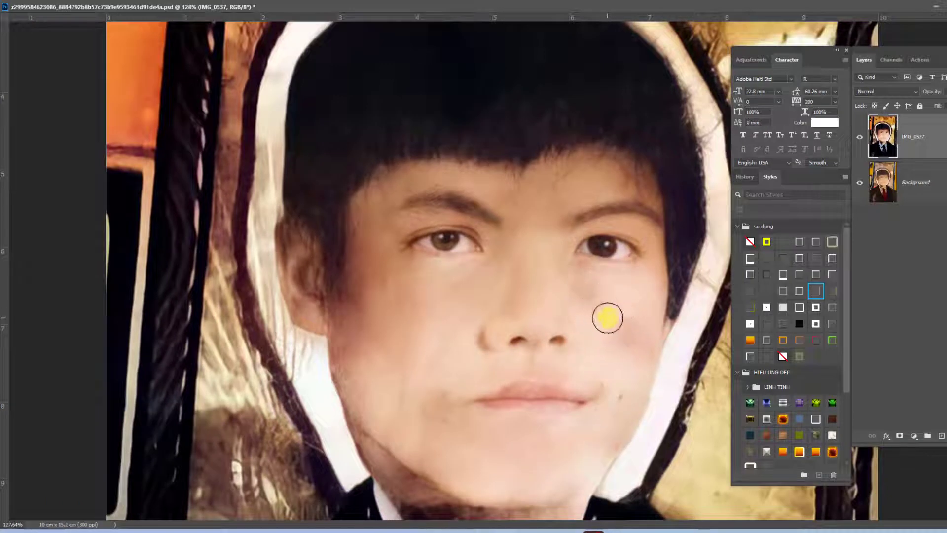
{"action": "key", "text": "bracketleft"}
{"action": "mouse_move", "coordinate": [599, 297]}
{"action": "left_mouse_down"}
{"action": "mouse_move", "coordinate": [572, 281]}
{"action": "mouse_move", "coordinate": [605, 332]}
{"action": "mouse_move", "coordinate": [624, 331]}
{"action": "left_mouse_up"}
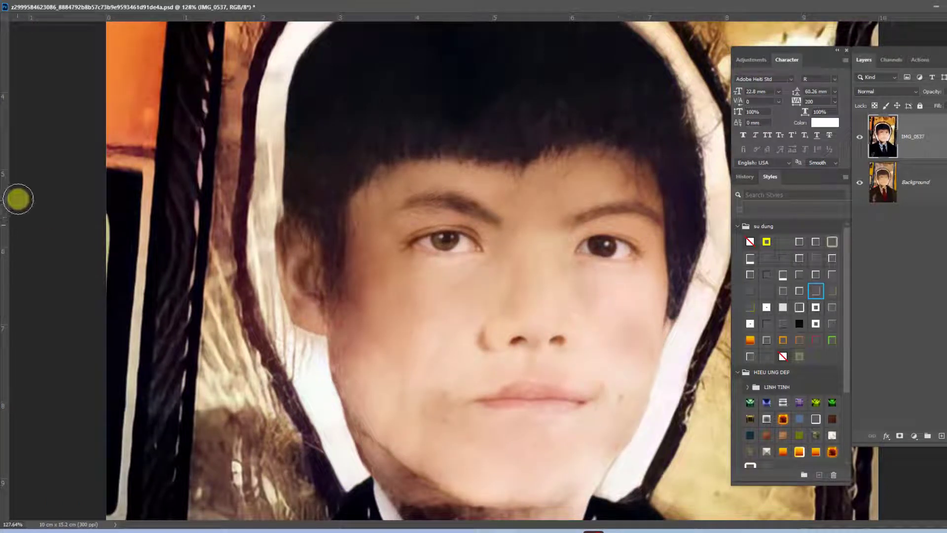
Restore the hidden panels and bring the neck and collar into view
{"action": "key", "text": "Tab"}
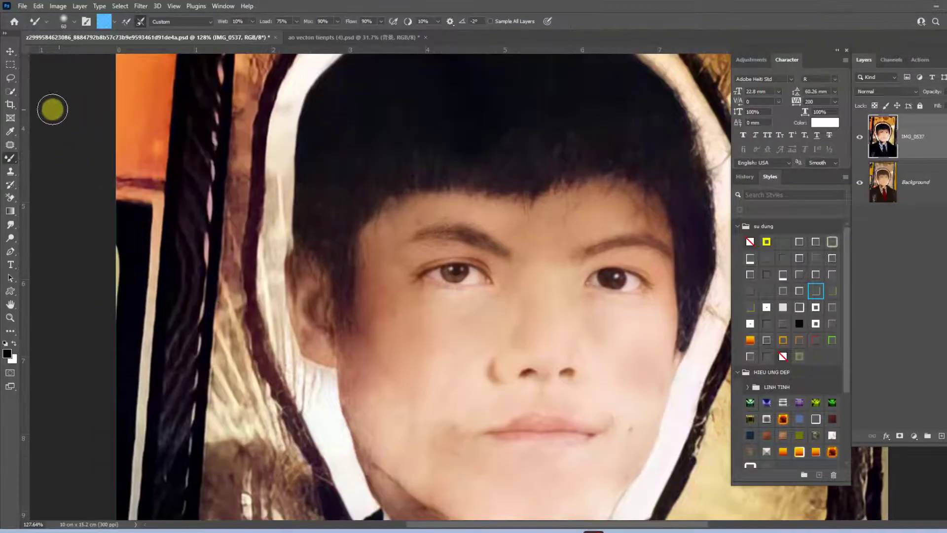
{"action": "right_click", "coordinate": [44, 177]}
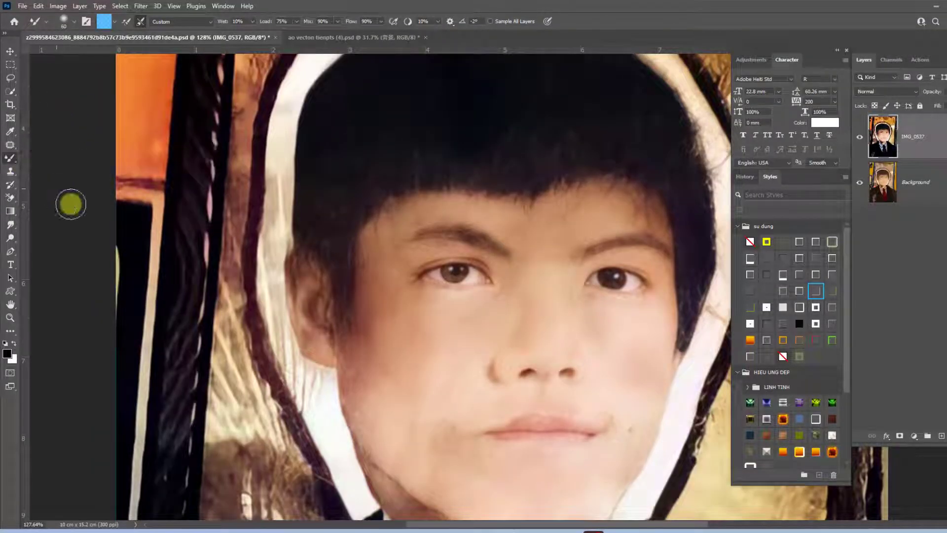
{"action": "left_click_drag", "start_coordinate": [644, 413], "coordinate": [607, 331]}
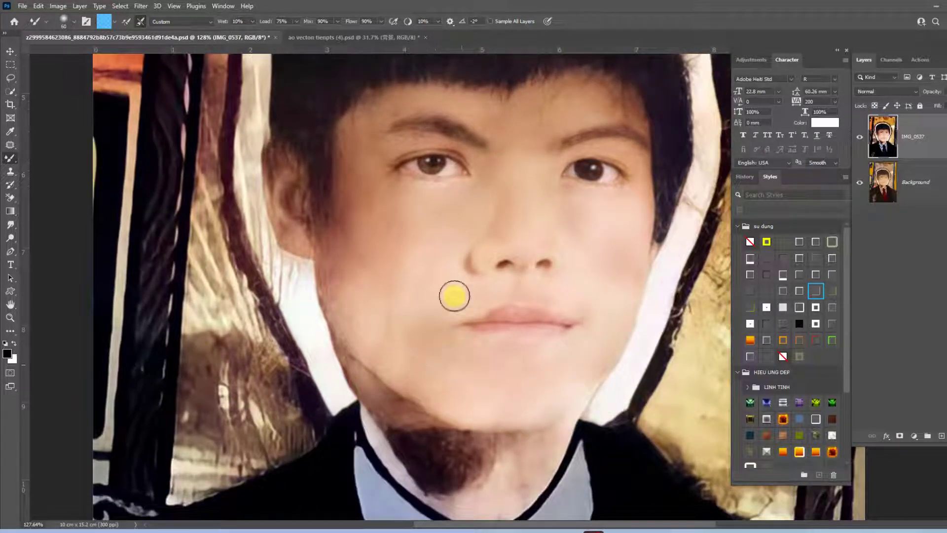
{"action": "scroll", "coordinate": [400, 284], "scroll_direction": "down", "scroll_amount": 2}
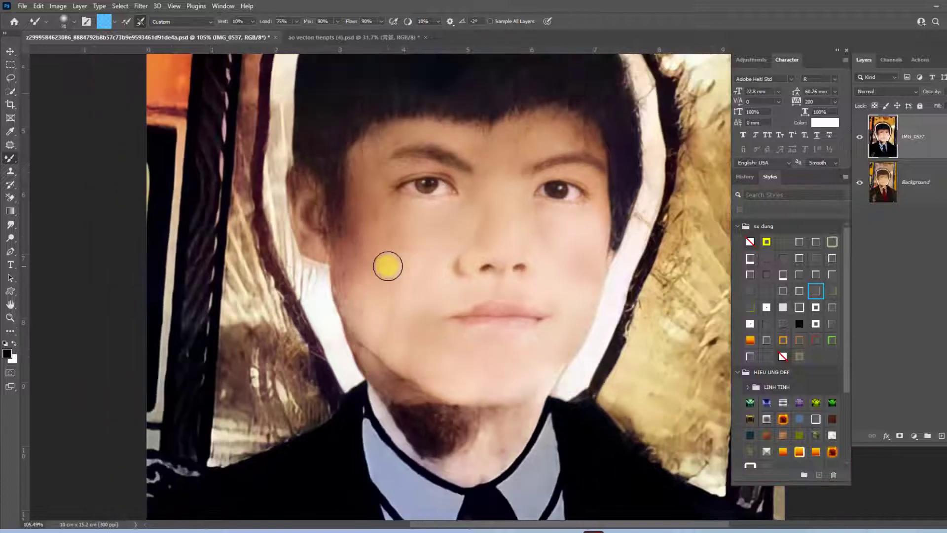
Blend the skin near the hairline and chin, resizing the Mixer Brush as needed
{"action": "key", "text": "bracketleft"}
{"action": "key", "text": "bracketleft"}
{"action": "key", "text": "bracketleft"}
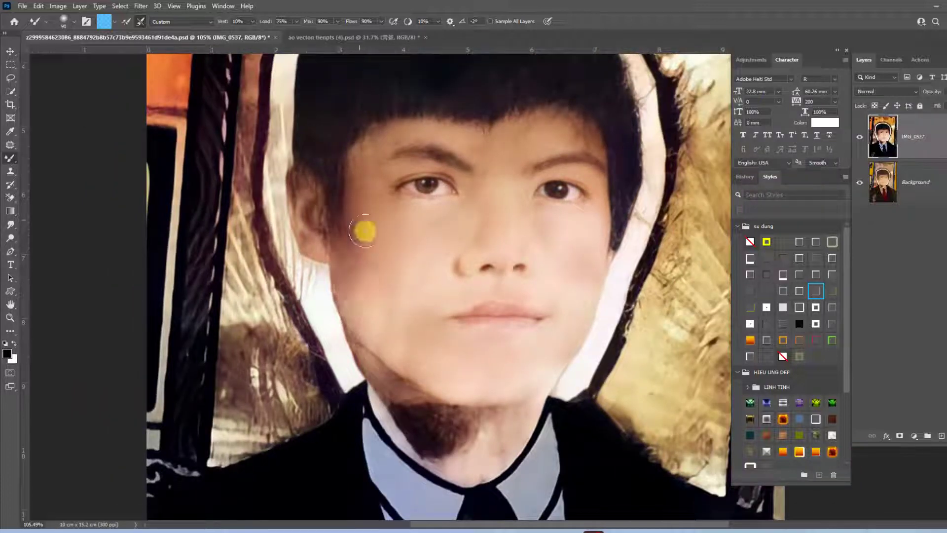
{"action": "key", "text": "bracketright"}
{"action": "key", "text": "bracketright"}
{"action": "key", "text": "bracketright"}
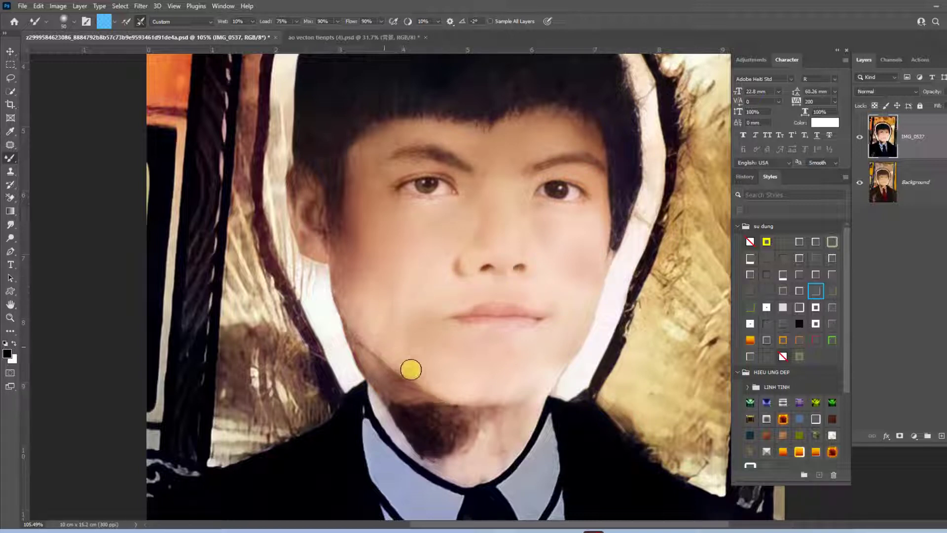
{"action": "key", "text": "bracketright"}
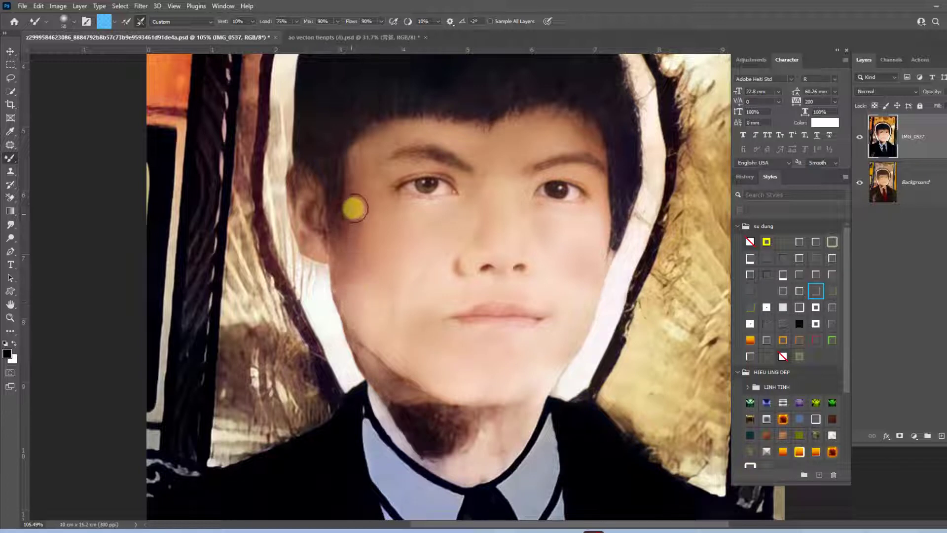
{"action": "key", "text": "bracketright"}
{"action": "key", "text": "bracketright"}
{"action": "scroll", "coordinate": [362, 207], "scroll_direction": "down", "scroll_amount": 4}
{"action": "scroll", "coordinate": [361, 207], "scroll_direction": "up", "scroll_amount": 5}
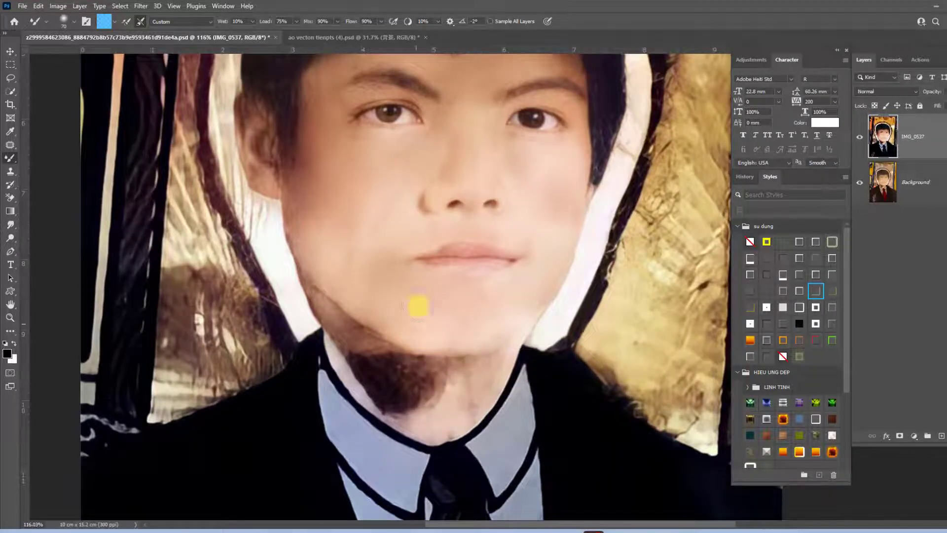
{"action": "scroll", "coordinate": [428, 256], "scroll_direction": "down", "scroll_amount": 4}
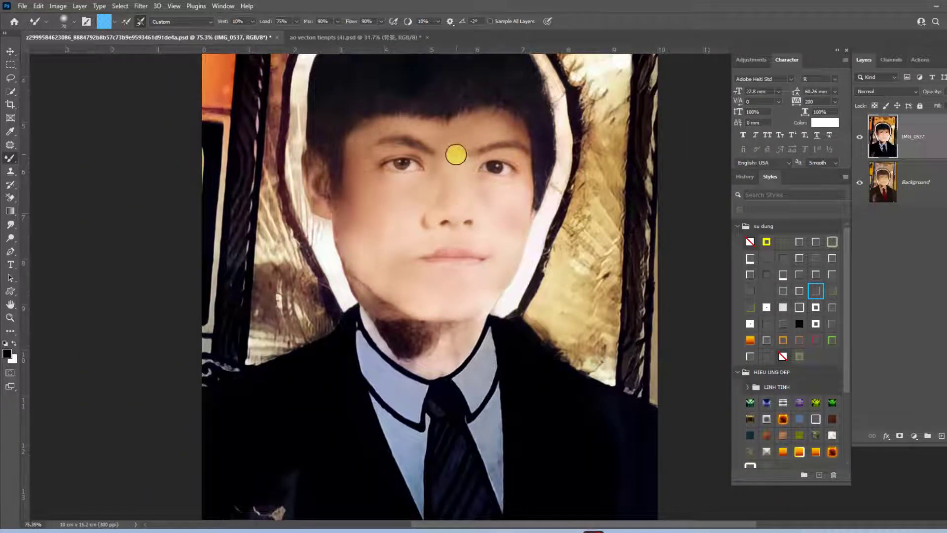
{"action": "scroll", "coordinate": [470, 217], "scroll_direction": "up", "scroll_amount": 2}
{"action": "scroll", "coordinate": [468, 208], "scroll_direction": "down", "scroll_amount": 4}
{"action": "scroll", "coordinate": [483, 150], "scroll_direction": "up", "scroll_amount": 1}
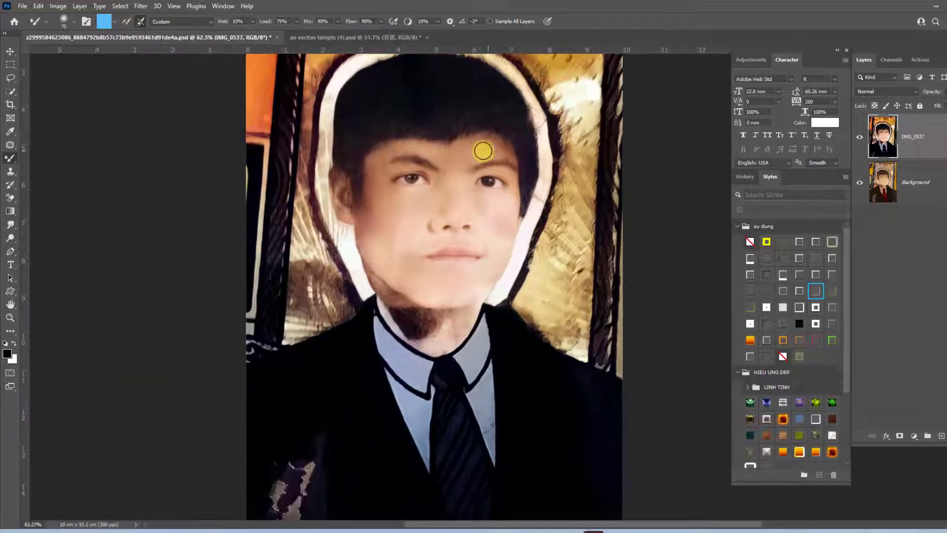
{"action": "scroll", "coordinate": [477, 219], "scroll_direction": "up", "scroll_amount": 1}
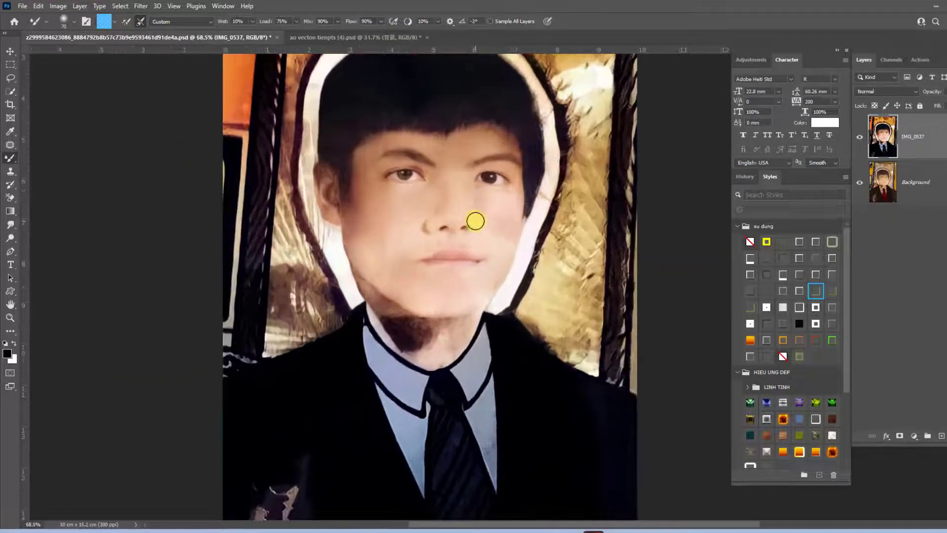
{"action": "scroll", "coordinate": [483, 220], "scroll_direction": "up", "scroll_amount": 2}
{"action": "scroll", "coordinate": [488, 207], "scroll_direction": "up", "scroll_amount": 5}
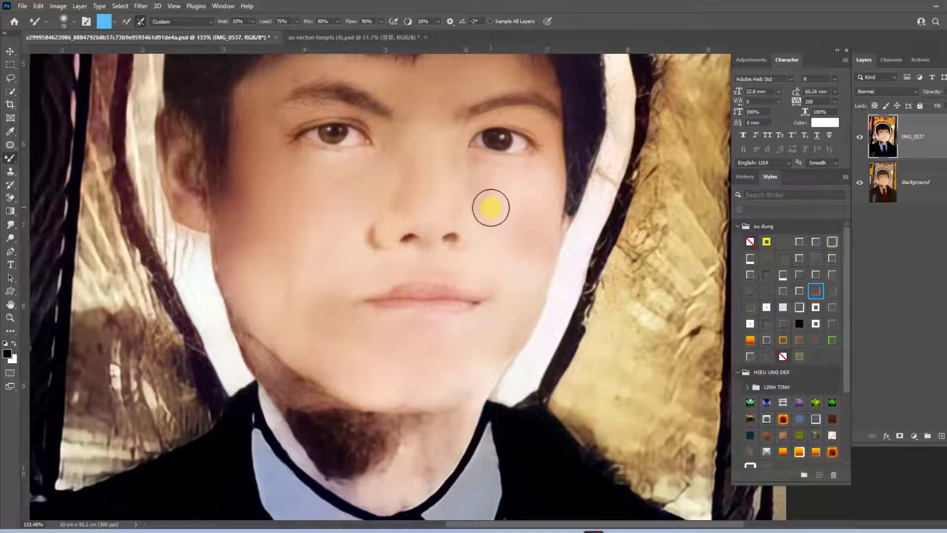
Blend the skin across the left cheek and jaw
{"action": "left_click_drag", "start_coordinate": [289, 300], "coordinate": [441, 368]}
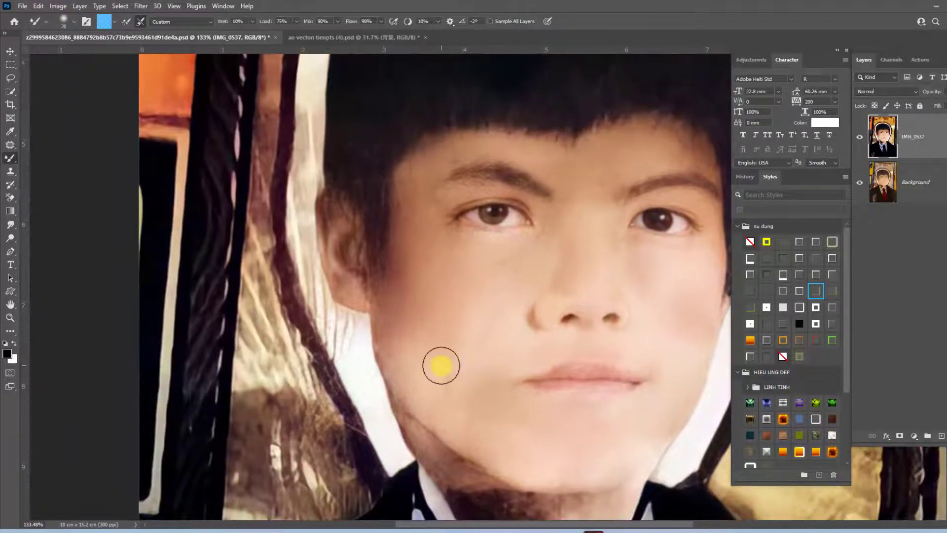
{"action": "scroll", "coordinate": [441, 341], "scroll_direction": "down", "scroll_amount": 4}
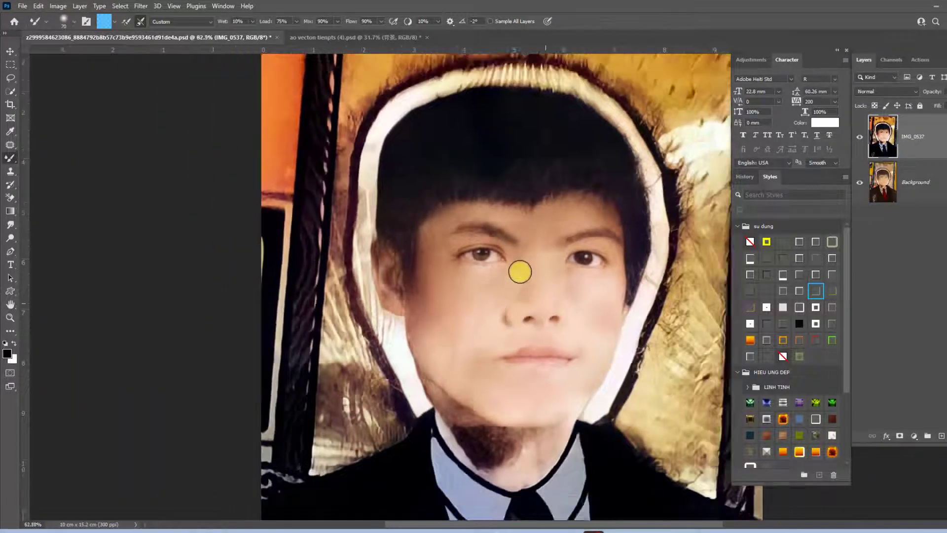
{"action": "scroll", "coordinate": [520, 272], "scroll_direction": "down", "scroll_amount": 2}
{"action": "scroll", "coordinate": [541, 384], "scroll_direction": "up", "scroll_amount": 2}
{"action": "scroll", "coordinate": [556, 254], "scroll_direction": "up", "scroll_amount": 2}
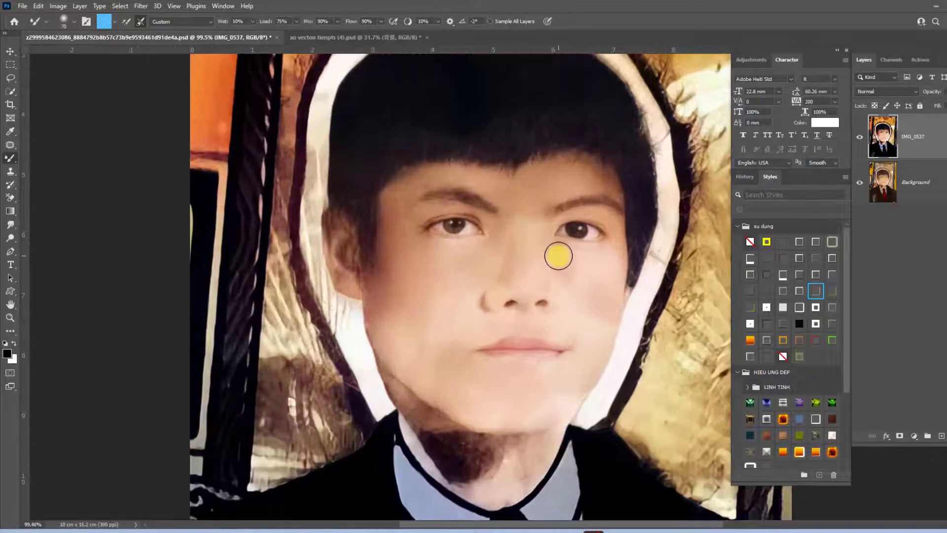
{"action": "scroll", "coordinate": [555, 214], "scroll_direction": "down", "scroll_amount": 2}
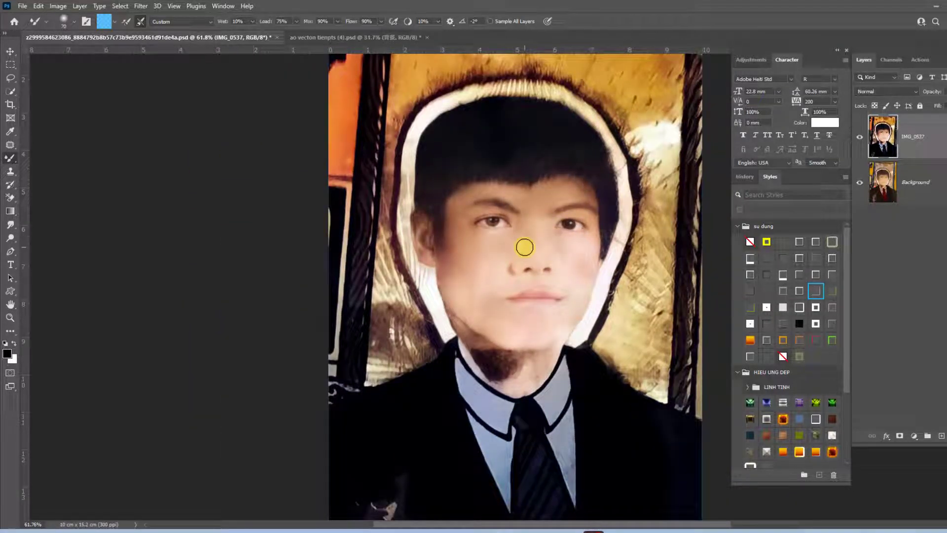
{"action": "scroll", "coordinate": [524, 247], "scroll_direction": "up", "scroll_amount": 1}
{"action": "scroll", "coordinate": [523, 248], "scroll_direction": "down", "scroll_amount": 1}
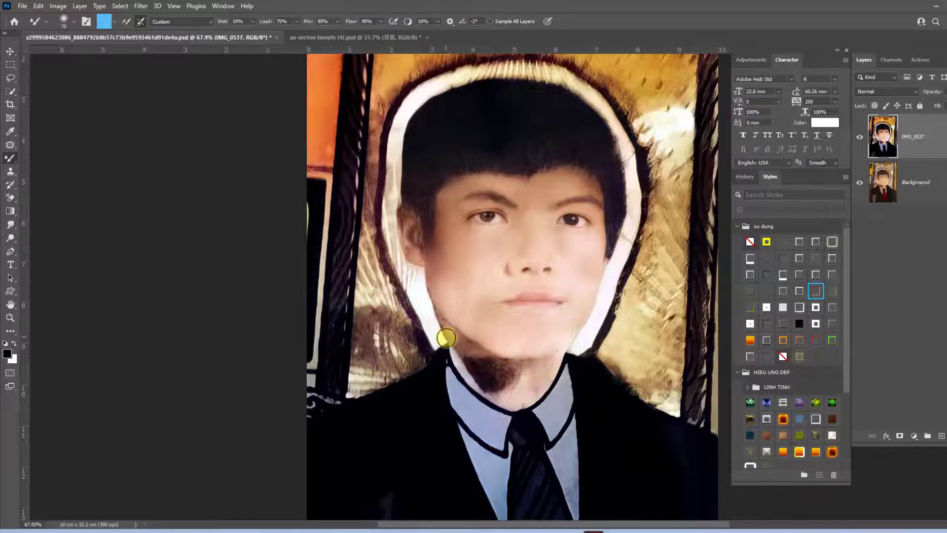
Switch to the Pen tool and zoom in on the jawline
{"action": "key", "text": "p"}
{"action": "scroll", "coordinate": [448, 320], "scroll_direction": "up", "scroll_amount": 1}
{"action": "scroll", "coordinate": [443, 341], "scroll_direction": "up", "scroll_amount": 2}
{"action": "scroll", "coordinate": [434, 374], "scroll_direction": "up", "scroll_amount": 1}
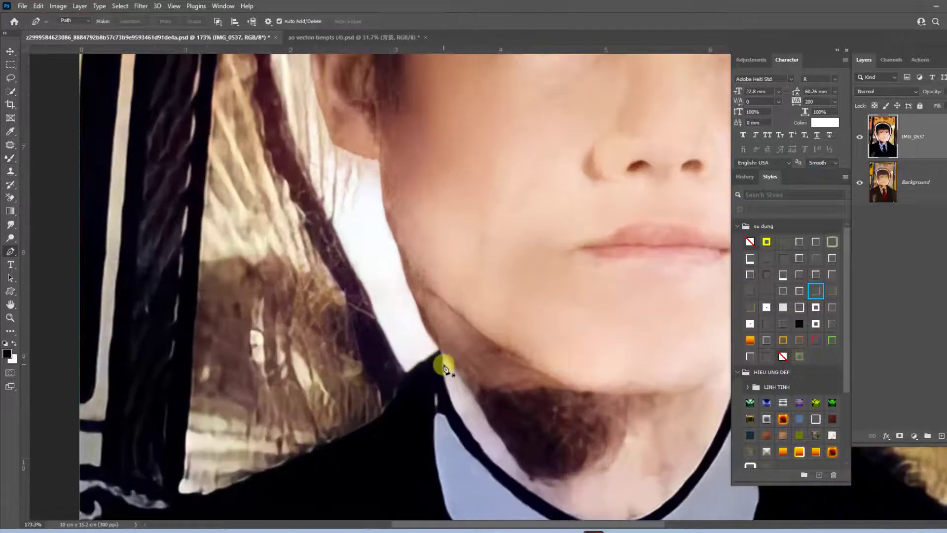
Trace a pen path from the left jawline up past the ear and along the hair's left edge
{"action": "left_click", "coordinate": [432, 326]}
{"action": "left_click", "coordinate": [394, 254]}
{"action": "left_click", "coordinate": [409, 269]}
{"action": "scroll", "coordinate": [401, 276], "scroll_direction": "up", "scroll_amount": 2}
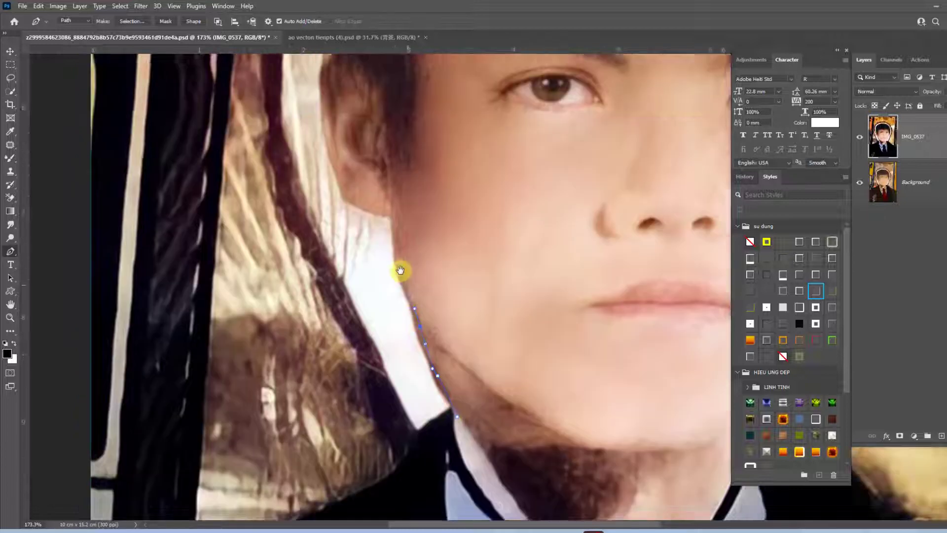
{"action": "scroll", "coordinate": [409, 316], "scroll_direction": "up", "scroll_amount": 2}
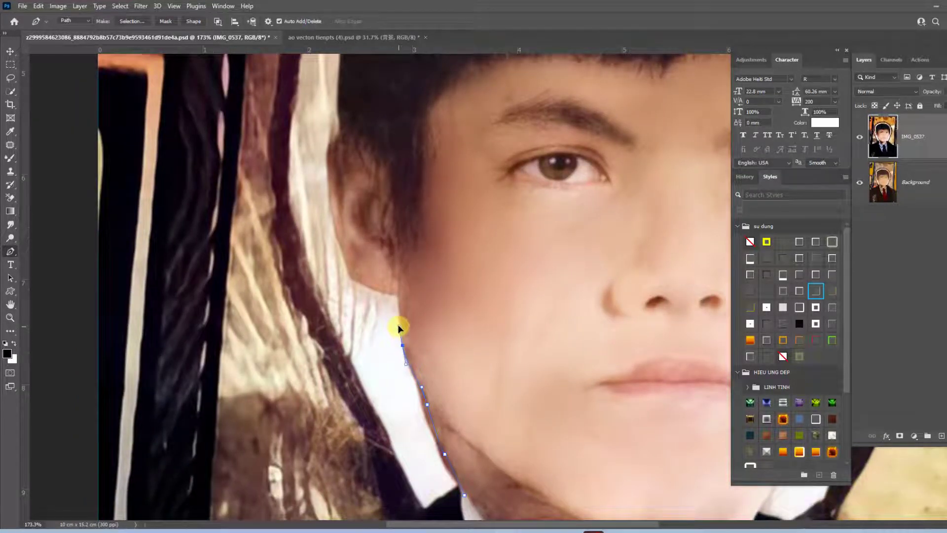
{"action": "left_click_drag", "start_coordinate": [385, 283], "coordinate": [401, 307]}
{"action": "left_click_drag", "start_coordinate": [347, 263], "coordinate": [336, 235]}
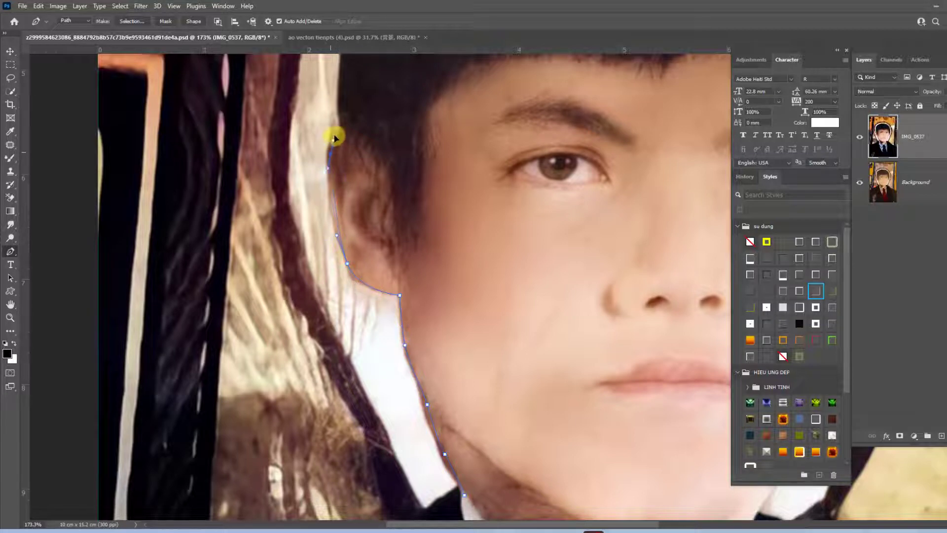
{"action": "left_click_drag", "start_coordinate": [344, 136], "coordinate": [366, 427]}
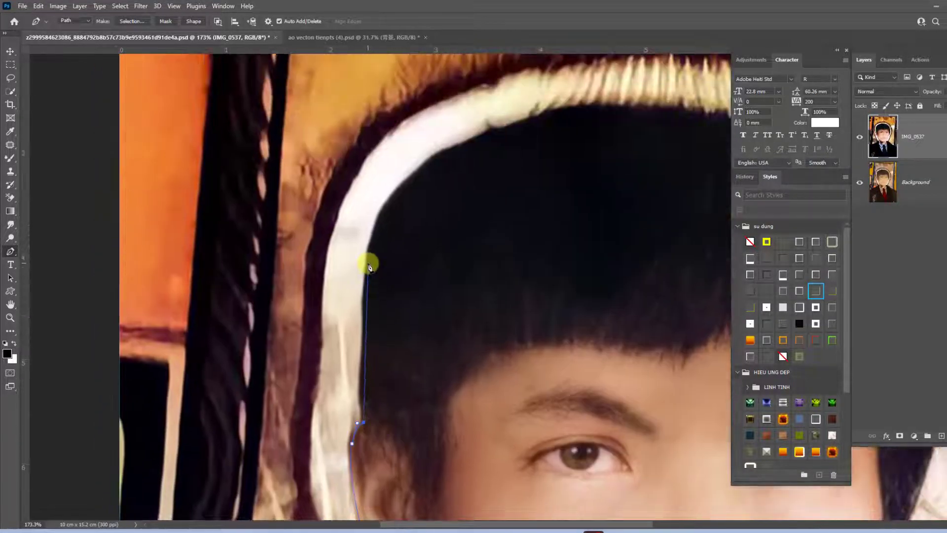
{"action": "left_click_drag", "start_coordinate": [369, 264], "coordinate": [382, 230]}
{"action": "left_click_drag", "start_coordinate": [345, 315], "coordinate": [260, 462]}
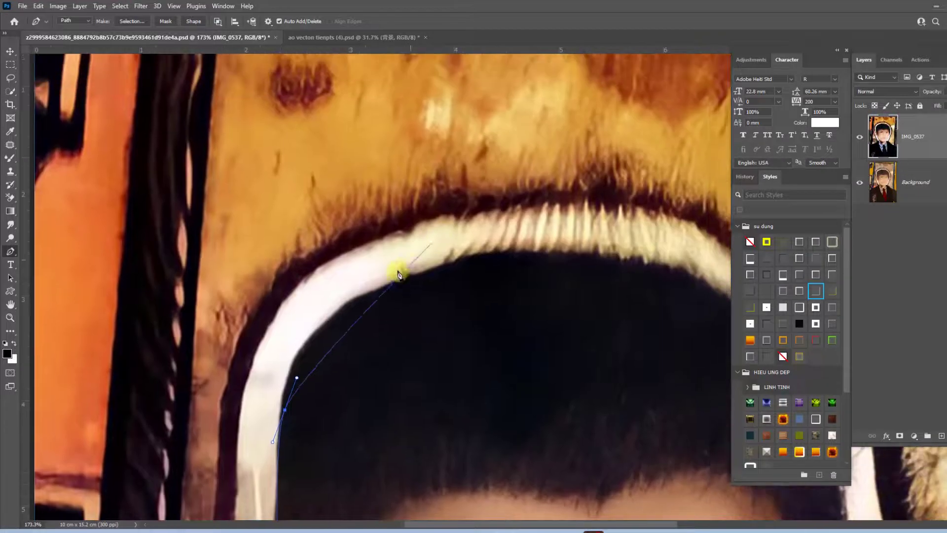
{"action": "mouse_move", "coordinate": [385, 291]}
{"action": "left_mouse_down"}
{"action": "mouse_move", "coordinate": [444, 265]}
{"action": "mouse_move", "coordinate": [295, 216]}
{"action": "left_mouse_up"}
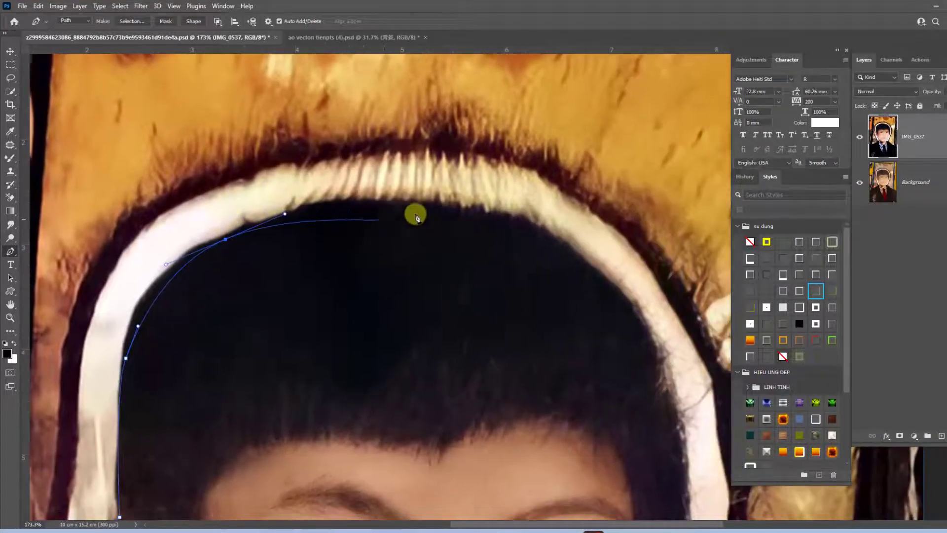
Continue the path over the hair, down the right jaw to the collar, and close it
{"action": "left_click_drag", "start_coordinate": [427, 205], "coordinate": [495, 210]}
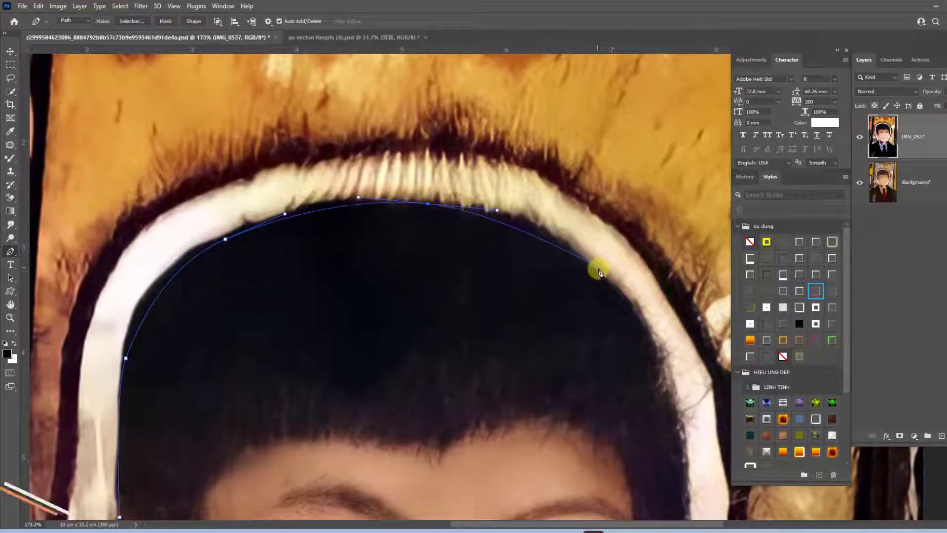
{"action": "left_click_drag", "start_coordinate": [600, 270], "coordinate": [626, 292]}
{"action": "left_click_drag", "start_coordinate": [659, 340], "coordinate": [661, 362]}
{"action": "mouse_move", "coordinate": [672, 433]}
{"action": "left_mouse_down"}
{"action": "mouse_move", "coordinate": [687, 448]}
{"action": "mouse_move", "coordinate": [651, 210]}
{"action": "mouse_move", "coordinate": [633, 183]}
{"action": "left_mouse_up"}
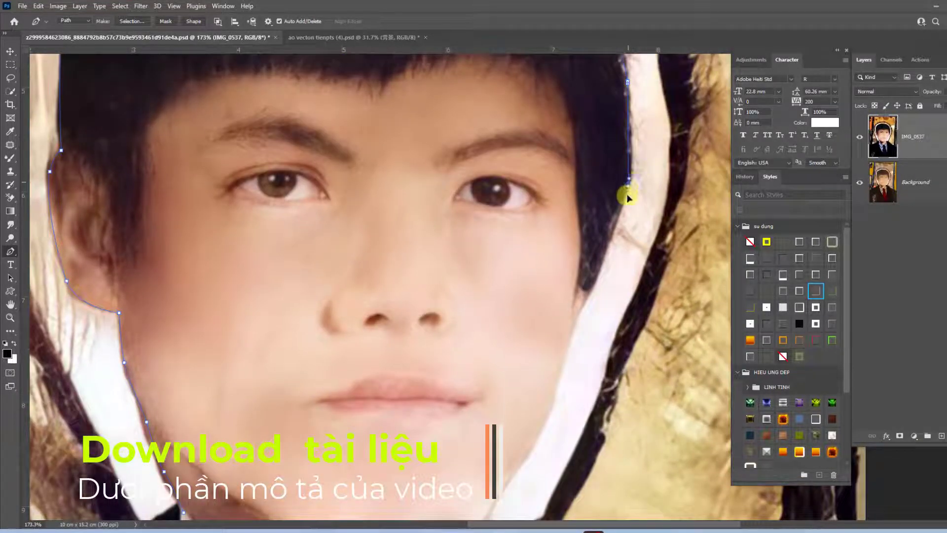
{"action": "left_click_drag", "start_coordinate": [599, 271], "coordinate": [596, 283]}
{"action": "left_click_drag", "start_coordinate": [579, 314], "coordinate": [602, 226]}
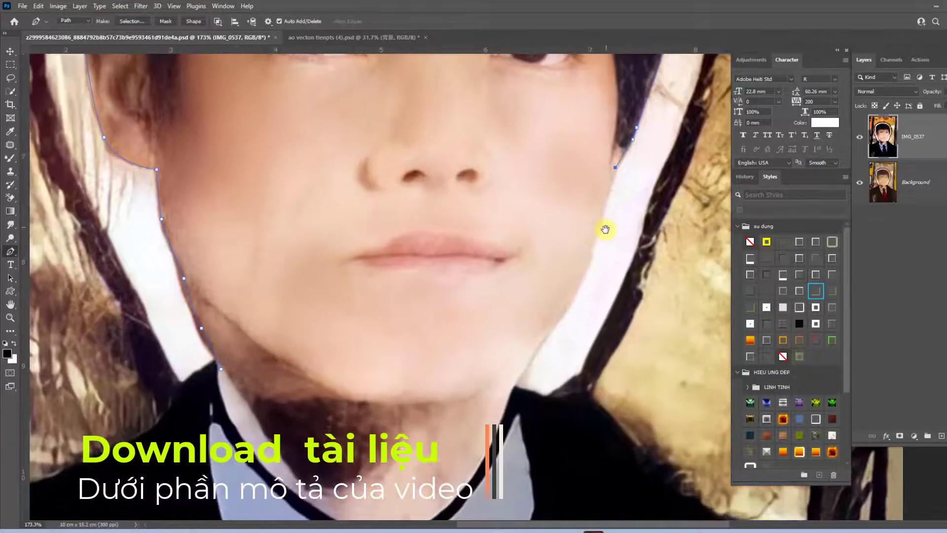
{"action": "left_click_drag", "start_coordinate": [584, 278], "coordinate": [579, 288]}
{"action": "left_click", "coordinate": [541, 343]}
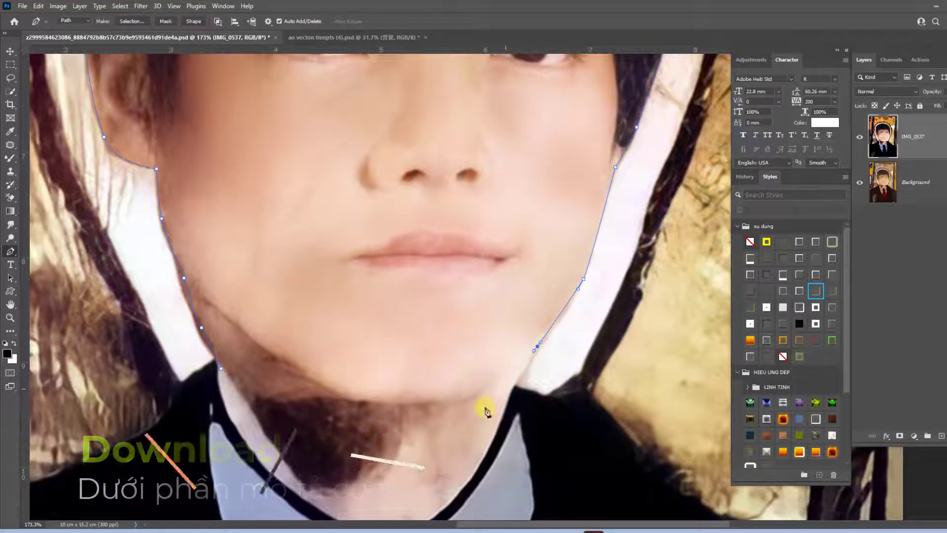
{"action": "left_click_drag", "start_coordinate": [482, 406], "coordinate": [517, 339]}
{"action": "left_click", "coordinate": [513, 386]}
{"action": "left_click_drag", "start_coordinate": [434, 454], "coordinate": [463, 458]}
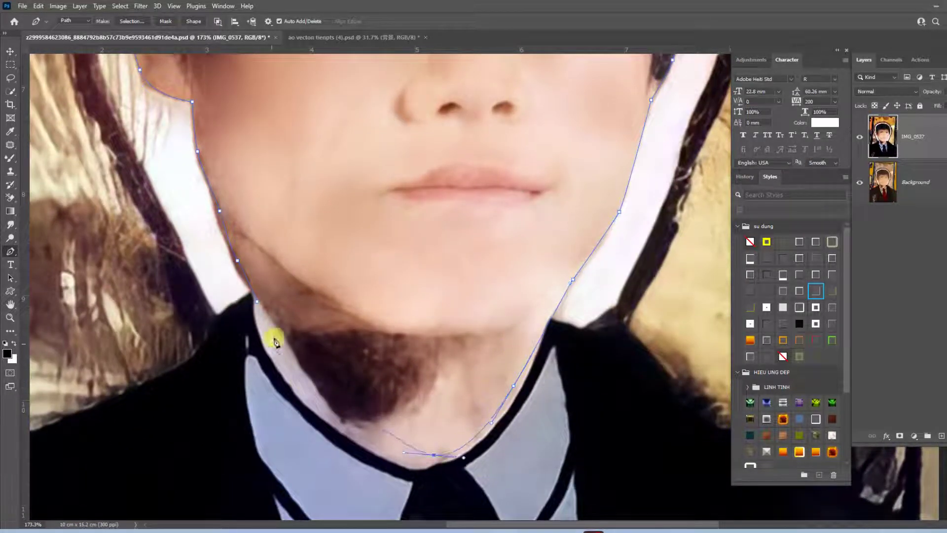
{"action": "left_click", "coordinate": [270, 325]}
Load the face path as a selection and feather it by 8 pixels
{"action": "key", "text": "ctrl+Return"}
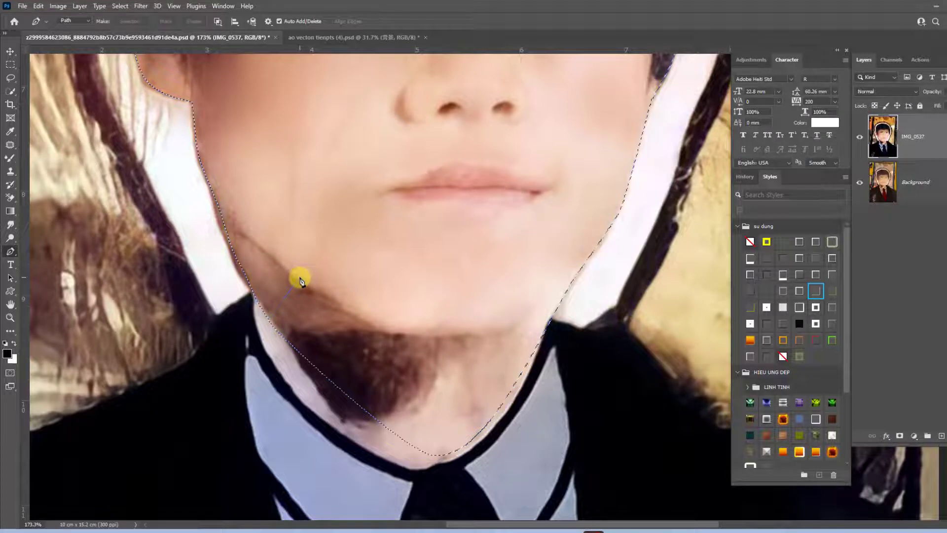
{"action": "key", "text": "shift+F6"}
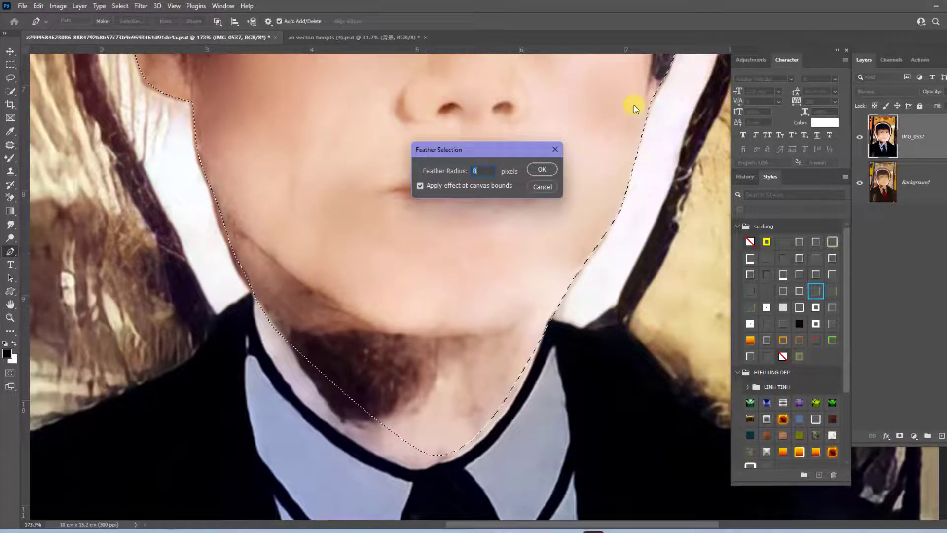
{"action": "key", "text": "Return"}
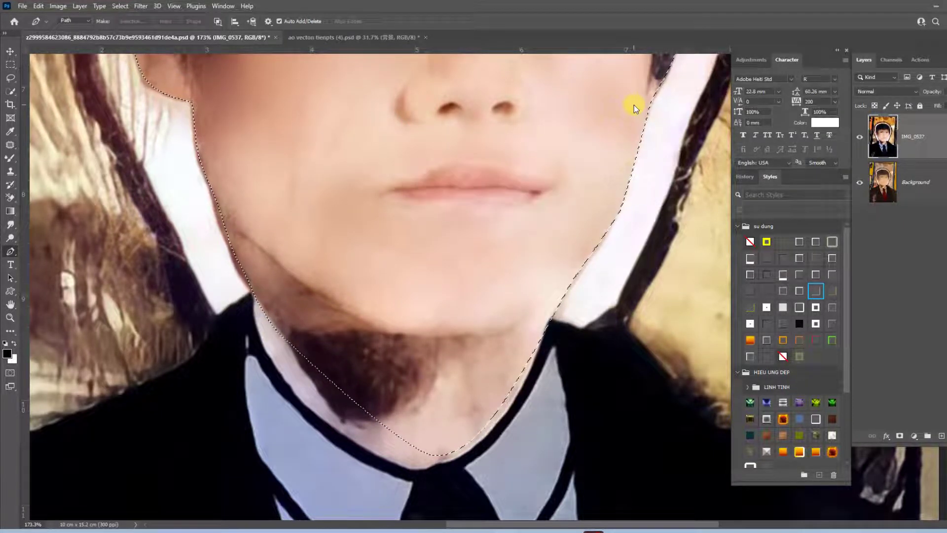
Copy the face to Layer 1 and hide the IMG_0537 and Background layers
{"action": "key", "text": "ctrl+j"}
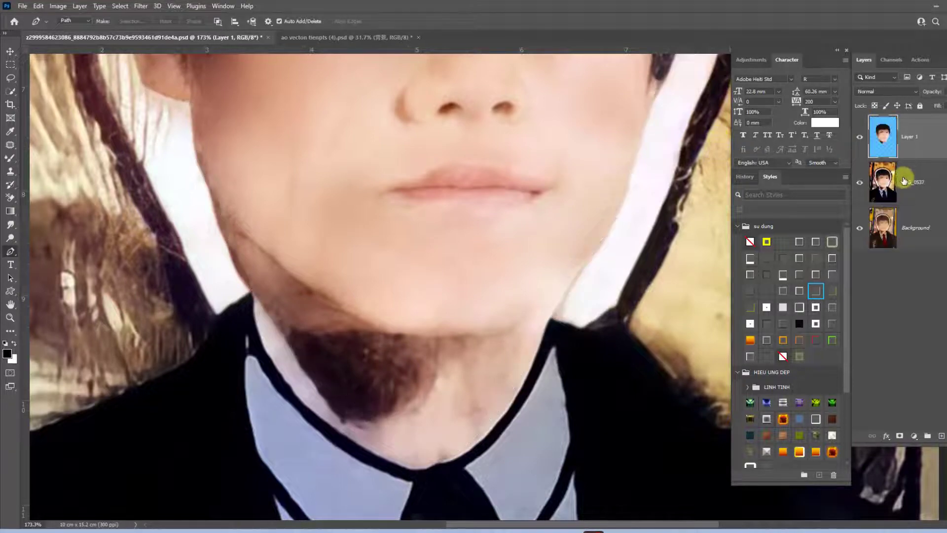
{"action": "left_click", "coordinate": [859, 182]}
{"action": "left_click", "coordinate": [859, 227]}
{"action": "key", "text": "ctrl+0"}
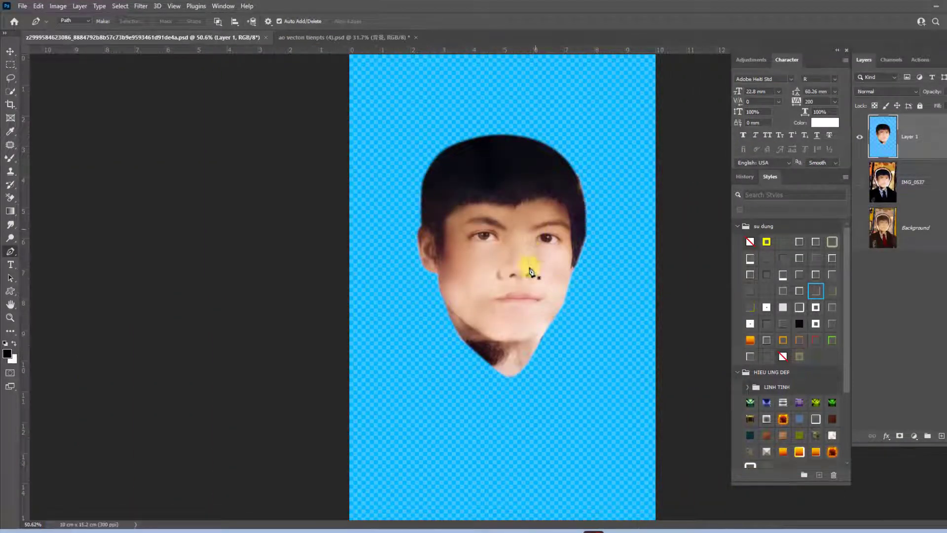
{"action": "scroll", "coordinate": [517, 248], "scroll_direction": "up", "scroll_amount": 2}
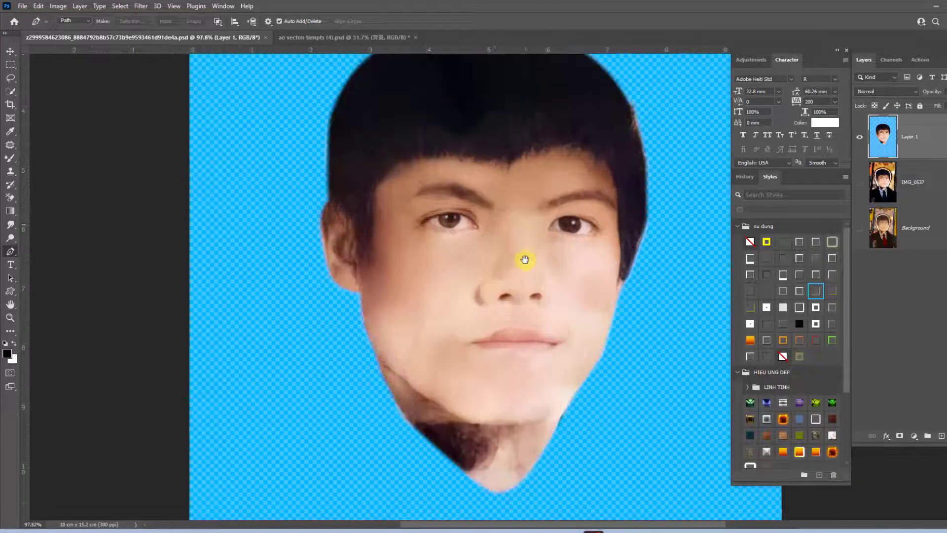
{"action": "scroll", "coordinate": [527, 308], "scroll_direction": "down", "scroll_amount": 1}
{"action": "scroll", "coordinate": [537, 319], "scroll_direction": "up", "scroll_amount": 1}
{"action": "scroll", "coordinate": [536, 320], "scroll_direction": "down", "scroll_amount": 1}
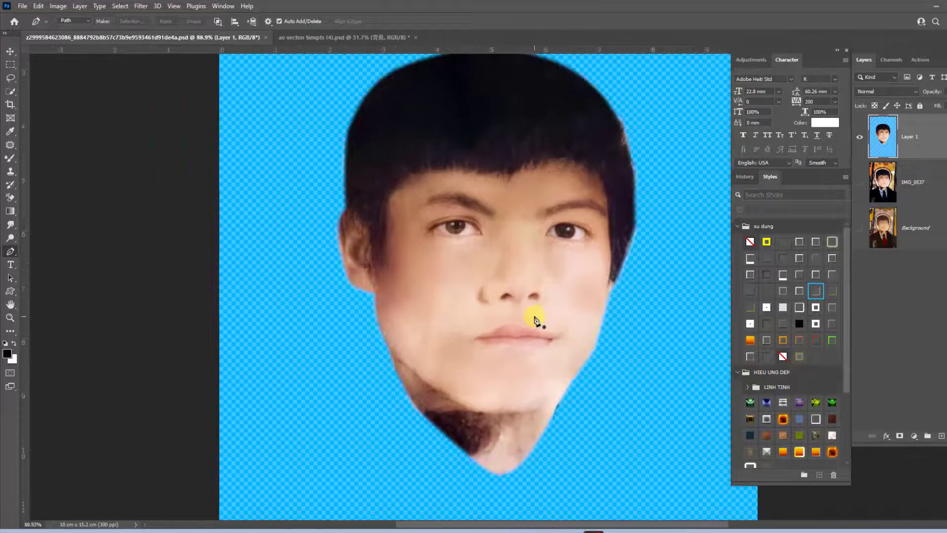
Lasso the upper face around eyes and hairline and raise its Levels midtones to 1.36
{"action": "scroll", "coordinate": [507, 304], "scroll_direction": "up", "scroll_amount": 1}
{"action": "key", "text": "l"}
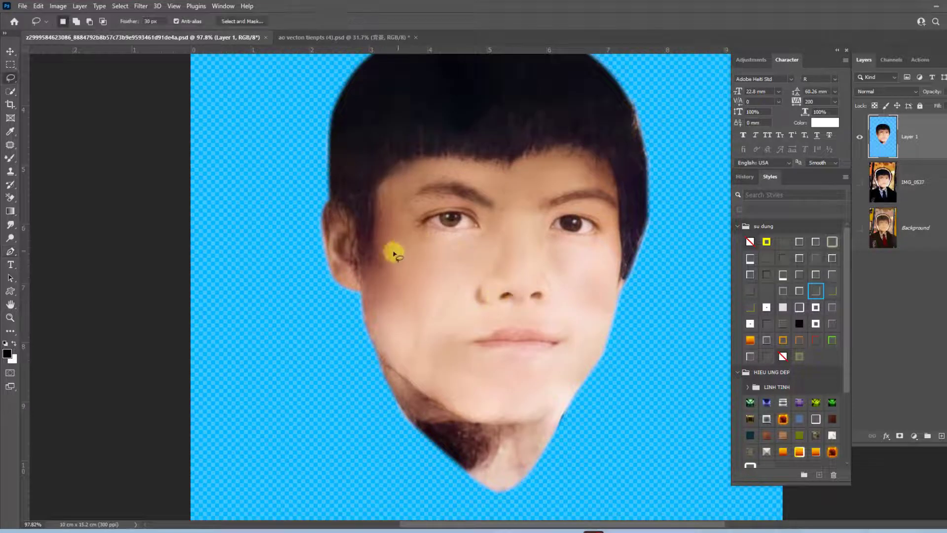
{"action": "mouse_move", "coordinate": [349, 285]}
{"action": "left_mouse_down"}
{"action": "mouse_move", "coordinate": [378, 199]}
{"action": "mouse_move", "coordinate": [328, 195]}
{"action": "mouse_move", "coordinate": [345, 303]}
{"action": "mouse_move", "coordinate": [419, 238]}
{"action": "mouse_move", "coordinate": [346, 189]}
{"action": "mouse_move", "coordinate": [408, 194]}
{"action": "left_mouse_up"}
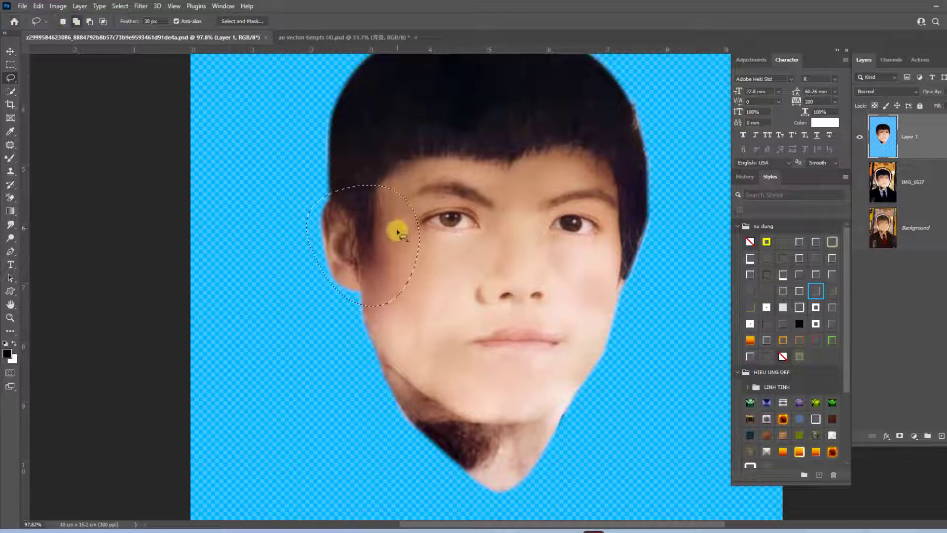
{"action": "mouse_move", "coordinate": [397, 231]}
{"action": "left_mouse_down"}
{"action": "mouse_move", "coordinate": [503, 227]}
{"action": "mouse_move", "coordinate": [614, 173]}
{"action": "mouse_move", "coordinate": [438, 154]}
{"action": "mouse_move", "coordinate": [336, 180]}
{"action": "left_mouse_up"}
{"action": "mouse_move", "coordinate": [610, 176]}
{"action": "left_mouse_down"}
{"action": "mouse_move", "coordinate": [522, 151]}
{"action": "mouse_move", "coordinate": [611, 176]}
{"action": "left_mouse_up"}
{"action": "mouse_move", "coordinate": [535, 206]}
{"action": "left_mouse_down"}
{"action": "mouse_move", "coordinate": [580, 156]}
{"action": "mouse_move", "coordinate": [335, 229]}
{"action": "left_mouse_up"}
{"action": "key", "text": "ctrl+l"}
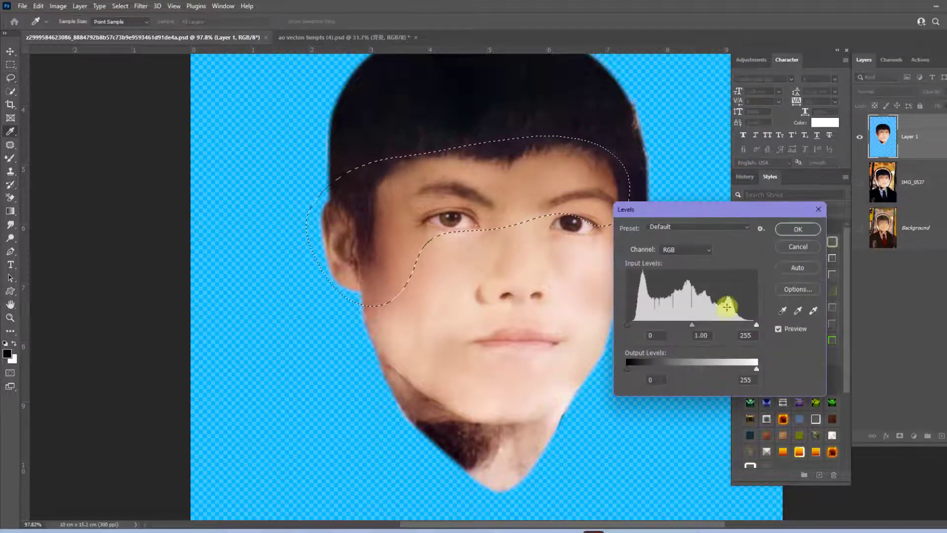
{"action": "left_click_drag", "start_coordinate": [692, 325], "coordinate": [678, 326]}
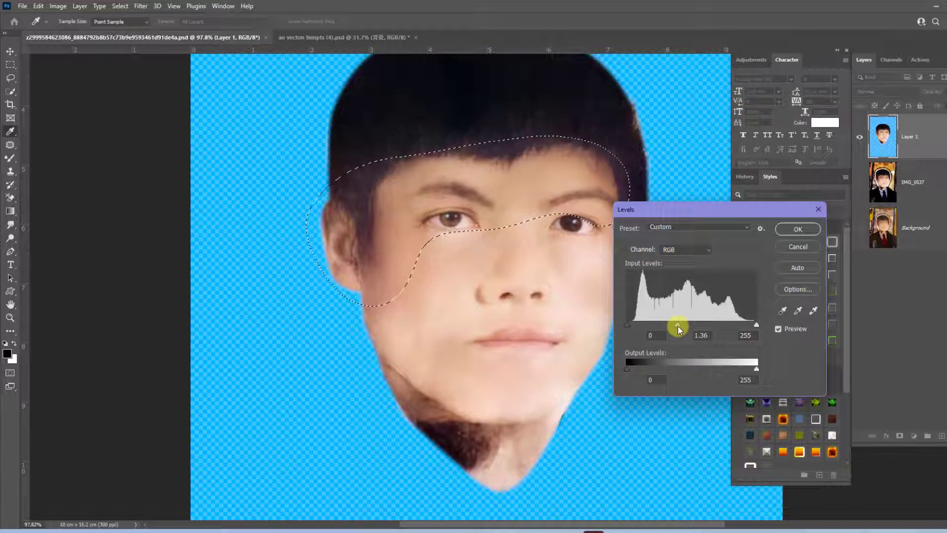
{"action": "key", "text": "Return"}
Deselect, slightly darken the whole face's Levels midtones, then brighten it with Curves
{"action": "scroll", "coordinate": [514, 232], "scroll_direction": "down", "scroll_amount": 3}
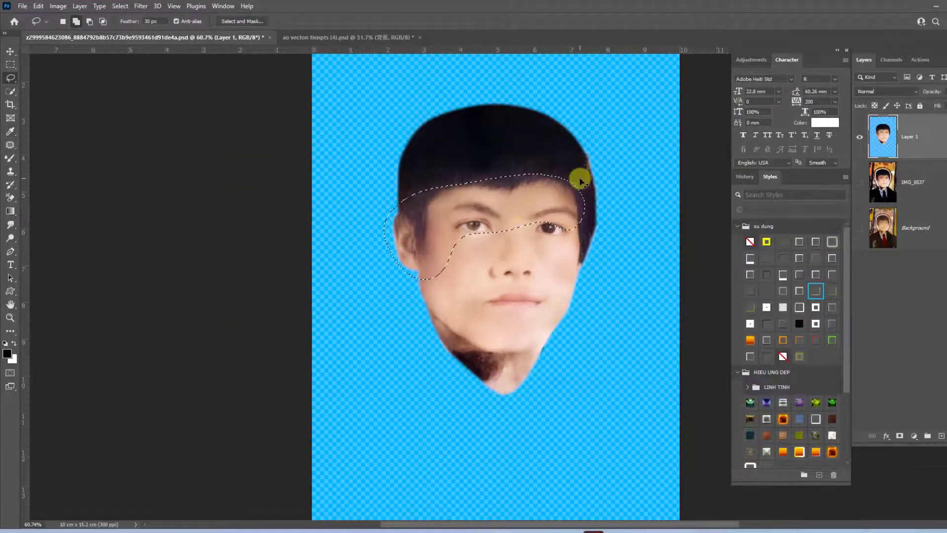
{"action": "scroll", "coordinate": [582, 179], "scroll_direction": "down", "scroll_amount": 2}
{"action": "key", "text": "ctrl+d"}
{"action": "key", "text": "ctrl+l"}
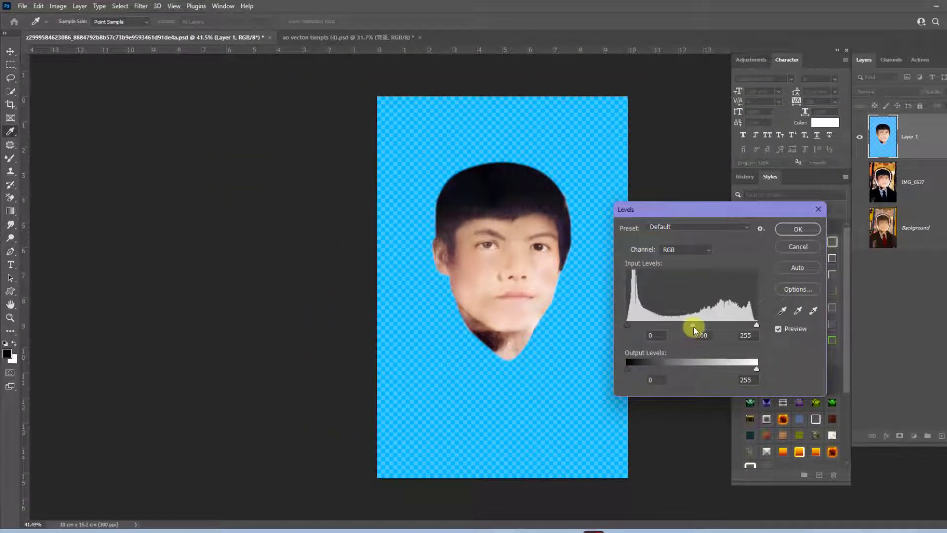
{"action": "left_click_drag", "start_coordinate": [700, 324], "coordinate": [700, 324]}
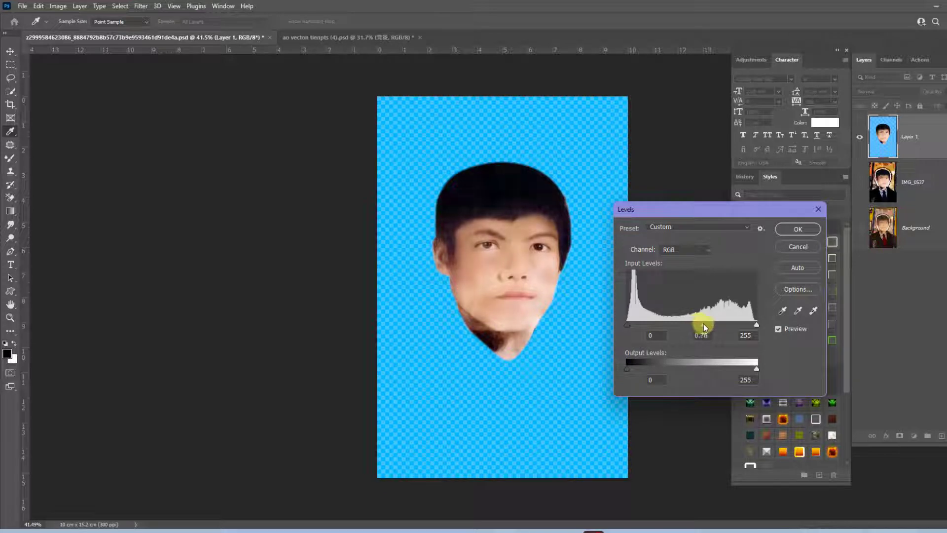
{"action": "key", "text": "Return"}
{"action": "key", "text": "ctrl+m"}
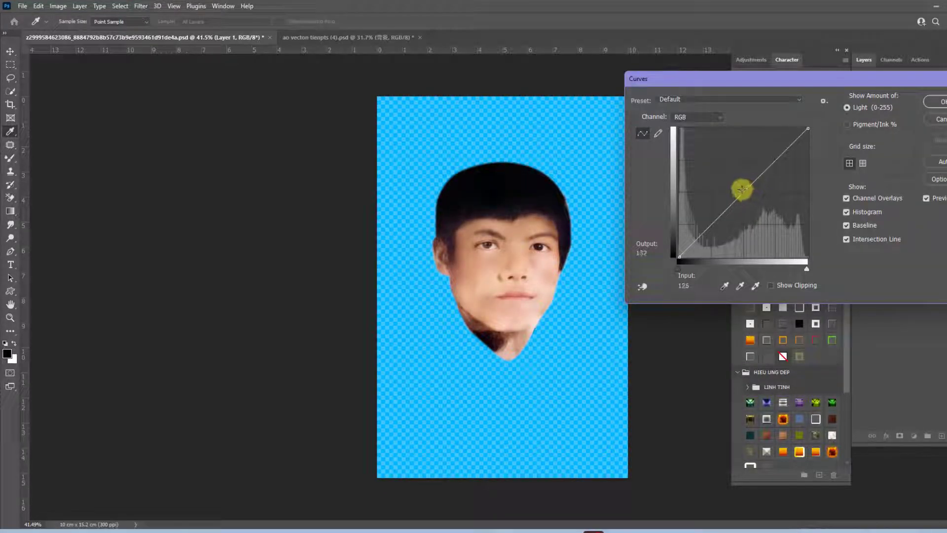
{"action": "left_click_drag", "start_coordinate": [742, 189], "coordinate": [738, 184]}
{"action": "key", "text": "Return"}
Fine-tune the face's Levels midtones, then lift Curves from input 122 to output 142
{"action": "key", "text": "ctrl+l"}
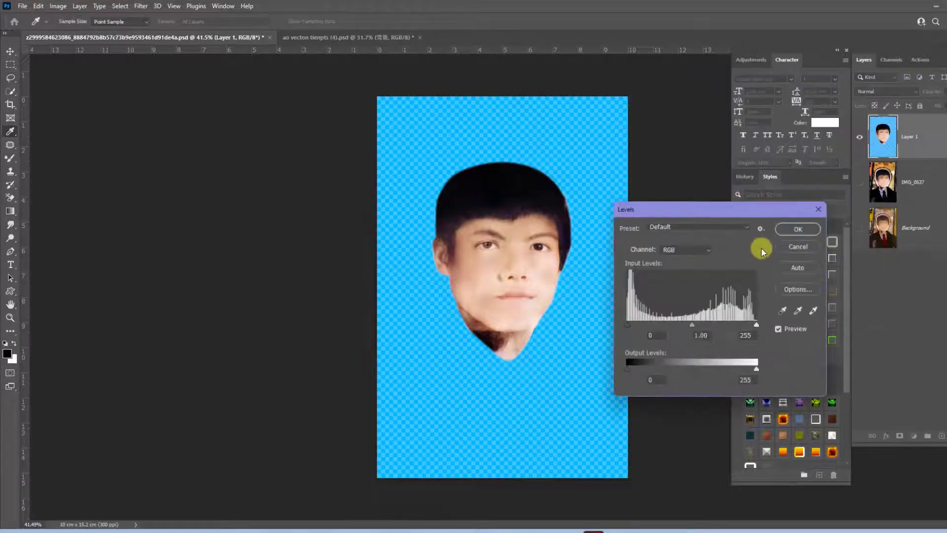
{"action": "left_click_drag", "start_coordinate": [692, 324], "coordinate": [710, 327]}
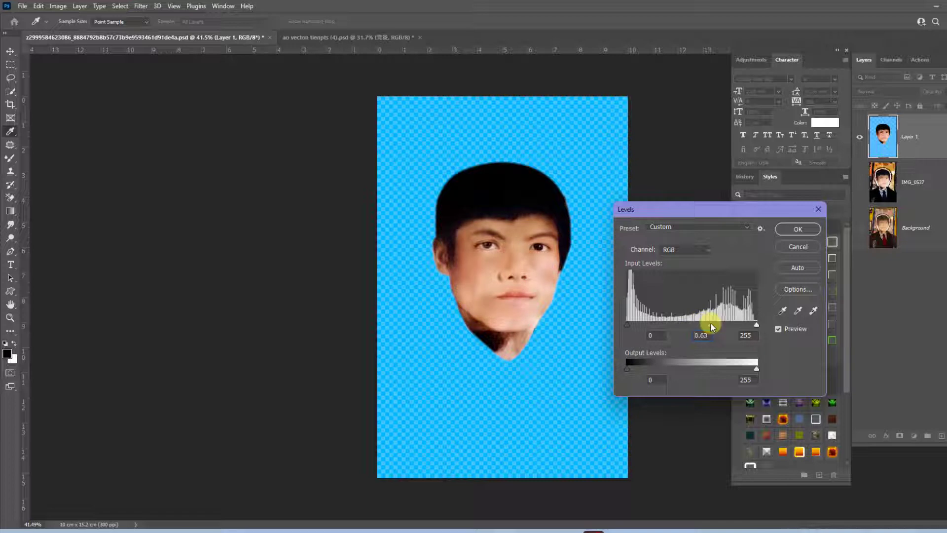
{"action": "left_click_drag", "start_coordinate": [711, 325], "coordinate": [709, 323]}
{"action": "key", "text": "Return"}
{"action": "key", "text": "l"}
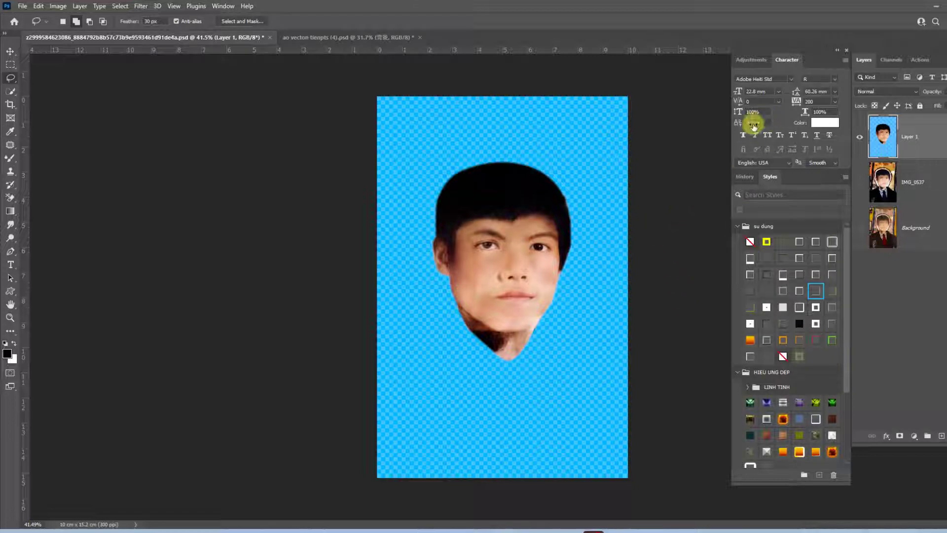
{"action": "key", "text": "ctrl+m"}
{"action": "left_click_drag", "start_coordinate": [755, 207], "coordinate": [741, 185]}
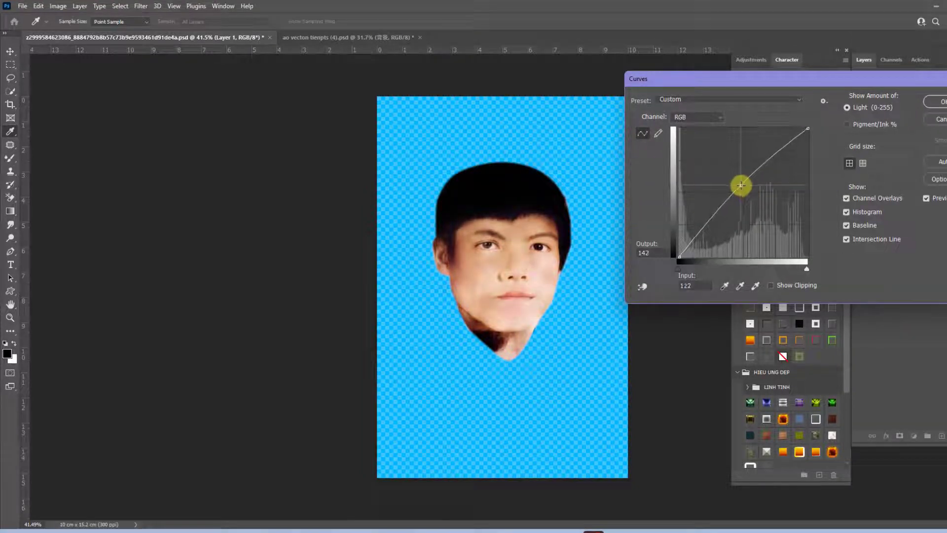
{"action": "key", "text": "Return"}
Toggle the suit photo and face layers to compare, then hide the suit photo again
{"action": "left_click", "coordinate": [860, 182]}
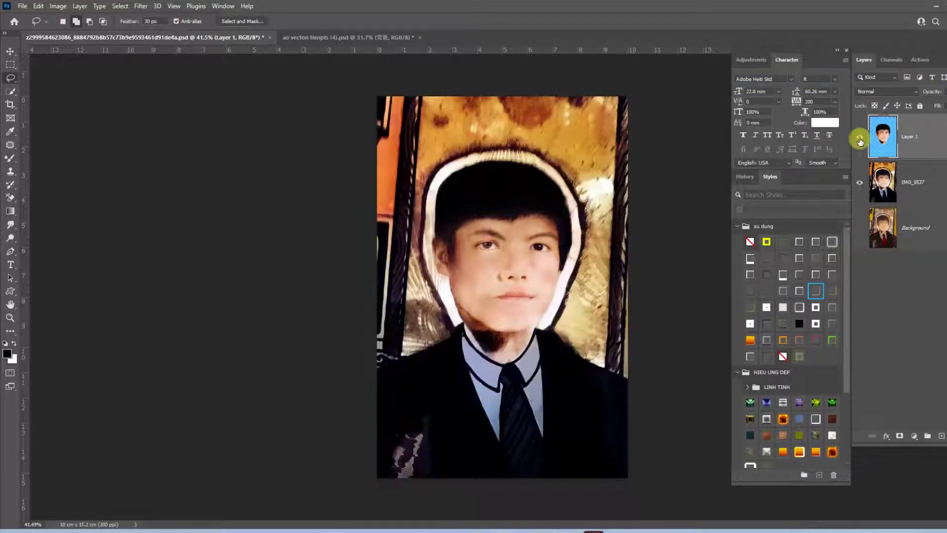
{"action": "left_click", "coordinate": [859, 141]}
{"action": "left_click", "coordinate": [859, 138]}
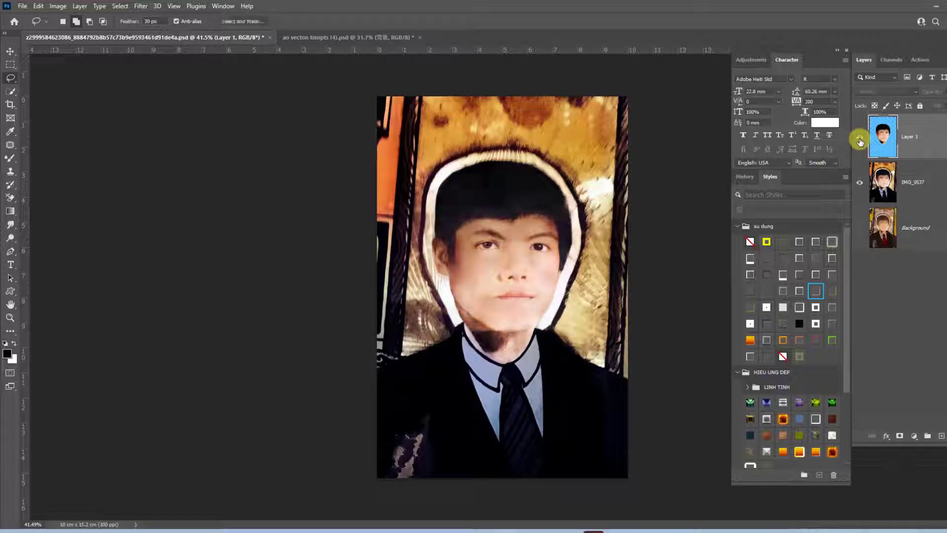
{"action": "left_click", "coordinate": [859, 183]}
{"action": "scroll", "coordinate": [513, 265], "scroll_direction": "up", "scroll_amount": 2}
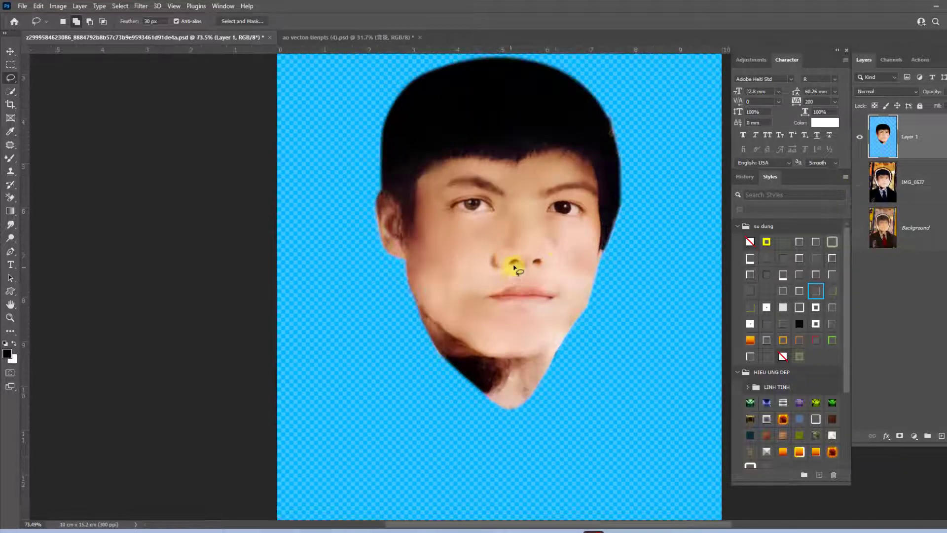
{"action": "scroll", "coordinate": [545, 254], "scroll_direction": "up", "scroll_amount": 2}
{"action": "scroll", "coordinate": [546, 254], "scroll_direction": "up", "scroll_amount": 2}
{"action": "scroll", "coordinate": [368, 323], "scroll_direction": "down", "scroll_amount": 2}
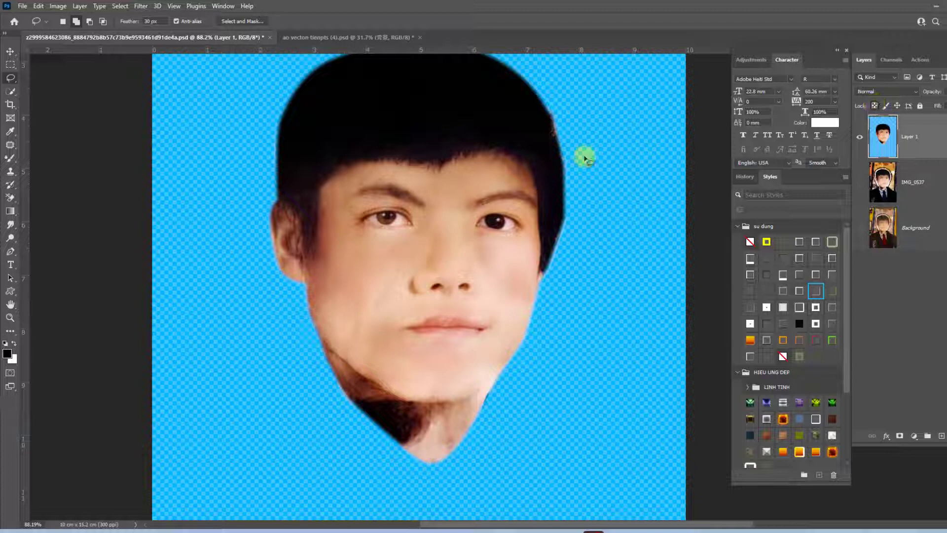
Set up a standard Brush in Darken mode at size 40 with lowered opacity, sampling cheek skin
{"action": "left_click", "coordinate": [12, 156]}
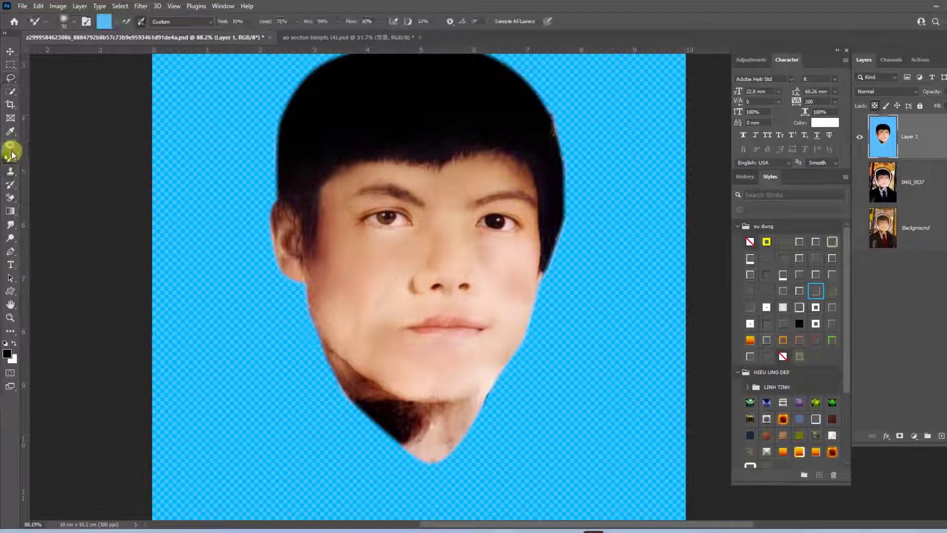
{"action": "left_click_drag", "start_coordinate": [11, 160], "coordinate": [51, 161]}
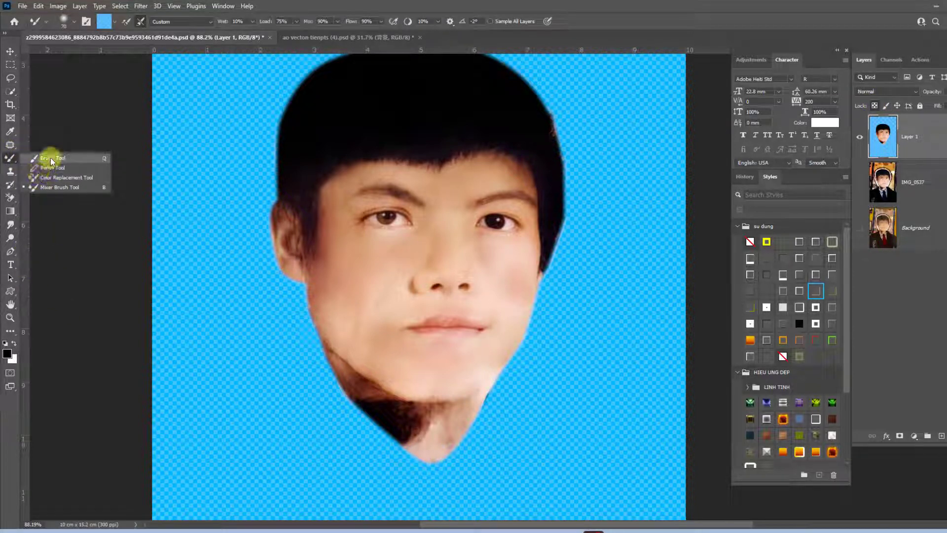
{"action": "left_click", "coordinate": [148, 22]}
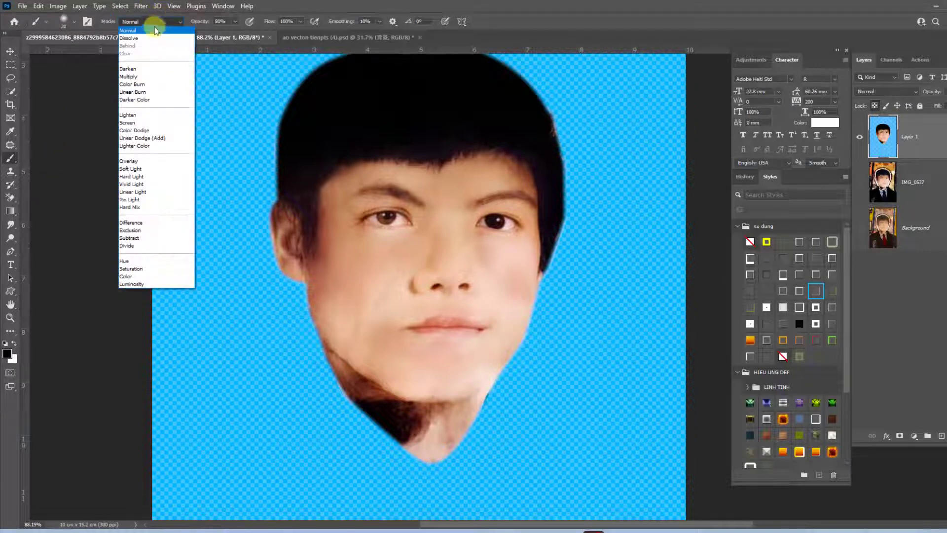
{"action": "left_click", "coordinate": [142, 73]}
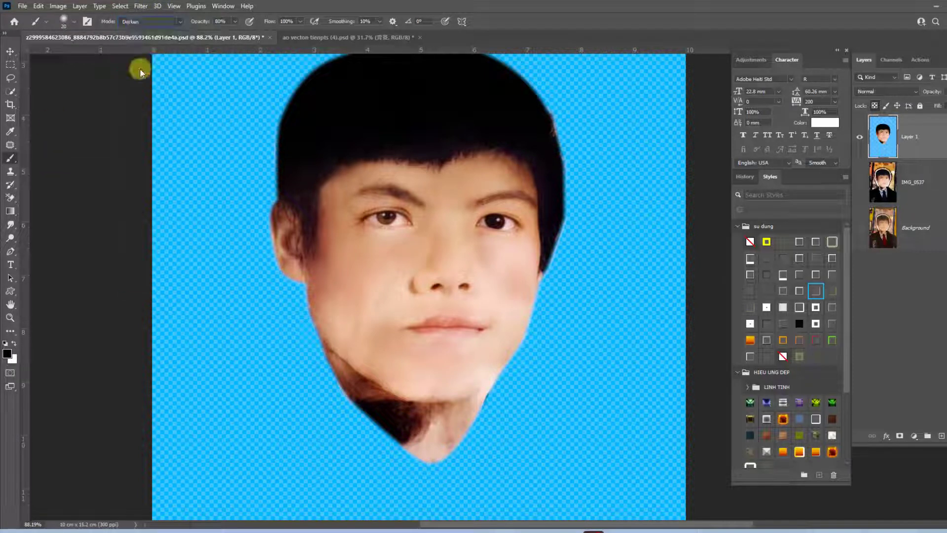
{"action": "left_click", "coordinate": [349, 266], "text": "alt"}
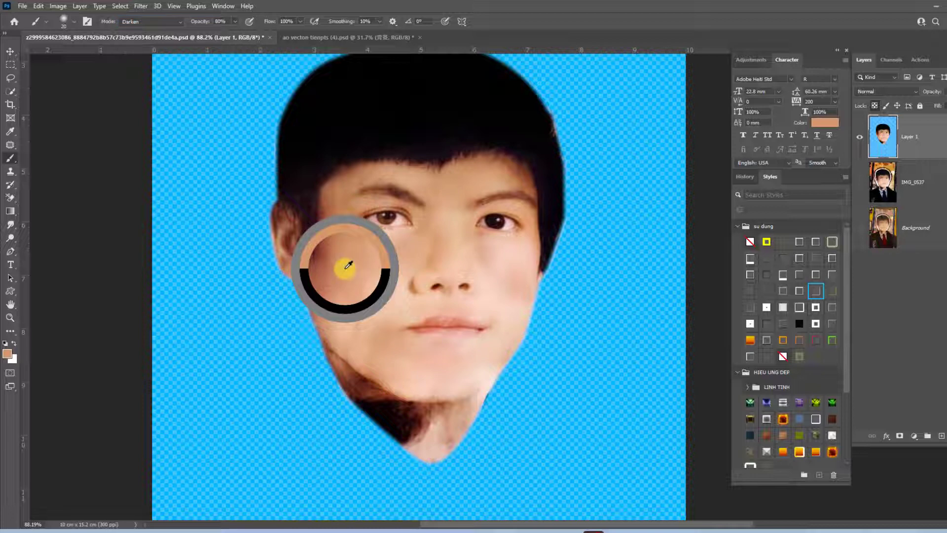
{"action": "left_click_drag", "start_coordinate": [348, 266], "coordinate": [359, 280]}
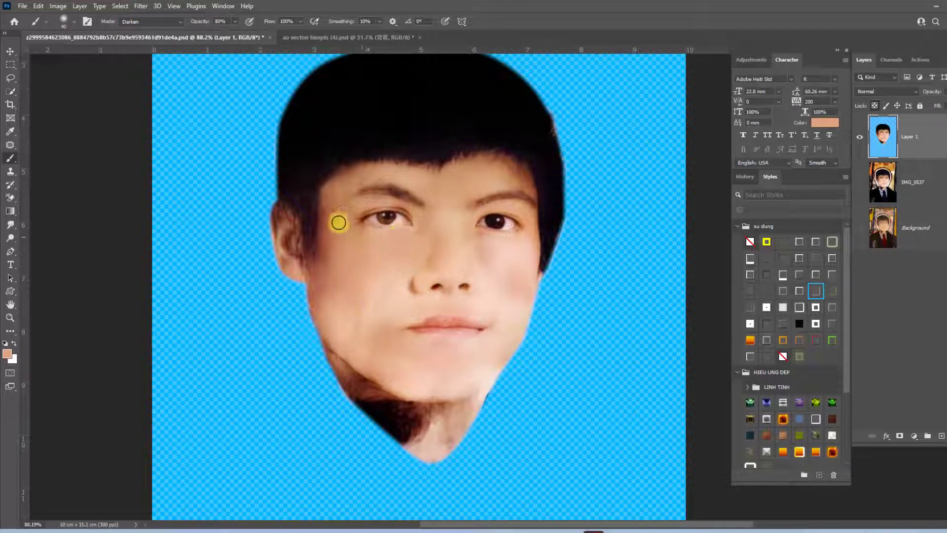
{"action": "key", "text": "bracketright"}
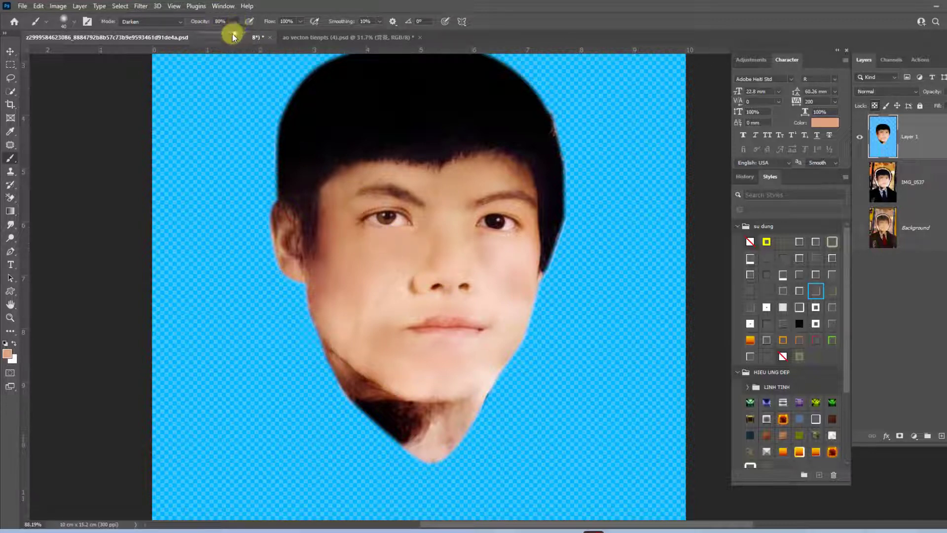
{"action": "left_click_drag", "start_coordinate": [227, 35], "coordinate": [215, 36]}
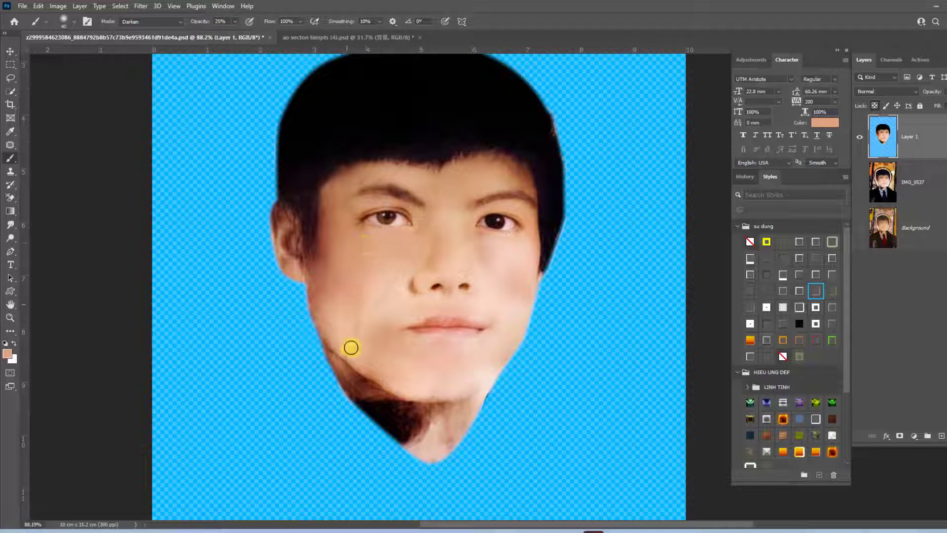
Dab skin tone on the jaw, then enlarge the brush to 60 at 13% opacity
{"action": "left_click", "coordinate": [335, 338]}
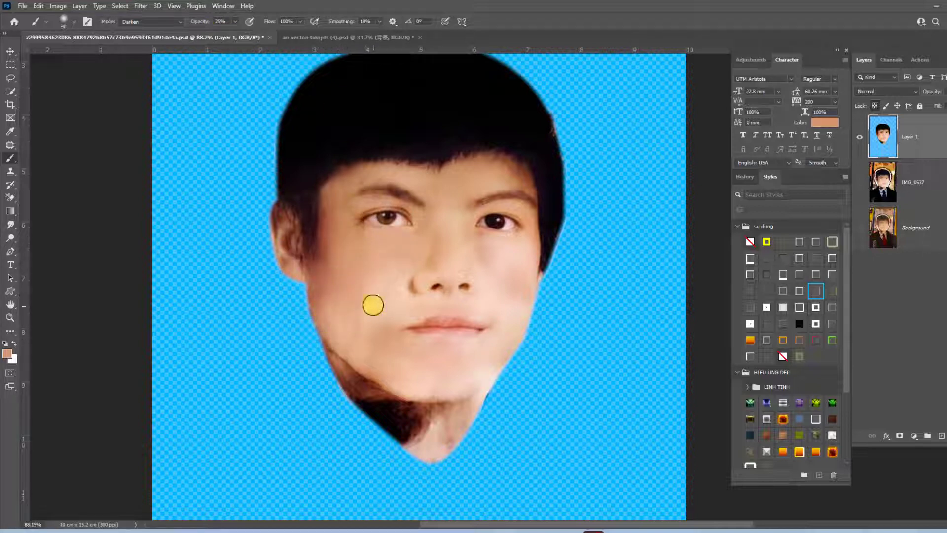
{"action": "key", "text": "bracketright"}
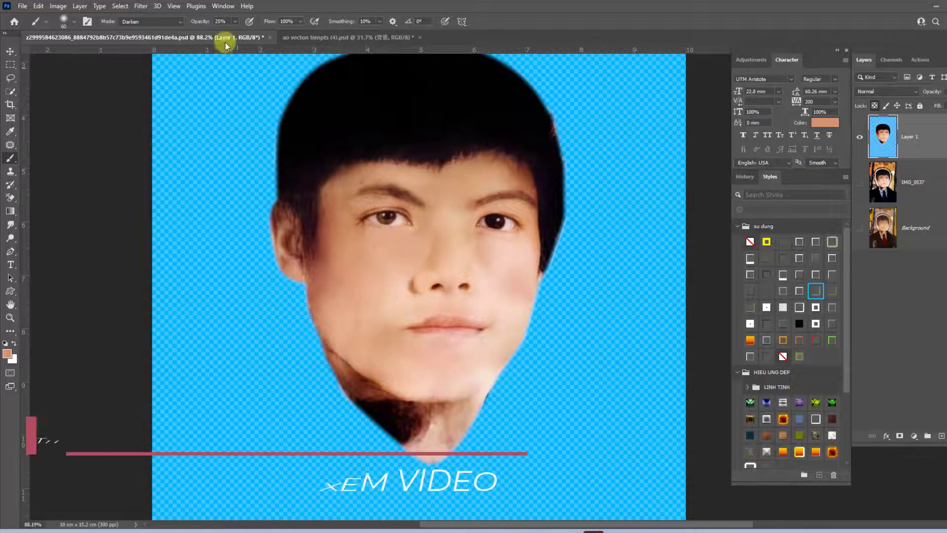
{"action": "left_click", "coordinate": [235, 21]}
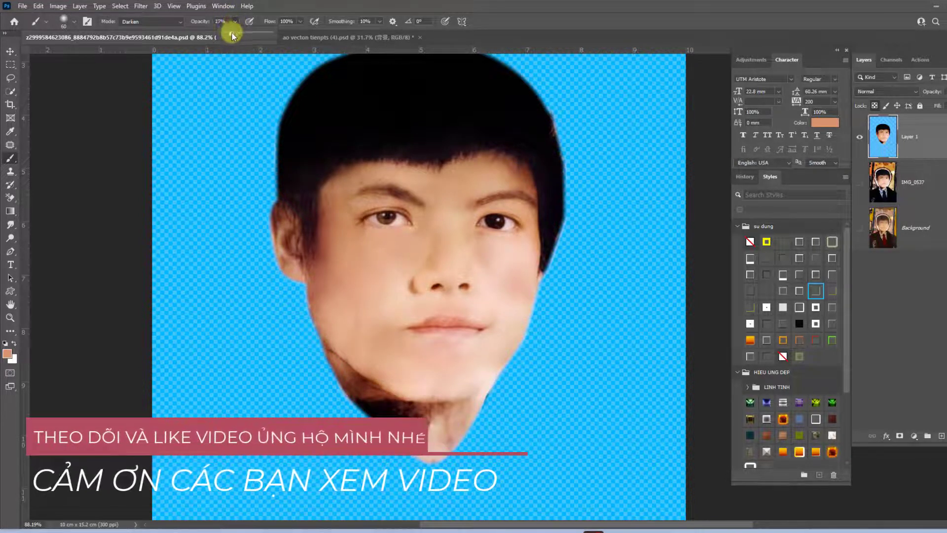
{"action": "left_click_drag", "start_coordinate": [232, 35], "coordinate": [230, 35]}
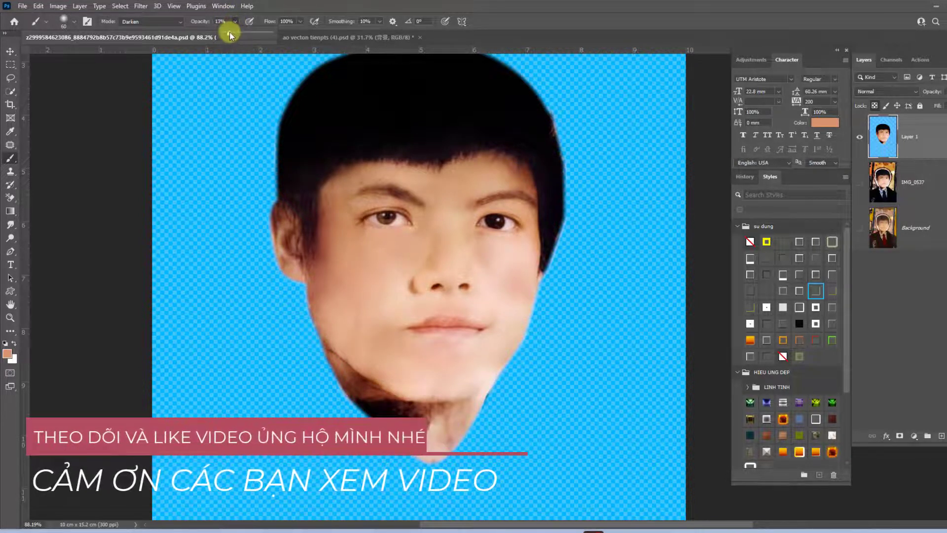
{"action": "left_click", "coordinate": [498, 279]}
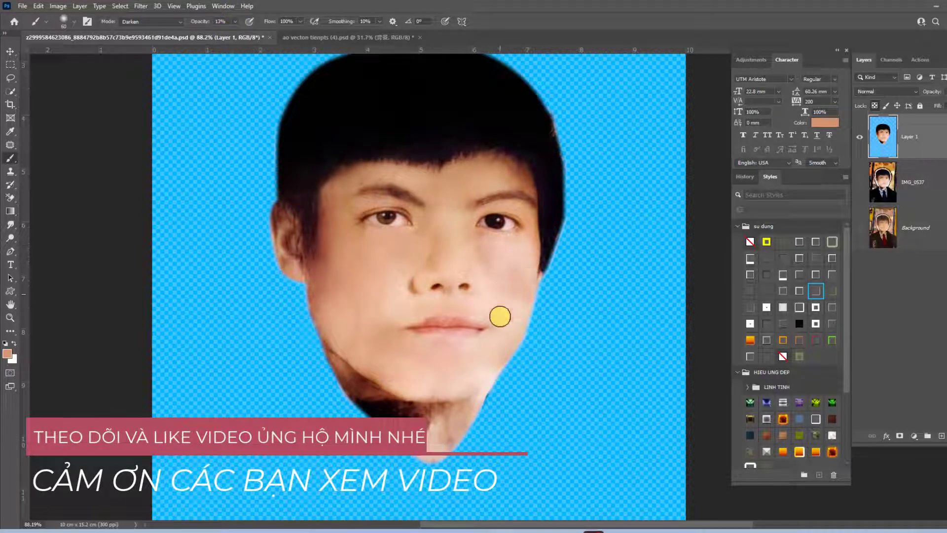
Sample a lighter peach tone and paint it over both cheeks, nose, chin and forehead
{"action": "left_click", "coordinate": [520, 311], "text": "alt"}
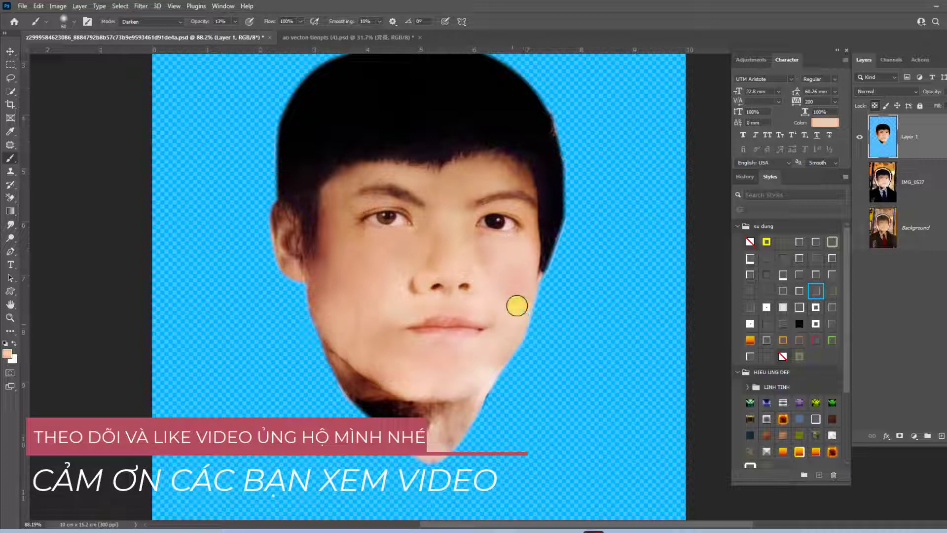
{"action": "left_click", "coordinate": [496, 299]}
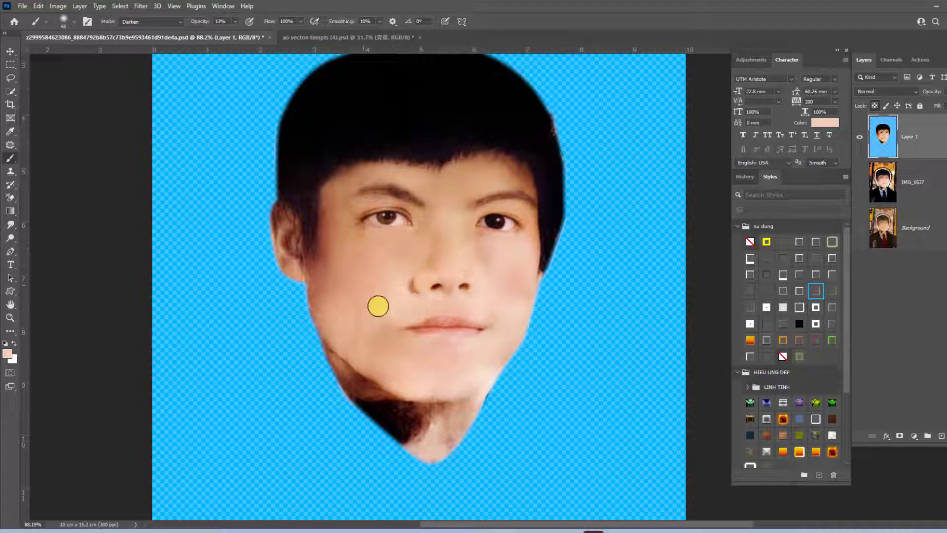
{"action": "left_click", "coordinate": [381, 264]}
{"action": "left_click", "coordinate": [392, 302]}
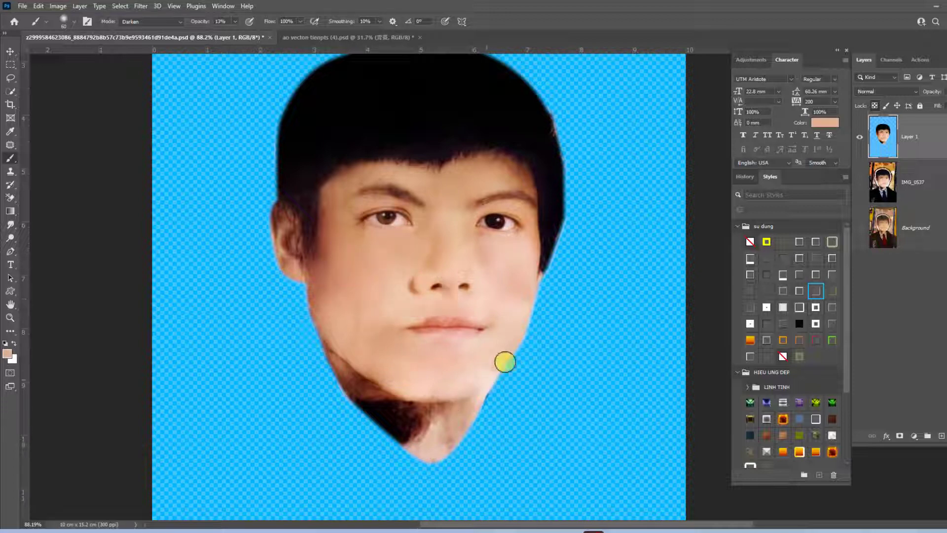
{"action": "left_click_drag", "start_coordinate": [393, 321], "coordinate": [402, 276]}
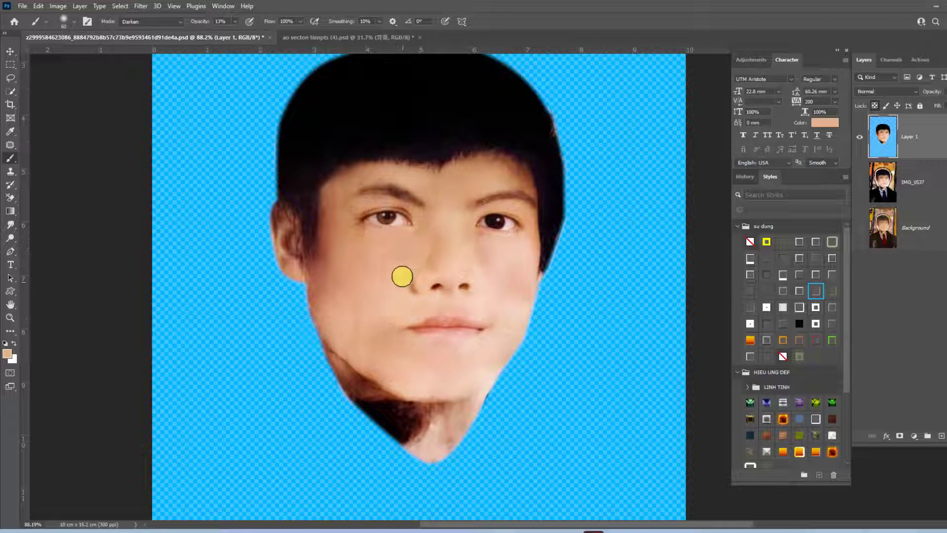
{"action": "mouse_move", "coordinate": [498, 328]}
{"action": "left_mouse_down"}
{"action": "mouse_move", "coordinate": [471, 254]}
{"action": "mouse_move", "coordinate": [402, 292]}
{"action": "left_mouse_up"}
{"action": "left_click", "coordinate": [487, 281]}
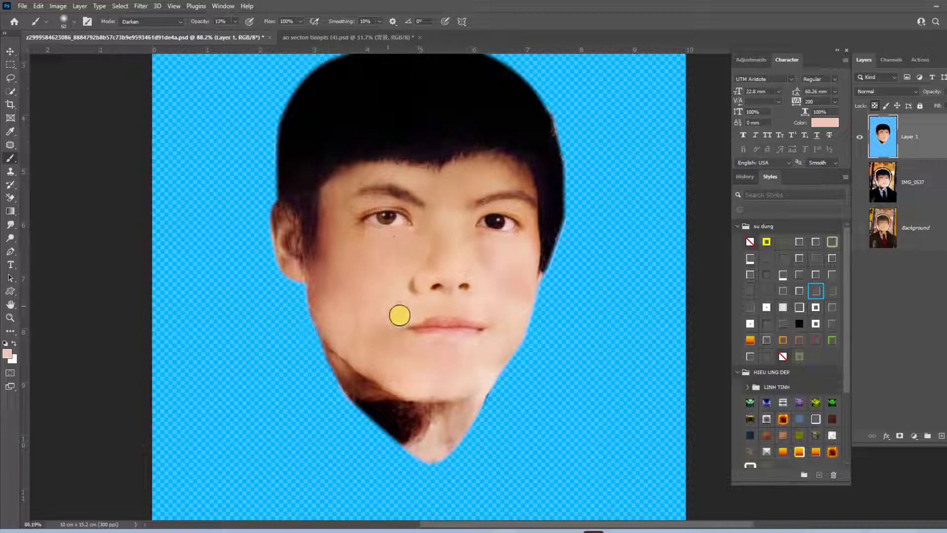
{"action": "left_click_drag", "start_coordinate": [441, 350], "coordinate": [416, 379]}
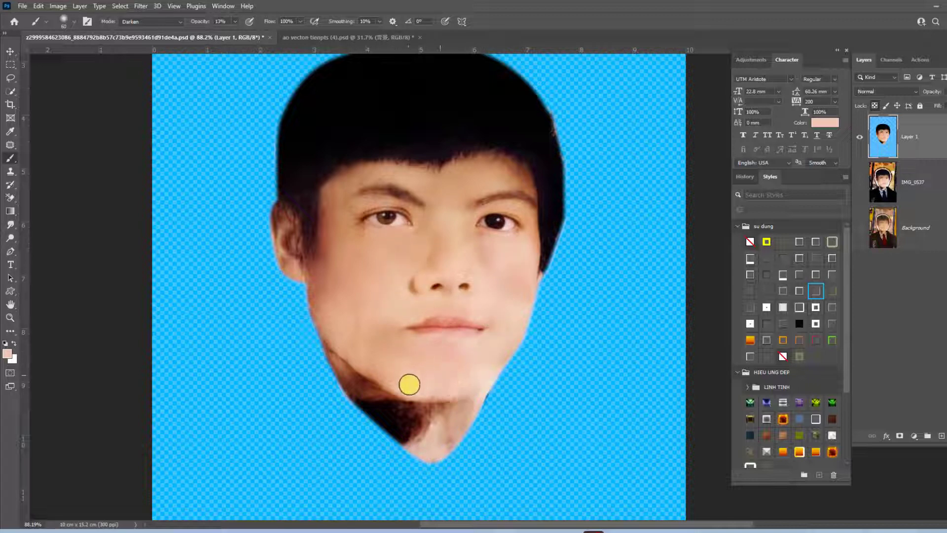
{"action": "mouse_move", "coordinate": [369, 362]}
{"action": "left_mouse_down"}
{"action": "mouse_move", "coordinate": [366, 318]}
{"action": "mouse_move", "coordinate": [436, 222]}
{"action": "mouse_move", "coordinate": [337, 231]}
{"action": "mouse_move", "coordinate": [451, 179]}
{"action": "mouse_move", "coordinate": [493, 229]}
{"action": "left_mouse_up"}
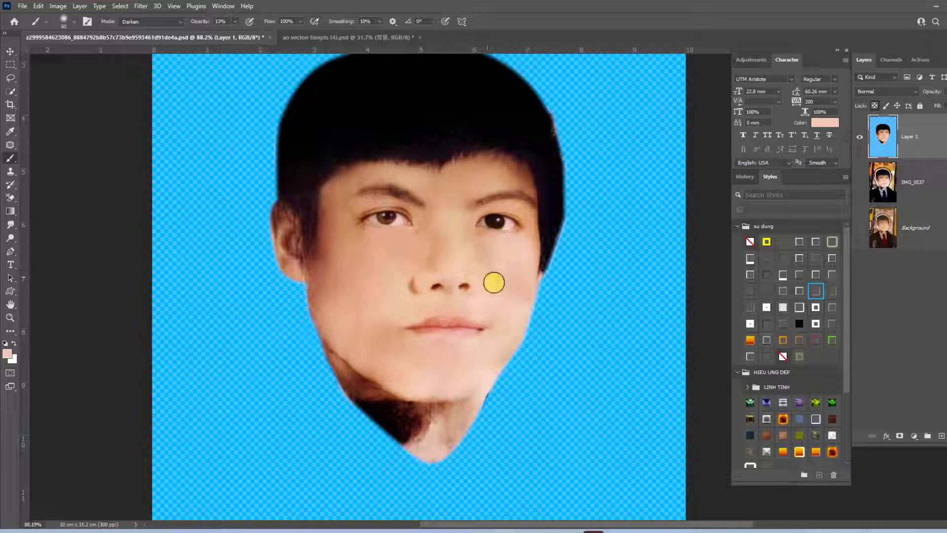
Resample cheek tones and blend the right cheek, jaw, mouth area, nose and forehead
{"action": "left_click", "coordinate": [507, 243], "text": "alt"}
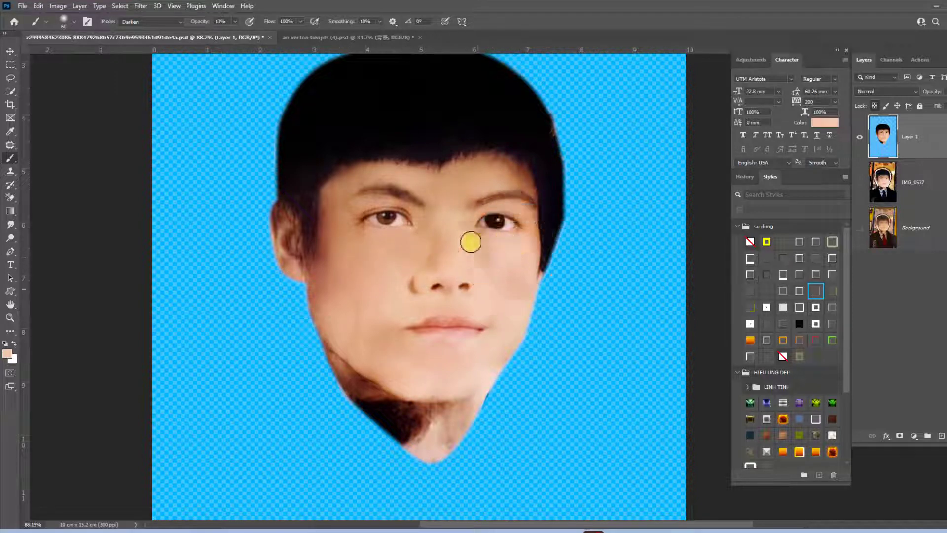
{"action": "left_click_drag", "start_coordinate": [470, 242], "coordinate": [510, 307]}
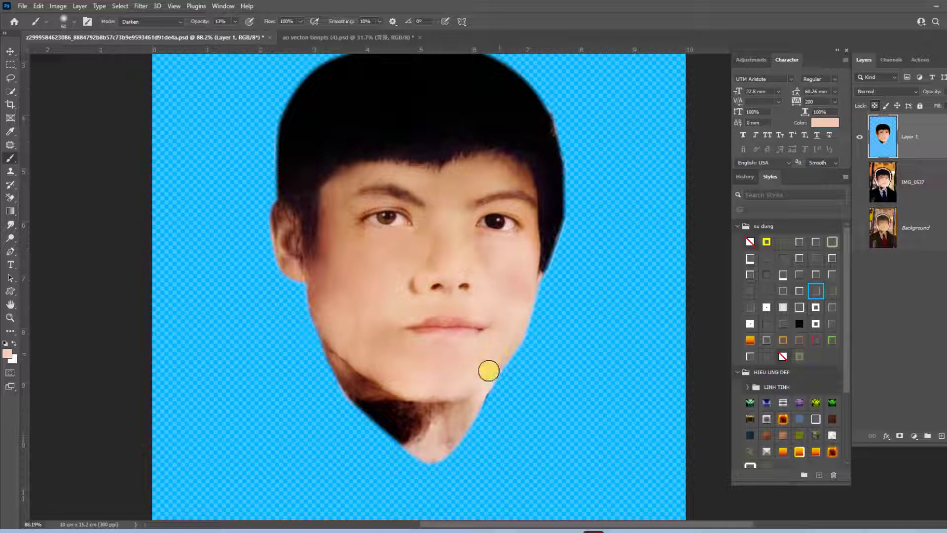
{"action": "mouse_move", "coordinate": [488, 371]}
{"action": "left_mouse_down"}
{"action": "mouse_move", "coordinate": [422, 402]}
{"action": "mouse_move", "coordinate": [376, 275]}
{"action": "mouse_move", "coordinate": [408, 260]}
{"action": "mouse_move", "coordinate": [478, 259]}
{"action": "left_mouse_up"}
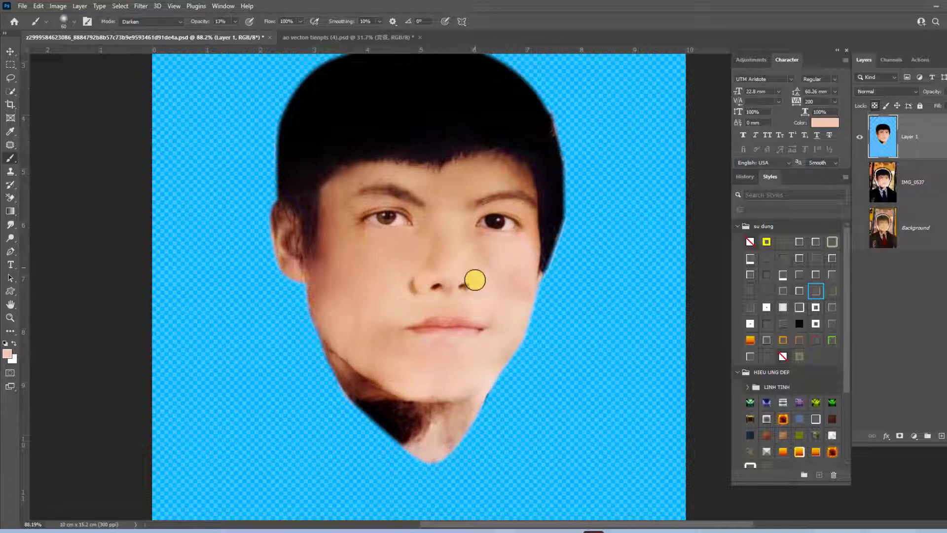
{"action": "mouse_move", "coordinate": [454, 300]}
{"action": "left_mouse_down"}
{"action": "mouse_move", "coordinate": [397, 330]}
{"action": "mouse_move", "coordinate": [359, 311]}
{"action": "mouse_move", "coordinate": [387, 328]}
{"action": "left_mouse_up"}
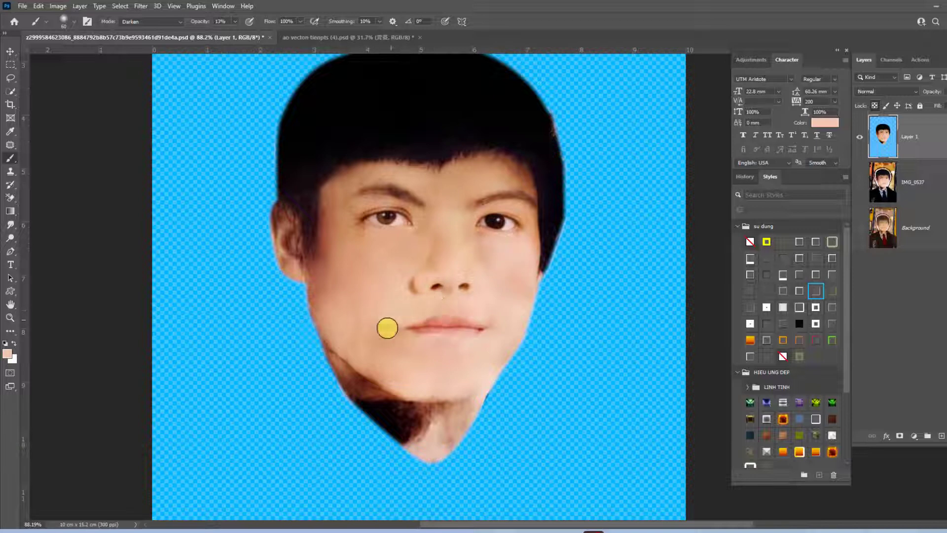
{"action": "left_click", "coordinate": [356, 321], "text": "alt"}
{"action": "mouse_move", "coordinate": [387, 305]}
{"action": "left_mouse_down"}
{"action": "mouse_move", "coordinate": [439, 231]}
{"action": "mouse_move", "coordinate": [484, 248]}
{"action": "left_mouse_up"}
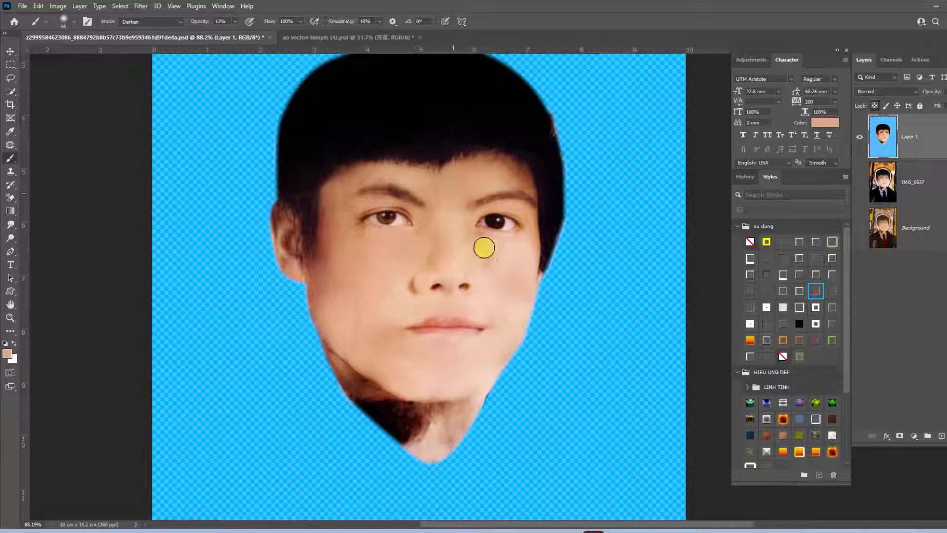
{"action": "mouse_move", "coordinate": [494, 307]}
{"action": "left_mouse_down"}
{"action": "mouse_move", "coordinate": [508, 266]}
{"action": "mouse_move", "coordinate": [537, 255]}
{"action": "left_mouse_up"}
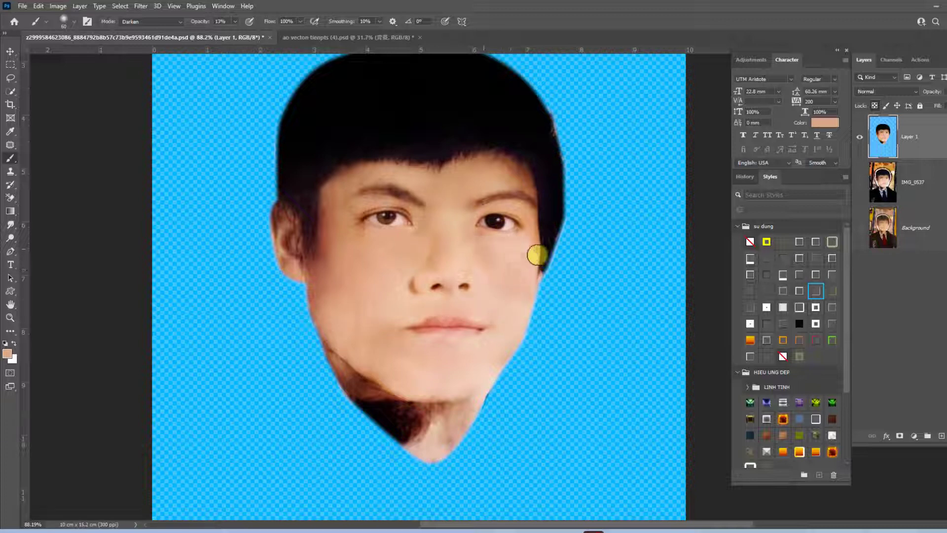
{"action": "mouse_move", "coordinate": [497, 379]}
{"action": "left_mouse_down"}
{"action": "mouse_move", "coordinate": [348, 351]}
{"action": "mouse_move", "coordinate": [385, 245]}
{"action": "mouse_move", "coordinate": [478, 211]}
{"action": "mouse_move", "coordinate": [465, 207]}
{"action": "mouse_move", "coordinate": [461, 262]}
{"action": "left_mouse_up"}
{"action": "scroll", "coordinate": [465, 207], "scroll_direction": "up", "scroll_amount": 2}
{"action": "scroll", "coordinate": [437, 252], "scroll_direction": "down", "scroll_amount": 1}
{"action": "scroll", "coordinate": [450, 237], "scroll_direction": "down", "scroll_amount": 1}
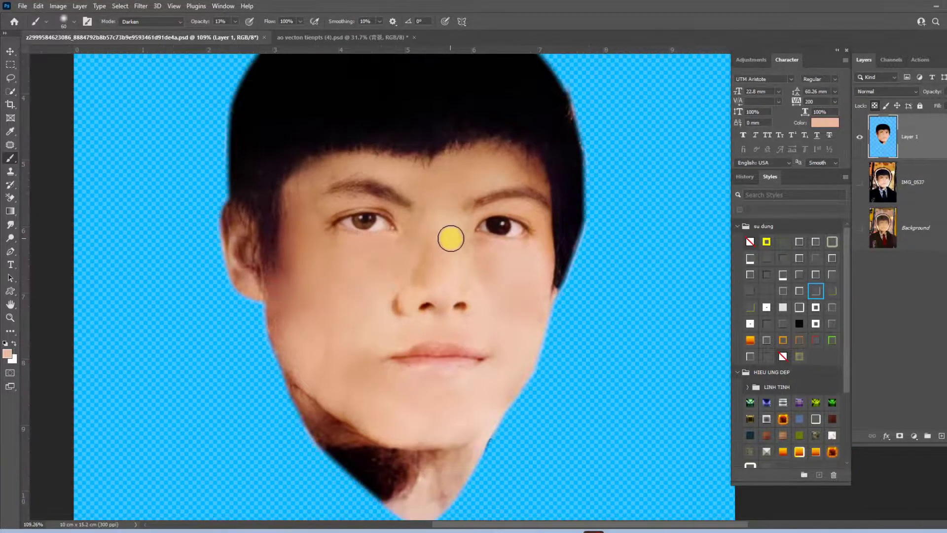
{"action": "scroll", "coordinate": [450, 237], "scroll_direction": "down", "scroll_amount": 1}
{"action": "left_click", "coordinate": [877, 141]}
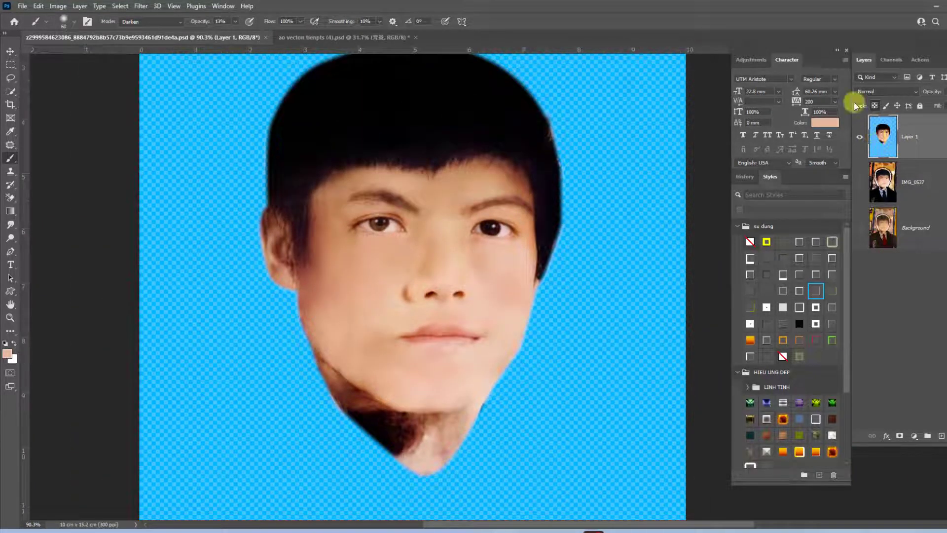
Apply a mild Curves lift on Layer 1 from input 126 to output 132
{"action": "key", "text": "ctrl+m"}
{"action": "left_click", "coordinate": [742, 188]}
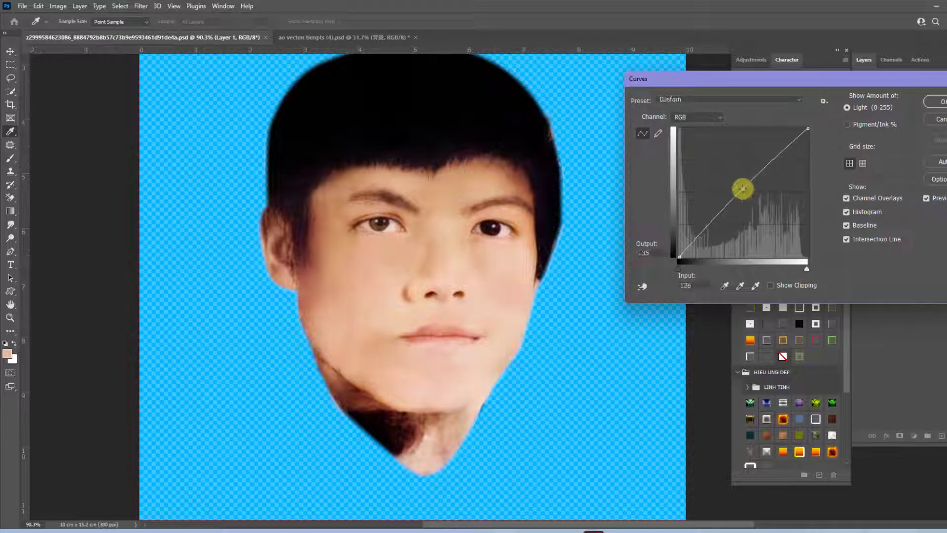
{"action": "left_click_drag", "start_coordinate": [742, 188], "coordinate": [742, 190]}
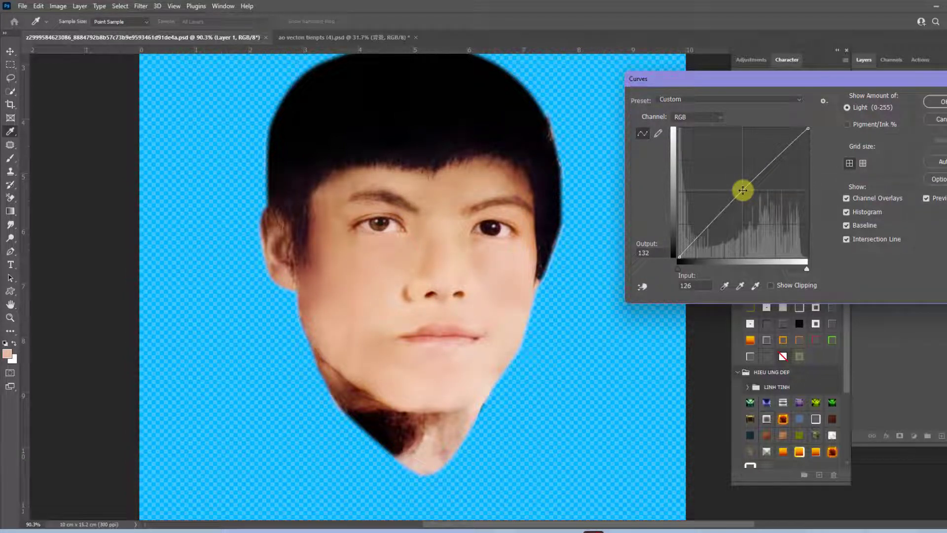
{"action": "key", "text": "Return"}
Switch back to the Brush and browse the Filter menu without choosing a filter
{"action": "key", "text": "b"}
{"action": "scroll", "coordinate": [555, 239], "scroll_direction": "up", "scroll_amount": 2}
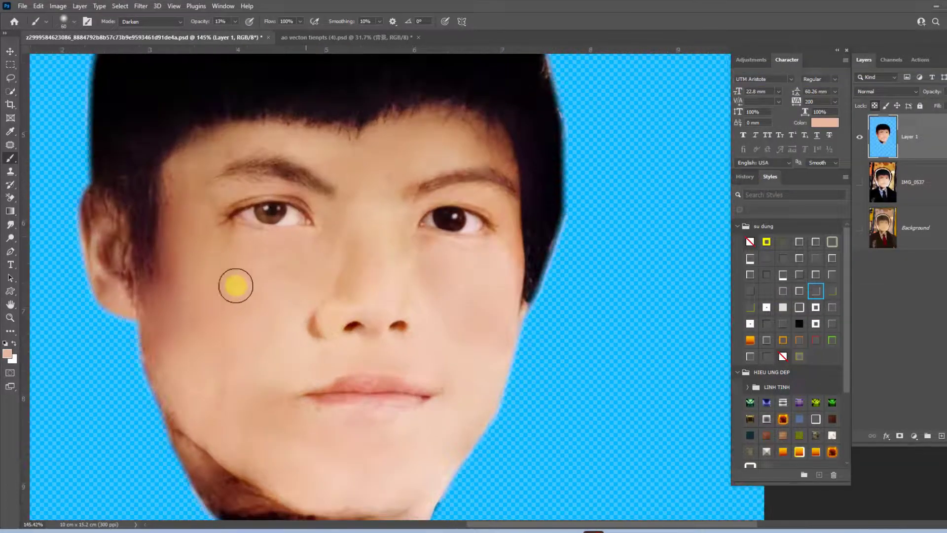
{"action": "scroll", "coordinate": [235, 283], "scroll_direction": "down", "scroll_amount": 2}
{"action": "scroll", "coordinate": [267, 301], "scroll_direction": "up", "scroll_amount": 1}
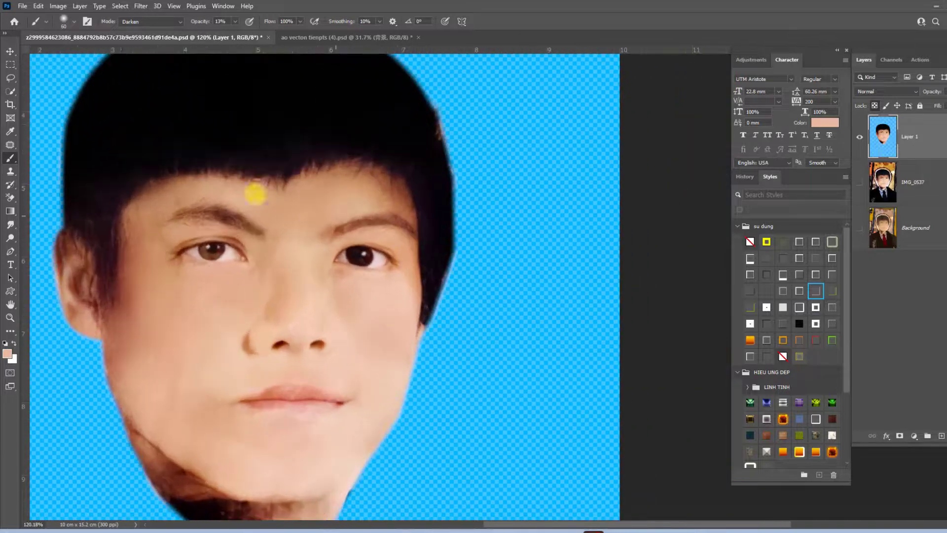
{"action": "left_click", "coordinate": [138, 7]}
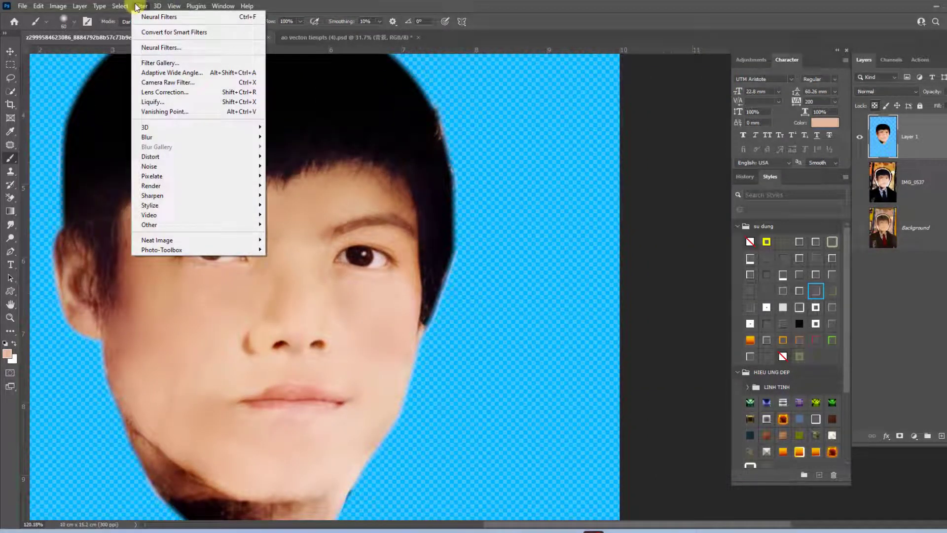
{"action": "key", "text": "Escape"}
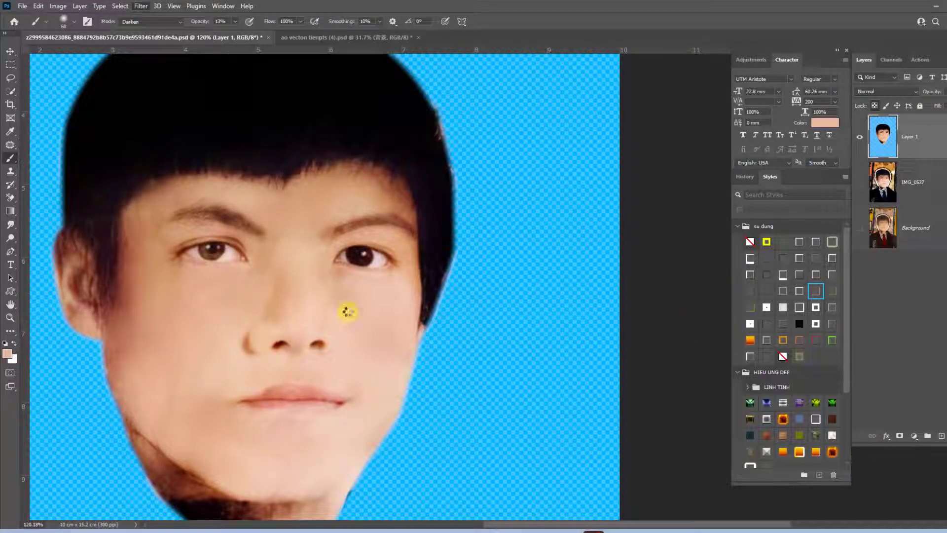
Apply Camera Raw calibration: Green Primary Hue +30, Saturation -33, Shadows Tint +33
{"action": "key", "text": "ctrl+shift+a"}
{"action": "scroll", "coordinate": [450, 222], "scroll_direction": "up", "scroll_amount": 2}
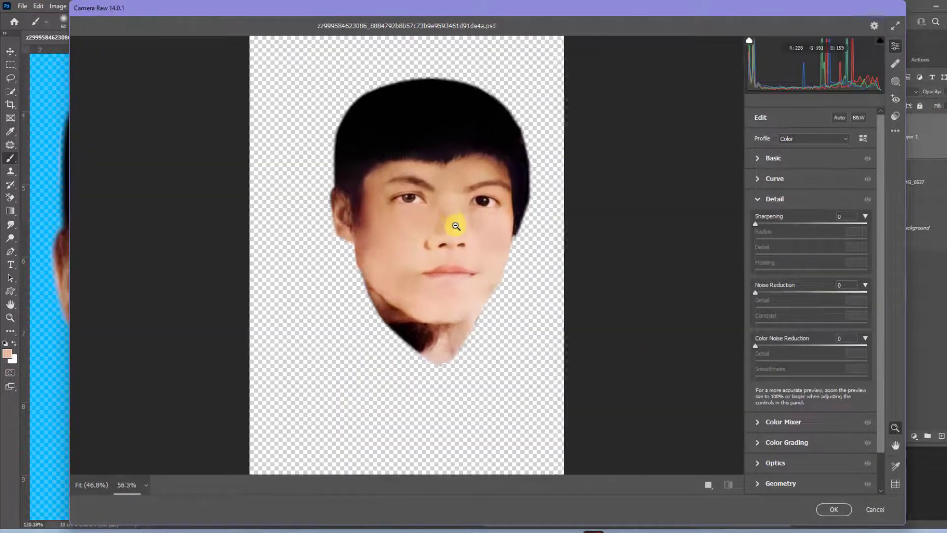
{"action": "scroll", "coordinate": [467, 231], "scroll_direction": "up", "scroll_amount": 2}
{"action": "scroll", "coordinate": [467, 232], "scroll_direction": "up", "scroll_amount": 3}
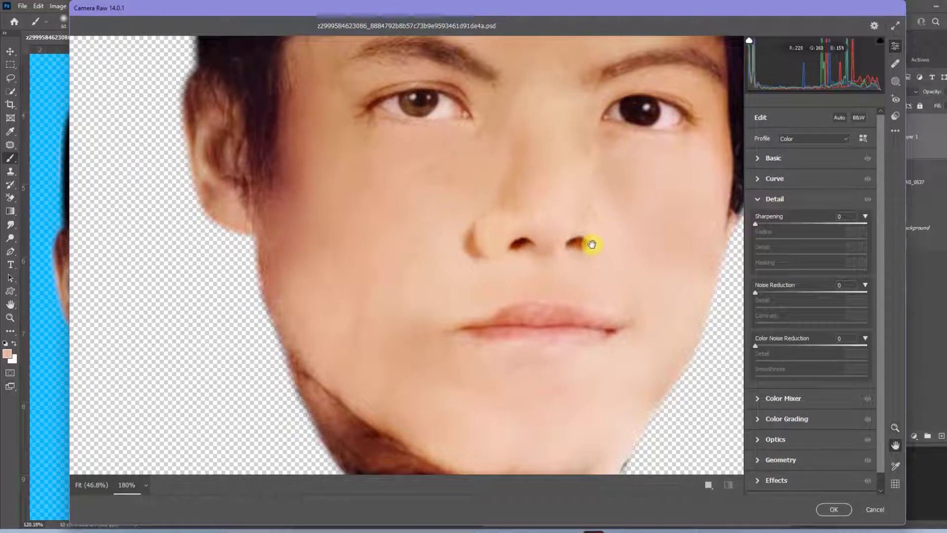
{"action": "left_click_drag", "start_coordinate": [592, 244], "coordinate": [444, 303]}
{"action": "scroll", "coordinate": [841, 372], "scroll_direction": "down", "scroll_amount": 1}
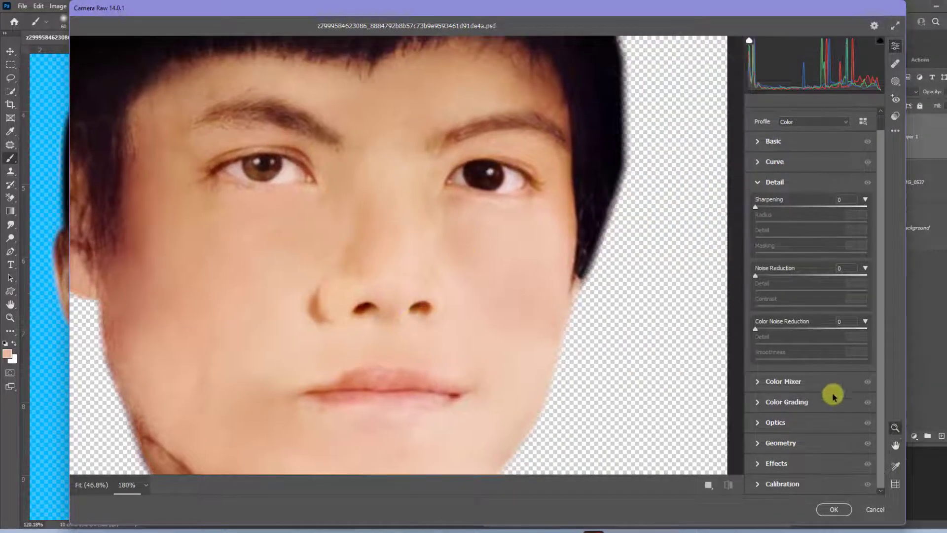
{"action": "left_click", "coordinate": [782, 484]}
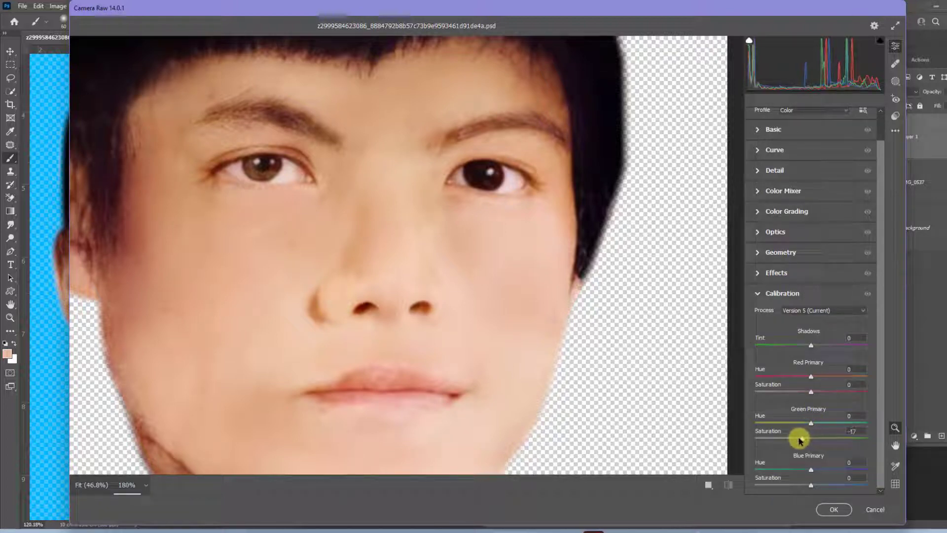
{"action": "mouse_move", "coordinate": [800, 440]}
{"action": "left_mouse_down"}
{"action": "mouse_move", "coordinate": [836, 424]}
{"action": "mouse_move", "coordinate": [793, 439]}
{"action": "left_mouse_up"}
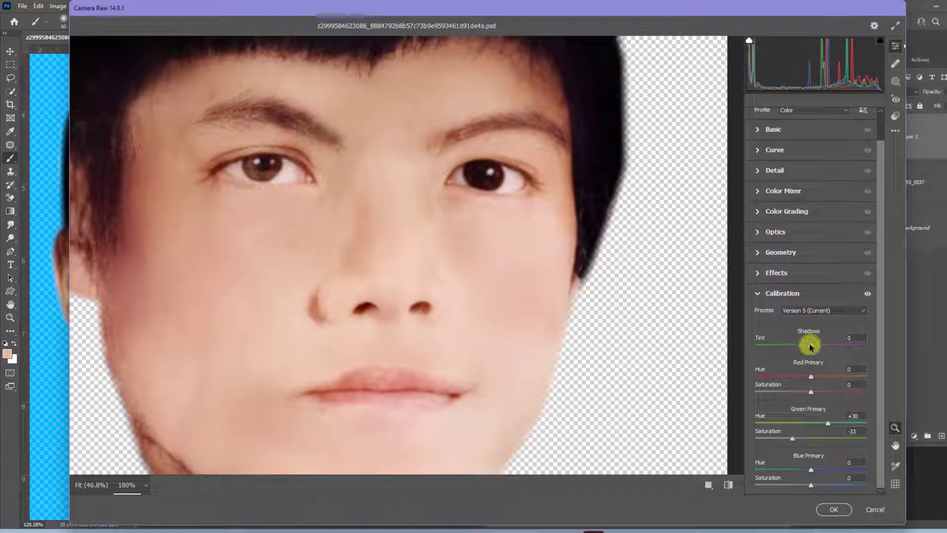
{"action": "mouse_move", "coordinate": [801, 345]}
{"action": "left_mouse_down"}
{"action": "mouse_move", "coordinate": [820, 349]}
{"action": "mouse_move", "coordinate": [799, 353]}
{"action": "mouse_move", "coordinate": [834, 360]}
{"action": "left_mouse_up"}
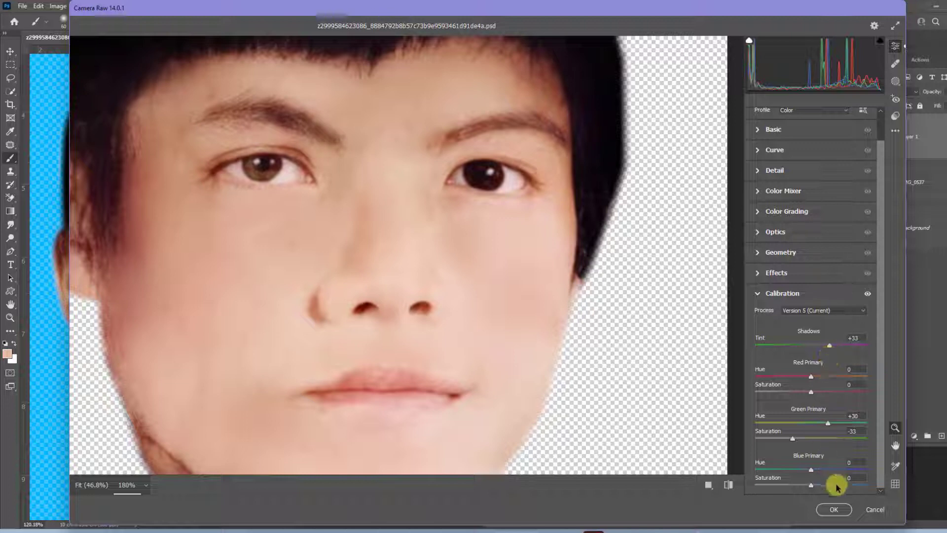
{"action": "left_click", "coordinate": [834, 509]}
Lasso the shadowed left cheek and raise its Levels midtones to 1.22
{"action": "key", "text": "ctrl+0"}
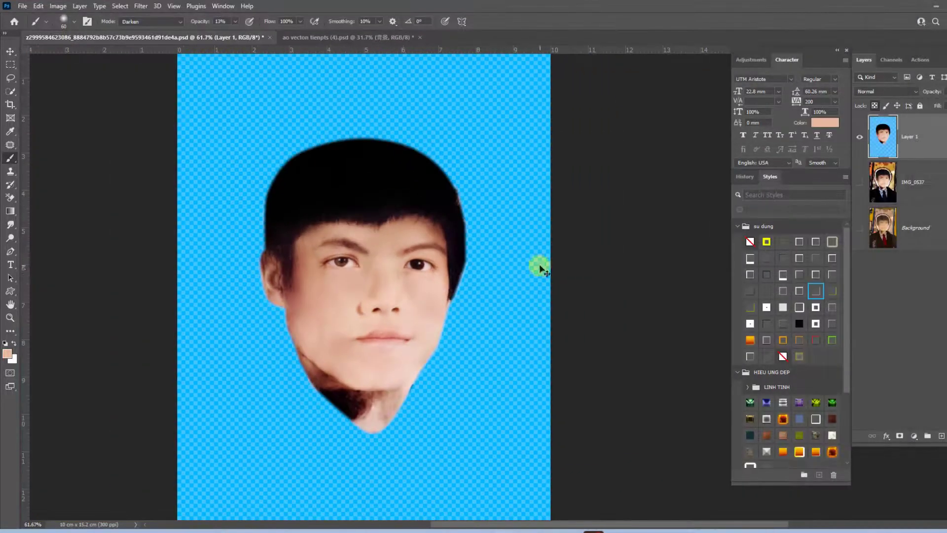
{"action": "key", "text": "l"}
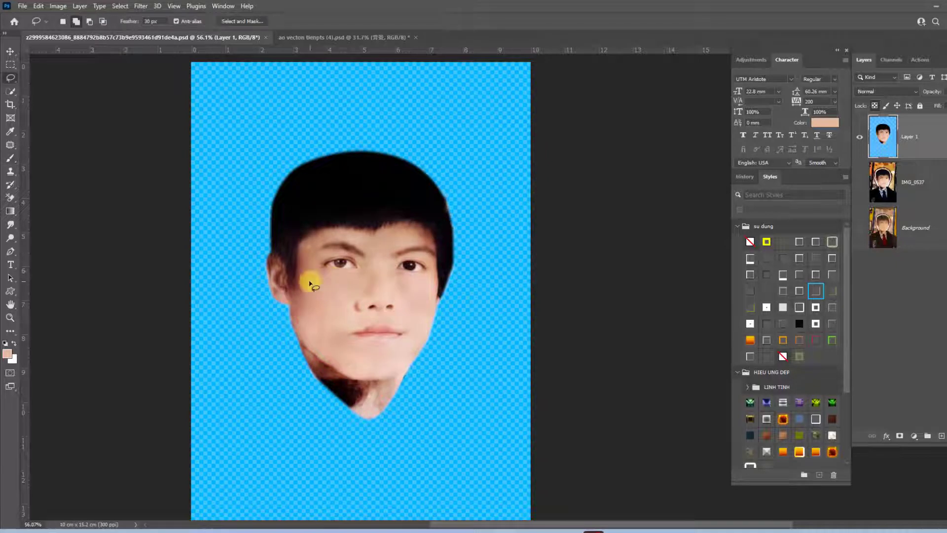
{"action": "mouse_move", "coordinate": [288, 234]}
{"action": "left_mouse_down"}
{"action": "mouse_move", "coordinate": [275, 270]}
{"action": "mouse_move", "coordinate": [296, 328]}
{"action": "left_mouse_up"}
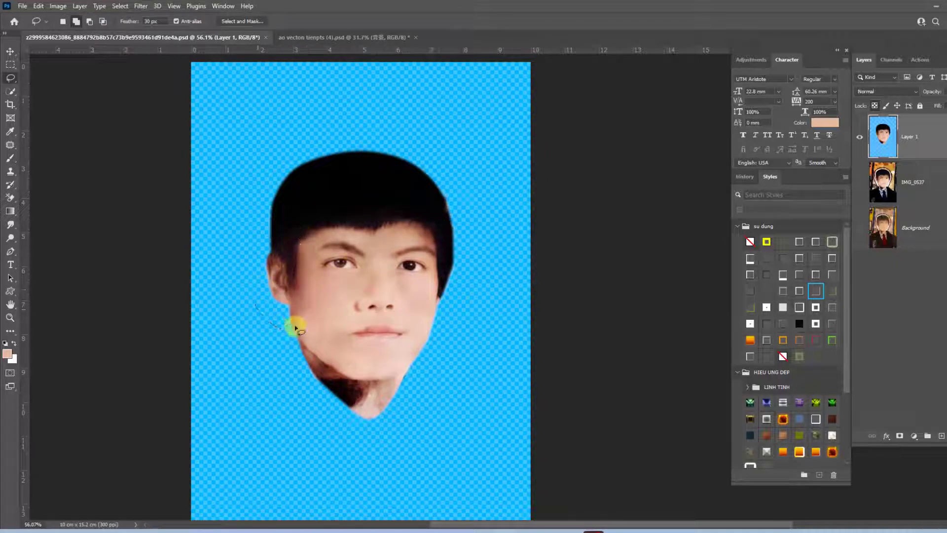
{"action": "left_click_drag", "start_coordinate": [303, 247], "coordinate": [237, 268]}
{"action": "key", "text": "ctrl+l"}
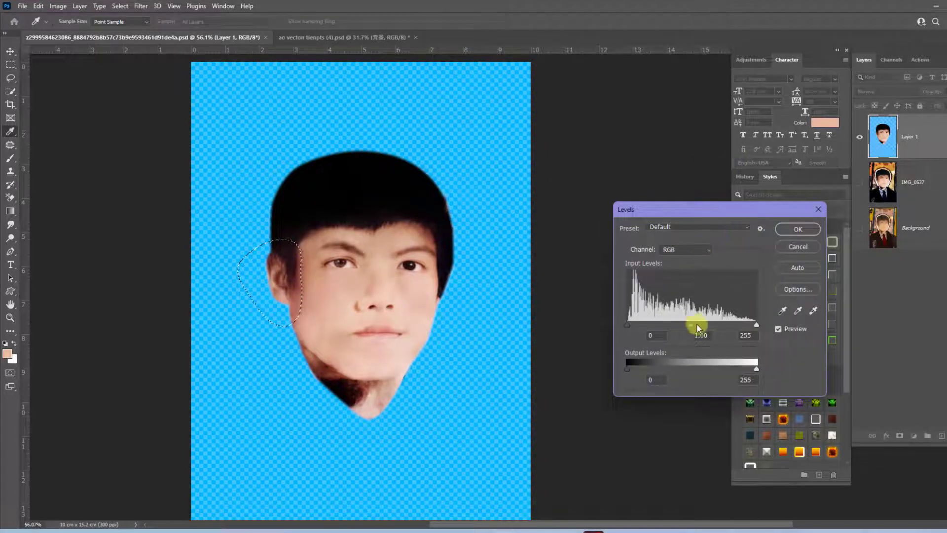
{"action": "left_click_drag", "start_coordinate": [687, 326], "coordinate": [683, 329]}
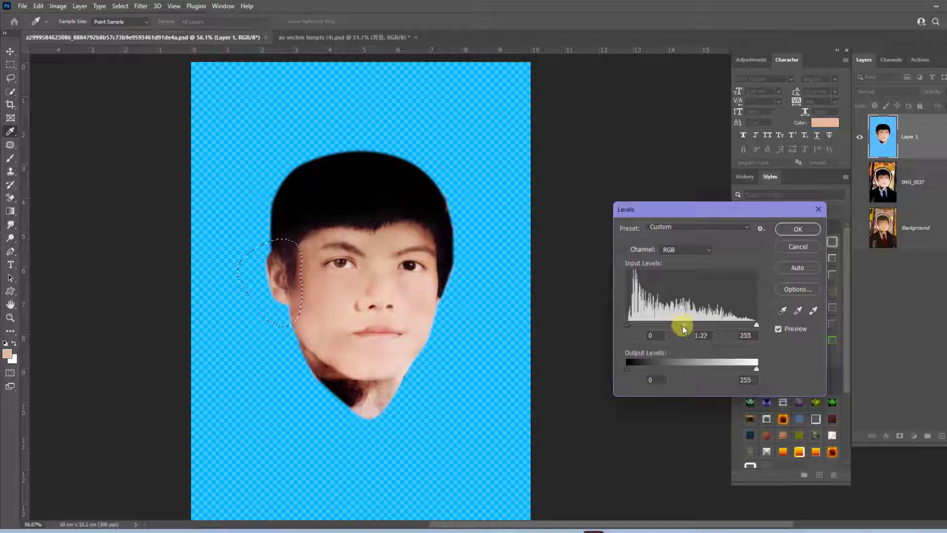
{"action": "key", "text": "Return"}
Lasso the left cheek and brow and set Selective Color Reds Black to -100
{"action": "key", "text": "l"}
{"action": "mouse_move", "coordinate": [276, 331]}
{"action": "left_mouse_down"}
{"action": "mouse_move", "coordinate": [418, 260]}
{"action": "mouse_move", "coordinate": [230, 227]}
{"action": "left_mouse_up"}
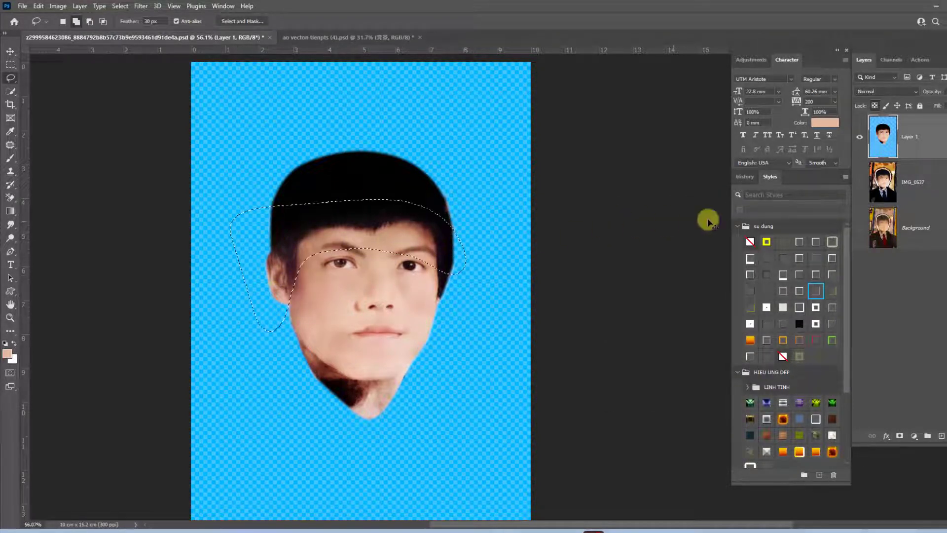
{"action": "key", "text": "ctrl+shift+alt+s"}
{"action": "left_click_drag", "start_coordinate": [715, 172], "coordinate": [711, 181]}
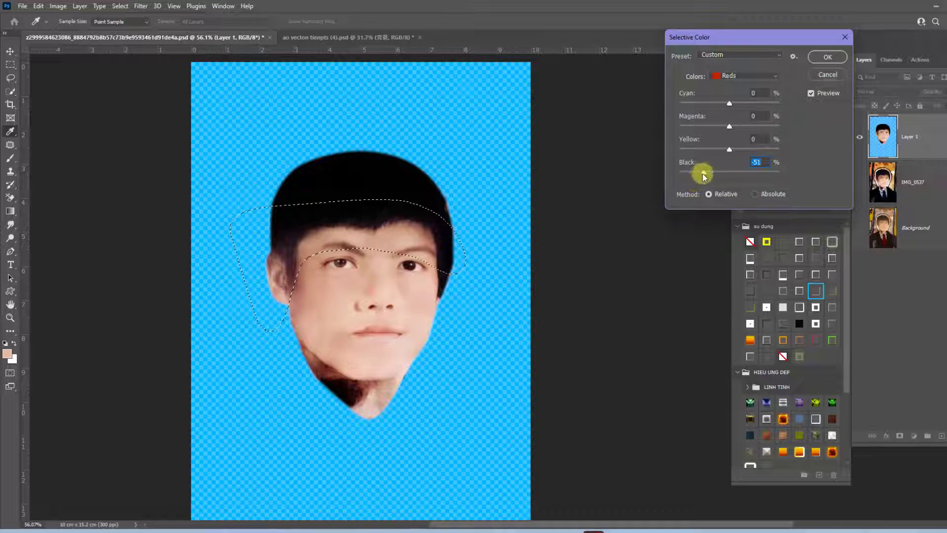
{"action": "mouse_move", "coordinate": [703, 175]}
{"action": "left_mouse_down"}
{"action": "mouse_move", "coordinate": [676, 183]}
{"action": "mouse_move", "coordinate": [687, 182]}
{"action": "left_mouse_up"}
Apply the selective colour change, crop the canvas around the portrait, and save
{"action": "key", "text": "Return"}
{"action": "key", "text": "l"}
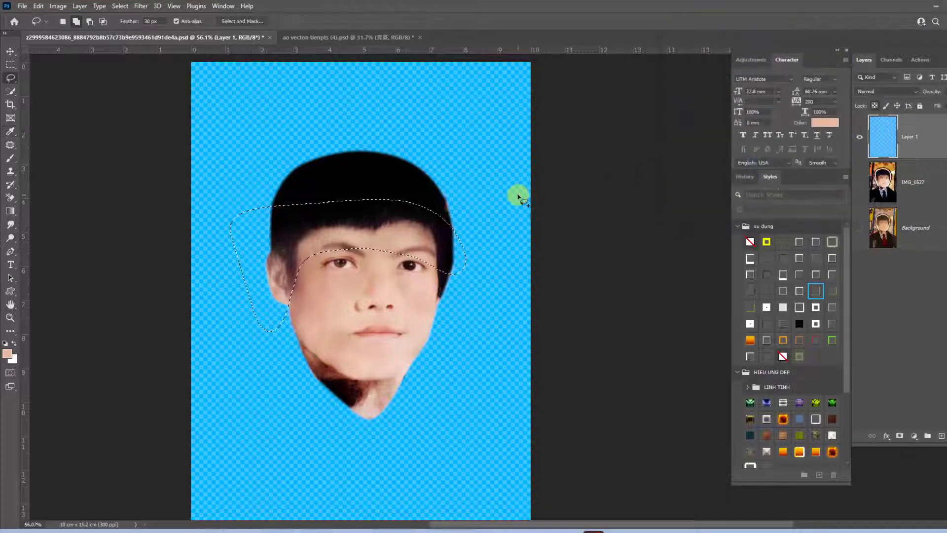
{"action": "scroll", "coordinate": [522, 197], "scroll_direction": "down", "scroll_amount": 3}
{"action": "key", "text": "ctrl+minus"}
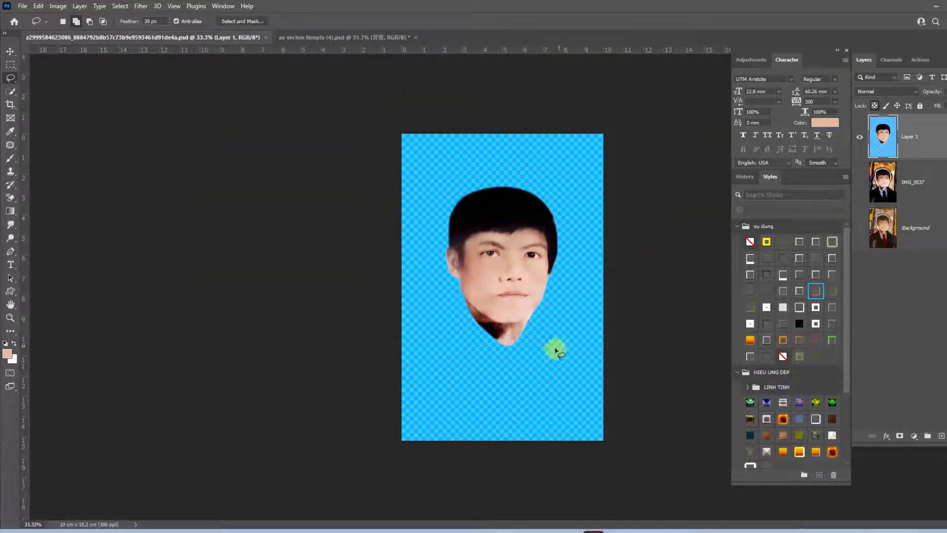
{"action": "key", "text": "c"}
{"action": "left_click_drag", "start_coordinate": [500, 393], "coordinate": [501, 365]}
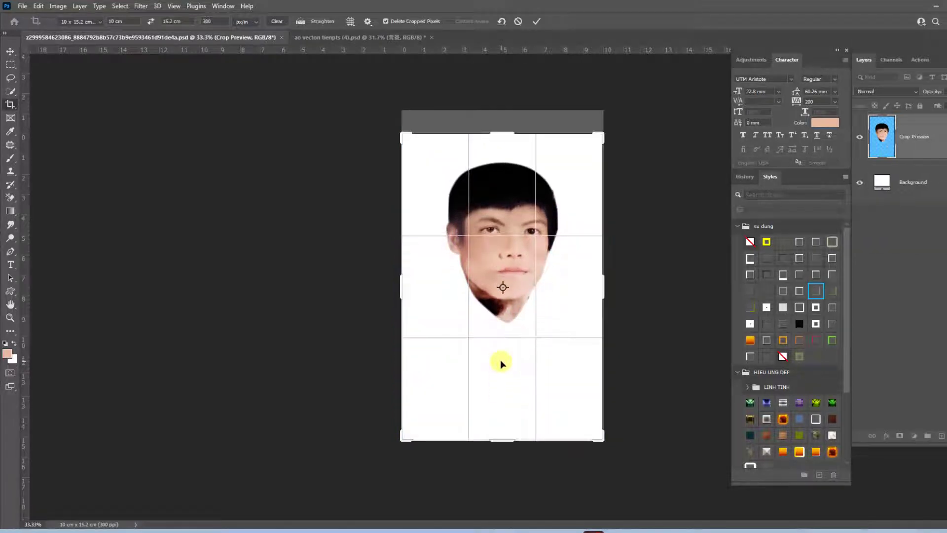
{"action": "key", "text": "Return"}
{"action": "key", "text": "ctrl+s"}
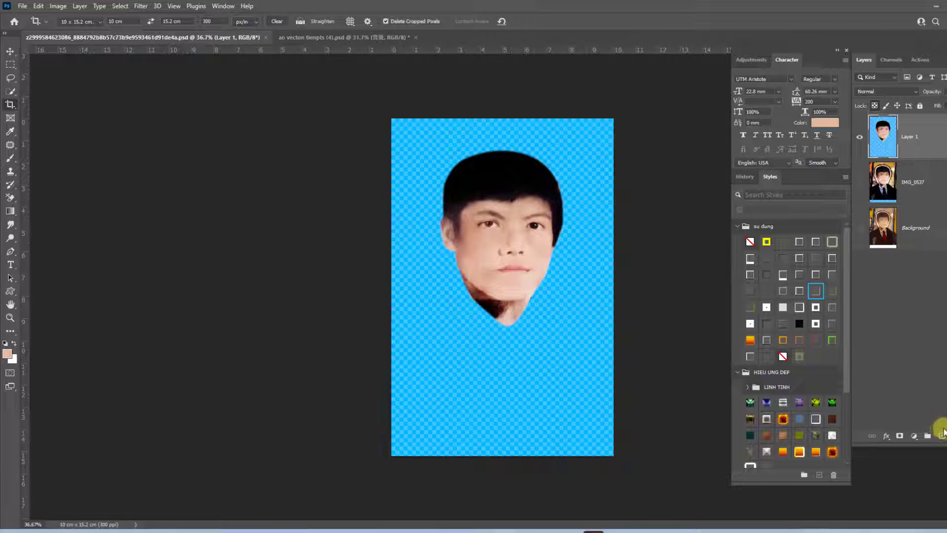
Add a new Layer 2 below the face layer and set the foreground to saturated blue
{"action": "left_click", "coordinate": [942, 436]}
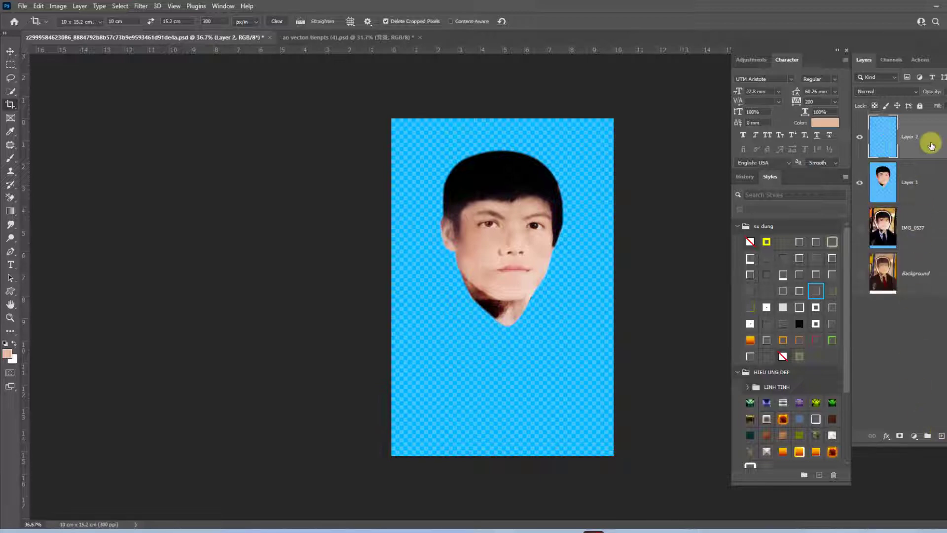
{"action": "left_click_drag", "start_coordinate": [923, 144], "coordinate": [919, 209]}
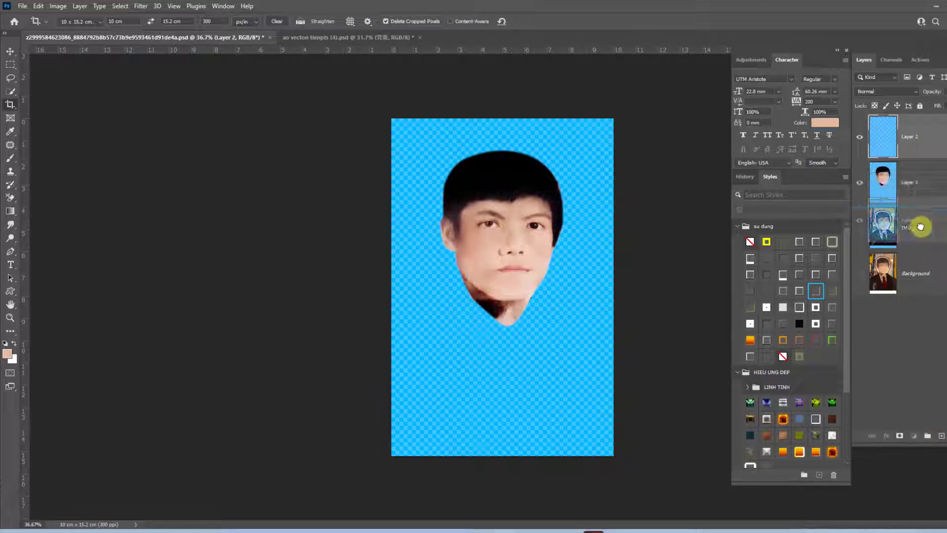
{"action": "left_click", "coordinate": [6, 353]}
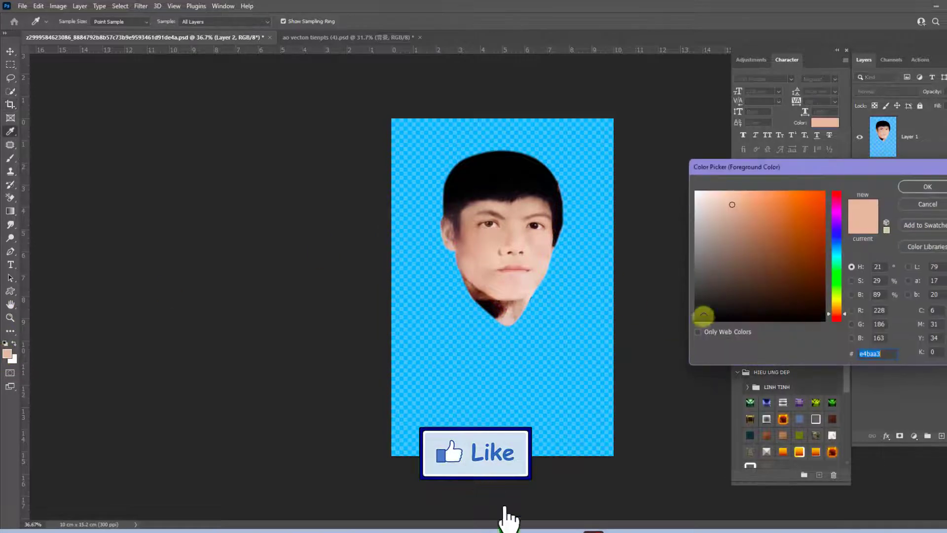
{"action": "left_click", "coordinate": [836, 241]}
{"action": "left_click", "coordinate": [819, 197]}
{"action": "key", "text": "Return"}
{"action": "key", "text": "c"}
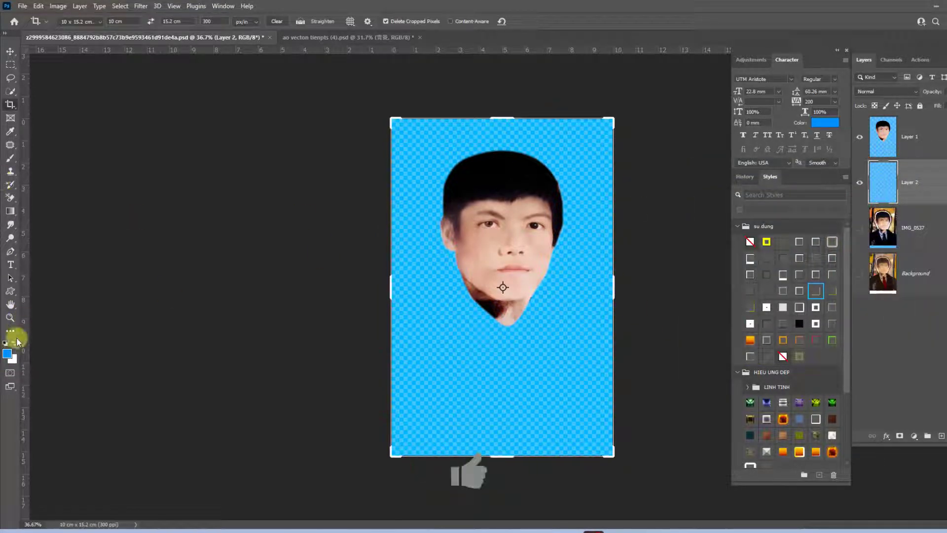
Fill Layer 2 with a radial white-to-blue gradient lit around the face, then save
{"action": "key", "text": "g"}
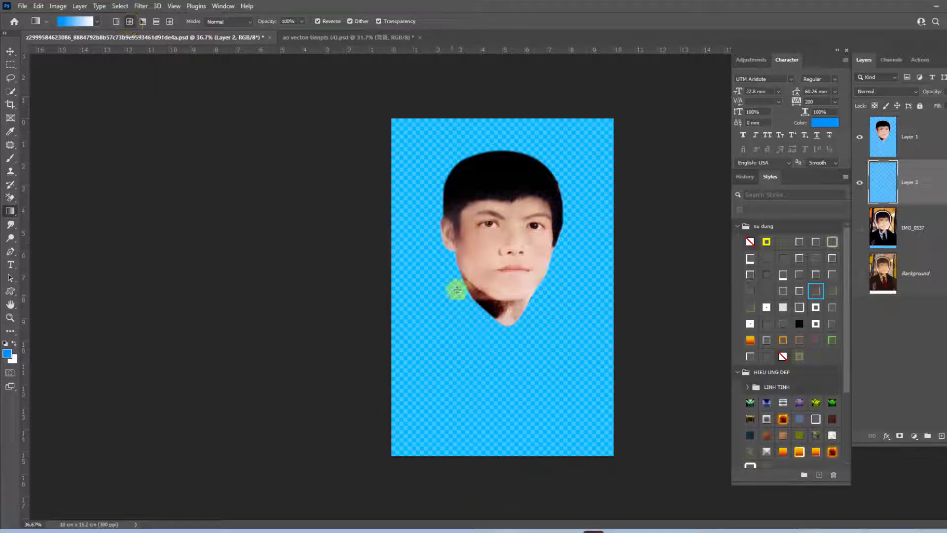
{"action": "left_click_drag", "start_coordinate": [493, 269], "coordinate": [433, 498]}
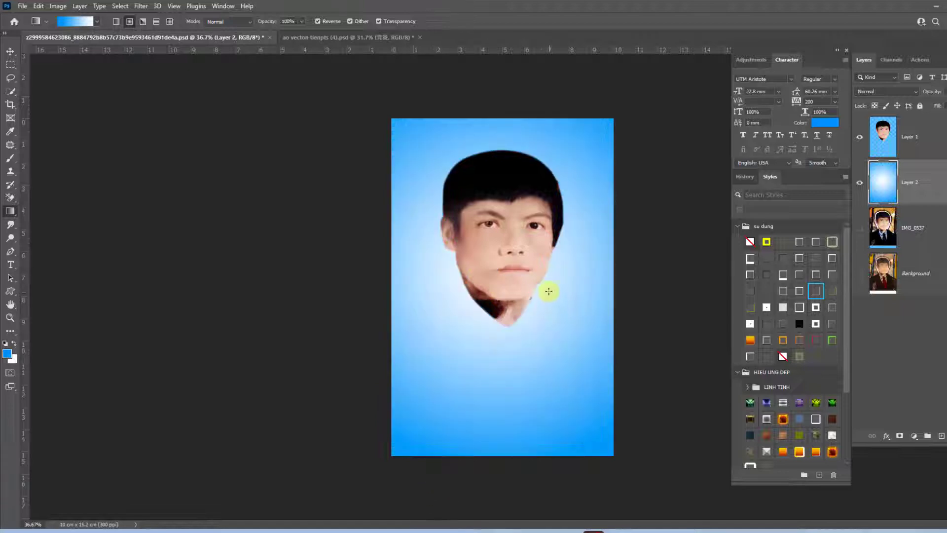
{"action": "left_click_drag", "start_coordinate": [452, 403], "coordinate": [473, 469]}
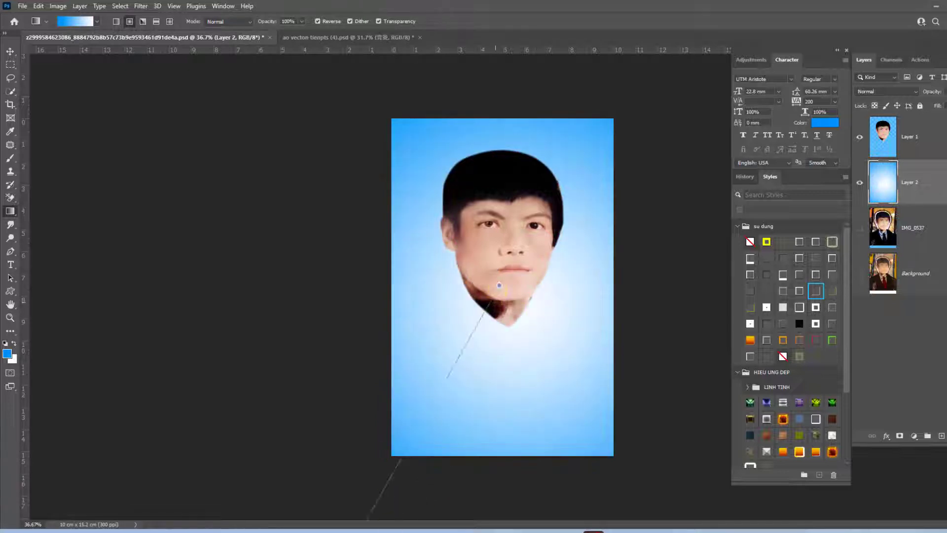
{"action": "left_click_drag", "start_coordinate": [368, 519], "coordinate": [368, 519]}
{"action": "right_click", "coordinate": [10, 211]}
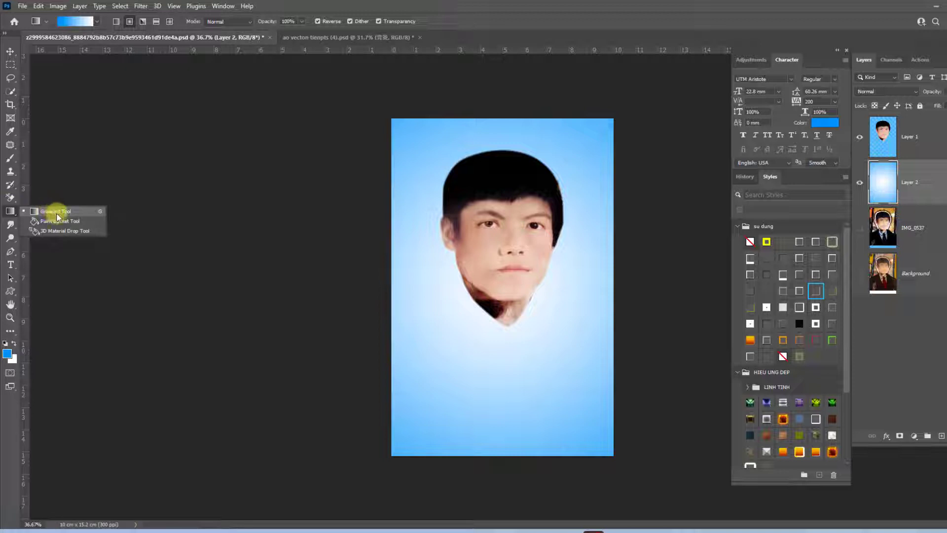
{"action": "left_click", "coordinate": [58, 216]}
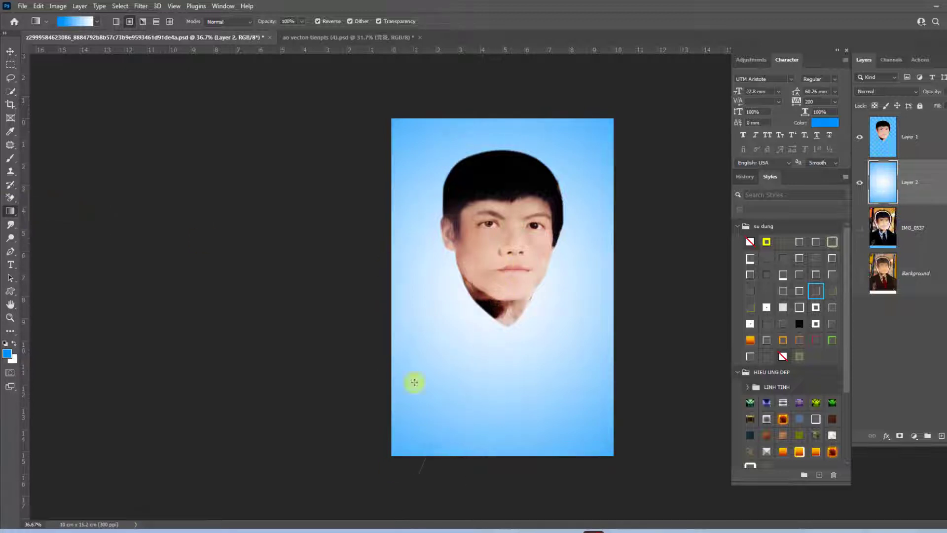
{"action": "left_click_drag", "start_coordinate": [414, 383], "coordinate": [508, 161]}
{"action": "left_click_drag", "start_coordinate": [455, 423], "coordinate": [536, 256]}
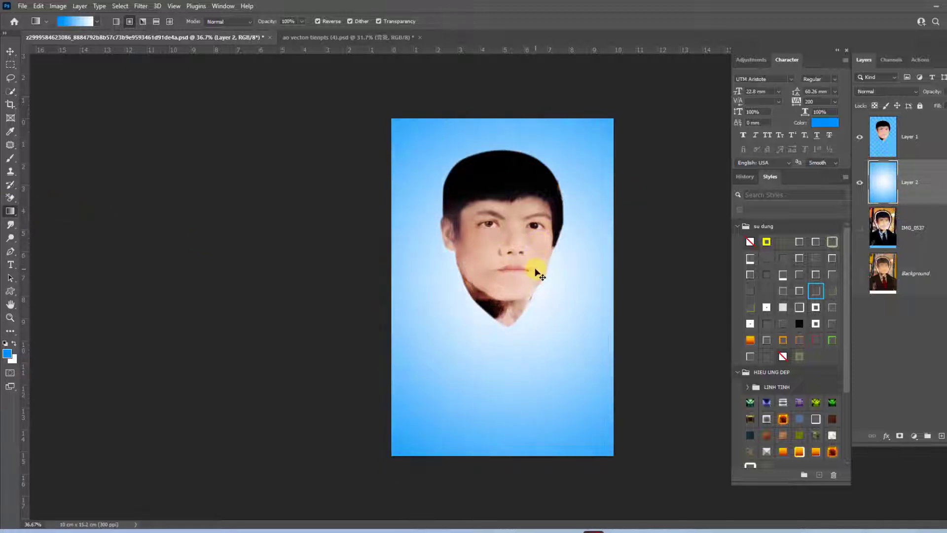
{"action": "key", "text": "ctrl+s"}
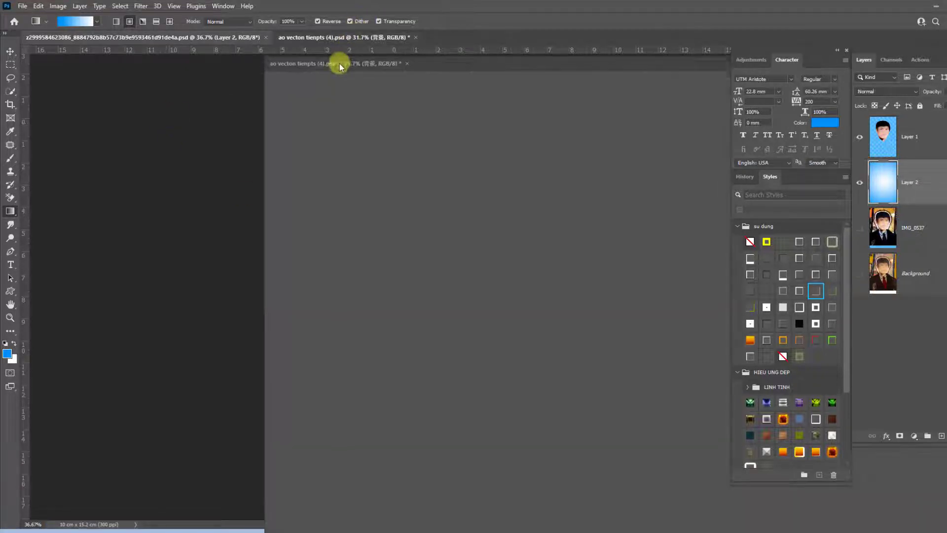
Drag the navy suit layer 008 from the suit template into the portrait below the face
{"action": "left_click_drag", "start_coordinate": [353, 36], "coordinate": [340, 69]}
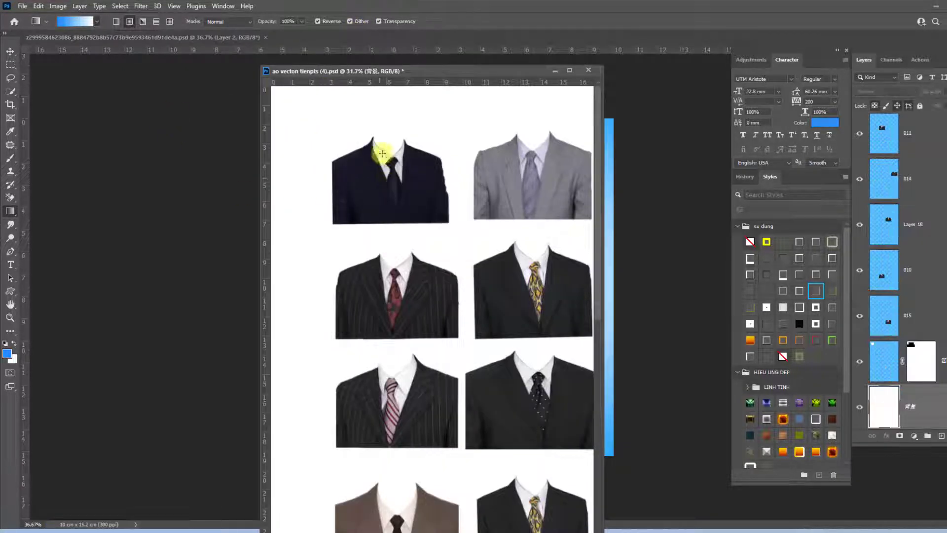
{"action": "key", "text": "v"}
{"action": "right_click", "coordinate": [394, 187]}
{"action": "left_click", "coordinate": [410, 194]}
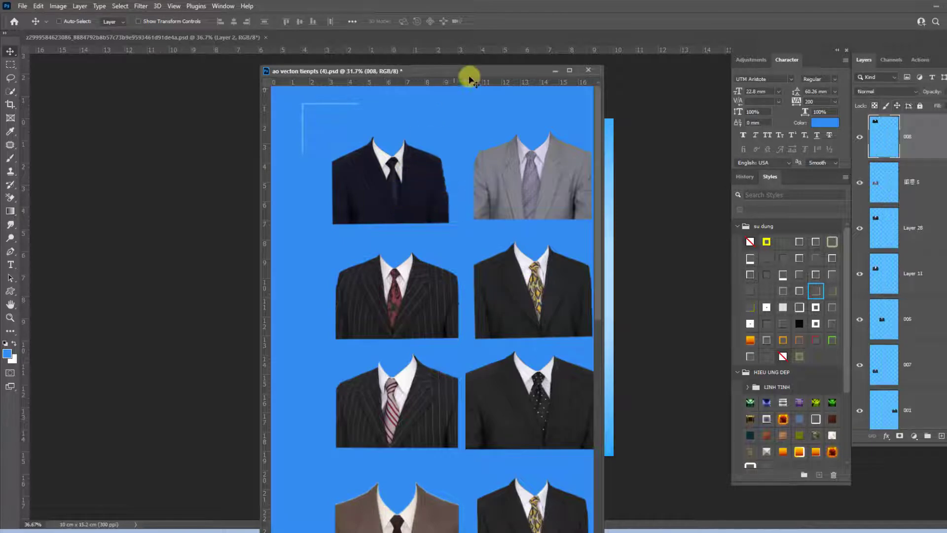
{"action": "left_click_drag", "start_coordinate": [469, 79], "coordinate": [101, 75]}
{"action": "left_click_drag", "start_coordinate": [42, 190], "coordinate": [456, 350]}
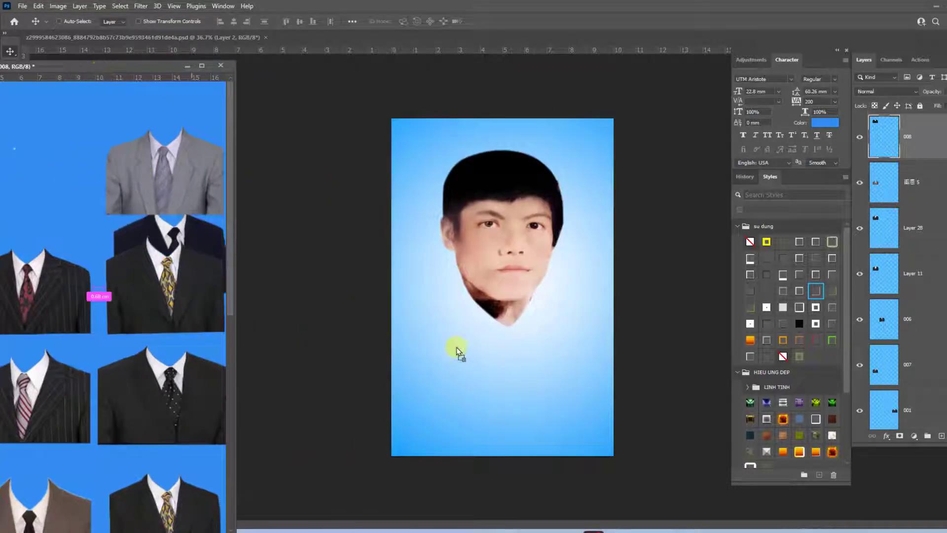
{"action": "left_click", "coordinate": [542, 218]}
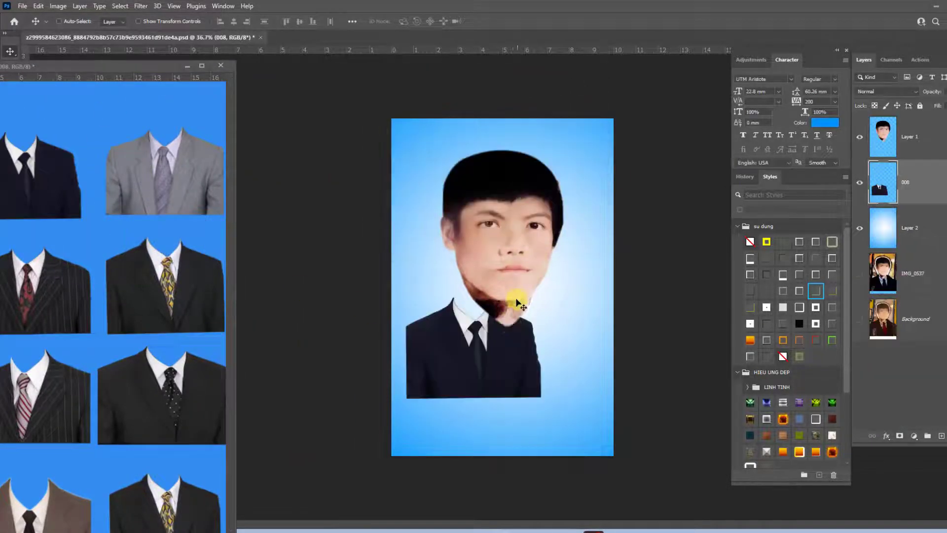
{"action": "mouse_move", "coordinate": [519, 304]}
{"action": "left_mouse_down"}
{"action": "mouse_move", "coordinate": [544, 344]}
{"action": "mouse_move", "coordinate": [640, 266]}
{"action": "left_mouse_up"}
Scale the suit up to fill the shoulders and nudge it into place
{"action": "key", "text": "ctrl+t"}
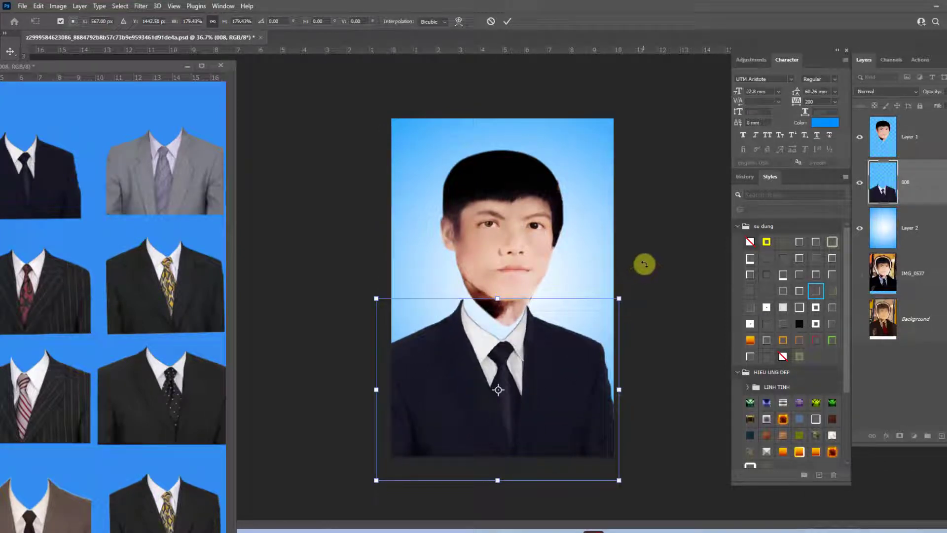
{"action": "left_click_drag", "start_coordinate": [621, 298], "coordinate": [632, 290]}
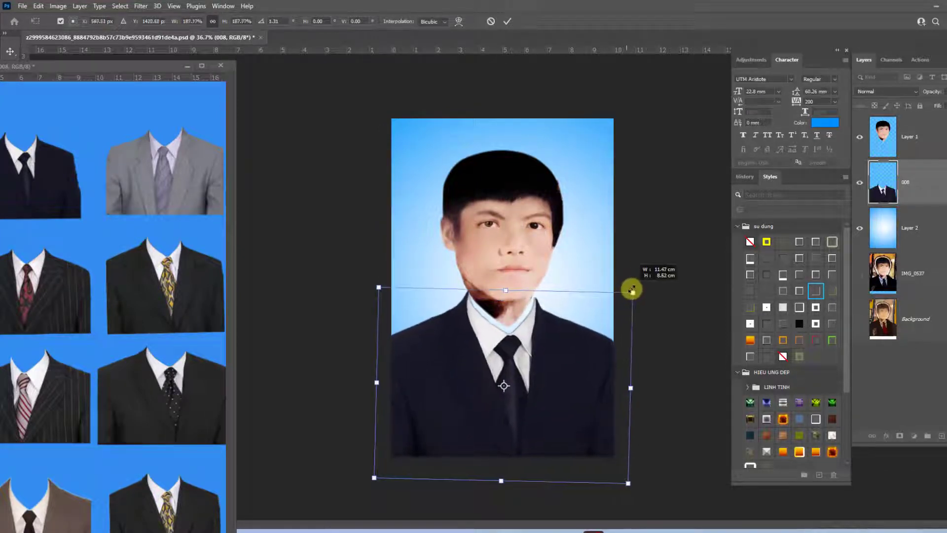
{"action": "left_click_drag", "start_coordinate": [584, 328], "coordinate": [567, 332]}
{"action": "key", "text": "Return"}
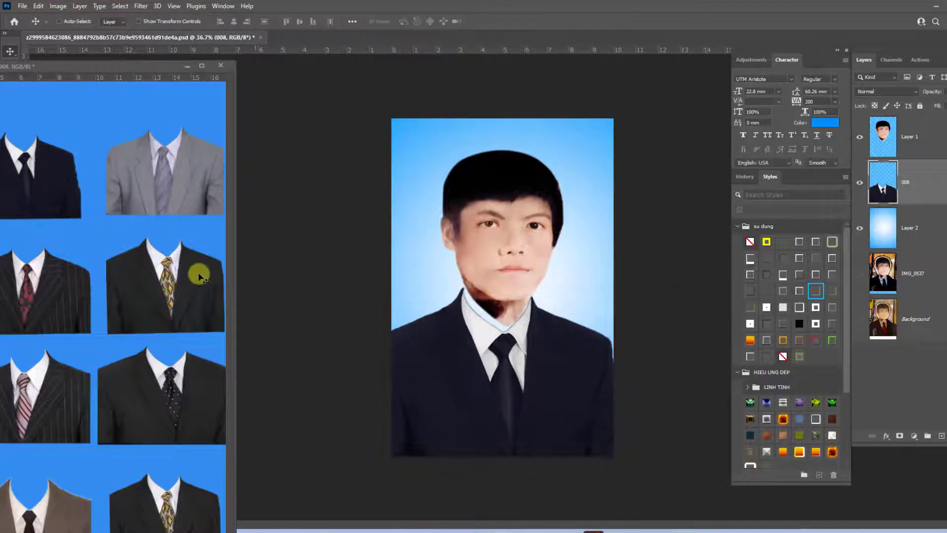
{"action": "mouse_move", "coordinate": [199, 276]}
{"action": "left_mouse_down"}
{"action": "mouse_move", "coordinate": [207, 40]}
{"action": "mouse_move", "coordinate": [530, 270]}
{"action": "mouse_move", "coordinate": [518, 285]}
{"action": "left_mouse_up"}
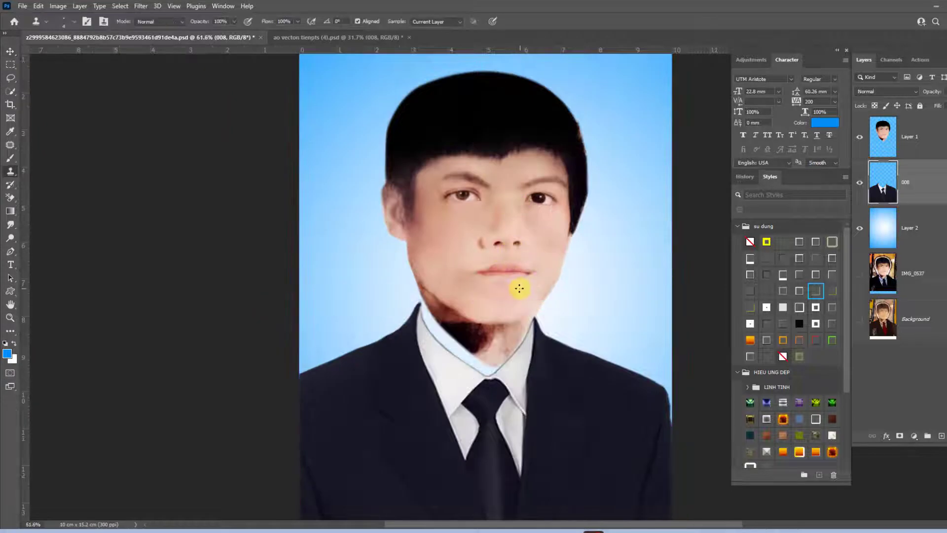
Move the suit layer up slightly under the neck
{"action": "key", "text": "ctrl+0"}
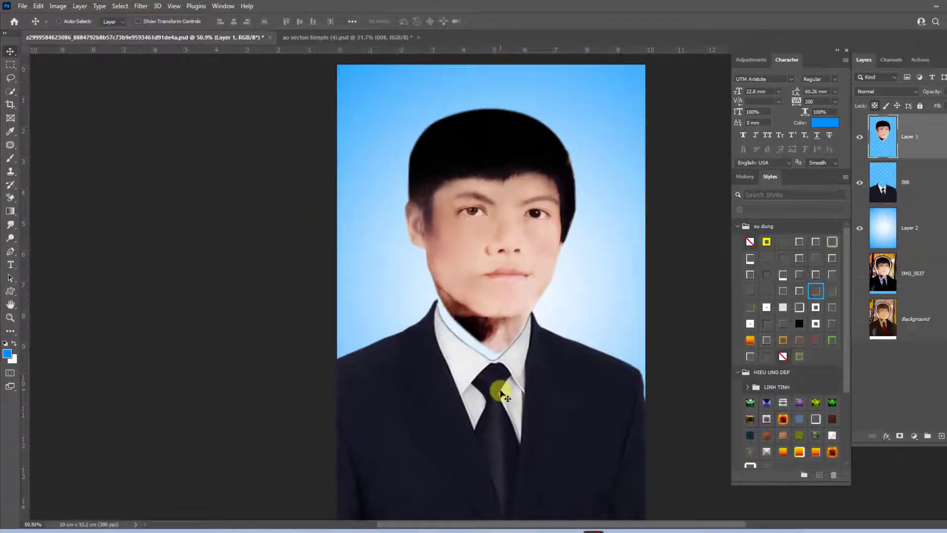
{"action": "scroll", "coordinate": [522, 383], "scroll_direction": "down", "scroll_amount": 2}
{"action": "left_click_drag", "start_coordinate": [521, 382], "coordinate": [518, 394]}
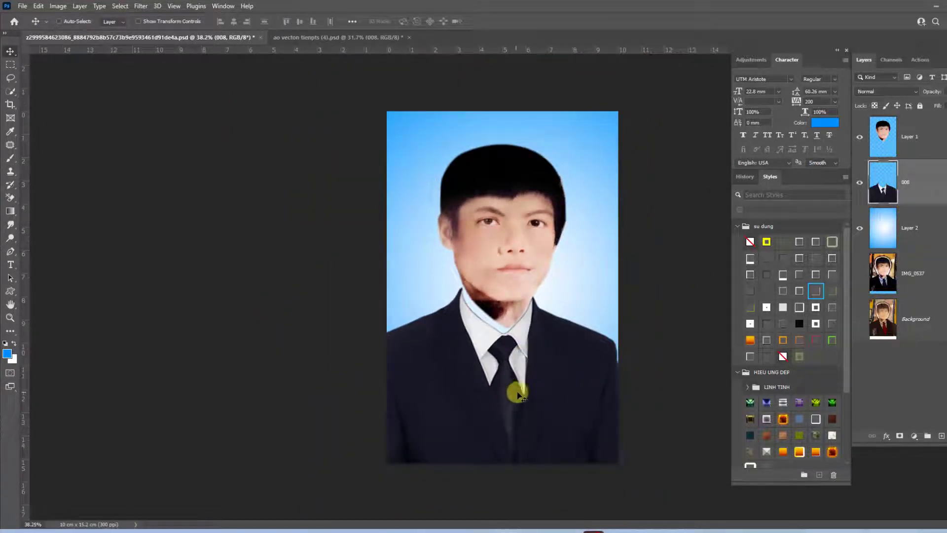
{"action": "key", "text": "Up"}
{"action": "key", "text": "Up"}
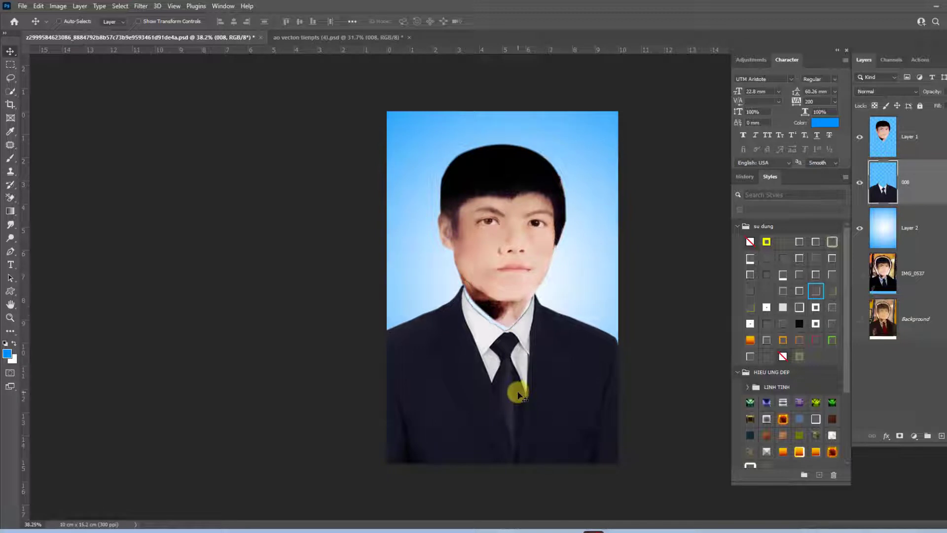
Scale Layer 1 and IMG_0537 to about 101.5%, tilt them slightly counter-clockwise and nudge into place
{"action": "scroll", "coordinate": [524, 274], "scroll_direction": "up", "scroll_amount": 2}
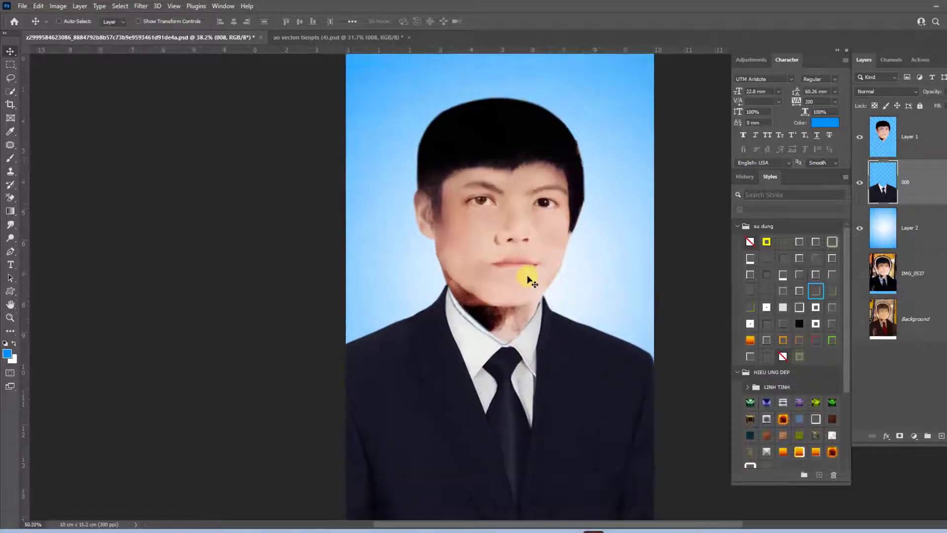
{"action": "scroll", "coordinate": [532, 261], "scroll_direction": "up", "scroll_amount": 1}
{"action": "left_click", "coordinate": [524, 274]}
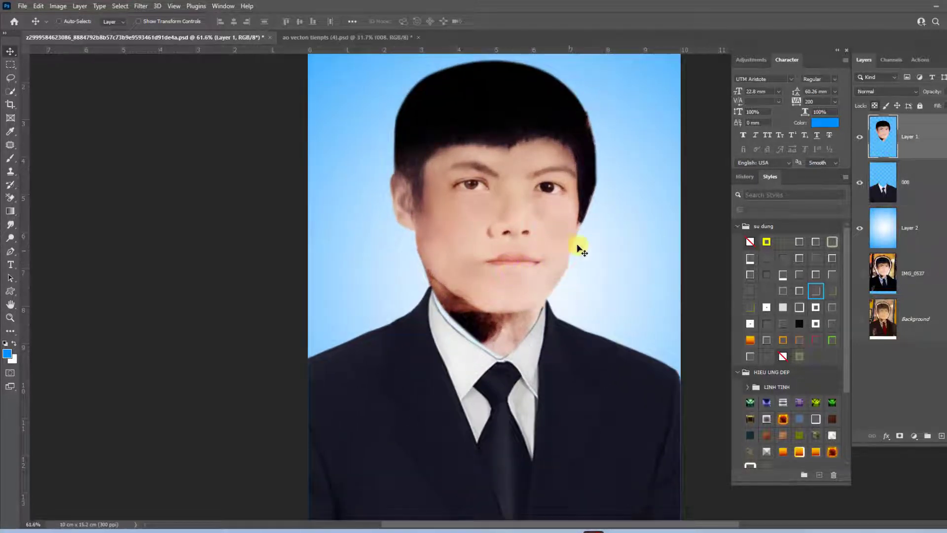
{"action": "scroll", "coordinate": [575, 239], "scroll_direction": "down", "scroll_amount": 1}
{"action": "scroll", "coordinate": [572, 235], "scroll_direction": "up", "scroll_amount": 1}
{"action": "scroll", "coordinate": [575, 236], "scroll_direction": "down", "scroll_amount": 1}
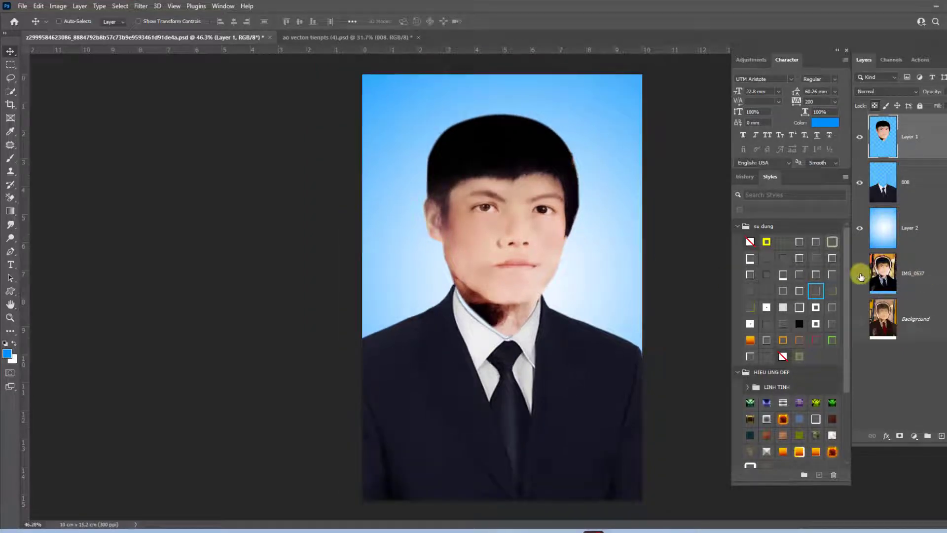
{"action": "left_click", "coordinate": [912, 280], "text": "ctrl"}
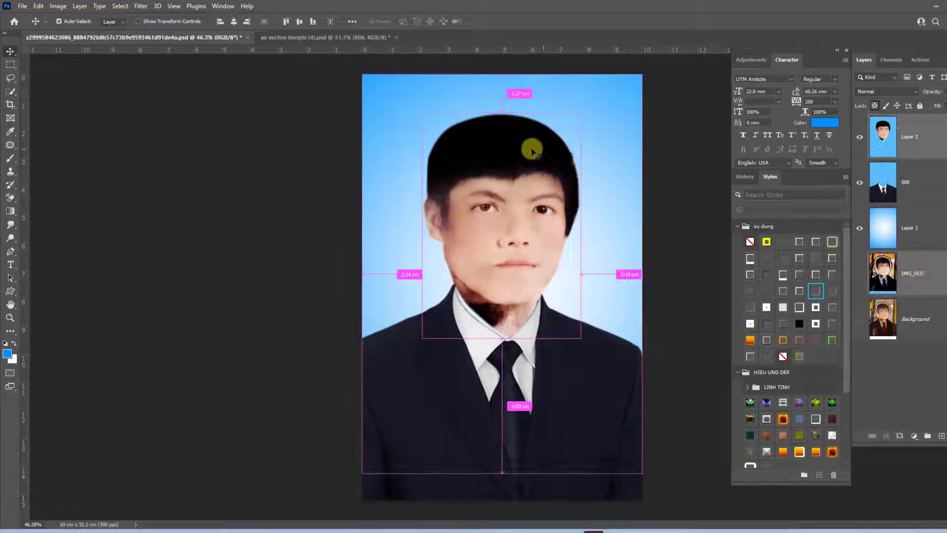
{"action": "key", "text": "ctrl+t"}
{"action": "left_click_drag", "start_coordinate": [501, 472], "coordinate": [501, 478]}
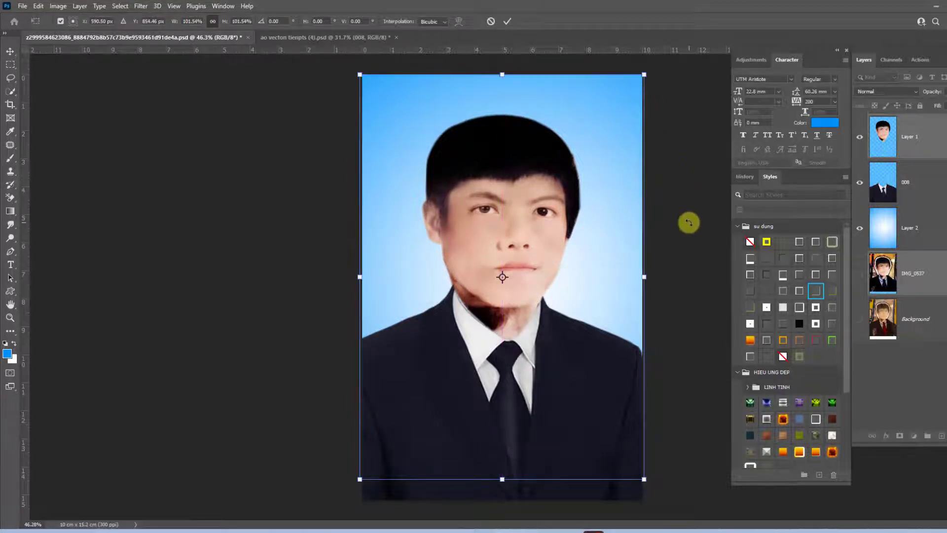
{"action": "key", "text": "Down"}
{"action": "key", "text": "Down"}
{"action": "key", "text": "Down"}
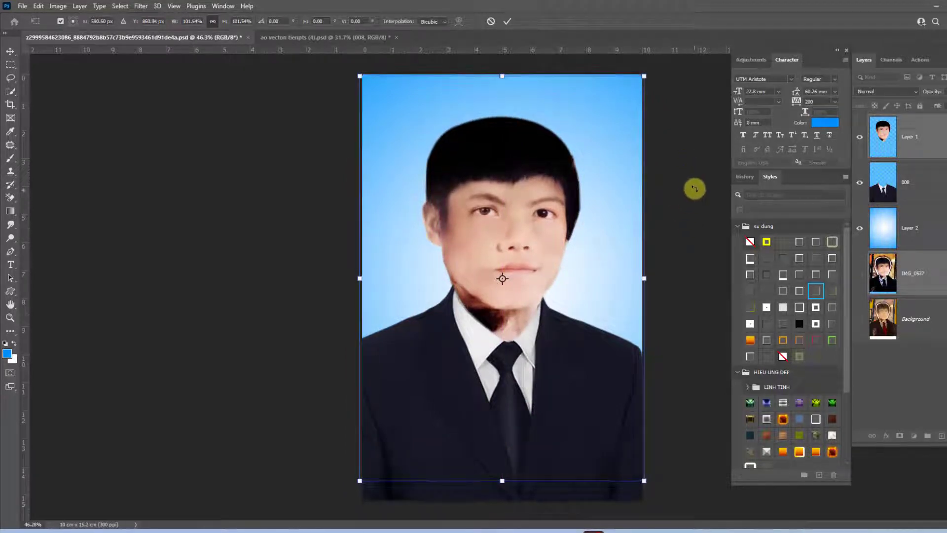
{"action": "left_click_drag", "start_coordinate": [692, 185], "coordinate": [691, 184]}
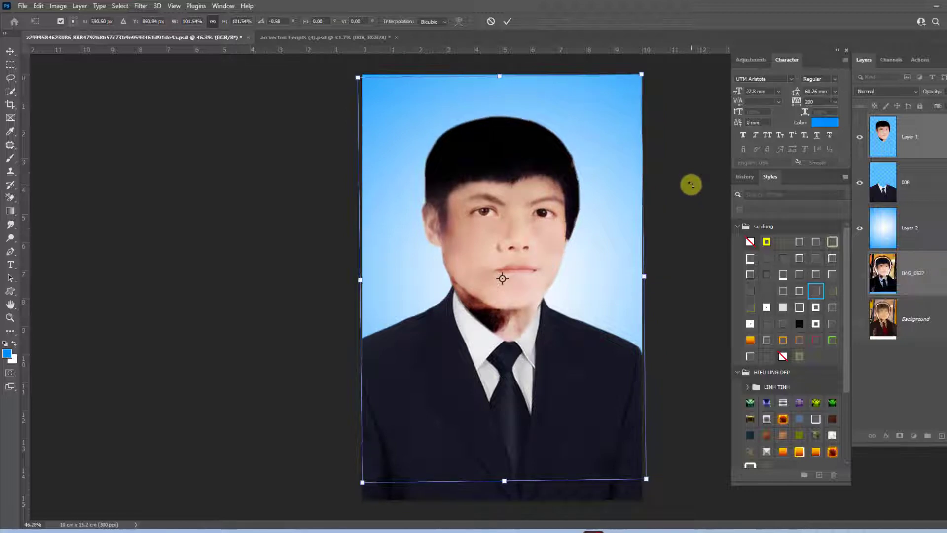
{"action": "key", "text": "Left"}
{"action": "left_click_drag", "start_coordinate": [690, 184], "coordinate": [662, 174]}
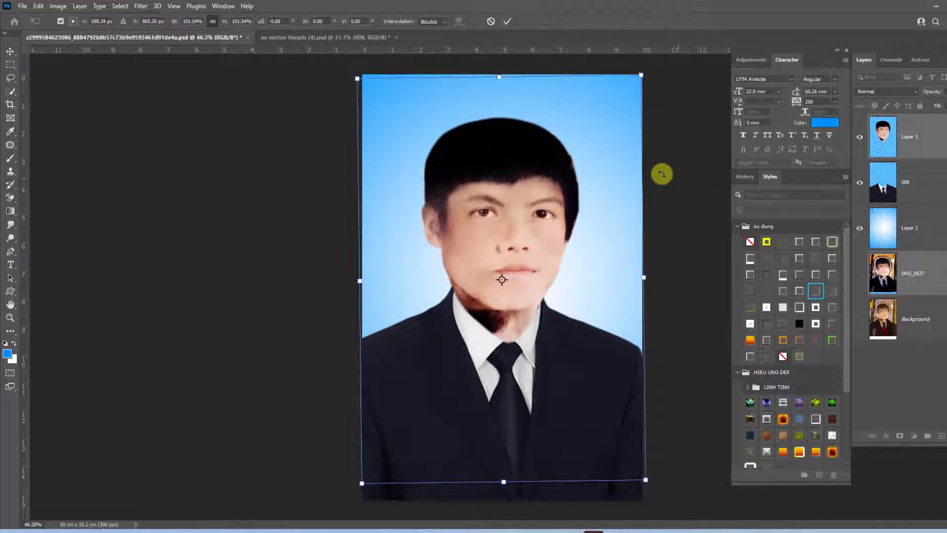
{"action": "key", "text": "Return"}
Shrink the face layers to about 98% so the head sits above the collar
{"action": "scroll", "coordinate": [510, 299], "scroll_direction": "up", "scroll_amount": 4}
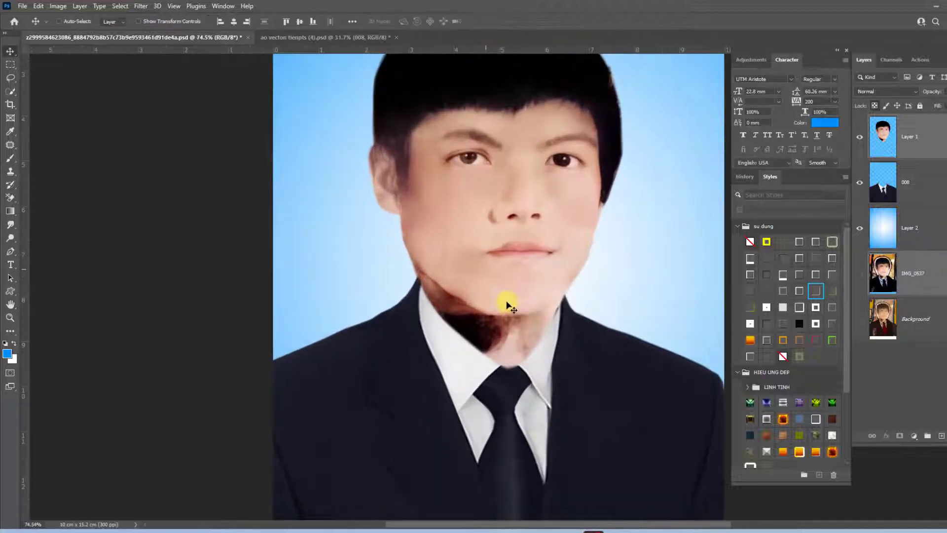
{"action": "scroll", "coordinate": [511, 253], "scroll_direction": "down", "scroll_amount": 4}
{"action": "key", "text": "ctrl+t"}
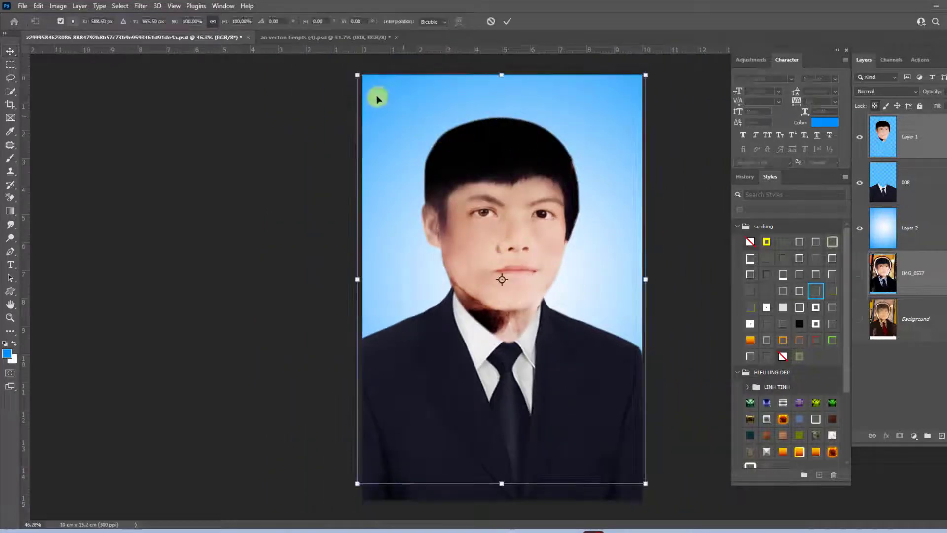
{"action": "left_click_drag", "start_coordinate": [353, 72], "coordinate": [360, 78]}
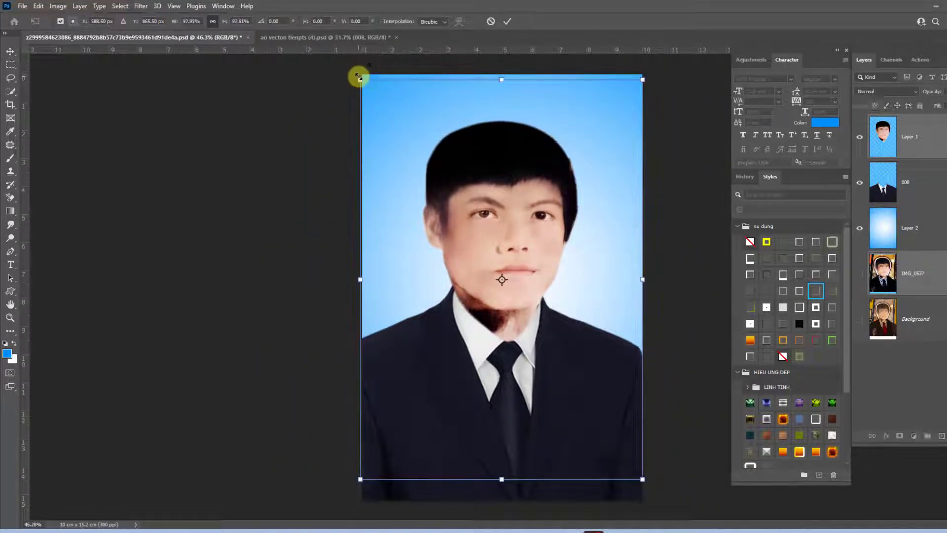
{"action": "key", "text": "Return"}
{"action": "scroll", "coordinate": [507, 302], "scroll_direction": "up", "scroll_amount": 5}
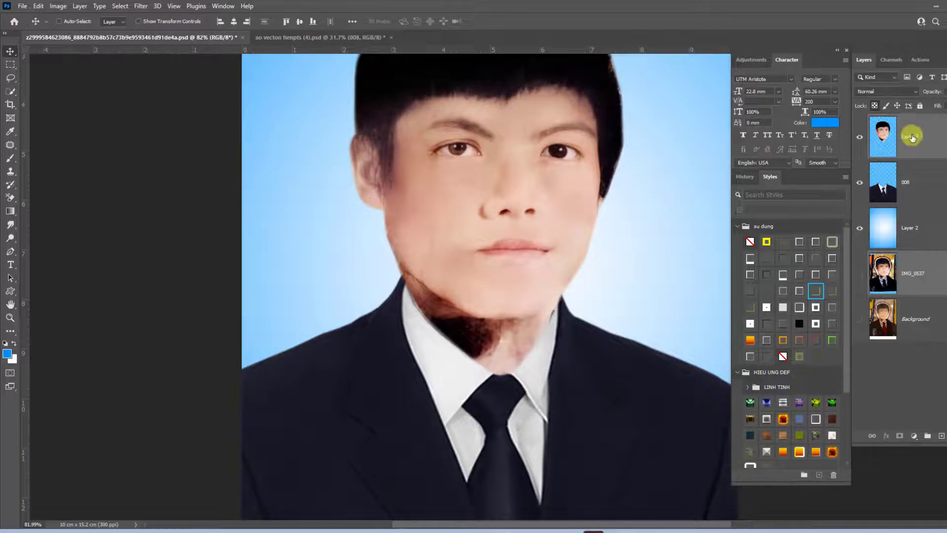
Mixer-brush Layer 1's dark brown jaw patch and chin shadow with a size-50 brush
{"action": "left_click", "coordinate": [887, 143]}
{"action": "key", "text": "b"}
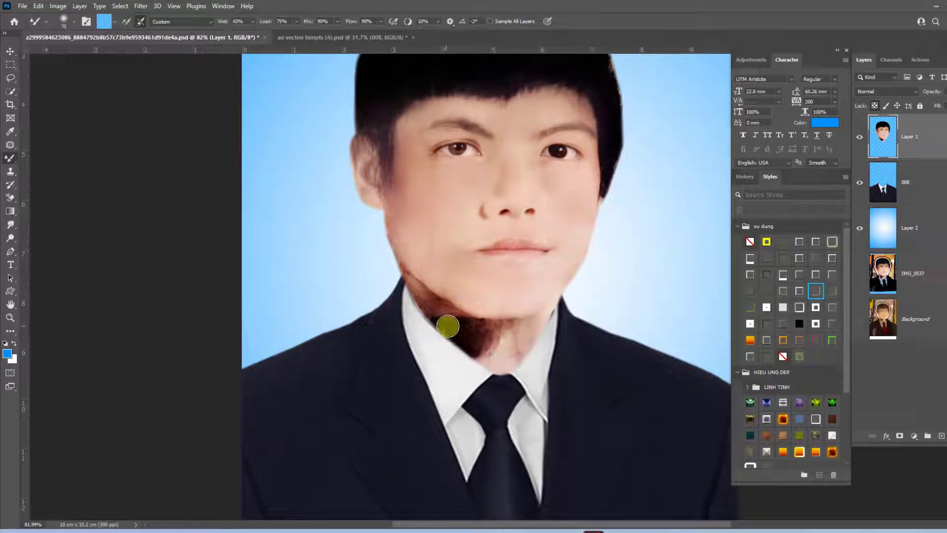
{"action": "mouse_move", "coordinate": [447, 326]}
{"action": "left_mouse_down"}
{"action": "mouse_move", "coordinate": [508, 339]}
{"action": "mouse_move", "coordinate": [422, 281]}
{"action": "mouse_move", "coordinate": [437, 306]}
{"action": "left_mouse_up"}
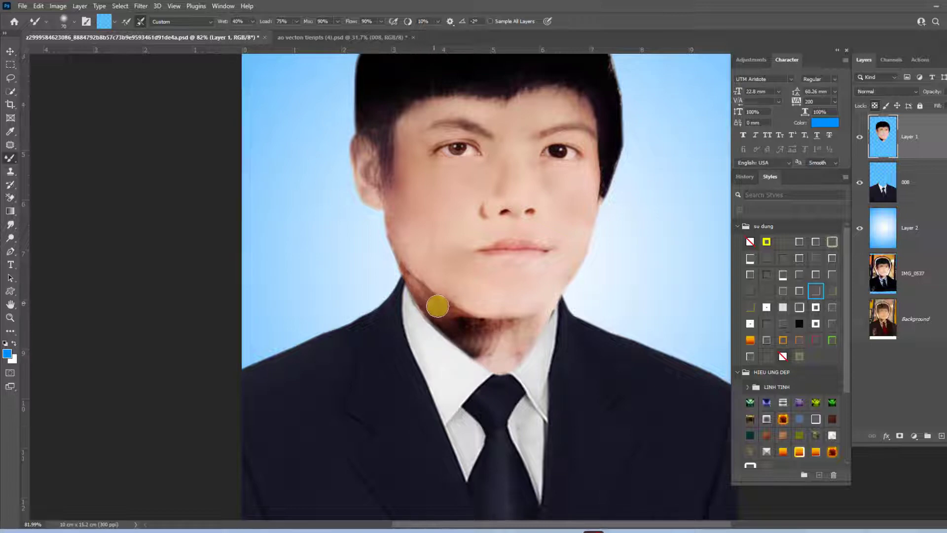
{"action": "scroll", "coordinate": [437, 305], "scroll_direction": "up", "scroll_amount": 2}
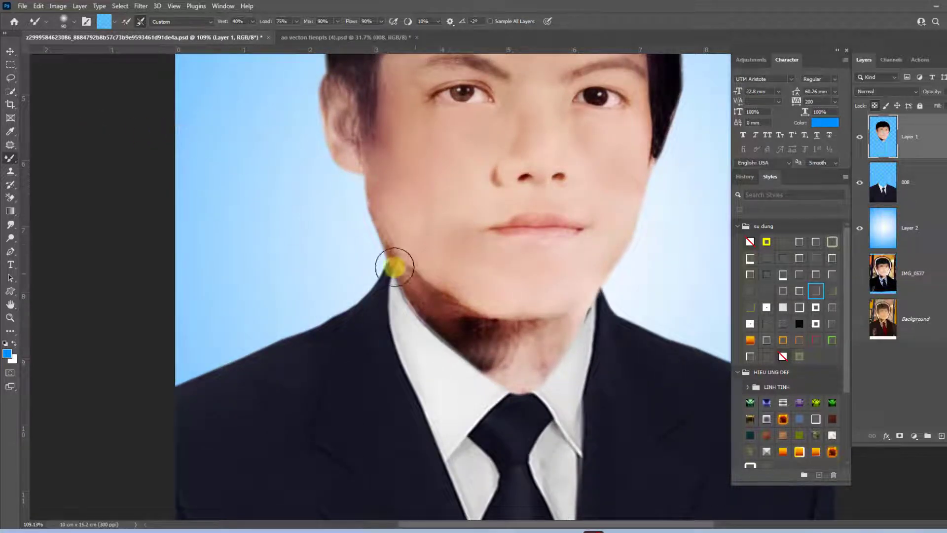
{"action": "mouse_move", "coordinate": [395, 267]}
{"action": "left_mouse_down"}
{"action": "mouse_move", "coordinate": [427, 275]}
{"action": "mouse_move", "coordinate": [406, 258]}
{"action": "mouse_move", "coordinate": [422, 267]}
{"action": "mouse_move", "coordinate": [462, 312]}
{"action": "mouse_move", "coordinate": [393, 252]}
{"action": "left_mouse_up"}
{"action": "key", "text": "bracketleft"}
{"action": "key", "text": "bracketleft"}
{"action": "key", "text": "bracketleft"}
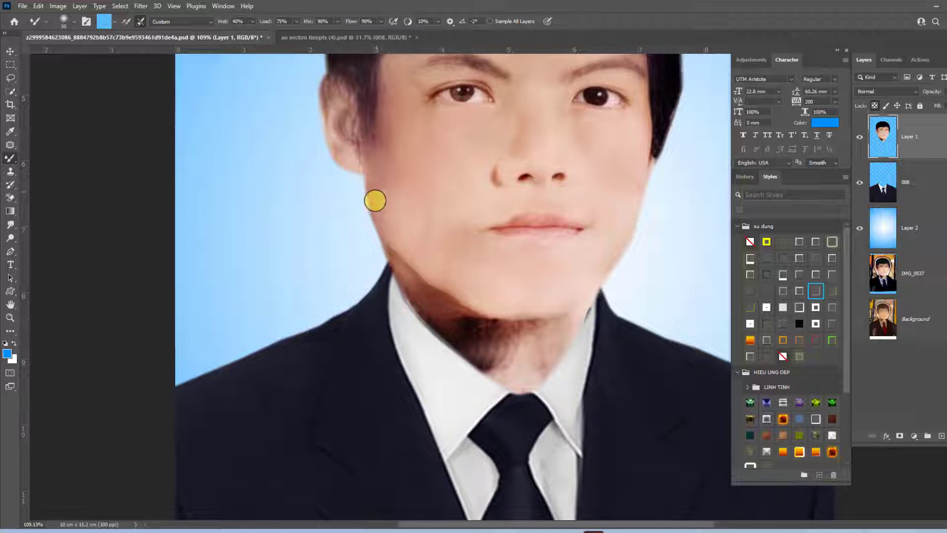
{"action": "mouse_move", "coordinate": [374, 200]}
{"action": "left_mouse_down"}
{"action": "mouse_move", "coordinate": [408, 275]}
{"action": "mouse_move", "coordinate": [476, 321]}
{"action": "mouse_move", "coordinate": [438, 302]}
{"action": "mouse_move", "coordinate": [553, 323]}
{"action": "mouse_move", "coordinate": [431, 290]}
{"action": "mouse_move", "coordinate": [395, 266]}
{"action": "mouse_move", "coordinate": [424, 274]}
{"action": "mouse_move", "coordinate": [490, 332]}
{"action": "mouse_move", "coordinate": [535, 345]}
{"action": "mouse_move", "coordinate": [511, 345]}
{"action": "mouse_move", "coordinate": [420, 305]}
{"action": "mouse_move", "coordinate": [490, 348]}
{"action": "mouse_move", "coordinate": [401, 271]}
{"action": "mouse_move", "coordinate": [452, 373]}
{"action": "left_mouse_up"}
Blend the neck shadow down into the collar, switching brush sizes between jaw and neck
{"action": "key", "text": "bracketright"}
{"action": "key", "text": "bracketright"}
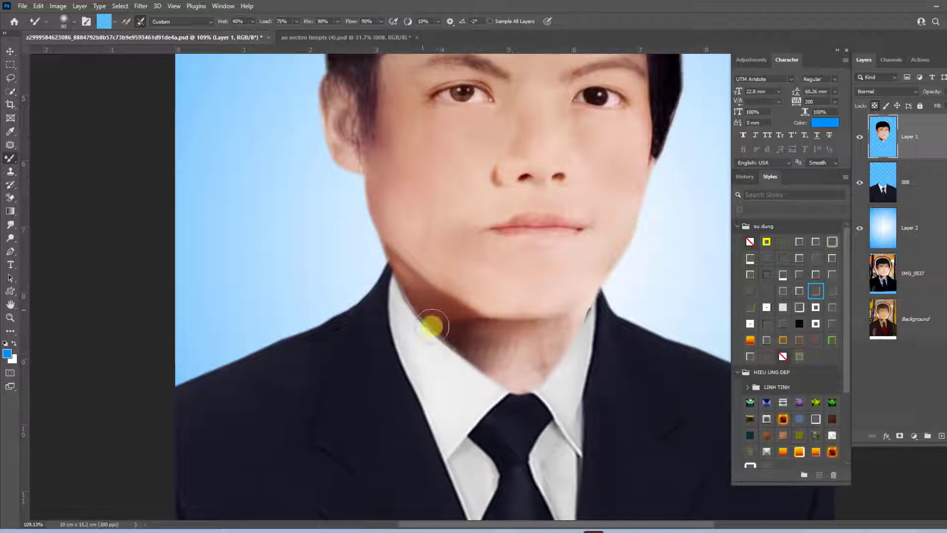
{"action": "mouse_move", "coordinate": [432, 325]}
{"action": "left_mouse_down"}
{"action": "mouse_move", "coordinate": [504, 398]}
{"action": "mouse_move", "coordinate": [442, 318]}
{"action": "mouse_move", "coordinate": [487, 389]}
{"action": "mouse_move", "coordinate": [505, 370]}
{"action": "mouse_move", "coordinate": [449, 317]}
{"action": "mouse_move", "coordinate": [487, 401]}
{"action": "mouse_move", "coordinate": [437, 323]}
{"action": "mouse_move", "coordinate": [457, 319]}
{"action": "mouse_move", "coordinate": [495, 393]}
{"action": "mouse_move", "coordinate": [510, 378]}
{"action": "mouse_move", "coordinate": [473, 373]}
{"action": "mouse_move", "coordinate": [461, 306]}
{"action": "mouse_move", "coordinate": [514, 366]}
{"action": "mouse_move", "coordinate": [522, 339]}
{"action": "mouse_move", "coordinate": [395, 236]}
{"action": "mouse_move", "coordinate": [437, 285]}
{"action": "mouse_move", "coordinate": [415, 251]}
{"action": "mouse_move", "coordinate": [408, 268]}
{"action": "mouse_move", "coordinate": [503, 300]}
{"action": "mouse_move", "coordinate": [433, 286]}
{"action": "mouse_move", "coordinate": [407, 263]}
{"action": "mouse_move", "coordinate": [514, 334]}
{"action": "mouse_move", "coordinate": [431, 264]}
{"action": "mouse_move", "coordinate": [467, 295]}
{"action": "mouse_move", "coordinate": [558, 334]}
{"action": "mouse_move", "coordinate": [584, 320]}
{"action": "mouse_move", "coordinate": [562, 346]}
{"action": "mouse_move", "coordinate": [605, 292]}
{"action": "mouse_move", "coordinate": [511, 332]}
{"action": "mouse_move", "coordinate": [541, 338]}
{"action": "mouse_move", "coordinate": [528, 332]}
{"action": "mouse_move", "coordinate": [480, 345]}
{"action": "mouse_move", "coordinate": [520, 348]}
{"action": "mouse_move", "coordinate": [492, 370]}
{"action": "mouse_move", "coordinate": [435, 338]}
{"action": "mouse_move", "coordinate": [539, 341]}
{"action": "mouse_move", "coordinate": [488, 343]}
{"action": "mouse_move", "coordinate": [391, 302]}
{"action": "mouse_move", "coordinate": [376, 268]}
{"action": "mouse_move", "coordinate": [384, 233]}
{"action": "mouse_move", "coordinate": [428, 266]}
{"action": "mouse_move", "coordinate": [393, 217]}
{"action": "mouse_move", "coordinate": [516, 309]}
{"action": "mouse_move", "coordinate": [535, 300]}
{"action": "mouse_move", "coordinate": [545, 321]}
{"action": "mouse_move", "coordinate": [586, 310]}
{"action": "mouse_move", "coordinate": [515, 391]}
{"action": "mouse_move", "coordinate": [453, 369]}
{"action": "mouse_move", "coordinate": [517, 416]}
{"action": "mouse_move", "coordinate": [493, 317]}
{"action": "mouse_move", "coordinate": [526, 315]}
{"action": "mouse_move", "coordinate": [546, 327]}
{"action": "left_mouse_up"}
{"action": "key", "text": "bracketleft"}
{"action": "key", "text": "bracketright"}
{"action": "key", "text": "bracketleft"}
{"action": "key", "text": "bracketleft"}
{"action": "key", "text": "bracketright"}
{"action": "key", "text": "bracketright"}
{"action": "key", "text": "bracketright"}
{"action": "key", "text": "bracketleft"}
{"action": "key", "text": "bracketleft"}
{"action": "key", "text": "bracketleft"}
{"action": "key", "text": "bracketleft"}
{"action": "key", "text": "bracketleft"}
{"action": "key", "text": "bracketleft"}
{"action": "key", "text": "bracketright"}
{"action": "key", "text": "bracketright"}
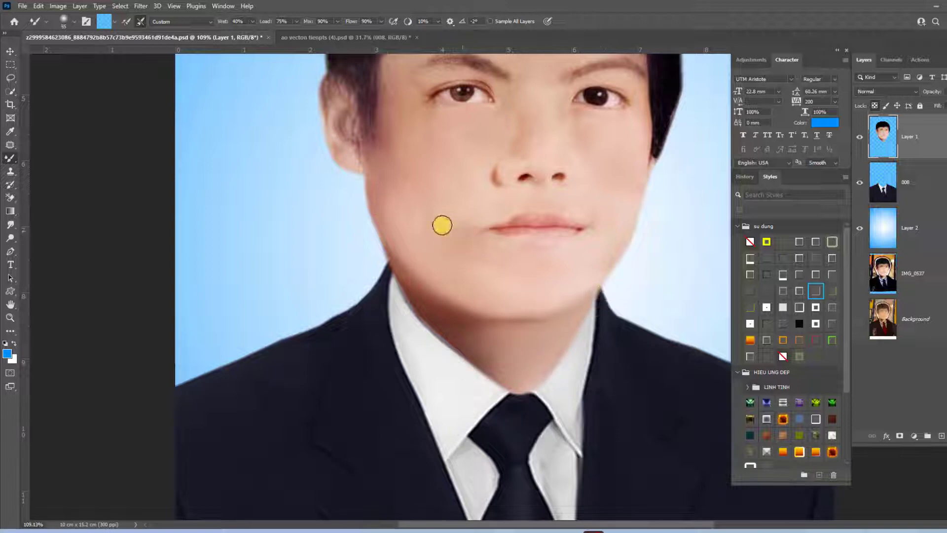
Mixer-brush the hair's right edge, temple and cheek beside the ear, varying brush size
{"action": "scroll", "coordinate": [372, 136], "scroll_direction": "down", "scroll_amount": 1}
{"action": "key", "text": "bracketright"}
{"action": "key", "text": "bracketright"}
{"action": "key", "text": "bracketright"}
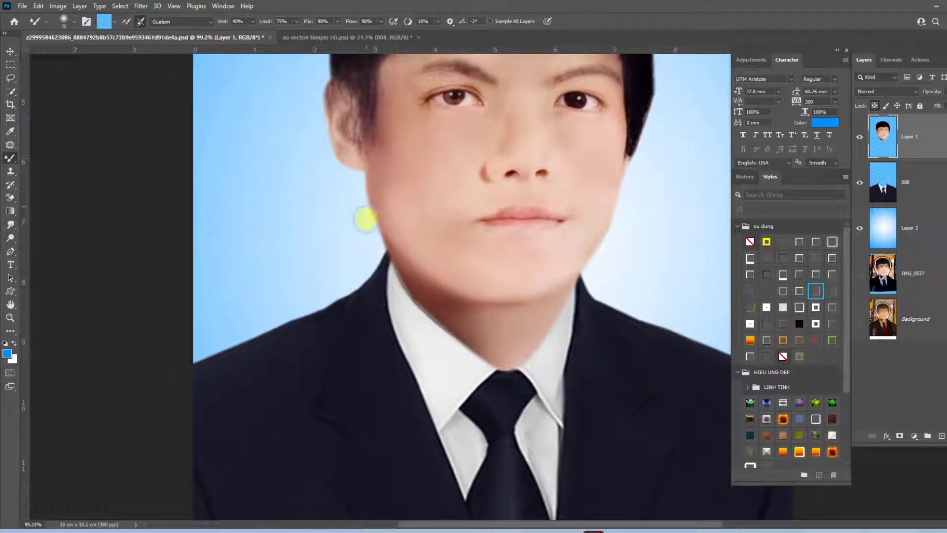
{"action": "left_click_drag", "start_coordinate": [400, 208], "coordinate": [387, 260]}
{"action": "scroll", "coordinate": [388, 260], "scroll_direction": "up", "scroll_amount": 2}
{"action": "key", "text": "bracketleft"}
{"action": "key", "text": "bracketleft"}
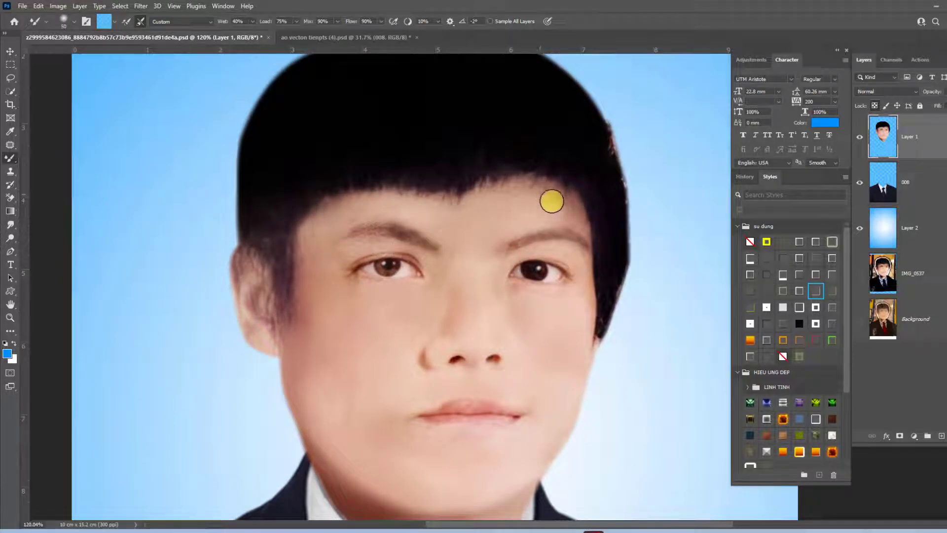
{"action": "left_click_drag", "start_coordinate": [605, 118], "coordinate": [617, 162]}
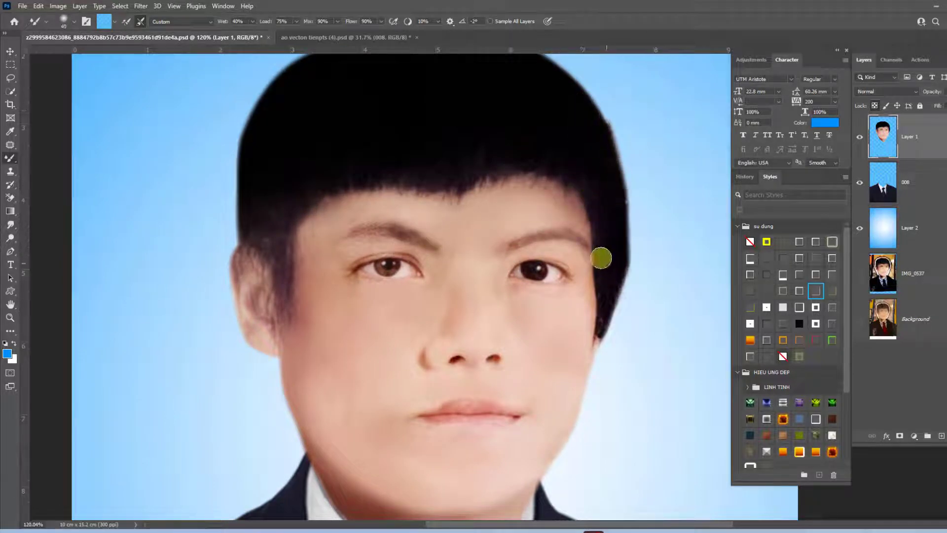
{"action": "key", "text": "bracketleft"}
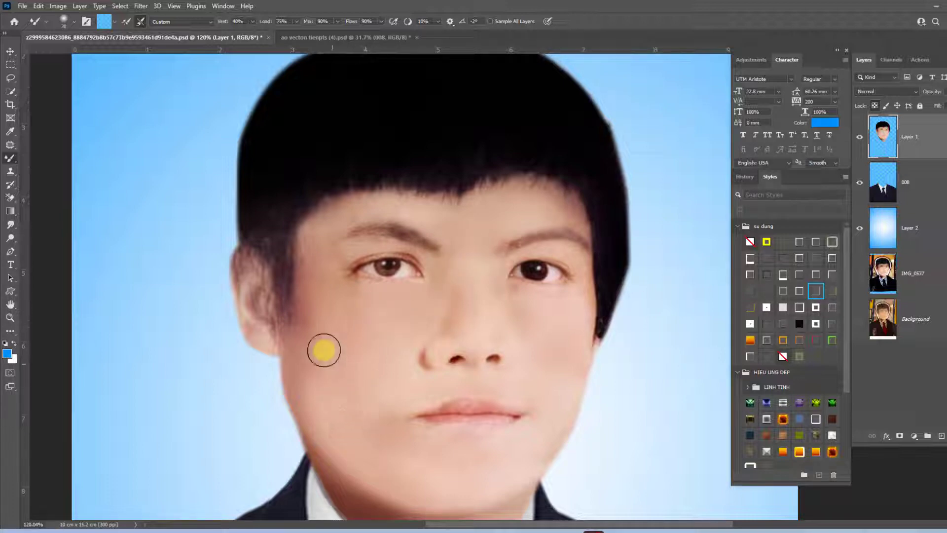
{"action": "key", "text": "bracketright"}
{"action": "key", "text": "bracketleft"}
{"action": "key", "text": "bracketleft"}
{"action": "key", "text": "bracketleft"}
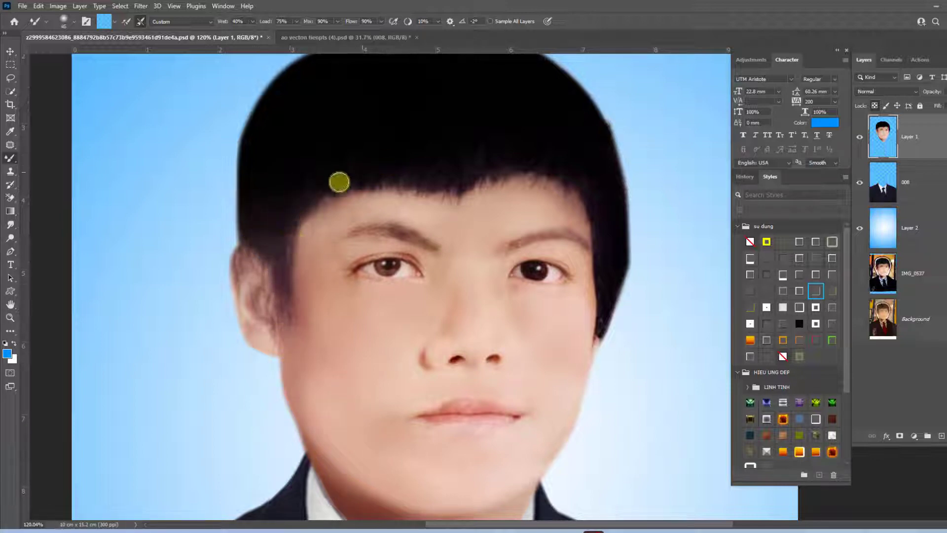
{"action": "key", "text": "bracketright"}
{"action": "key", "text": "bracketright"}
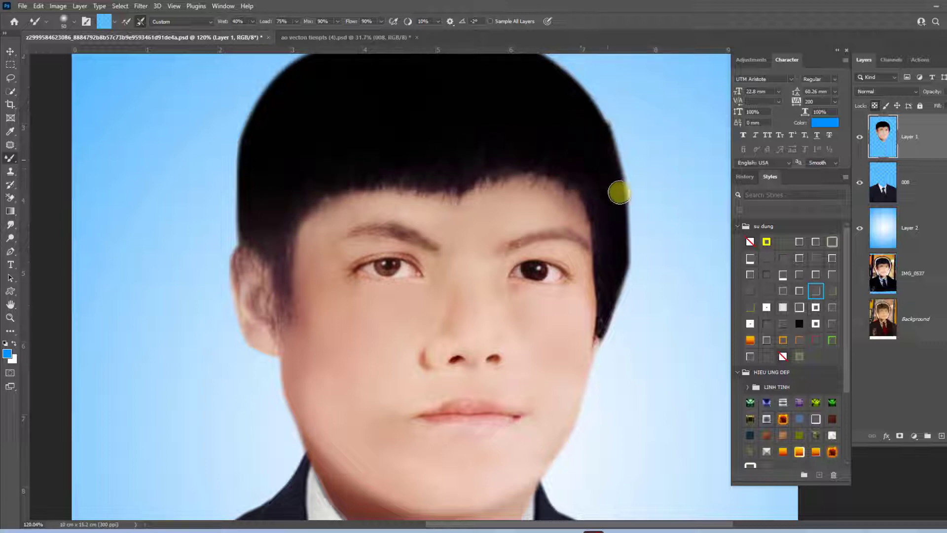
{"action": "key", "text": "bracketleft"}
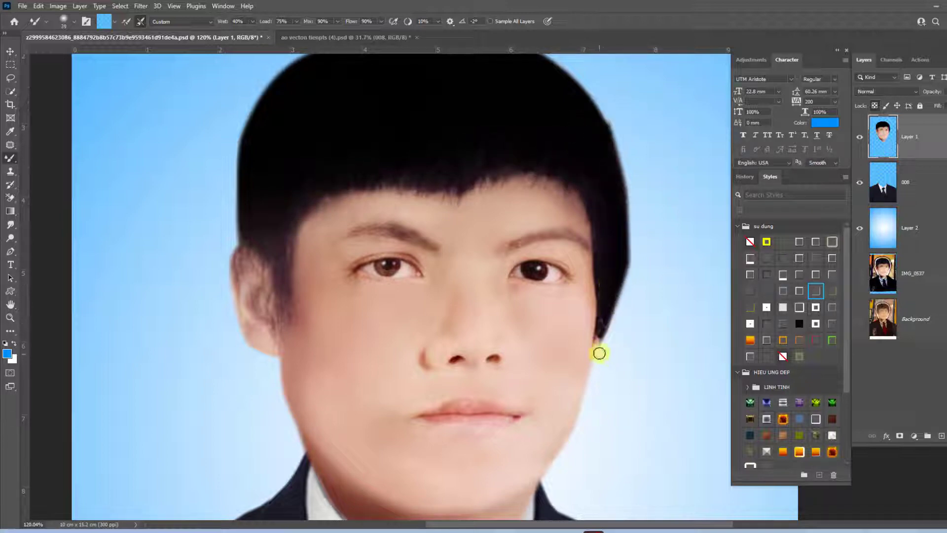
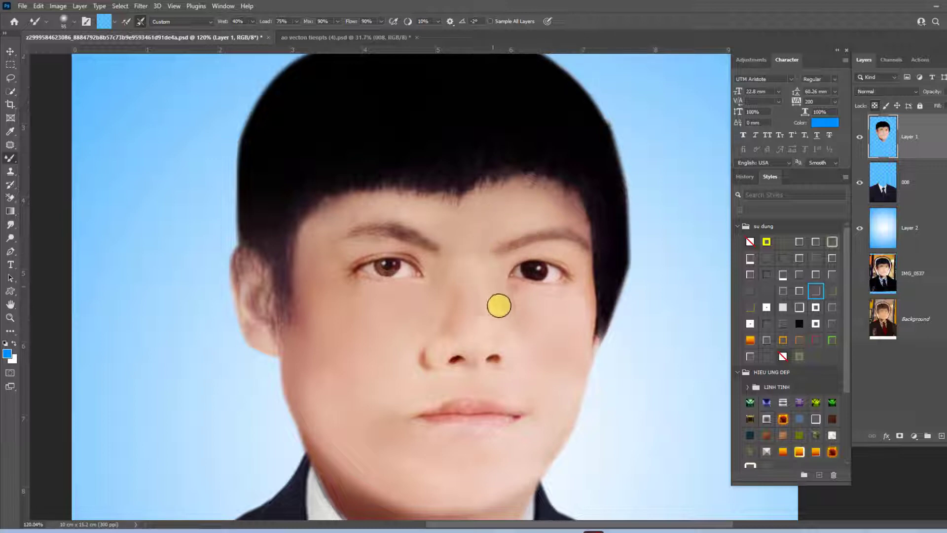
Blend the skin between the eyes and up the nose bridge with the Mixer Brush
{"action": "mouse_move", "coordinate": [436, 330]}
{"action": "left_mouse_down"}
{"action": "mouse_move", "coordinate": [446, 294]}
{"action": "mouse_move", "coordinate": [438, 249]}
{"action": "left_mouse_up"}
{"action": "key", "text": "bracketright"}
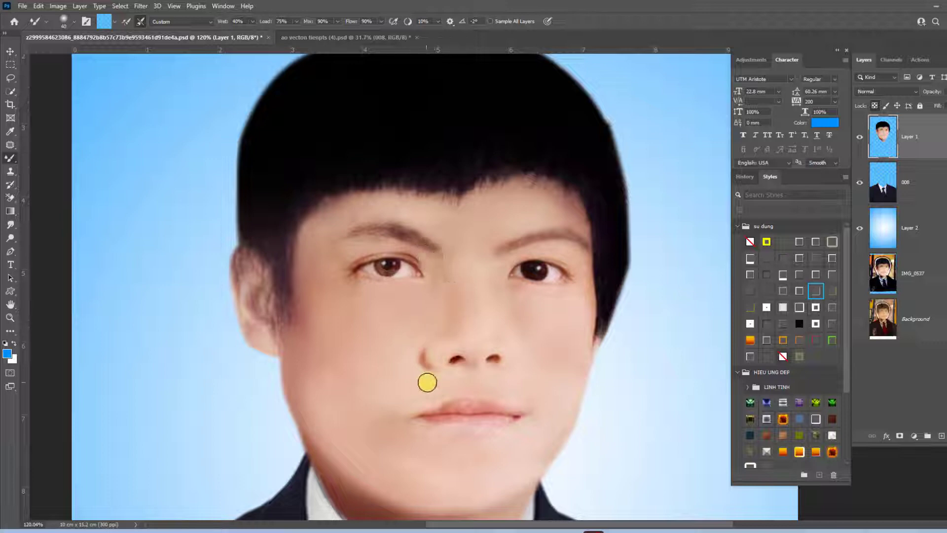
{"action": "key", "text": "bracketleft"}
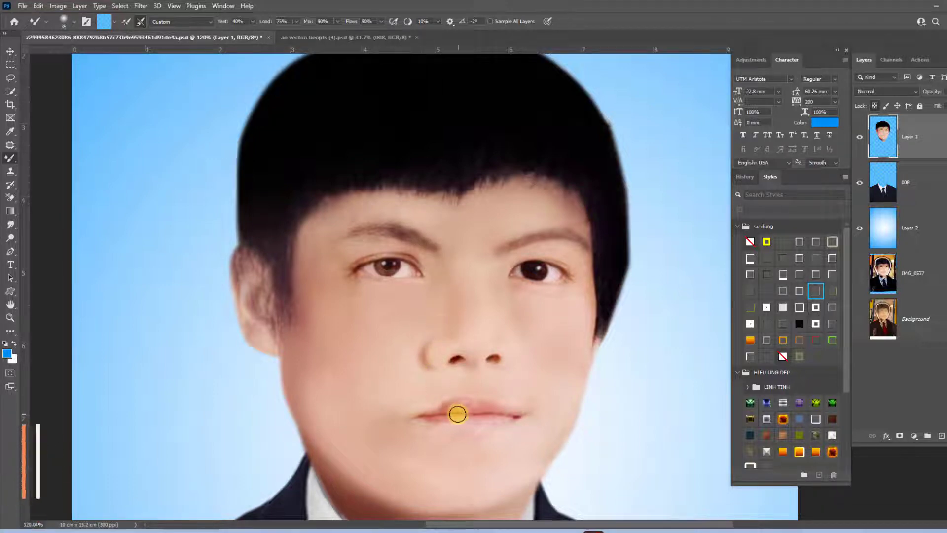
{"action": "scroll", "coordinate": [448, 409], "scroll_direction": "up", "scroll_amount": 4}
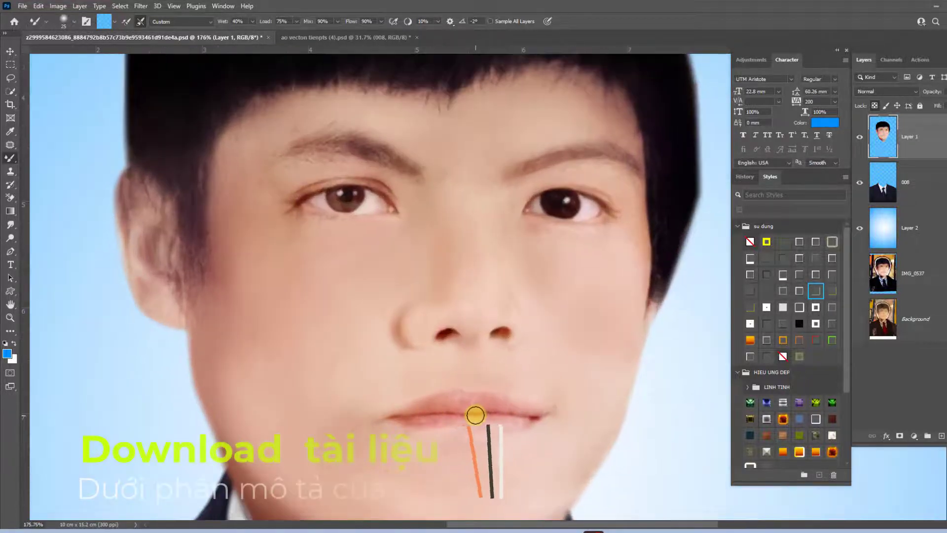
{"action": "key", "text": "bracketright"}
{"action": "key", "text": "bracketleft"}
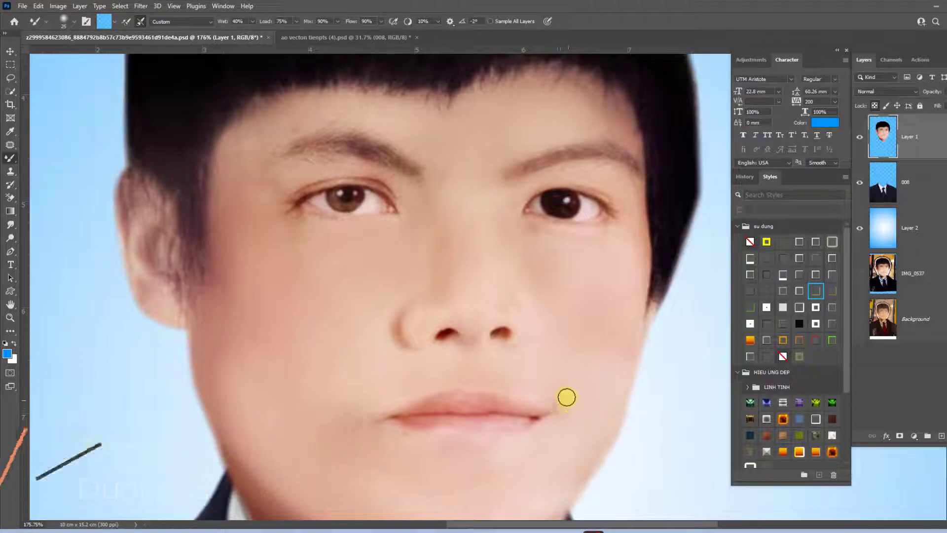
{"action": "key", "text": "bracketright"}
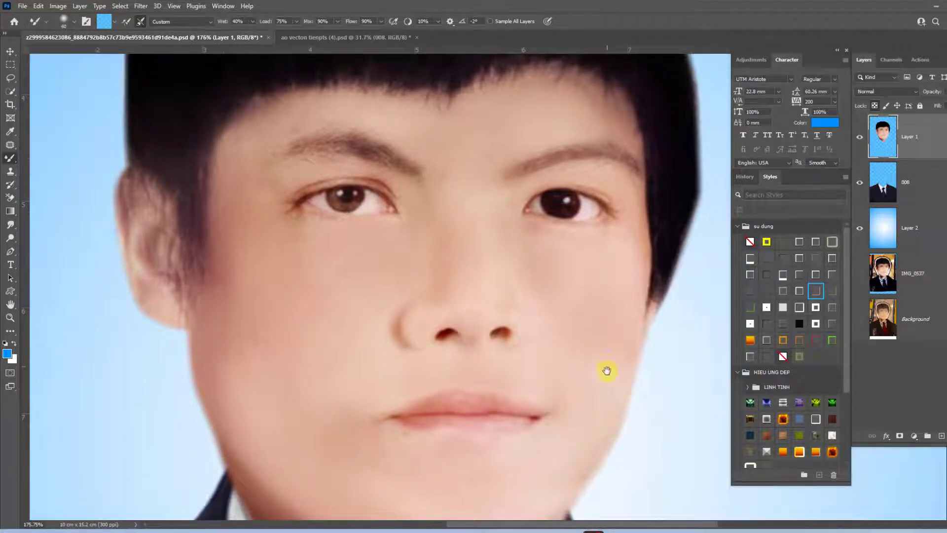
With a size-40 brush, extend the left lip corner and smooth the skin around the lips
{"action": "left_click_drag", "start_coordinate": [607, 370], "coordinate": [582, 392]}
{"action": "key", "text": "bracketright"}
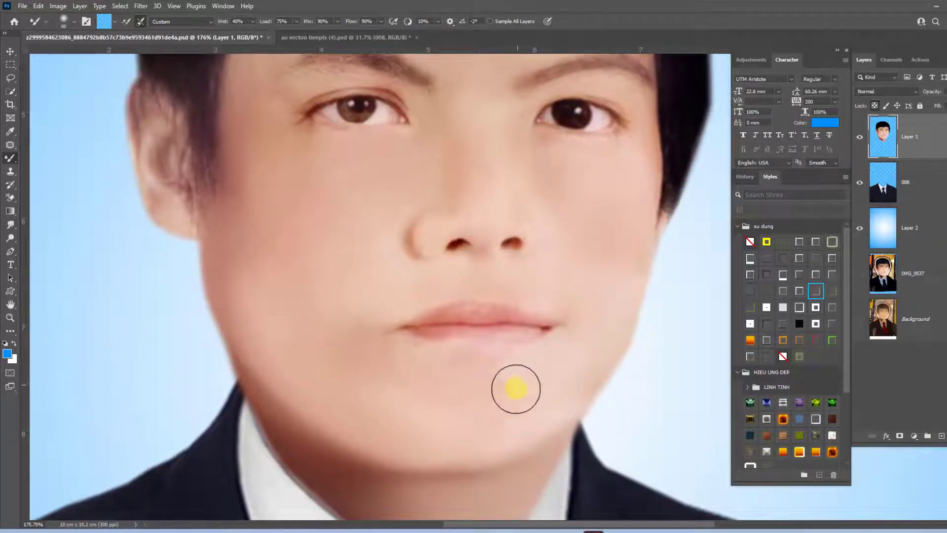
{"action": "key", "text": "bracketleft"}
{"action": "key", "text": "bracketleft"}
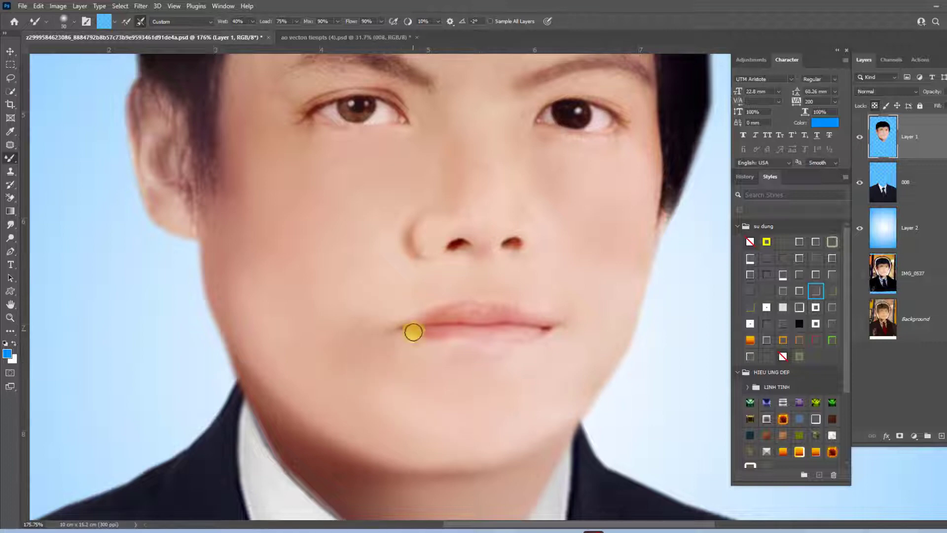
{"action": "left_click_drag", "start_coordinate": [396, 330], "coordinate": [435, 324]}
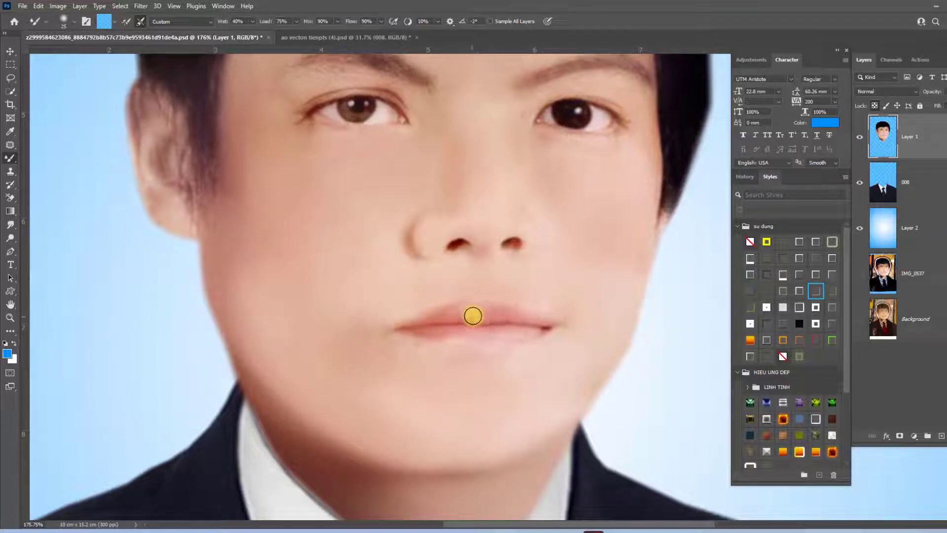
{"action": "scroll", "coordinate": [456, 289], "scroll_direction": "down", "scroll_amount": 3}
{"action": "left_click_drag", "start_coordinate": [379, 330], "coordinate": [461, 332]}
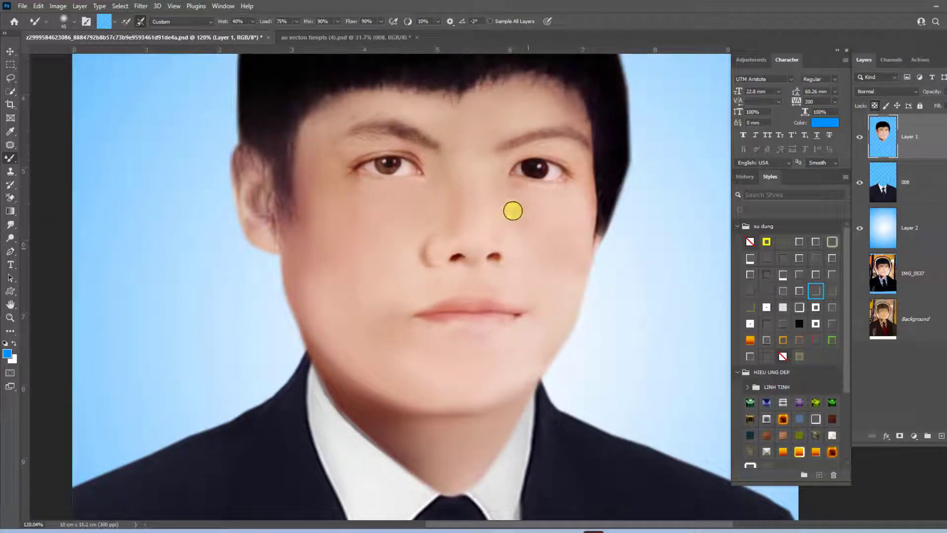
Blend the skin over the nose bridge and from the right jaw down the neck
{"action": "left_click_drag", "start_coordinate": [513, 210], "coordinate": [494, 188]}
{"action": "mouse_move", "coordinate": [546, 374]}
{"action": "left_mouse_down"}
{"action": "mouse_move", "coordinate": [444, 427]}
{"action": "mouse_move", "coordinate": [449, 485]}
{"action": "mouse_move", "coordinate": [327, 406]}
{"action": "mouse_move", "coordinate": [306, 359]}
{"action": "mouse_move", "coordinate": [317, 345]}
{"action": "mouse_move", "coordinate": [300, 295]}
{"action": "mouse_move", "coordinate": [332, 216]}
{"action": "left_mouse_up"}
{"action": "key", "text": "bracketright"}
{"action": "key", "text": "bracketright"}
{"action": "key", "text": "bracketright"}
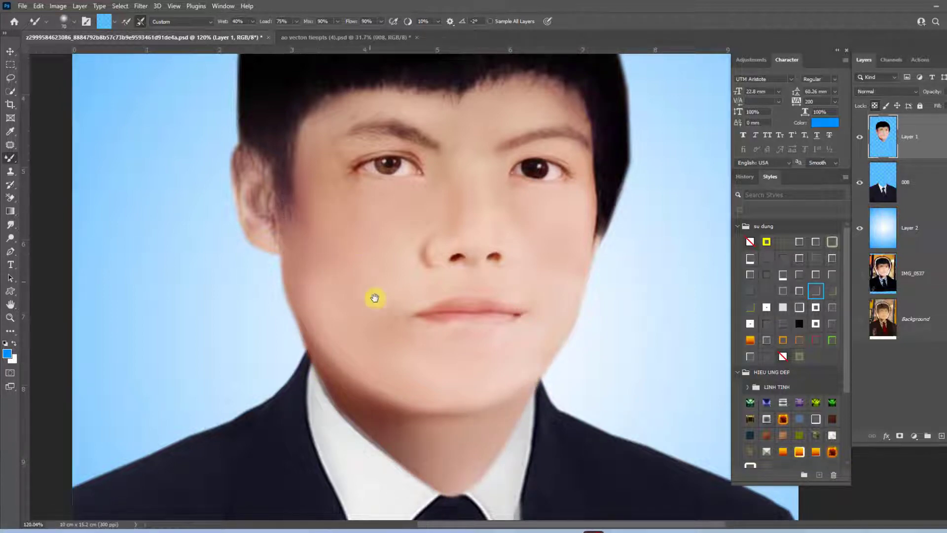
{"action": "scroll", "coordinate": [374, 296], "scroll_direction": "up", "scroll_amount": 3}
With a size-70 brush, blend the left eyebrow, right cheek, chin and left cheek
{"action": "mouse_move", "coordinate": [436, 255]}
{"action": "left_mouse_down"}
{"action": "mouse_move", "coordinate": [385, 256]}
{"action": "mouse_move", "coordinate": [469, 256]}
{"action": "mouse_move", "coordinate": [423, 241]}
{"action": "mouse_move", "coordinate": [524, 216]}
{"action": "mouse_move", "coordinate": [606, 228]}
{"action": "mouse_move", "coordinate": [603, 252]}
{"action": "left_mouse_up"}
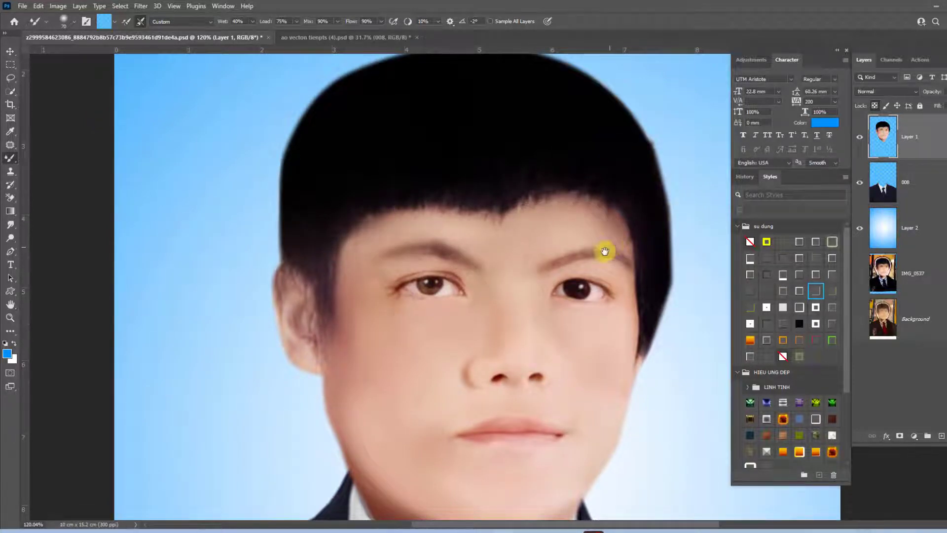
{"action": "scroll", "coordinate": [544, 201], "scroll_direction": "down", "scroll_amount": 3}
{"action": "left_click_drag", "start_coordinate": [615, 296], "coordinate": [630, 280]}
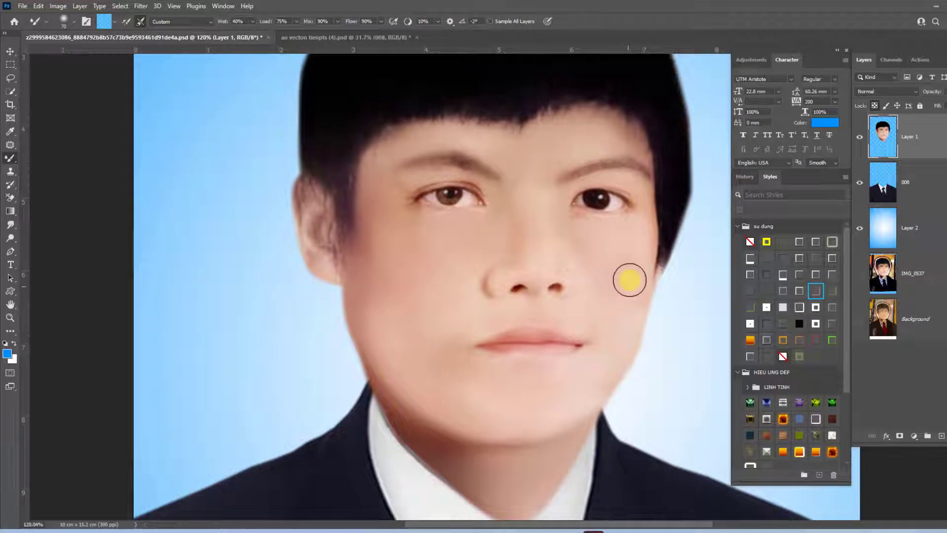
{"action": "mouse_move", "coordinate": [518, 382]}
{"action": "left_mouse_down"}
{"action": "mouse_move", "coordinate": [453, 360]}
{"action": "mouse_move", "coordinate": [448, 309]}
{"action": "mouse_move", "coordinate": [455, 383]}
{"action": "left_mouse_up"}
{"action": "scroll", "coordinate": [463, 298], "scroll_direction": "up", "scroll_amount": 2, "text": "alt"}
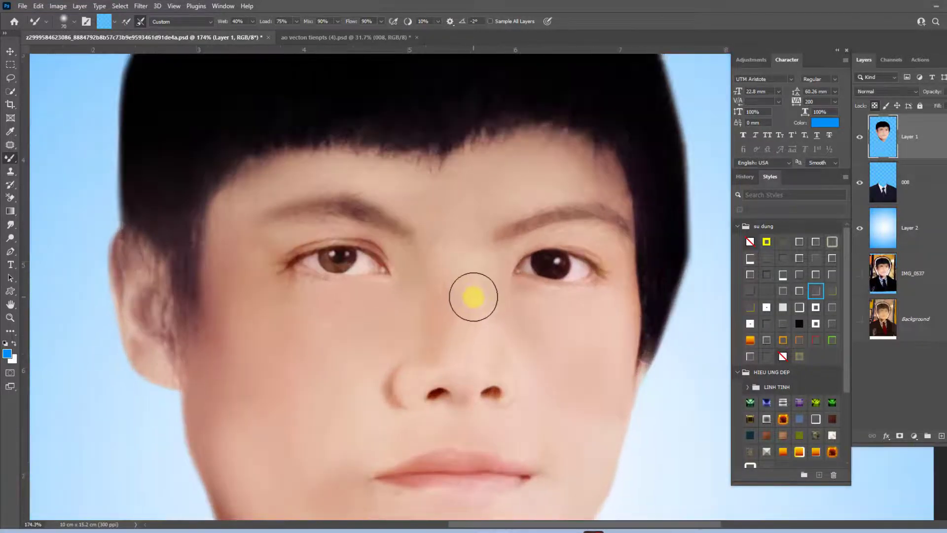
{"action": "scroll", "coordinate": [468, 296], "scroll_direction": "up", "scroll_amount": 3, "text": "alt"}
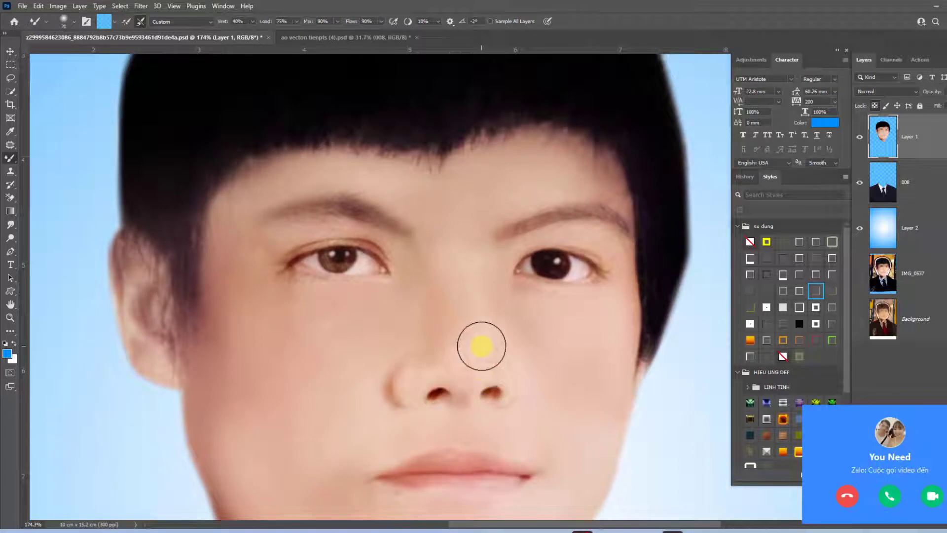
{"action": "key", "text": "o"}
{"action": "key", "text": "shift+o"}
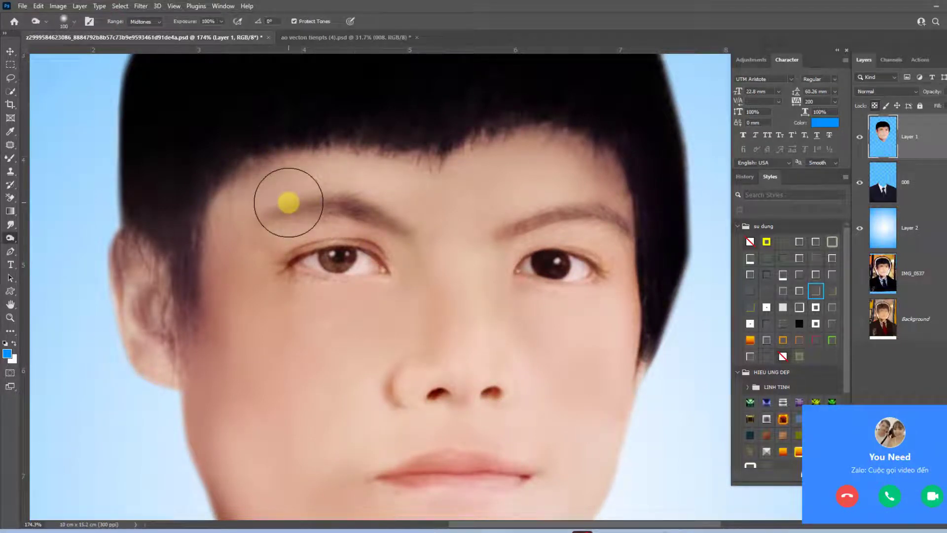
Lighten the skin between the eyes and down the nose with a size-35 Dodge Tool
{"action": "right_click", "coordinate": [9, 239]}
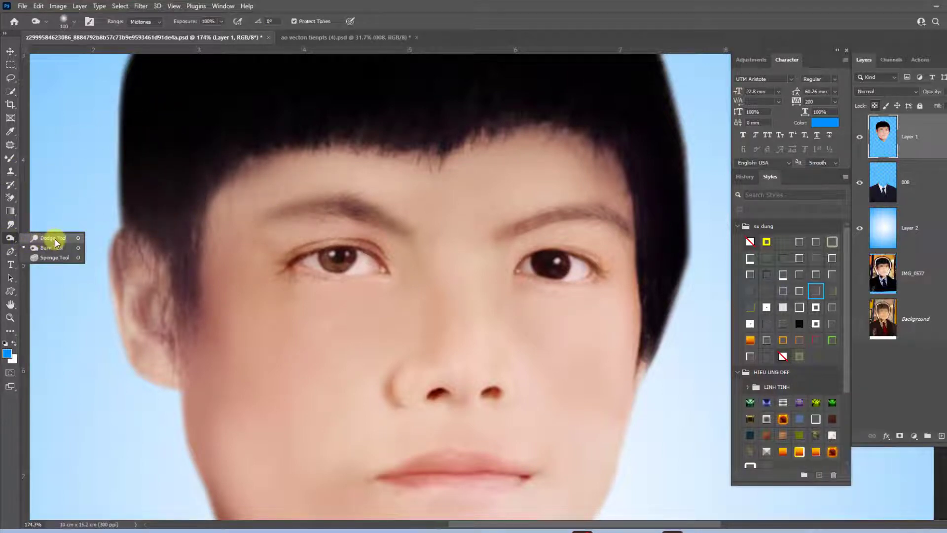
{"action": "left_click", "coordinate": [54, 238]}
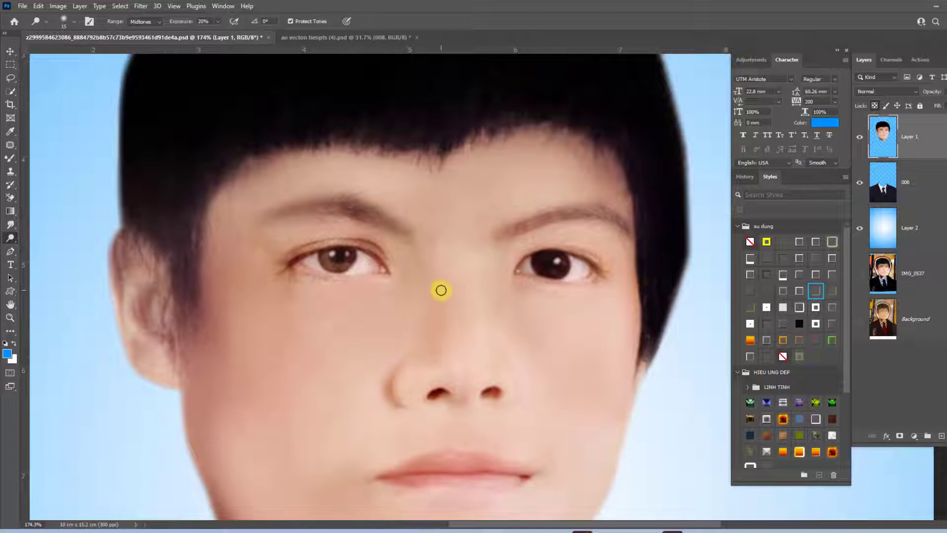
{"action": "key", "text": "bracketright"}
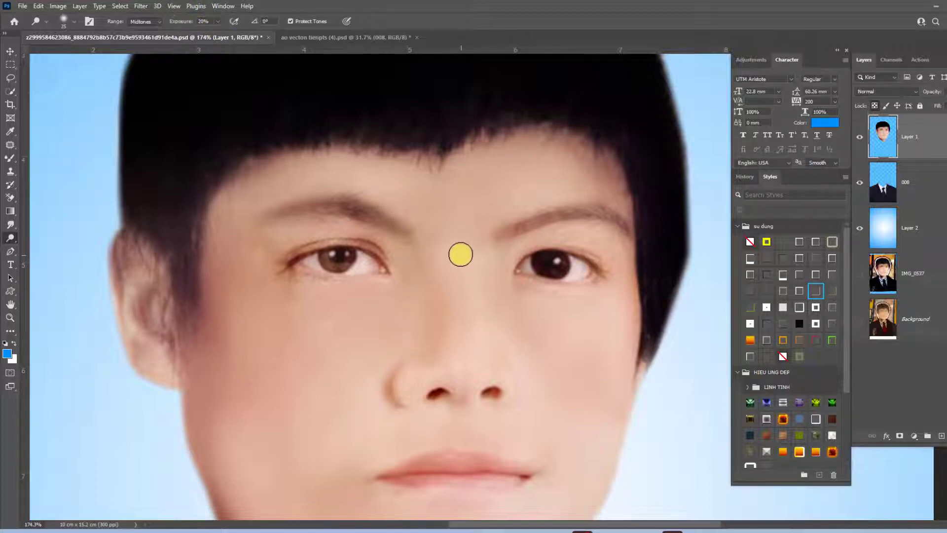
{"action": "key", "text": "bracketright"}
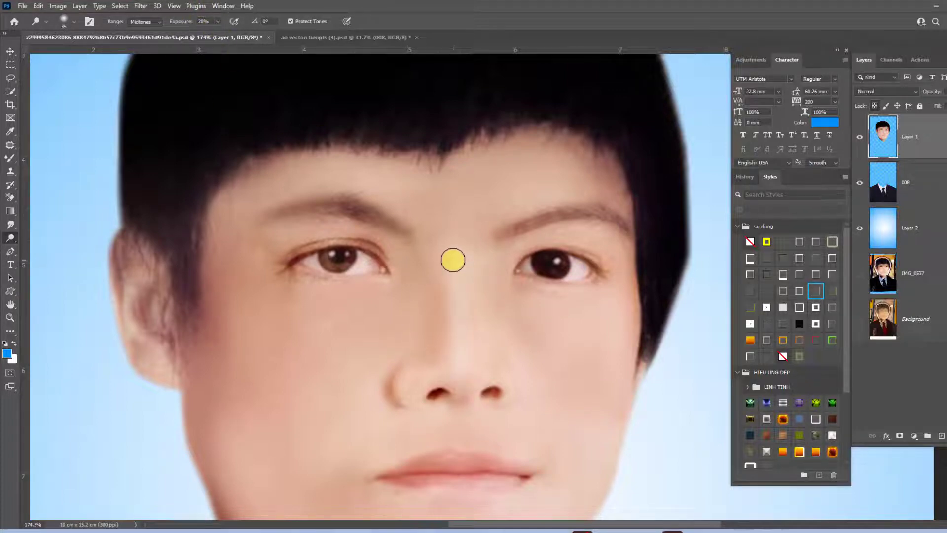
{"action": "scroll", "coordinate": [495, 325], "scroll_direction": "down", "scroll_amount": 4}
{"action": "scroll", "coordinate": [471, 311], "scroll_direction": "up", "scroll_amount": 1}
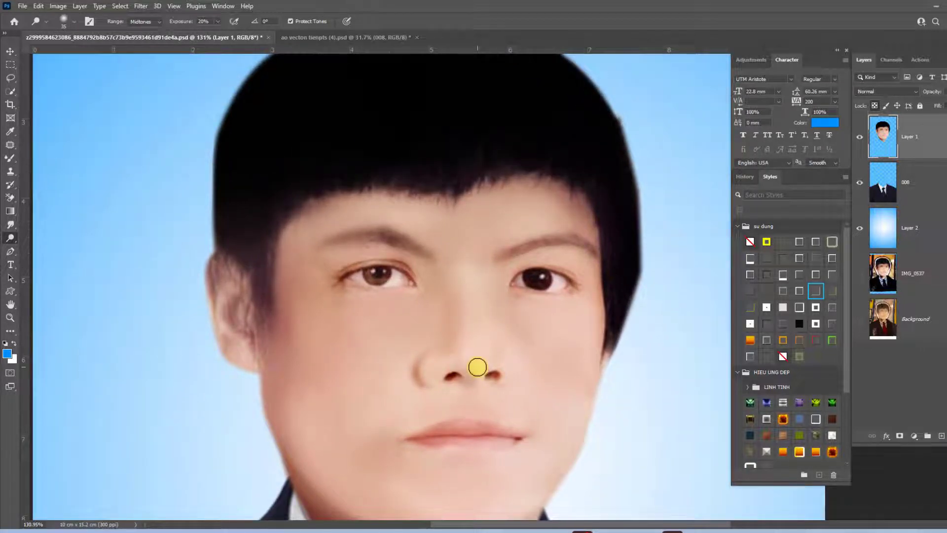
{"action": "key", "text": "ctrl+0"}
Fade the dodge lightening to 67% opacity and save the document
{"action": "key", "text": "ctrl+shift+f"}
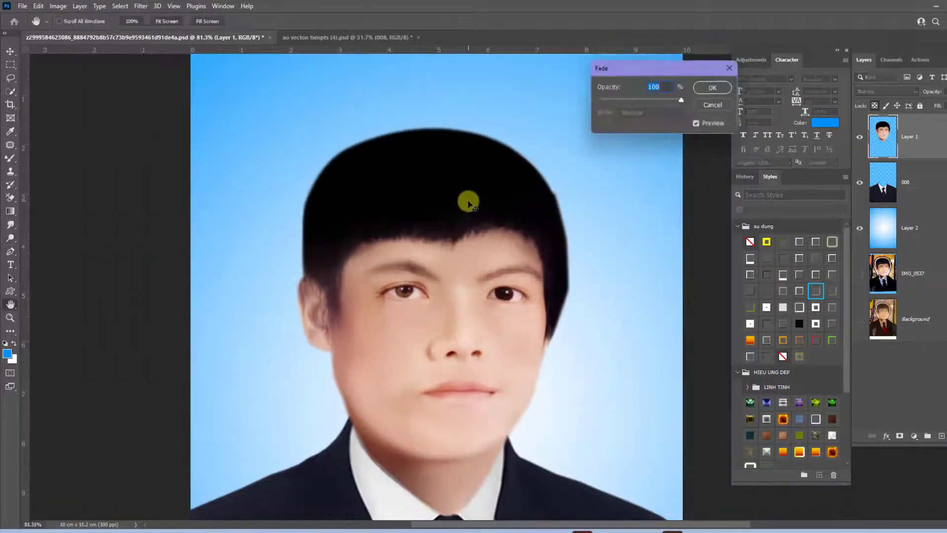
{"action": "left_click_drag", "start_coordinate": [658, 102], "coordinate": [651, 101]}
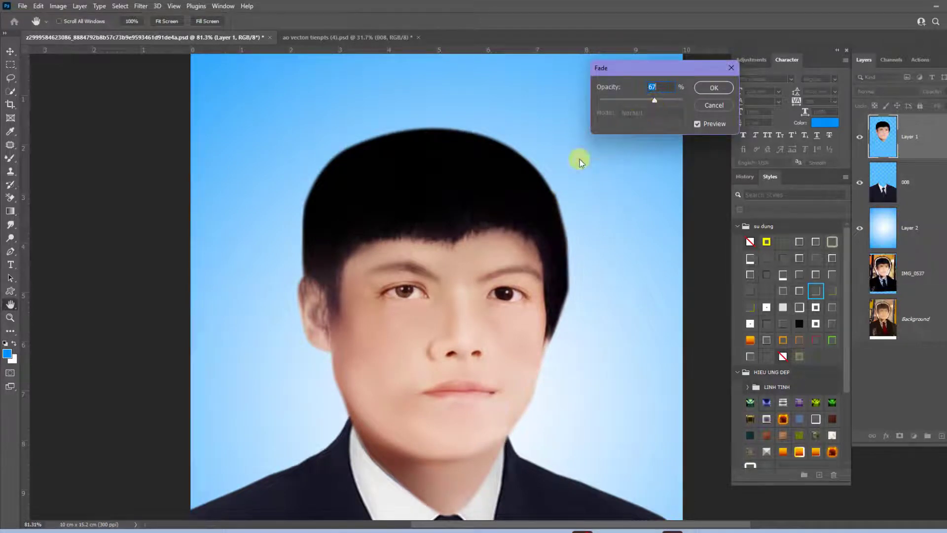
{"action": "key", "text": "Return"}
{"action": "key", "text": "o"}
{"action": "scroll", "coordinate": [506, 258], "scroll_direction": "down", "scroll_amount": 2}
{"action": "key", "text": "ctrl+s"}
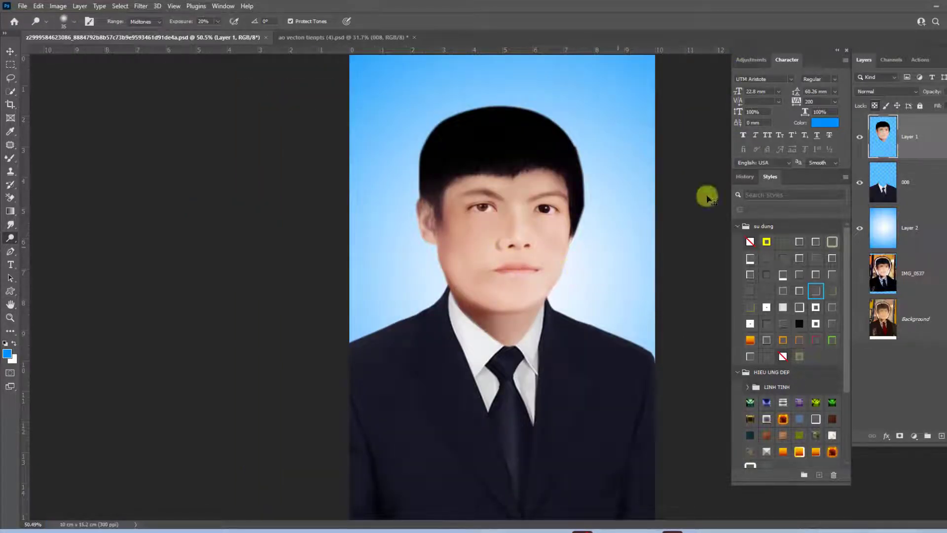
{"action": "key", "text": "ctrl+minus"}
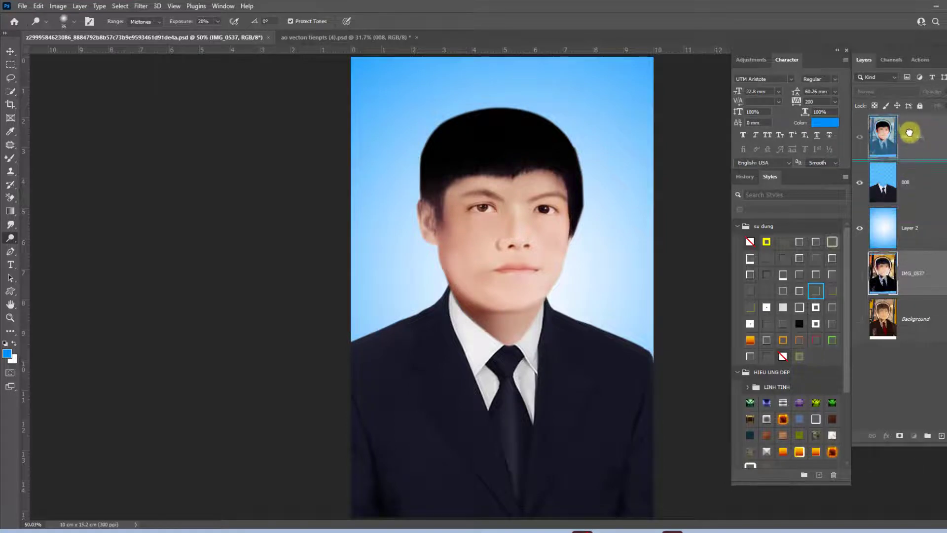
Move the IMG_0537 layer to the top and toggle it to compare with the clean portrait
{"action": "left_click_drag", "start_coordinate": [916, 276], "coordinate": [861, 136]}
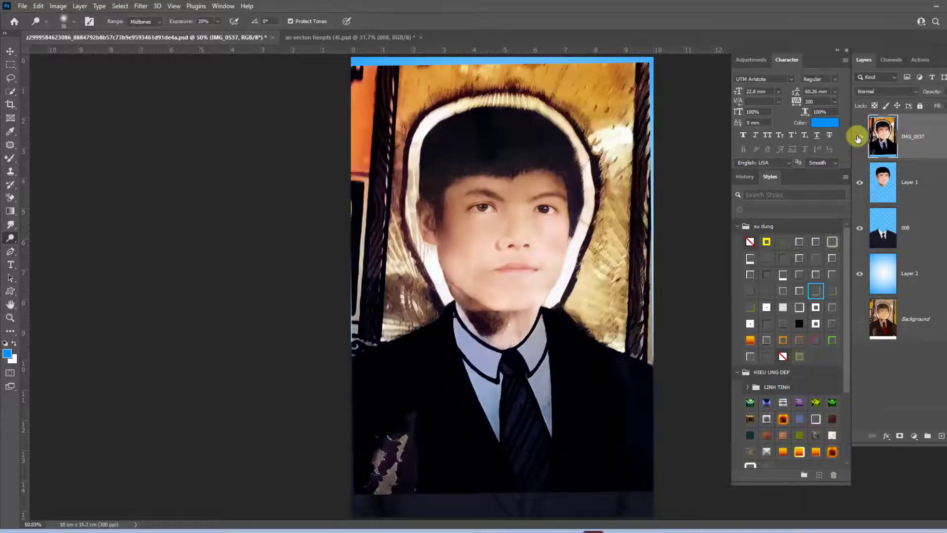
{"action": "left_click", "coordinate": [858, 137]}
{"action": "left_click", "coordinate": [858, 138]}
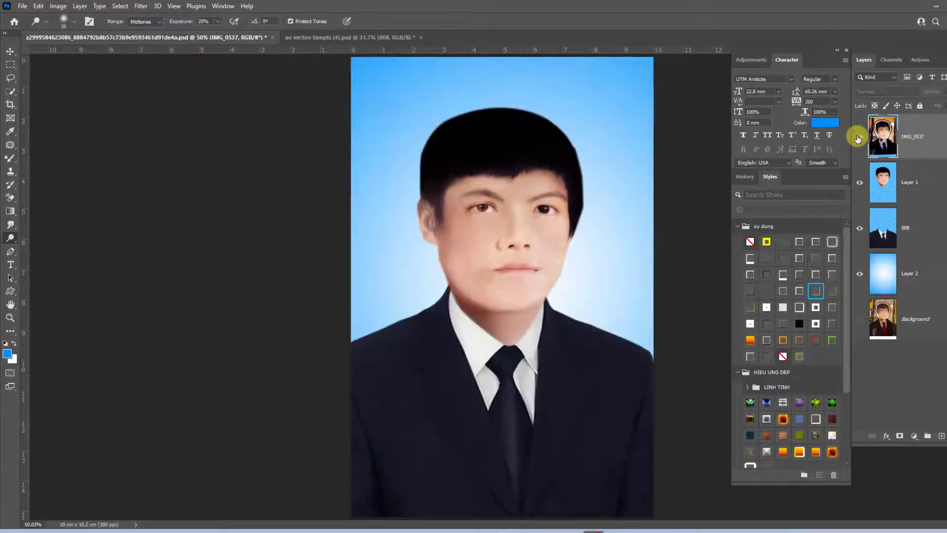
{"action": "left_click", "coordinate": [858, 138]}
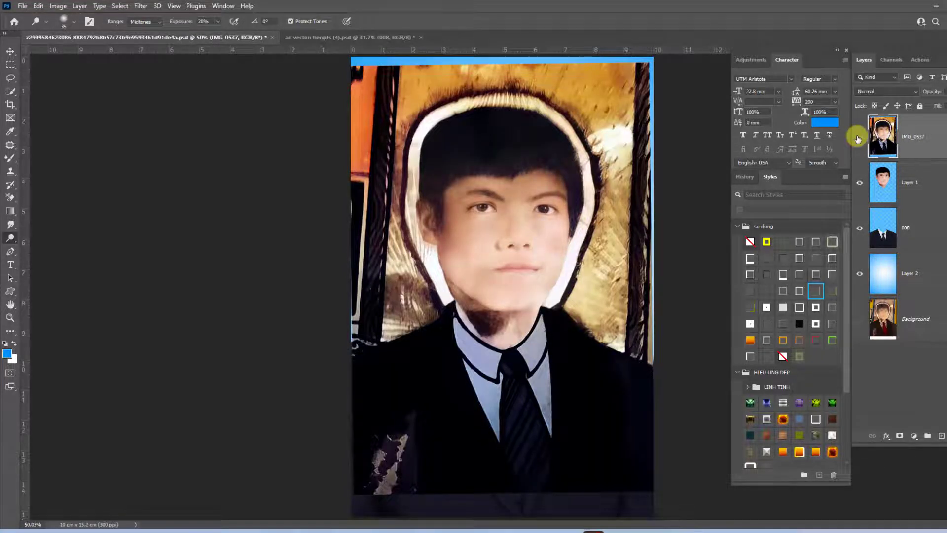
{"action": "left_click", "coordinate": [859, 138]}
{"action": "scroll", "coordinate": [524, 271], "scroll_direction": "up", "scroll_amount": 3}
{"action": "scroll", "coordinate": [524, 271], "scroll_direction": "up", "scroll_amount": 1}
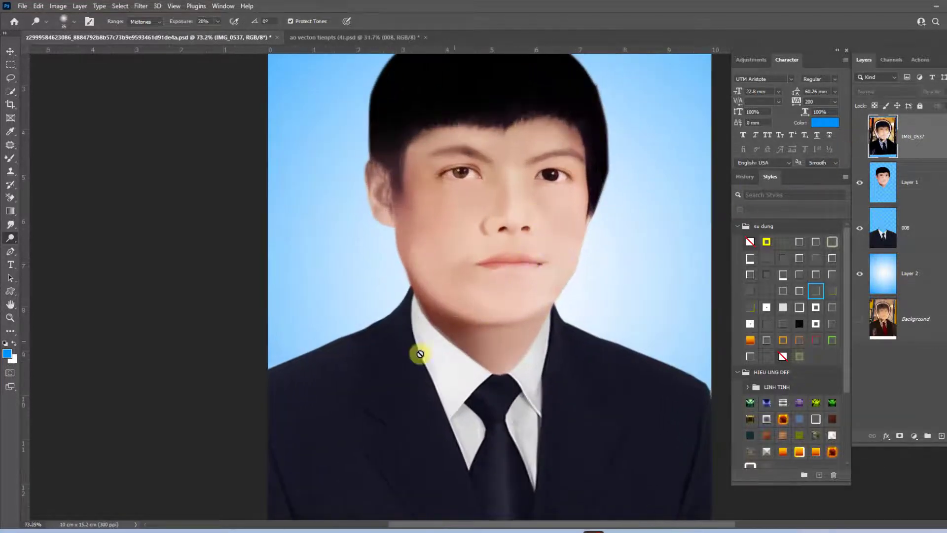
{"action": "scroll", "coordinate": [417, 355], "scroll_direction": "up", "scroll_amount": 1}
{"action": "left_click", "coordinate": [859, 139]}
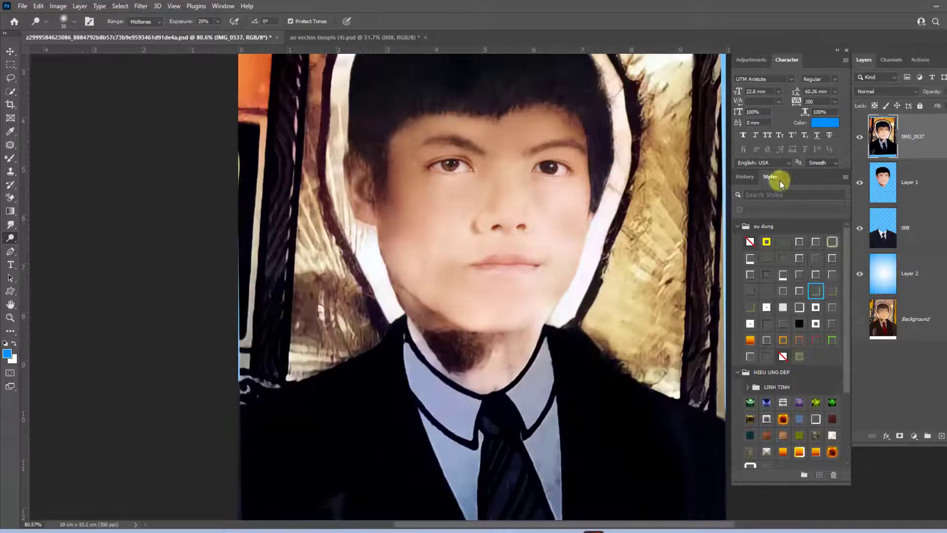
Outline the jawline with the Patch tool, feather it 3 px, and copy it to Layer 3
{"action": "key", "text": "j"}
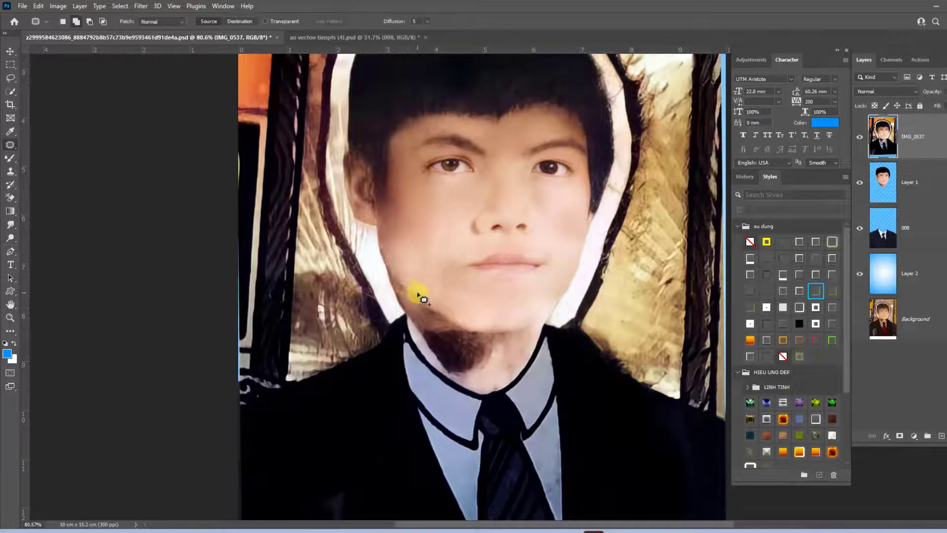
{"action": "scroll", "coordinate": [418, 296], "scroll_direction": "up", "scroll_amount": 1}
{"action": "scroll", "coordinate": [392, 286], "scroll_direction": "up", "scroll_amount": 1}
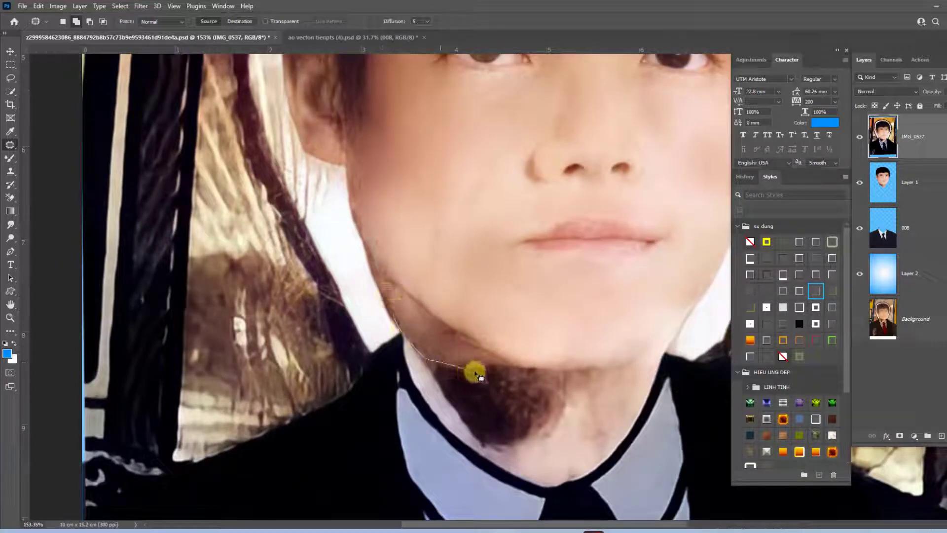
{"action": "left_click_drag", "start_coordinate": [421, 354], "coordinate": [376, 249]}
{"action": "left_click_drag", "start_coordinate": [409, 286], "coordinate": [569, 265]}
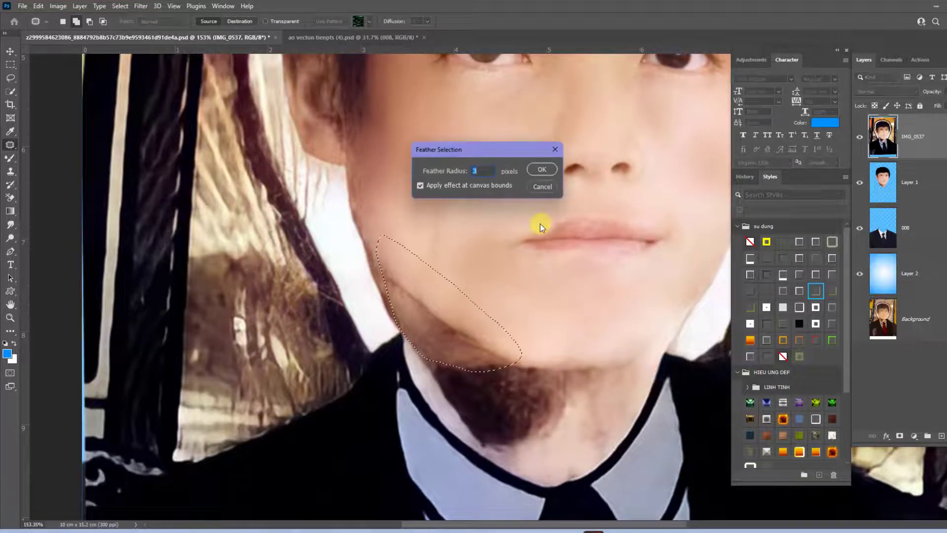
{"action": "key", "text": "Return"}
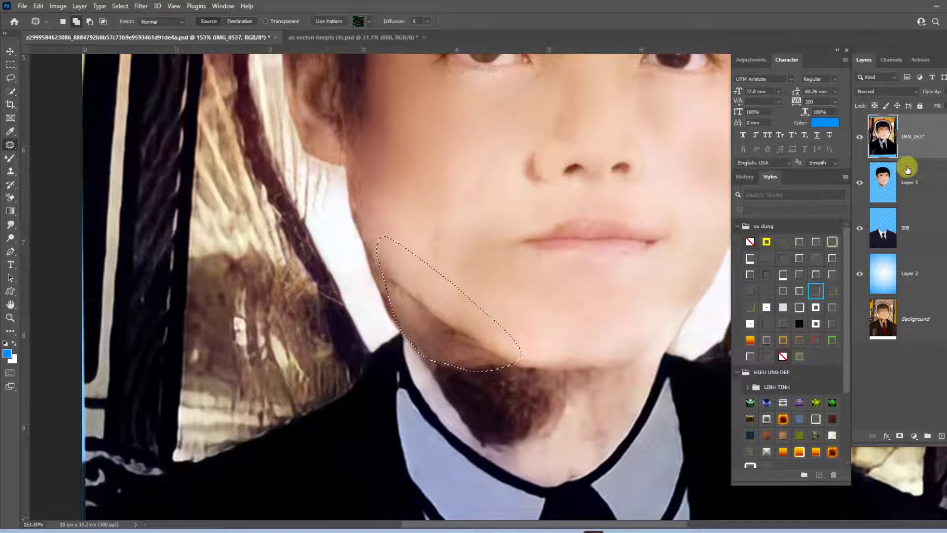
{"action": "key", "text": "ctrl+j"}
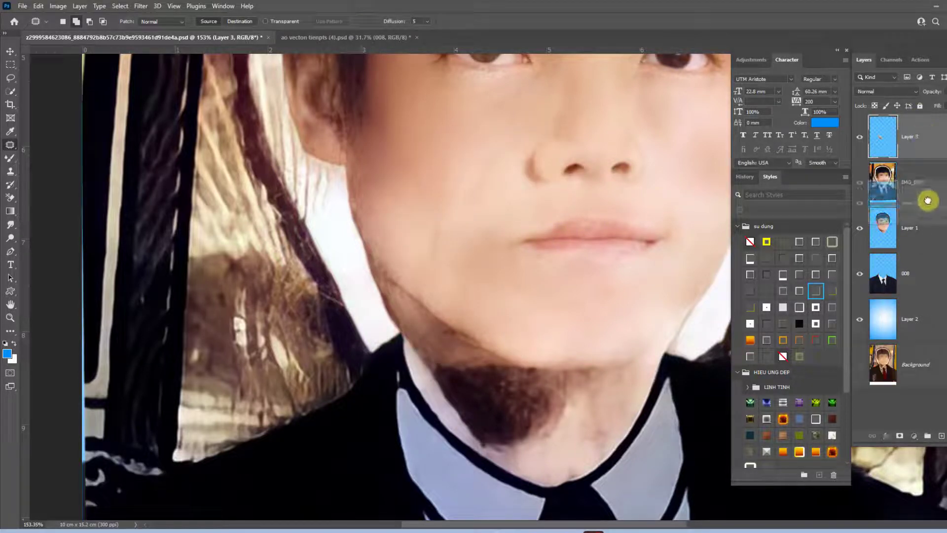
Place Layer 3 below IMG_0537, hide IMG_0537, and set the Mixer Brush to size 50
{"action": "left_click_drag", "start_coordinate": [926, 138], "coordinate": [927, 204]}
{"action": "left_click", "coordinate": [859, 137]}
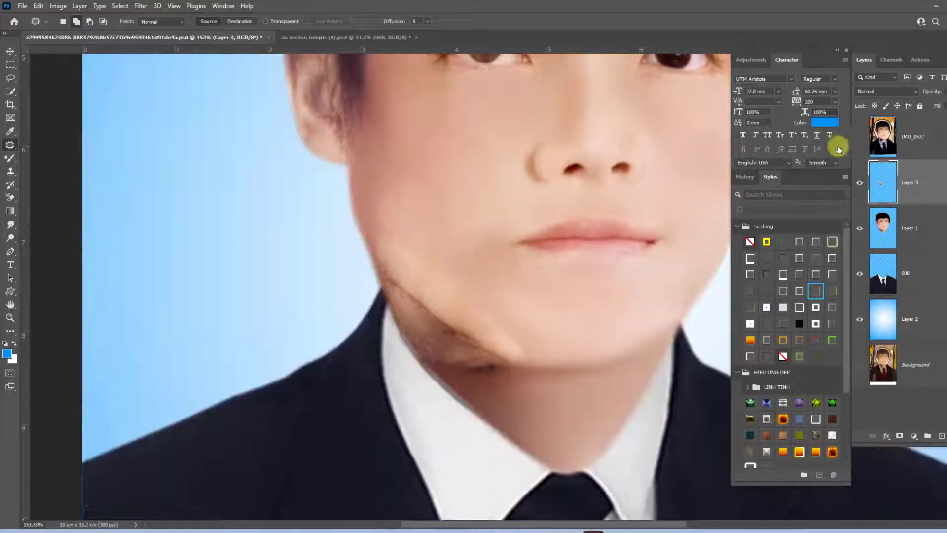
{"action": "scroll", "coordinate": [612, 239], "scroll_direction": "down", "scroll_amount": 2}
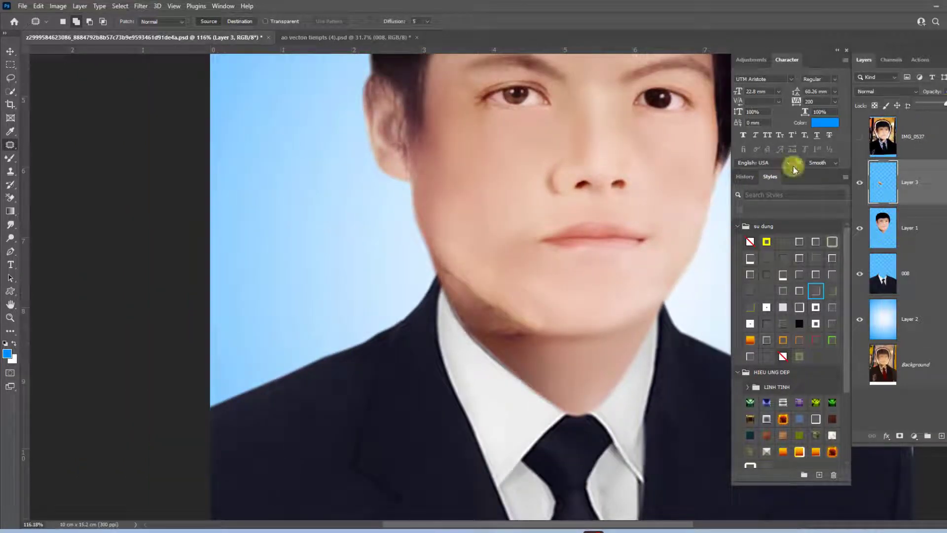
{"action": "key", "text": "r"}
{"action": "key", "text": "b"}
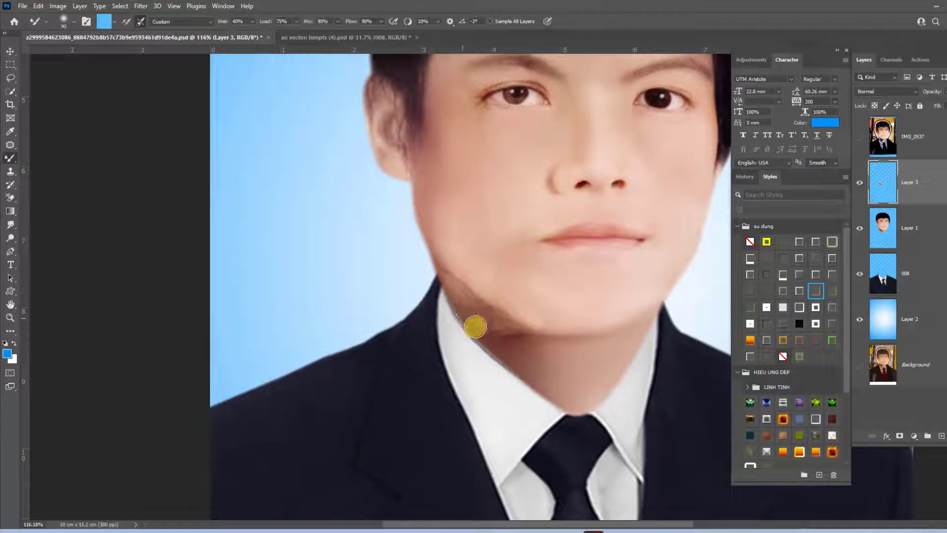
{"action": "key", "text": "bracketleft"}
{"action": "key", "text": "bracketleft"}
{"action": "key", "text": "bracketleft"}
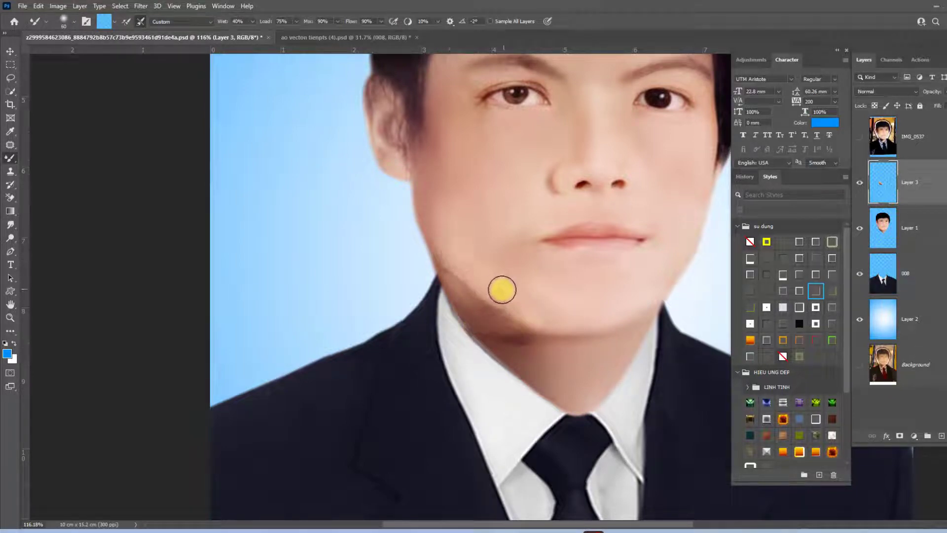
Apply Color Balance and a slightly darker Curves to the jaw piece, then merge Layer 1 into it
{"action": "key", "text": "ctrl+b"}
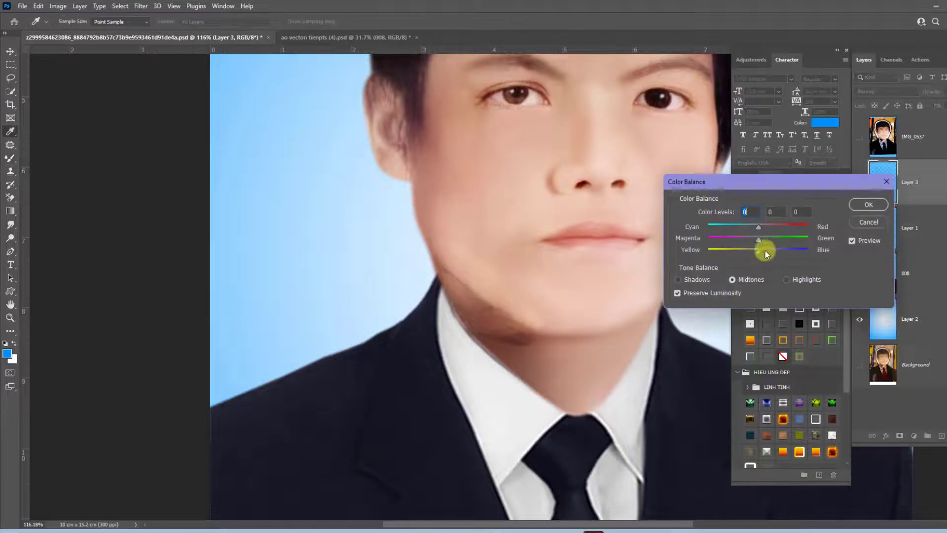
{"action": "key", "text": "Return"}
{"action": "key", "text": "ctrl+m"}
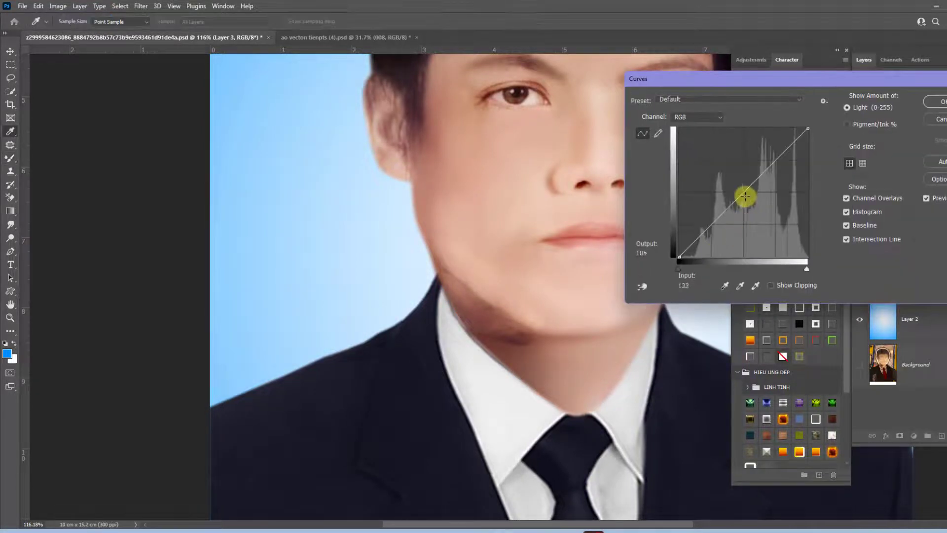
{"action": "left_click_drag", "start_coordinate": [744, 196], "coordinate": [750, 200]}
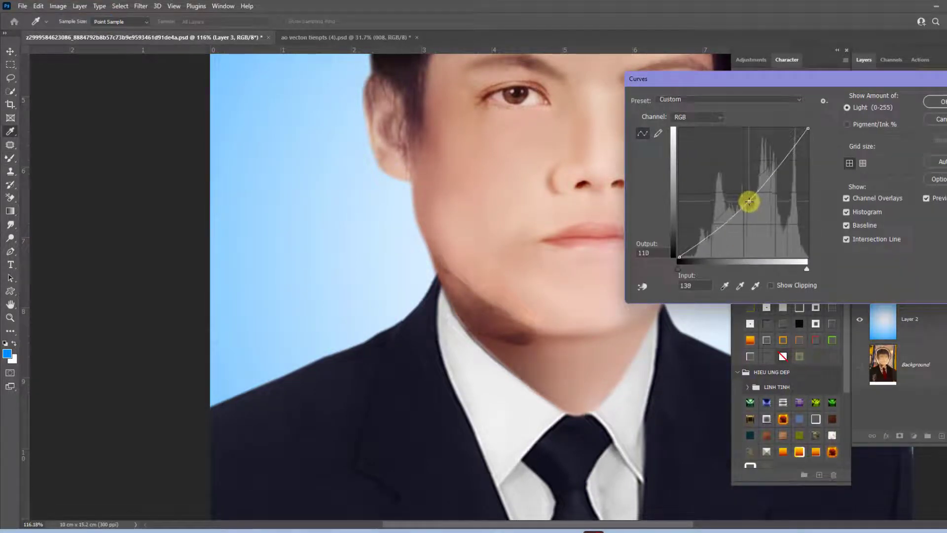
{"action": "key", "text": "Return"}
{"action": "key", "text": "e"}
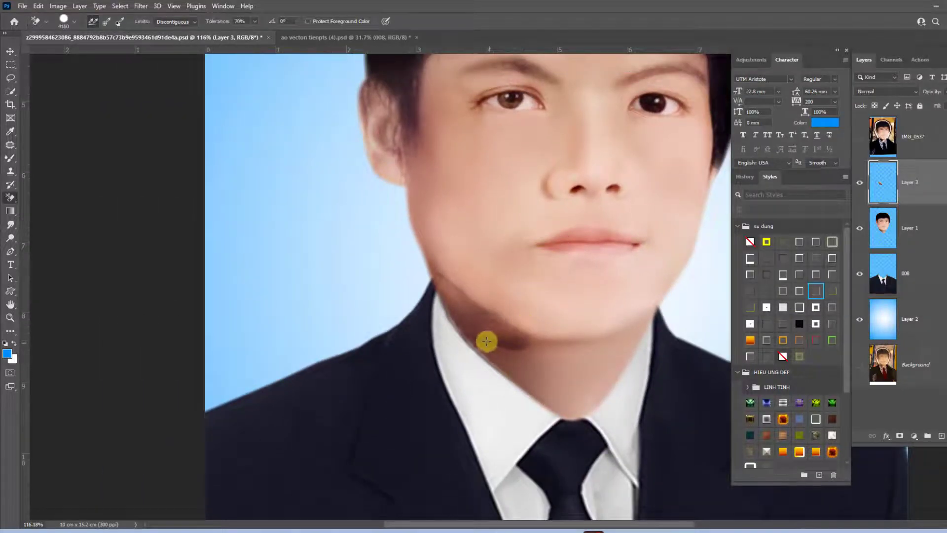
{"action": "key", "text": "b"}
{"action": "key", "text": "ctrl+e"}
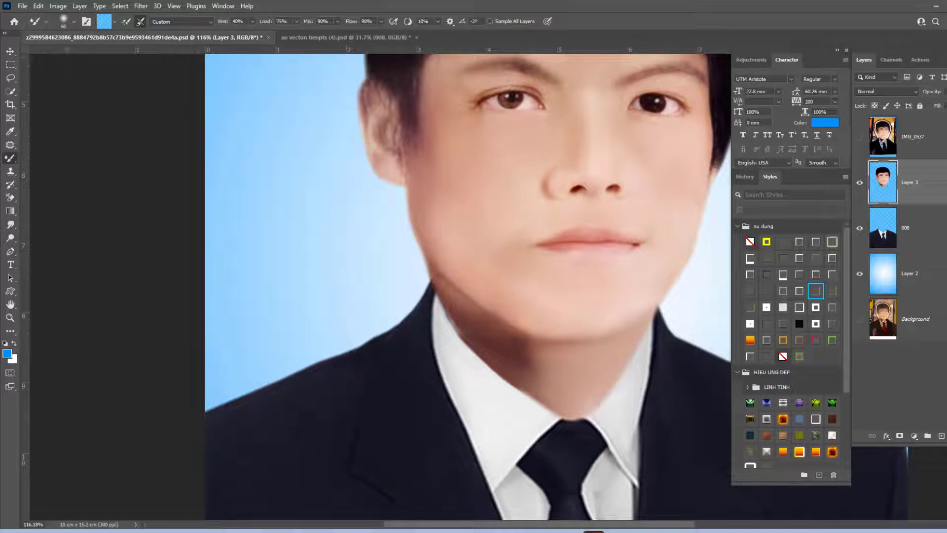
Blend the jaw shadow along the collar and move Layer 3 below the 008 suit layer
{"action": "scroll", "coordinate": [490, 311], "scroll_direction": "down", "scroll_amount": 1}
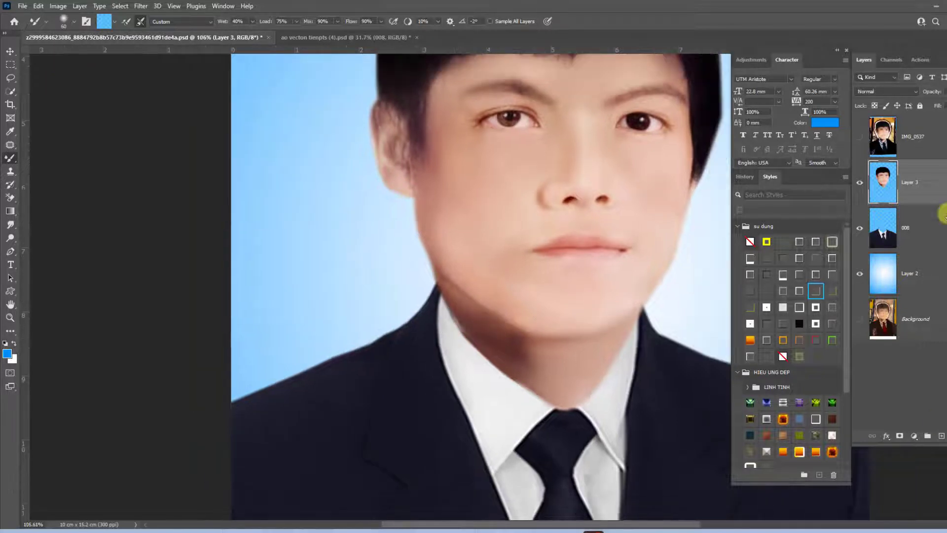
{"action": "scroll", "coordinate": [491, 302], "scroll_direction": "up", "scroll_amount": 1}
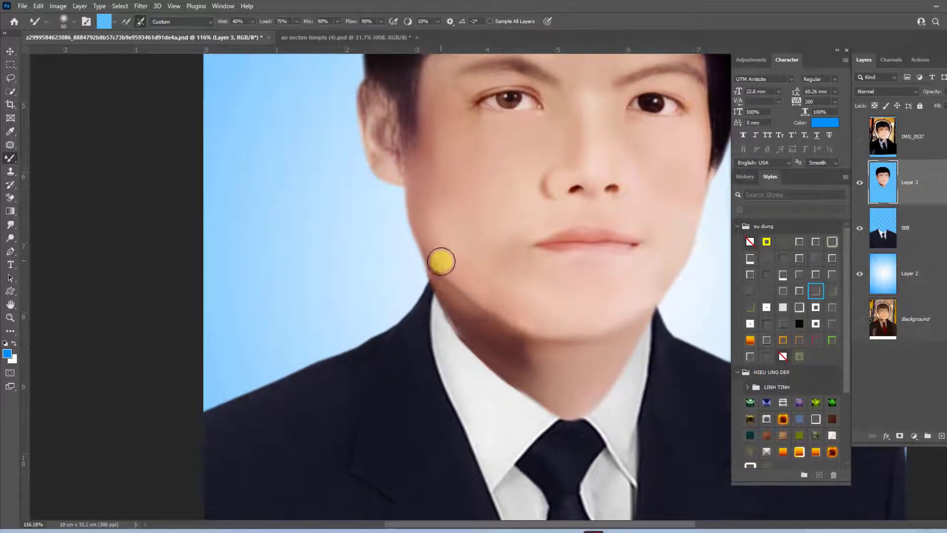
{"action": "left_click_drag", "start_coordinate": [473, 328], "coordinate": [446, 332]}
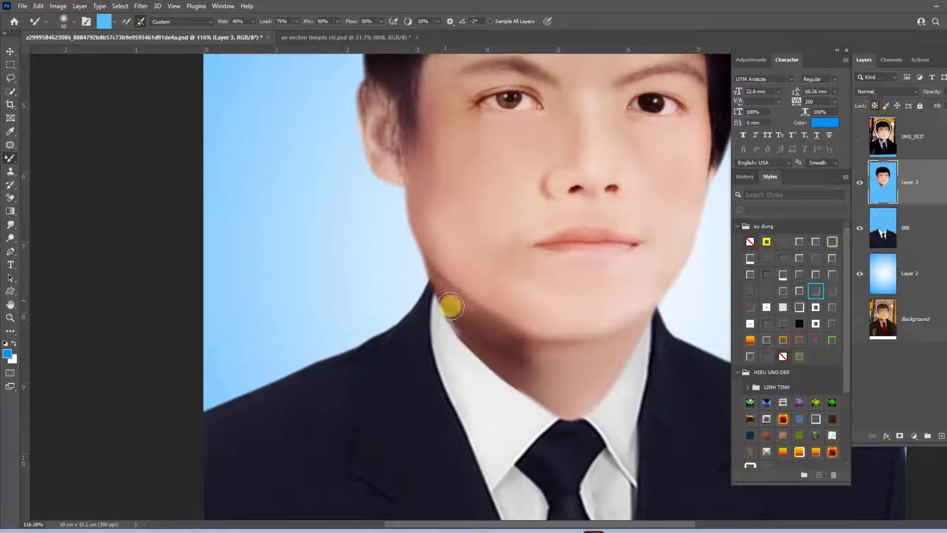
{"action": "left_click_drag", "start_coordinate": [451, 306], "coordinate": [489, 369]}
{"action": "left_click_drag", "start_coordinate": [909, 192], "coordinate": [909, 244]}
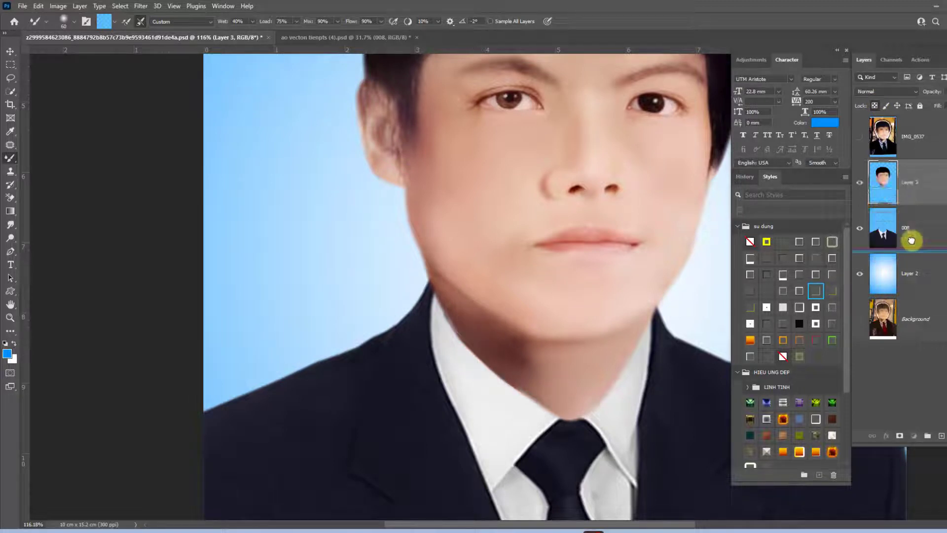
{"action": "mouse_move", "coordinate": [474, 321]}
{"action": "left_mouse_down"}
{"action": "mouse_move", "coordinate": [534, 368]}
{"action": "mouse_move", "coordinate": [477, 310]}
{"action": "left_mouse_up"}
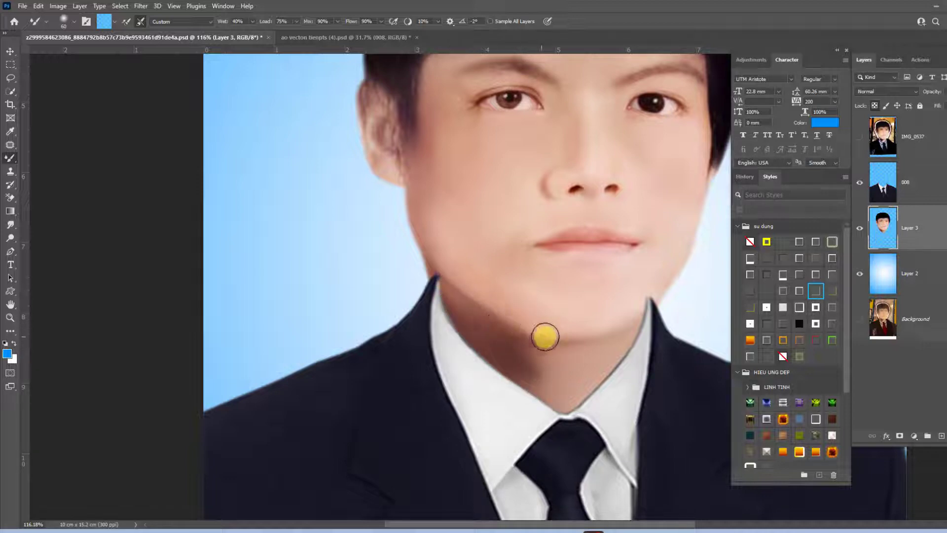
{"action": "left_click_drag", "start_coordinate": [476, 310], "coordinate": [543, 334]}
On layer 008, erase the yellowish and skin-coloured fringes along the collar, jacket and neck edges
{"action": "left_click", "coordinate": [898, 183]}
{"action": "key", "text": "e"}
{"action": "scroll", "coordinate": [651, 302], "scroll_direction": "up", "scroll_amount": 1}
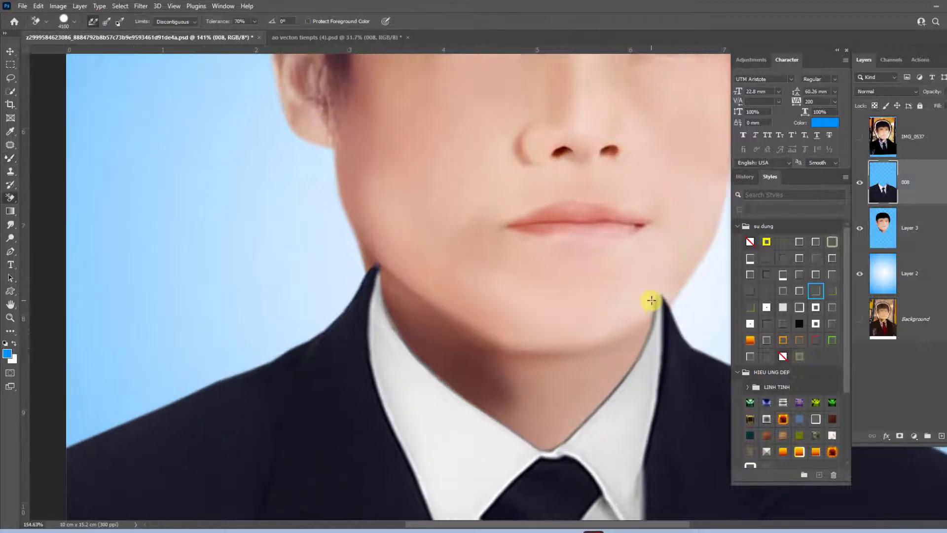
{"action": "key", "text": "shift+e"}
{"action": "scroll", "coordinate": [662, 304], "scroll_direction": "up", "scroll_amount": 1}
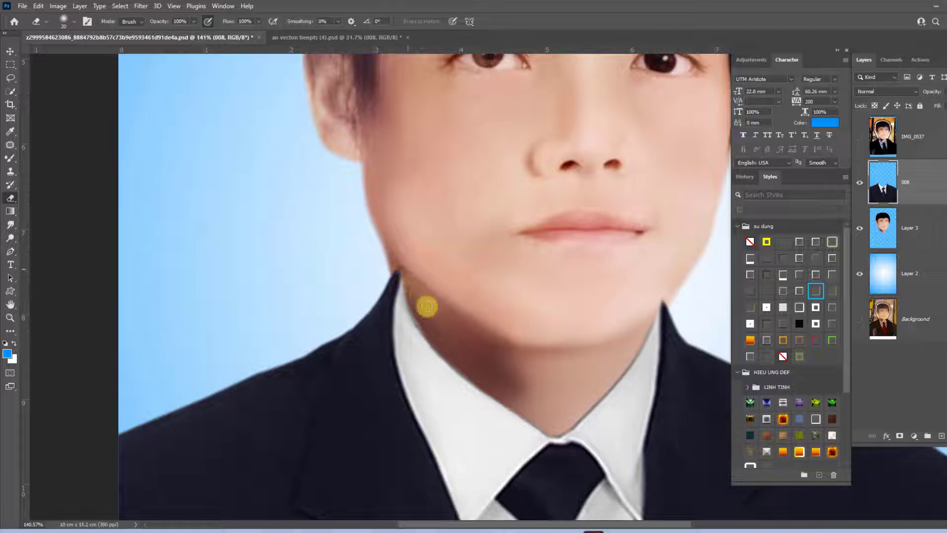
{"action": "mouse_move", "coordinate": [441, 343]}
{"action": "left_mouse_down"}
{"action": "mouse_move", "coordinate": [413, 313]}
{"action": "mouse_move", "coordinate": [393, 264]}
{"action": "mouse_move", "coordinate": [454, 364]}
{"action": "mouse_move", "coordinate": [557, 417]}
{"action": "left_mouse_up"}
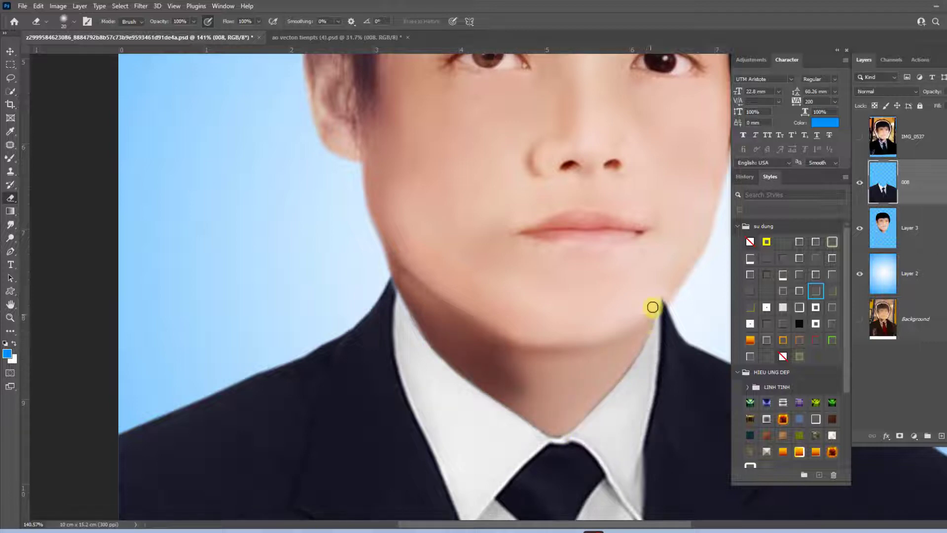
{"action": "left_click_drag", "start_coordinate": [653, 304], "coordinate": [617, 361]}
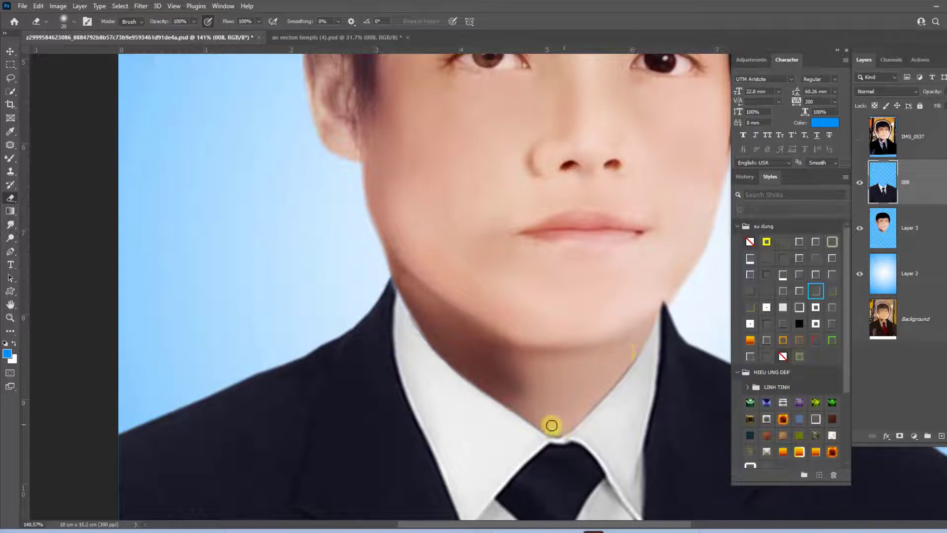
{"action": "mouse_move", "coordinate": [551, 425]}
{"action": "left_mouse_down"}
{"action": "mouse_move", "coordinate": [469, 378]}
{"action": "mouse_move", "coordinate": [421, 315]}
{"action": "left_mouse_up"}
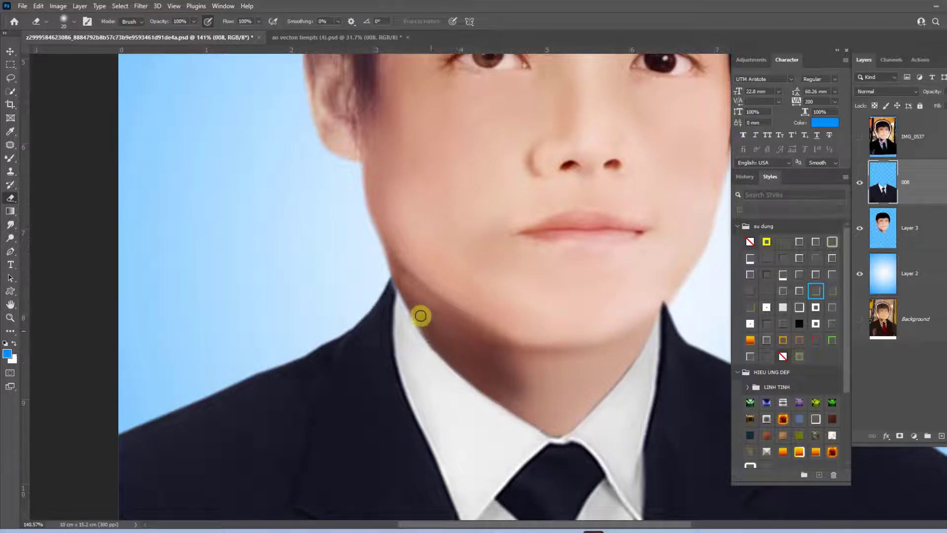
{"action": "scroll", "coordinate": [615, 306], "scroll_direction": "down", "scroll_amount": 2}
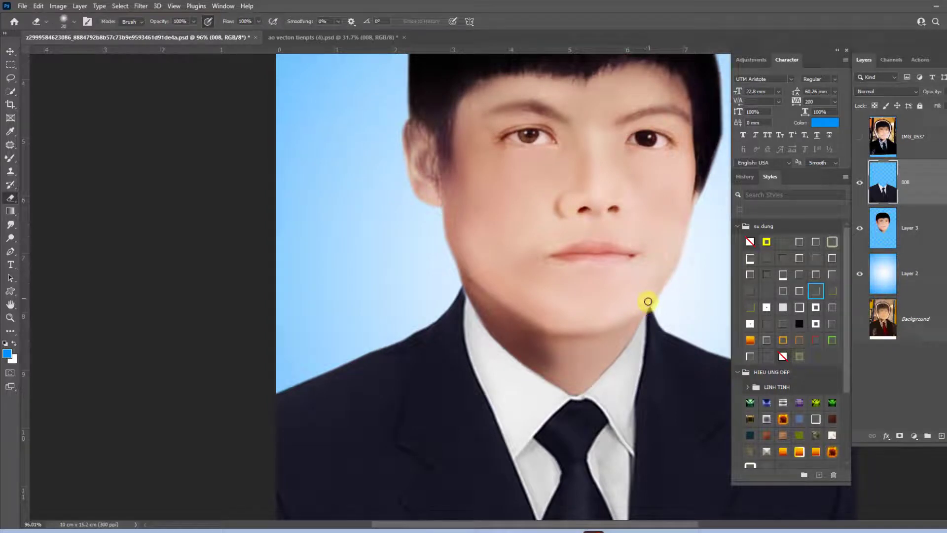
{"action": "mouse_move", "coordinate": [581, 388]}
{"action": "left_mouse_down"}
{"action": "mouse_move", "coordinate": [486, 317]}
{"action": "mouse_move", "coordinate": [489, 331]}
{"action": "left_mouse_up"}
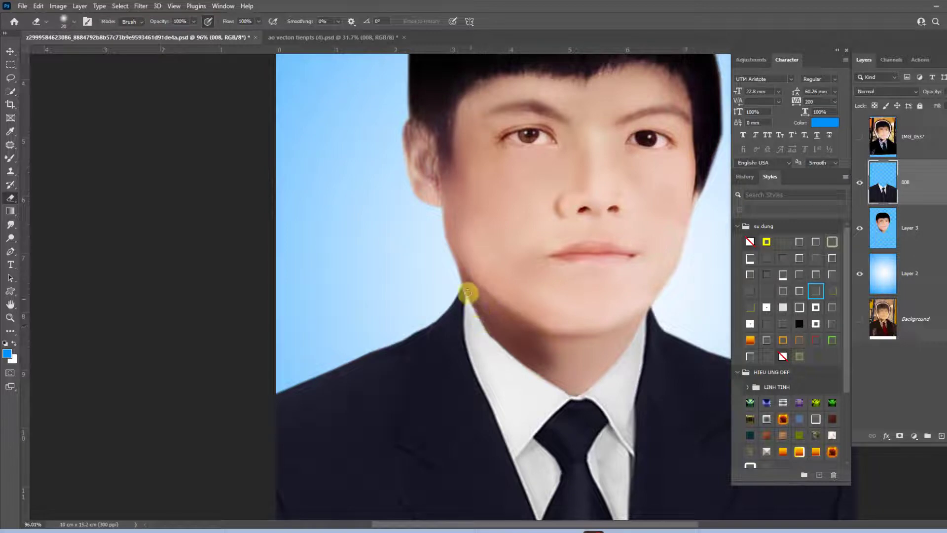
{"action": "scroll", "coordinate": [518, 323], "scroll_direction": "down", "scroll_amount": 5}
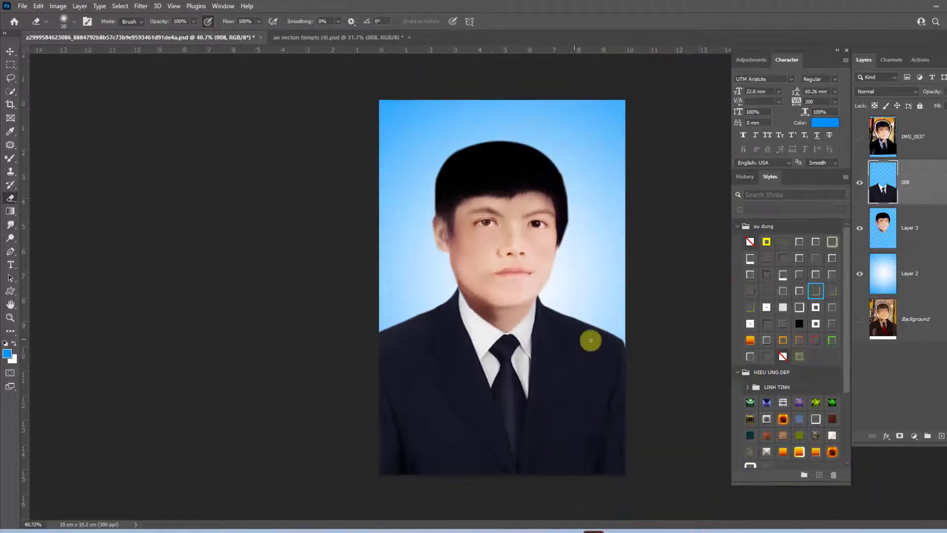
Toggle the original IMG_0537 photo on and off to compare it with the retouch
{"action": "left_click", "coordinate": [860, 136]}
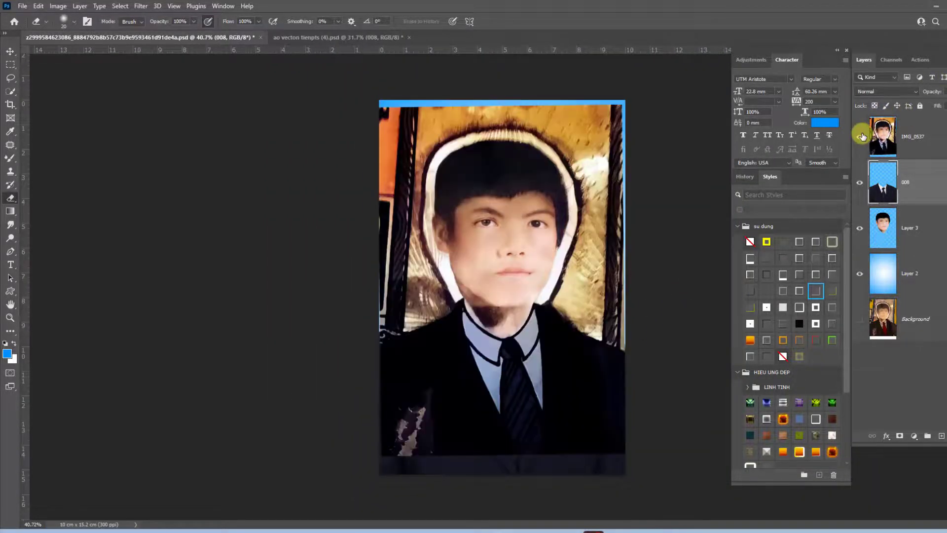
{"action": "left_click", "coordinate": [860, 136]}
{"action": "left_click", "coordinate": [860, 137]}
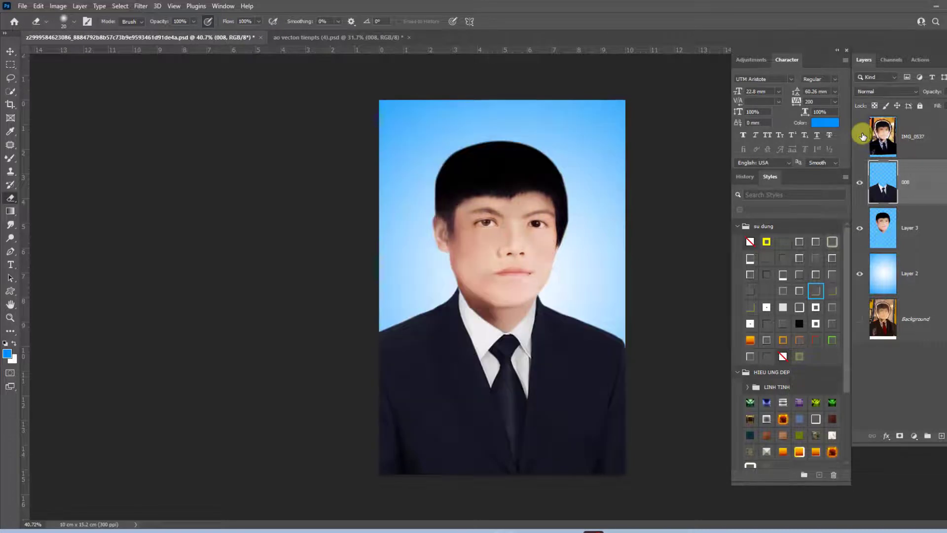
{"action": "left_click", "coordinate": [860, 136]}
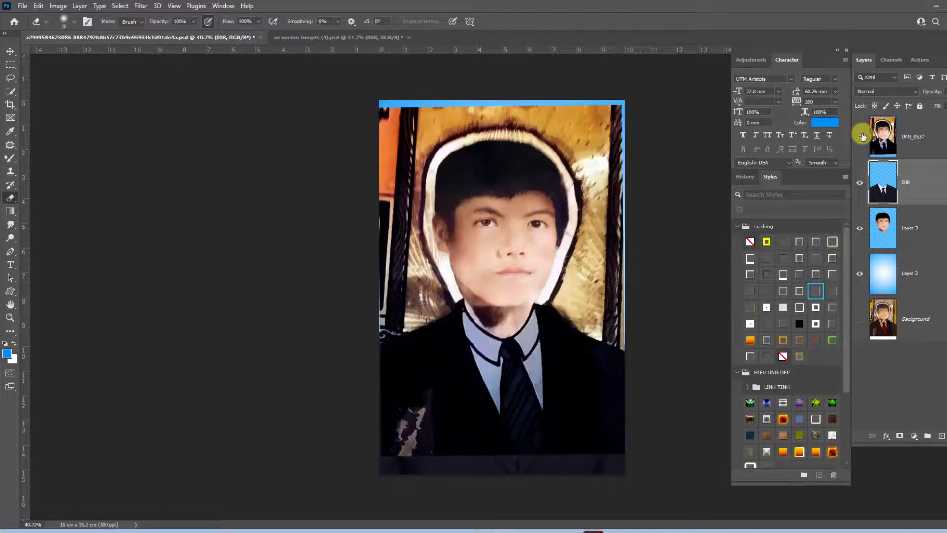
{"action": "left_click", "coordinate": [860, 136]}
{"action": "scroll", "coordinate": [541, 318], "scroll_direction": "up", "scroll_amount": 3}
{"action": "scroll", "coordinate": [541, 318], "scroll_direction": "up", "scroll_amount": 3}
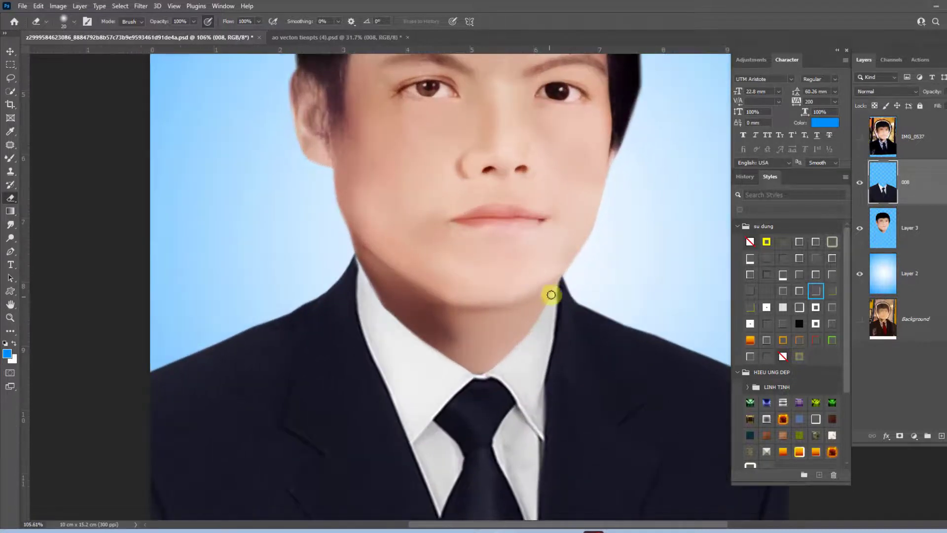
Burn darker shading on Layer 3 under the chin, along the jaw and down the neck
{"action": "left_click", "coordinate": [904, 227]}
{"action": "key", "text": "o"}
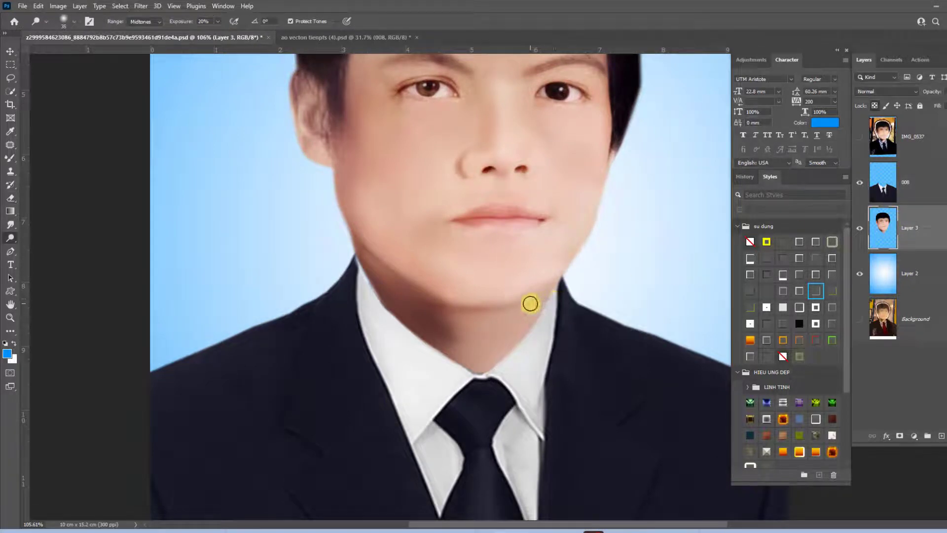
{"action": "left_click_drag", "start_coordinate": [530, 304], "coordinate": [552, 288]}
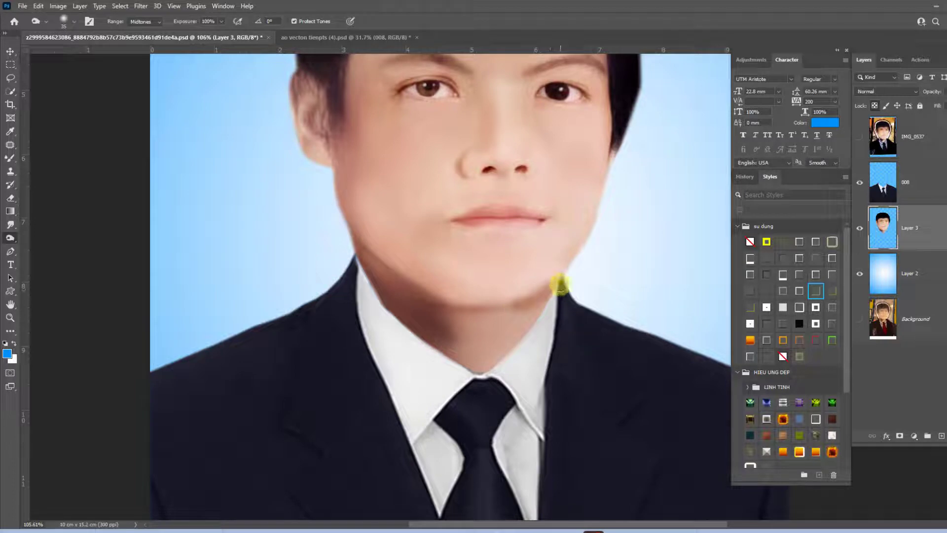
{"action": "mouse_move", "coordinate": [514, 313]}
{"action": "left_mouse_down"}
{"action": "mouse_move", "coordinate": [469, 310]}
{"action": "mouse_move", "coordinate": [566, 282]}
{"action": "left_mouse_up"}
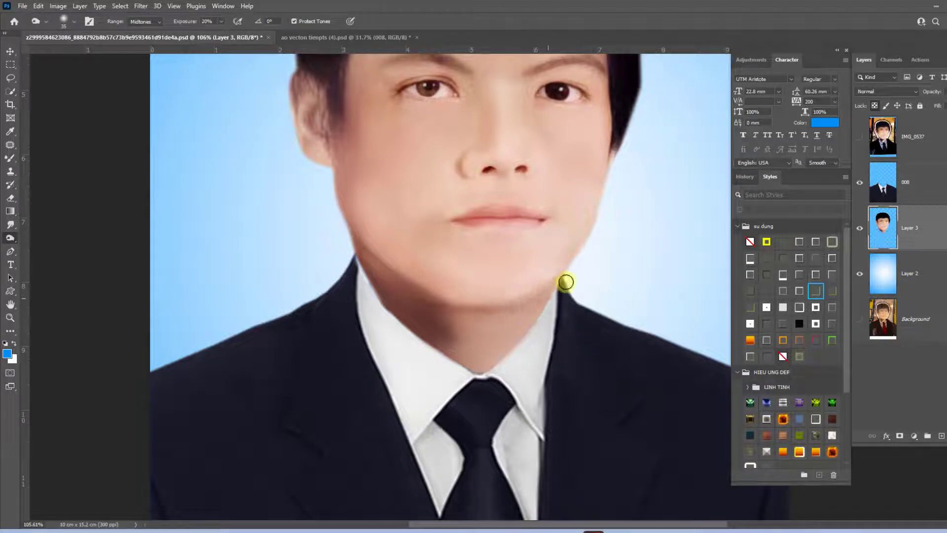
{"action": "mouse_move", "coordinate": [500, 311]}
{"action": "left_mouse_down"}
{"action": "mouse_move", "coordinate": [448, 303]}
{"action": "mouse_move", "coordinate": [489, 333]}
{"action": "mouse_move", "coordinate": [516, 328]}
{"action": "mouse_move", "coordinate": [504, 345]}
{"action": "mouse_move", "coordinate": [446, 334]}
{"action": "mouse_move", "coordinate": [499, 321]}
{"action": "mouse_move", "coordinate": [465, 319]}
{"action": "left_mouse_up"}
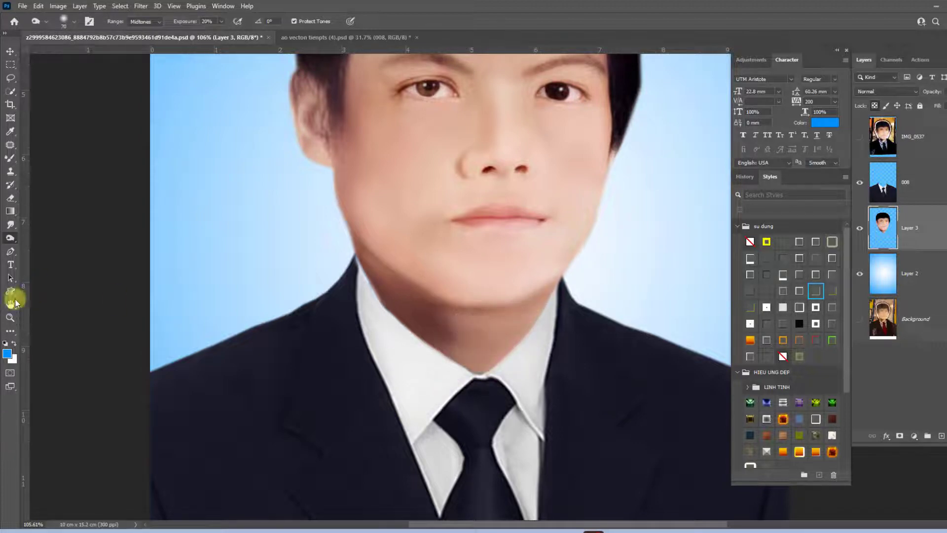
{"action": "left_click_drag", "start_coordinate": [16, 243], "coordinate": [48, 248]}
{"action": "mouse_move", "coordinate": [511, 302]}
{"action": "left_mouse_down"}
{"action": "mouse_move", "coordinate": [506, 348]}
{"action": "mouse_move", "coordinate": [434, 321]}
{"action": "mouse_move", "coordinate": [529, 306]}
{"action": "mouse_move", "coordinate": [455, 353]}
{"action": "mouse_move", "coordinate": [479, 330]}
{"action": "mouse_move", "coordinate": [570, 285]}
{"action": "mouse_move", "coordinate": [413, 366]}
{"action": "mouse_move", "coordinate": [392, 270]}
{"action": "mouse_move", "coordinate": [361, 246]}
{"action": "mouse_move", "coordinate": [380, 269]}
{"action": "mouse_move", "coordinate": [458, 311]}
{"action": "mouse_move", "coordinate": [510, 304]}
{"action": "mouse_move", "coordinate": [556, 283]}
{"action": "left_mouse_up"}
Save the retouched portrait document with Ctrl+S
{"action": "scroll", "coordinate": [556, 282], "scroll_direction": "down", "scroll_amount": 3}
{"action": "scroll", "coordinate": [546, 274], "scroll_direction": "down", "scroll_amount": 3}
{"action": "key", "text": "ctrl+s"}
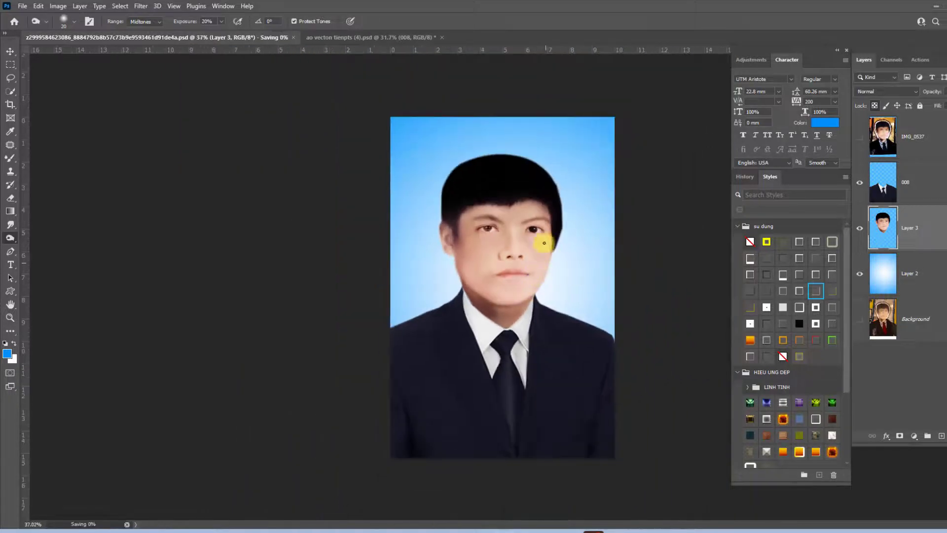
{"action": "scroll", "coordinate": [498, 276], "scroll_direction": "up", "scroll_amount": 2}
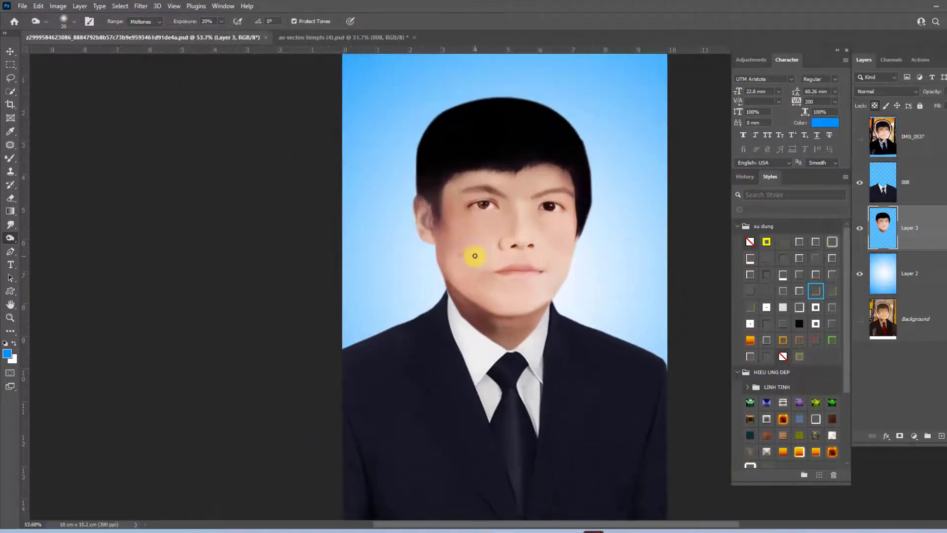
Toggle the IMG_0537 original photo repeatedly to compare, ending with it hidden
{"action": "left_click", "coordinate": [860, 136]}
{"action": "left_click", "coordinate": [860, 136]}
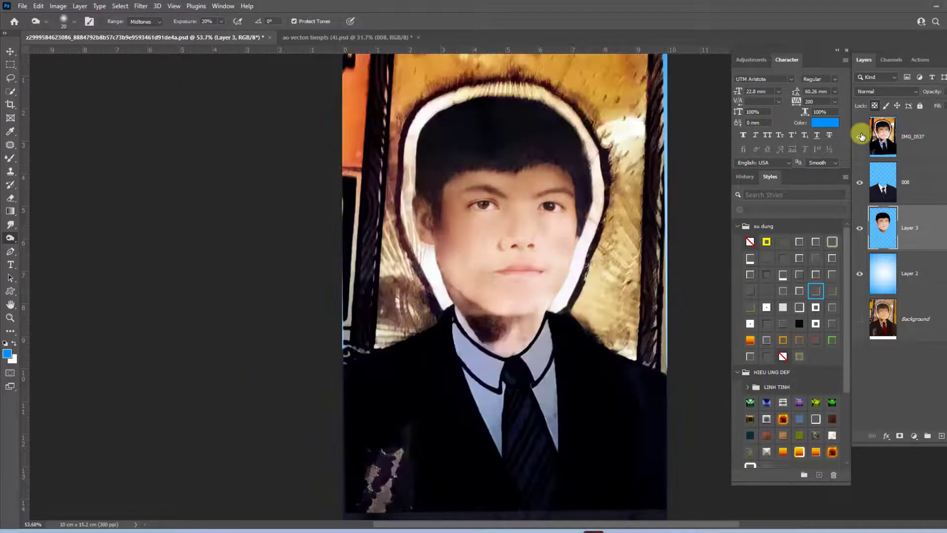
{"action": "left_click", "coordinate": [861, 136]}
{"action": "left_click", "coordinate": [861, 136]}
{"action": "left_click", "coordinate": [861, 136]}
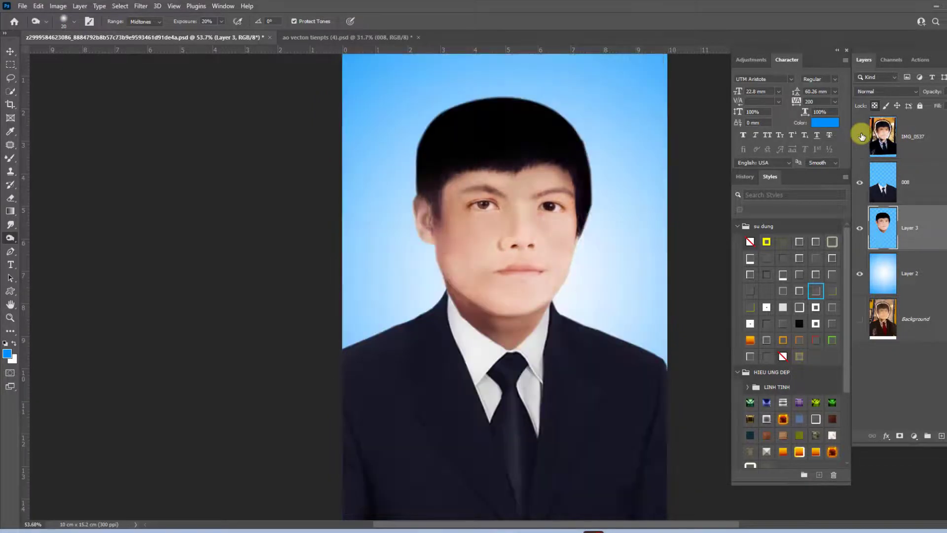
{"action": "left_click", "coordinate": [860, 136]}
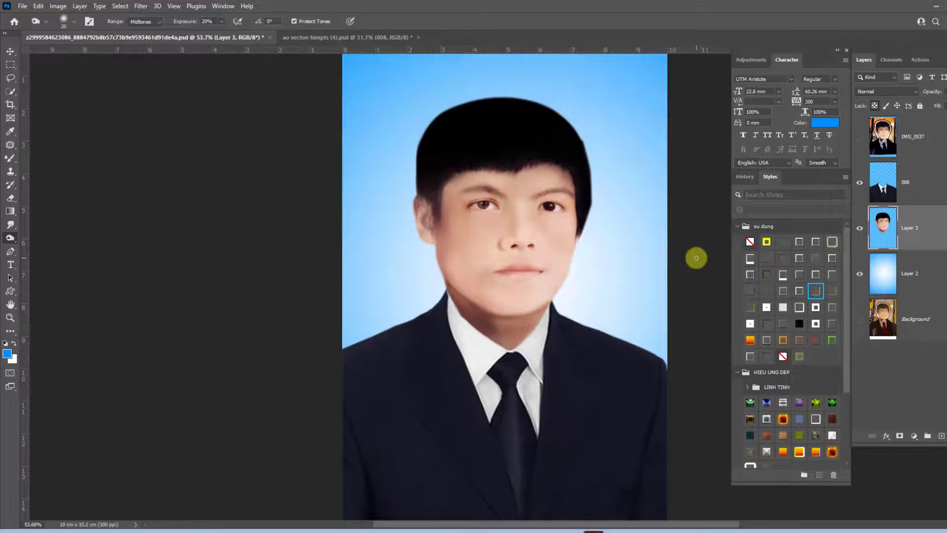
{"action": "scroll", "coordinate": [696, 254], "scroll_direction": "down", "scroll_amount": 3}
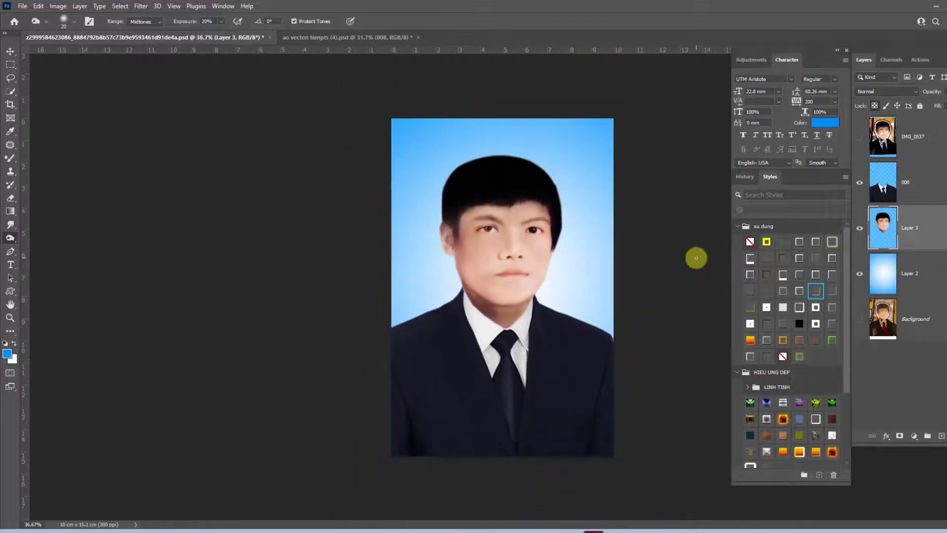
{"action": "left_click", "coordinate": [860, 136]}
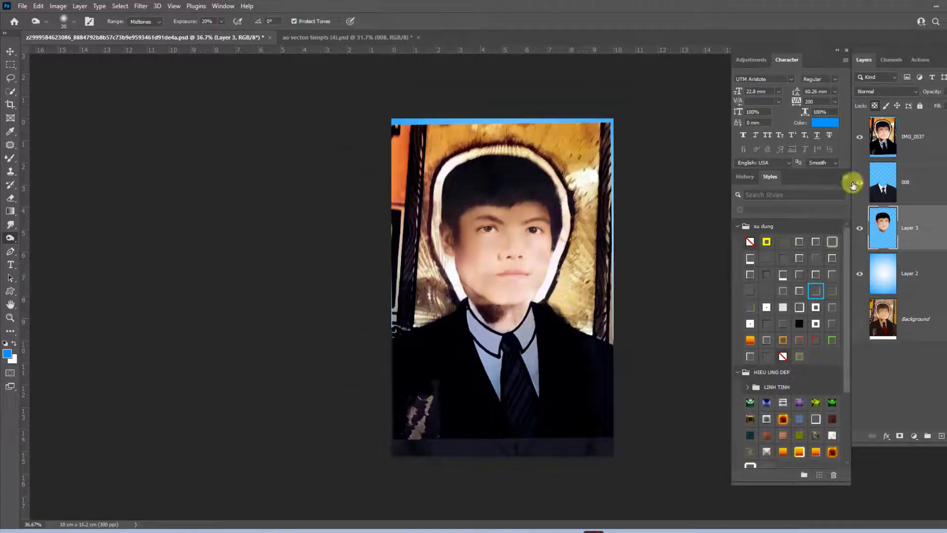
{"action": "left_click", "coordinate": [861, 138]}
{"action": "scroll", "coordinate": [546, 306], "scroll_direction": "down", "scroll_amount": 1}
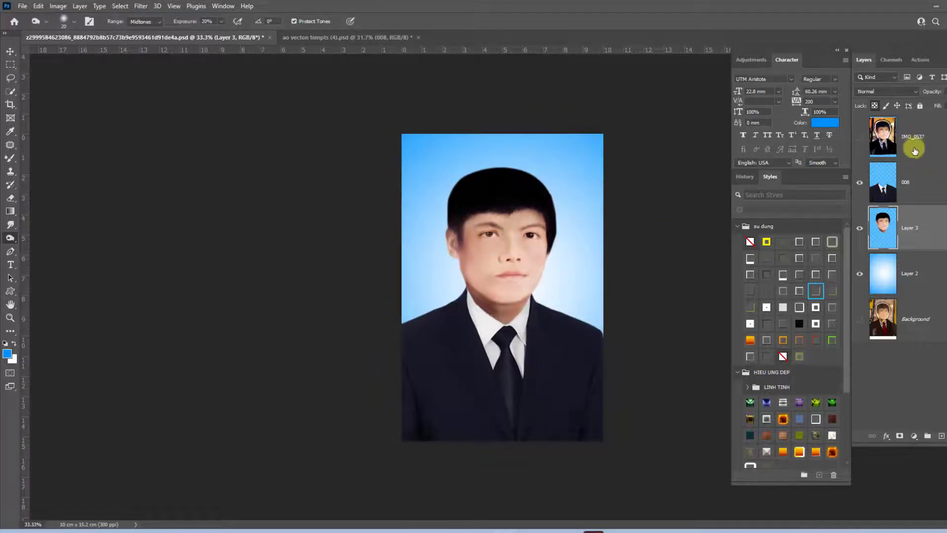
Try a Levels adjustment on suit layer 008, then return to Layer 3
{"action": "left_click", "coordinate": [916, 187]}
{"action": "key", "text": "ctrl+l"}
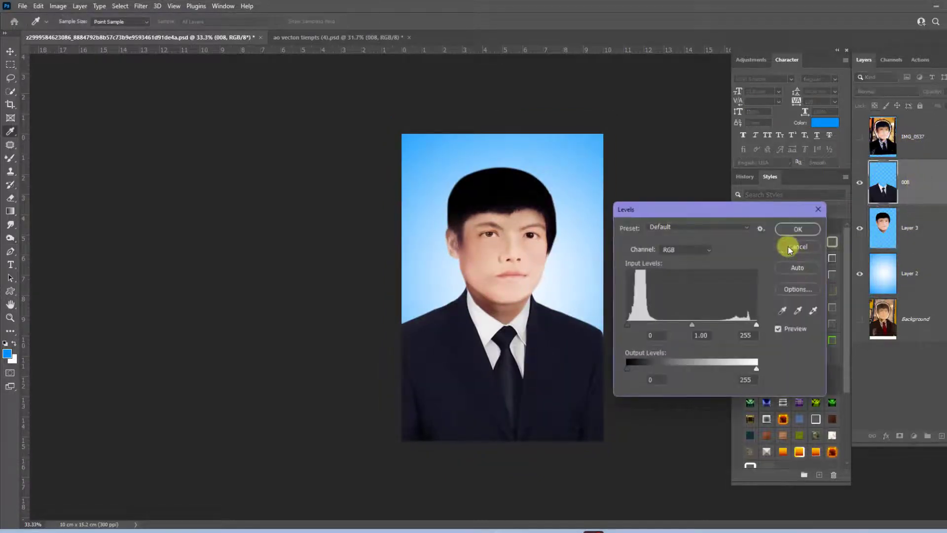
{"action": "key", "text": "Return"}
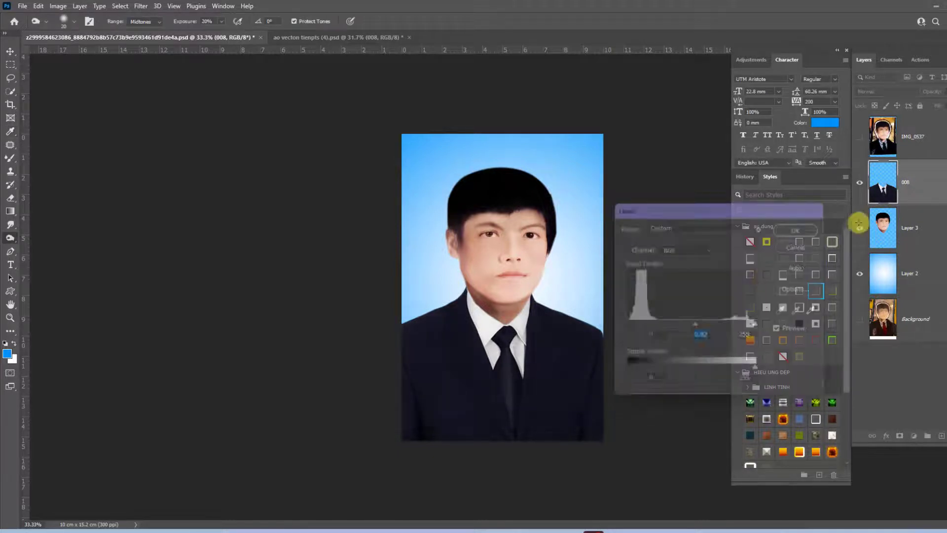
{"action": "left_click", "coordinate": [912, 225]}
Lasso the chin and neck area and brighten it with Levels
{"action": "key", "text": "l"}
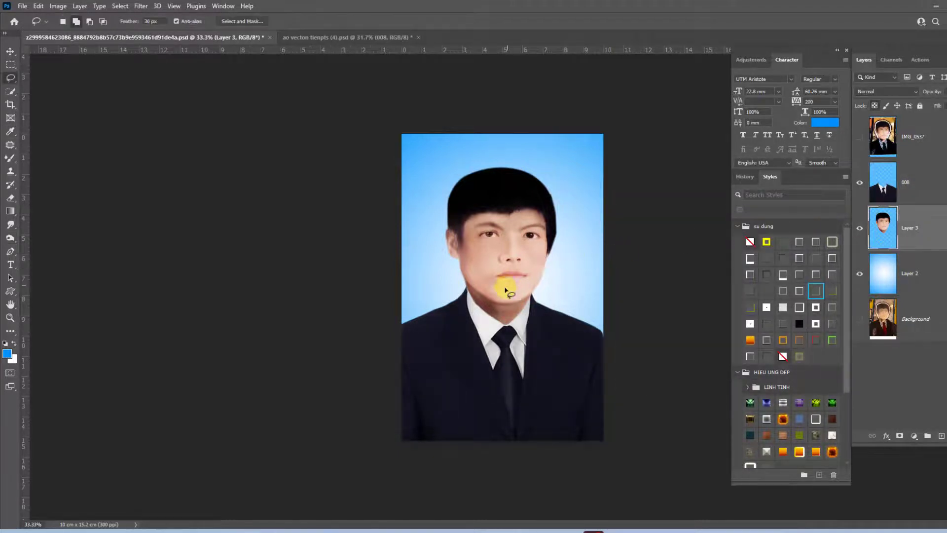
{"action": "scroll", "coordinate": [507, 285], "scroll_direction": "up", "scroll_amount": 2}
{"action": "mouse_move", "coordinate": [475, 353]}
{"action": "left_mouse_down"}
{"action": "mouse_move", "coordinate": [551, 304]}
{"action": "mouse_move", "coordinate": [423, 280]}
{"action": "left_mouse_up"}
{"action": "key", "text": "ctrl+l"}
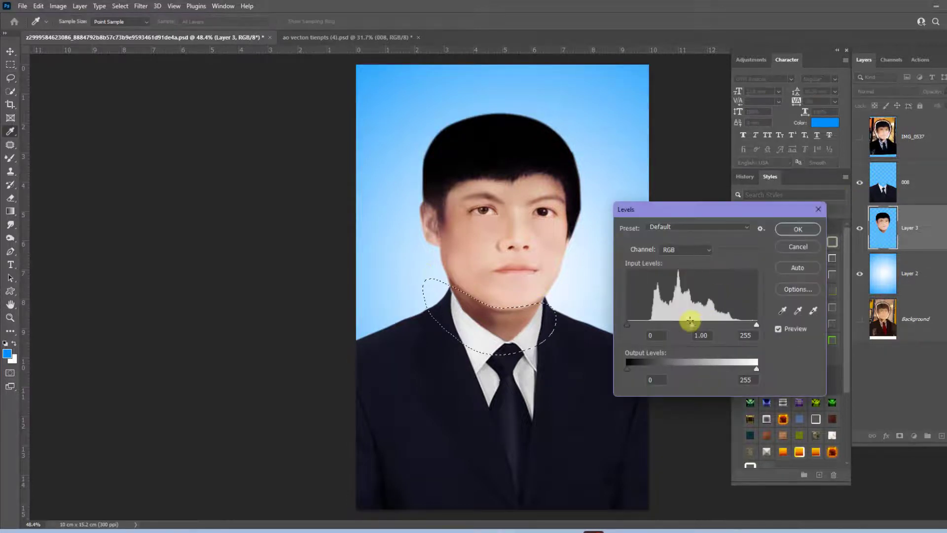
{"action": "left_click_drag", "start_coordinate": [689, 321], "coordinate": [680, 321]}
{"action": "key", "text": "Return"}
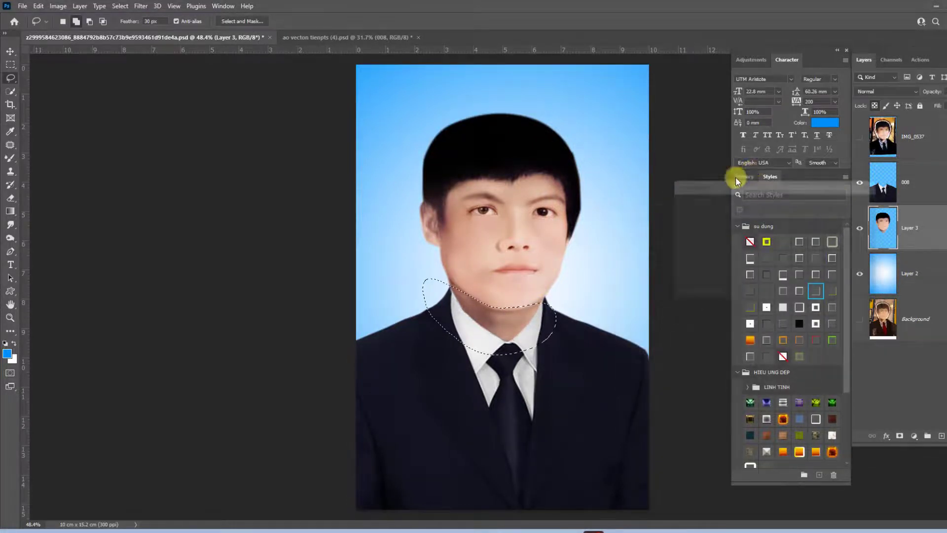
Warm the chin selection toward yellow with Colour Balance, deselect, and save
{"action": "key", "text": "ctrl+b"}
{"action": "mouse_move", "coordinate": [757, 251]}
{"action": "left_mouse_down"}
{"action": "mouse_move", "coordinate": [744, 251]}
{"action": "mouse_move", "coordinate": [766, 230]}
{"action": "left_mouse_up"}
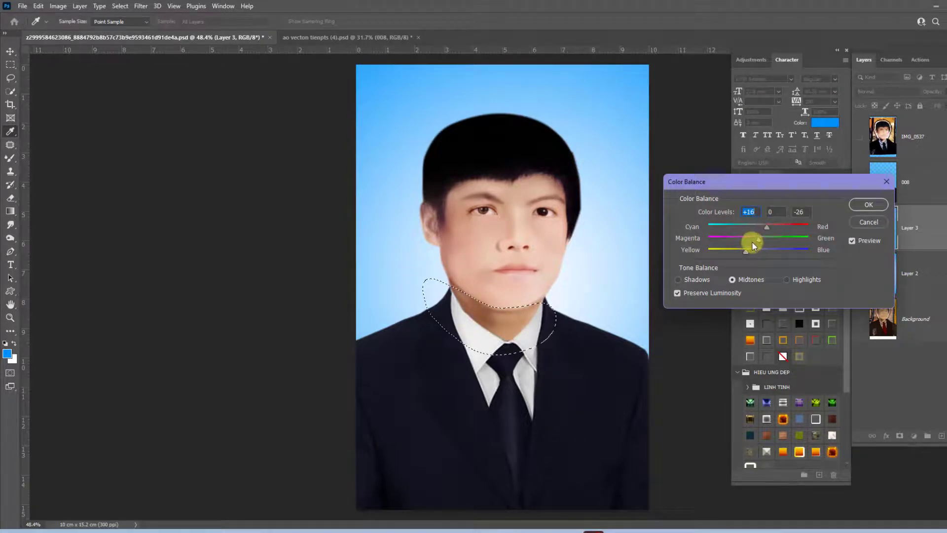
{"action": "key", "text": "Return"}
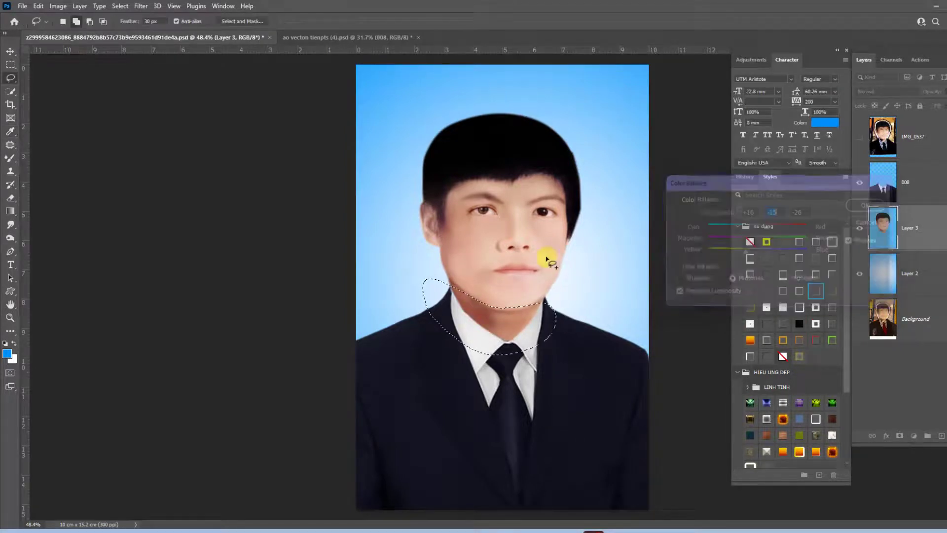
{"action": "key", "text": "ctrl+minus"}
{"action": "key", "text": "ctrl+s"}
Apply a Levels adjustment to the whole portrait on Layer 3, skipping Curves
{"action": "scroll", "coordinate": [533, 259], "scroll_direction": "down", "scroll_amount": 2}
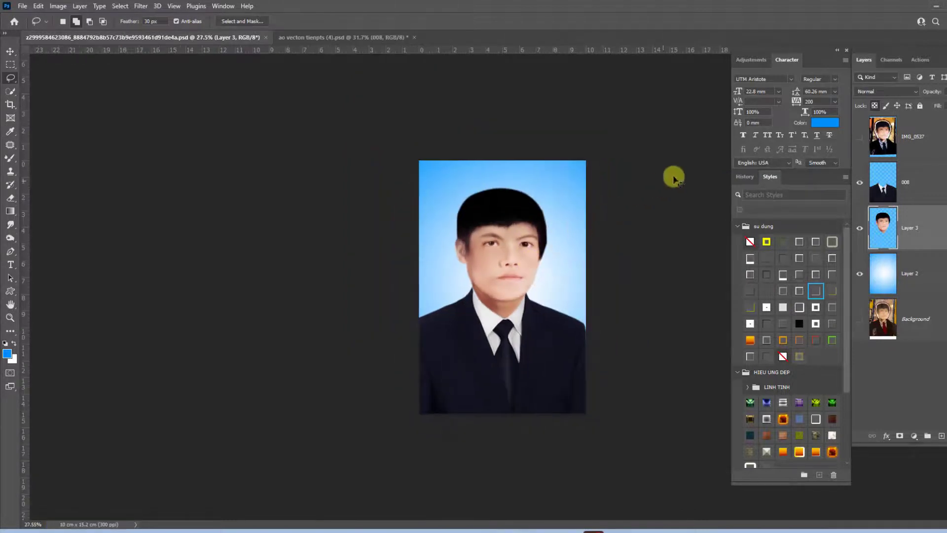
{"action": "key", "text": "ctrl+m"}
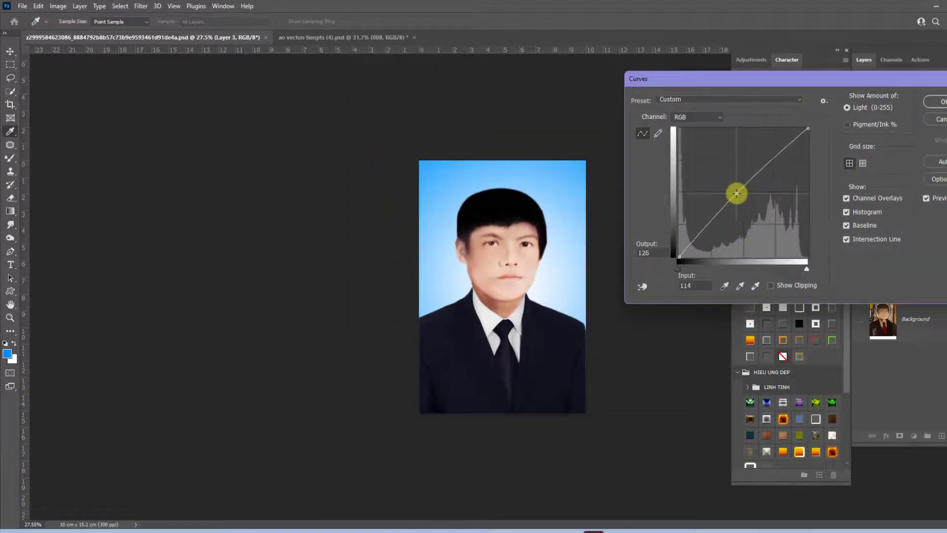
{"action": "key", "text": "Escape"}
{"action": "key", "text": "ctrl+l"}
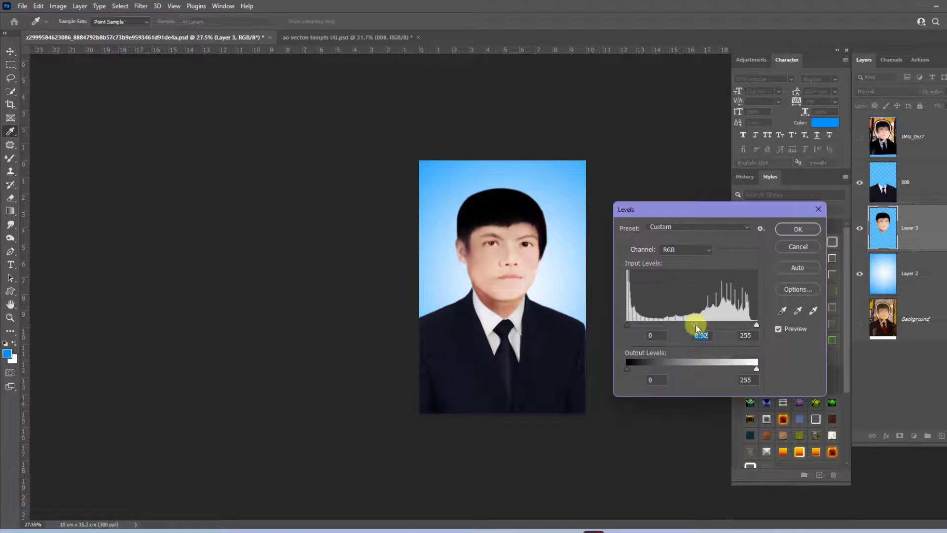
{"action": "key", "text": "Return"}
Lasso the jaw shadow above the left collar, correct it with Levels, and save
{"action": "scroll", "coordinate": [483, 302], "scroll_direction": "up", "scroll_amount": 3}
{"action": "key", "text": "l"}
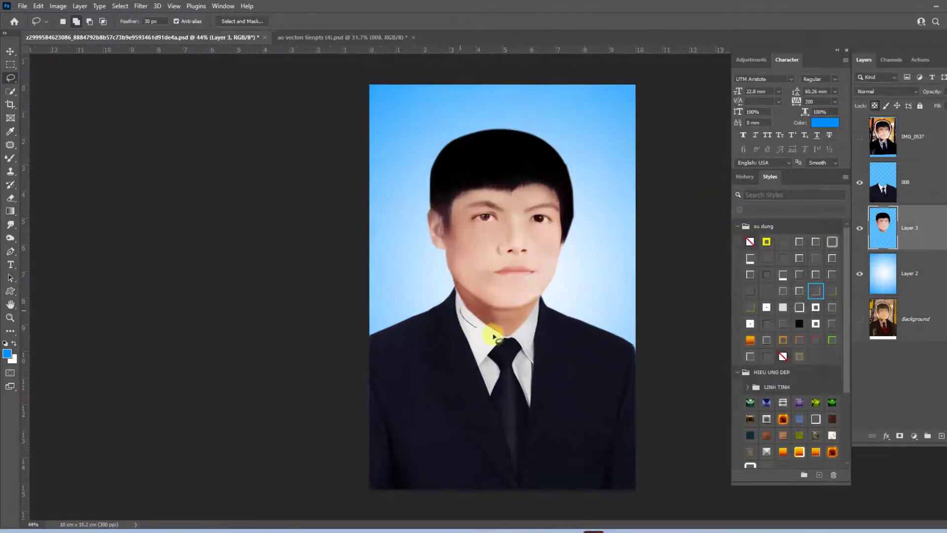
{"action": "mouse_move", "coordinate": [493, 337]}
{"action": "left_mouse_down"}
{"action": "mouse_move", "coordinate": [486, 300]}
{"action": "mouse_move", "coordinate": [461, 292]}
{"action": "left_mouse_up"}
{"action": "key", "text": "ctrl+l"}
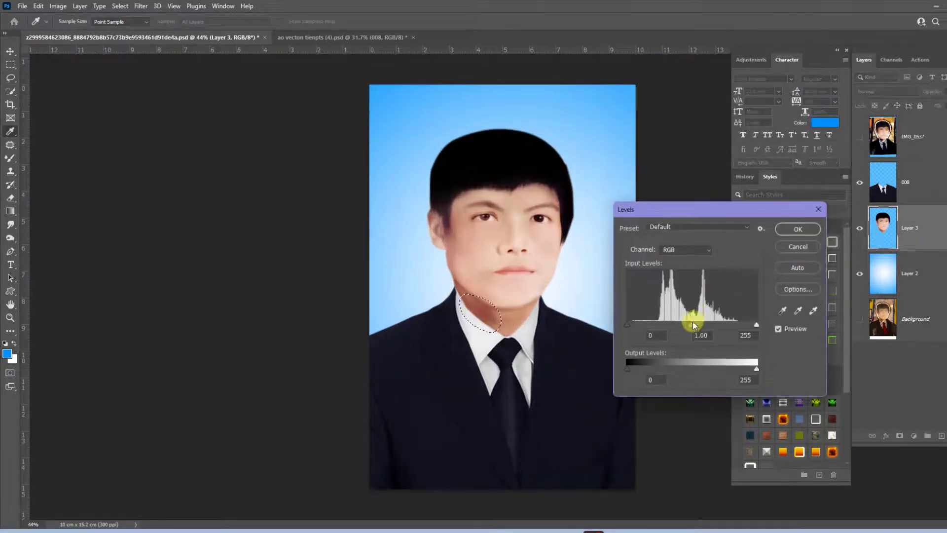
{"action": "key", "text": "Return"}
{"action": "scroll", "coordinate": [515, 238], "scroll_direction": "down", "scroll_amount": 2}
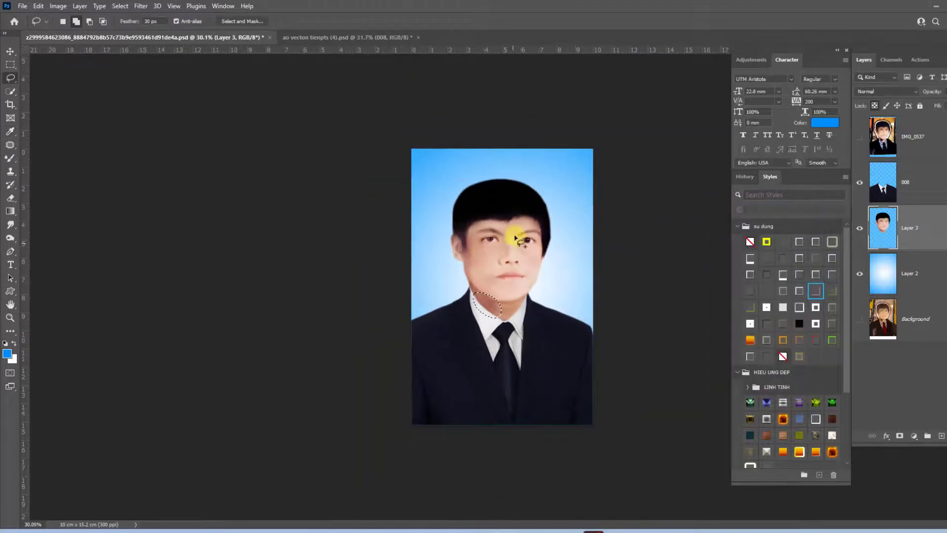
{"action": "scroll", "coordinate": [454, 250], "scroll_direction": "up", "scroll_amount": 2}
{"action": "key", "text": "ctrl+s"}
Switch from the Move tool to the Eraser tool
{"action": "scroll", "coordinate": [461, 290], "scroll_direction": "up", "scroll_amount": 2}
{"action": "key", "text": "v"}
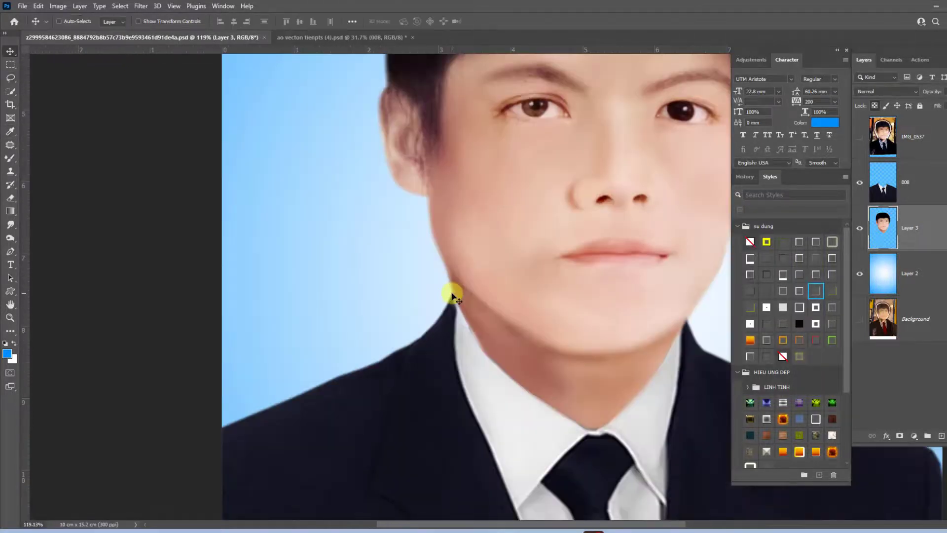
{"action": "scroll", "coordinate": [460, 291], "scroll_direction": "up", "scroll_amount": 2}
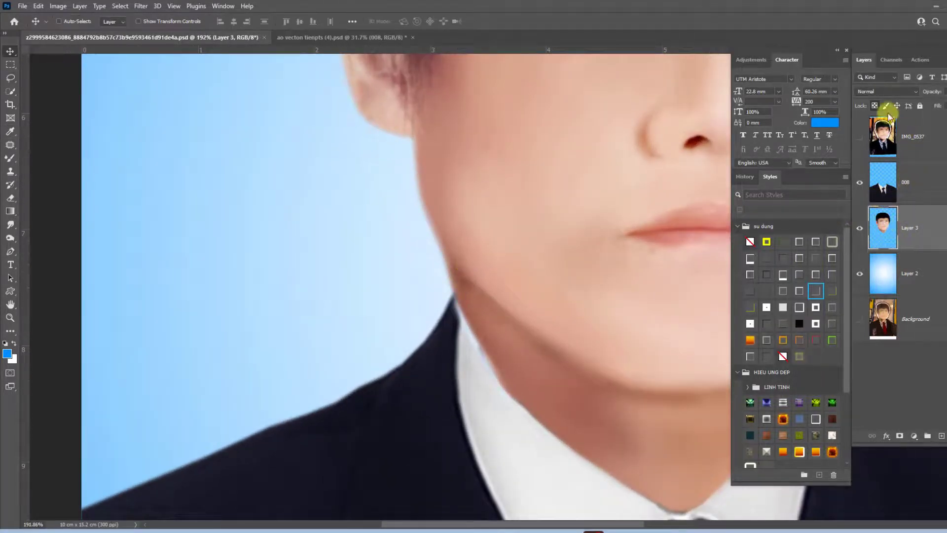
{"action": "left_click", "coordinate": [875, 105]}
{"action": "key", "text": "e"}
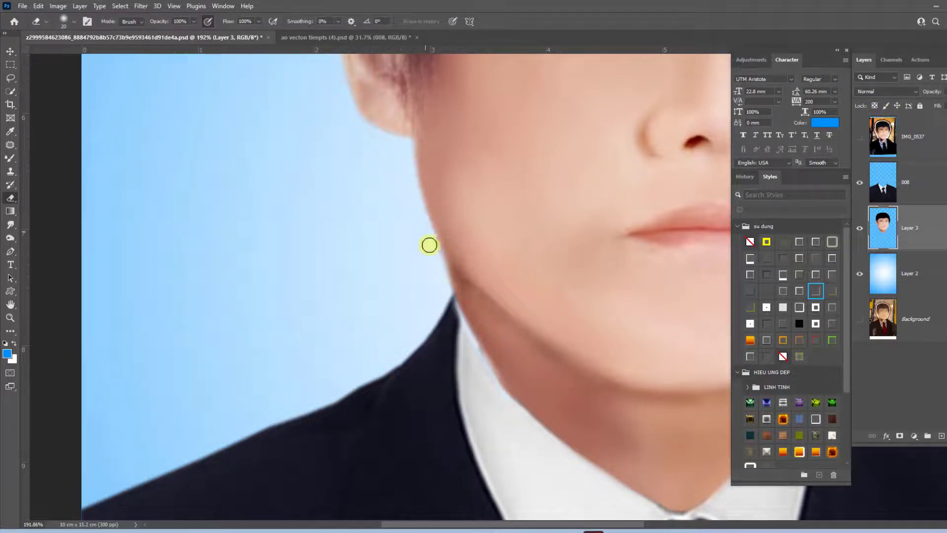
Zoom in on the hair and open the Blur/Sharpen/Smudge tool group
{"action": "scroll", "coordinate": [420, 178], "scroll_direction": "up", "scroll_amount": 5}
{"action": "scroll", "coordinate": [453, 232], "scroll_direction": "up", "scroll_amount": 5}
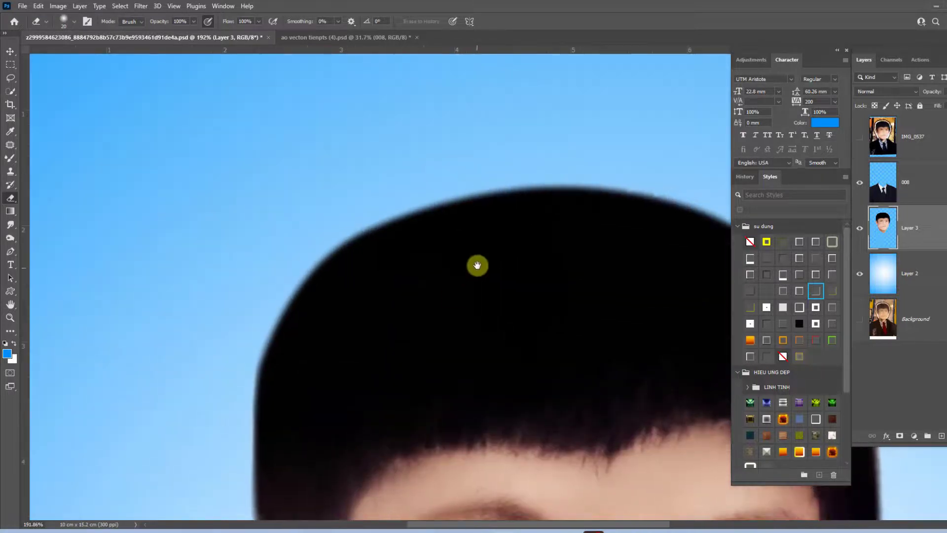
{"action": "scroll", "coordinate": [513, 341], "scroll_direction": "down", "scroll_amount": 3}
{"action": "scroll", "coordinate": [577, 367], "scroll_direction": "down", "scroll_amount": 2}
{"action": "scroll", "coordinate": [582, 306], "scroll_direction": "down", "scroll_amount": 2}
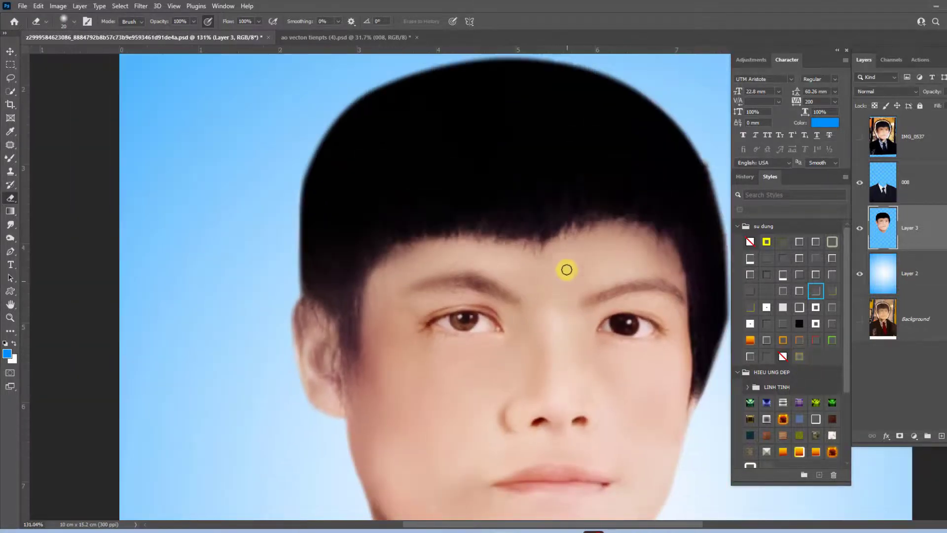
{"action": "scroll", "coordinate": [484, 137], "scroll_direction": "down", "scroll_amount": 1}
{"action": "scroll", "coordinate": [539, 117], "scroll_direction": "up", "scroll_amount": 2}
{"action": "scroll", "coordinate": [526, 197], "scroll_direction": "up", "scroll_amount": 1}
{"action": "scroll", "coordinate": [450, 210], "scroll_direction": "up", "scroll_amount": 1}
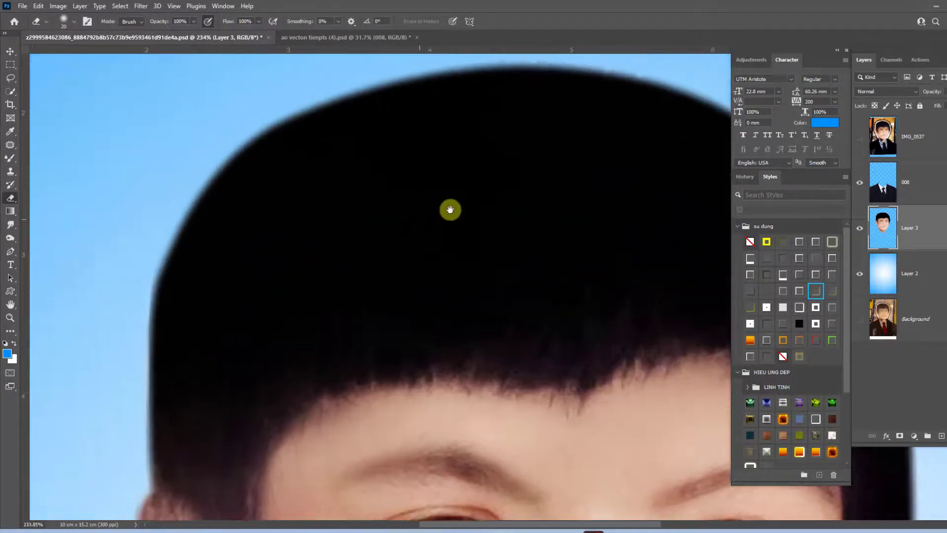
{"action": "scroll", "coordinate": [450, 210], "scroll_direction": "left", "scroll_amount": 2}
{"action": "scroll", "coordinate": [358, 295], "scroll_direction": "down", "scroll_amount": 1}
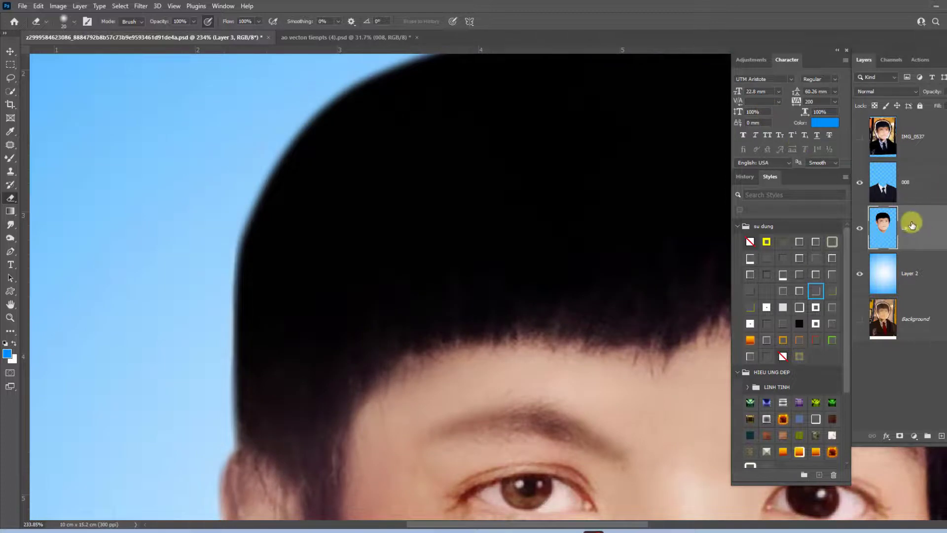
{"action": "left_click", "coordinate": [10, 224]}
Select the Smudge Tool and pull a first strand out at the left hair edge
{"action": "right_click", "coordinate": [11, 225]}
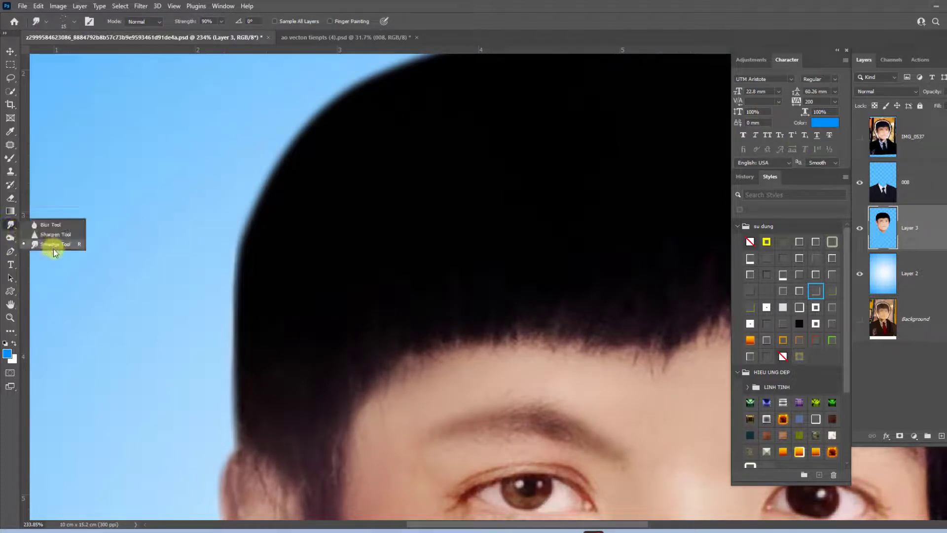
{"action": "left_click", "coordinate": [55, 245]}
{"action": "right_click", "coordinate": [476, 231]}
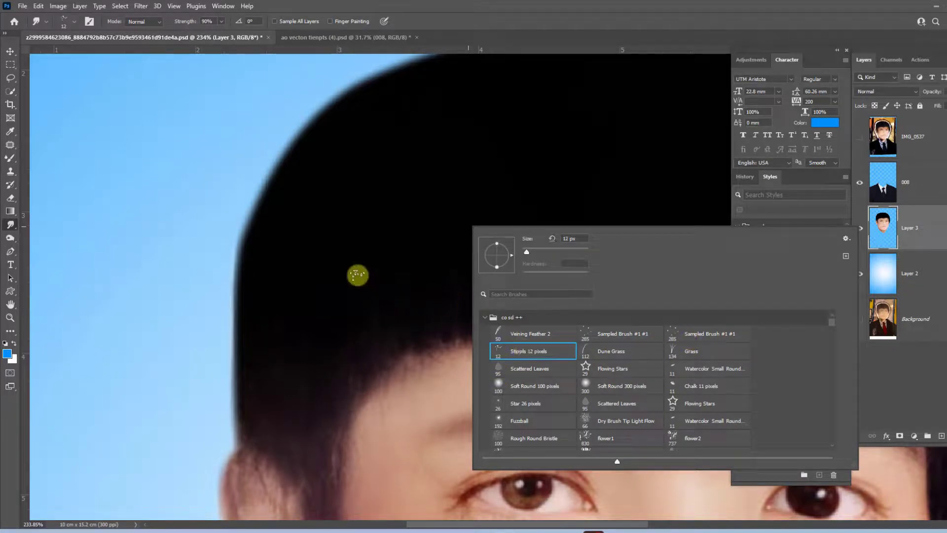
{"action": "left_click", "coordinate": [355, 274]}
{"action": "mouse_move", "coordinate": [247, 309]}
{"action": "left_mouse_down"}
{"action": "mouse_move", "coordinate": [226, 368]}
{"action": "mouse_move", "coordinate": [233, 440]}
{"action": "left_mouse_up"}
Set a 20 px brush at 71% strength and smudge strands along the left and upper-left hair
{"action": "key", "text": "bracketright"}
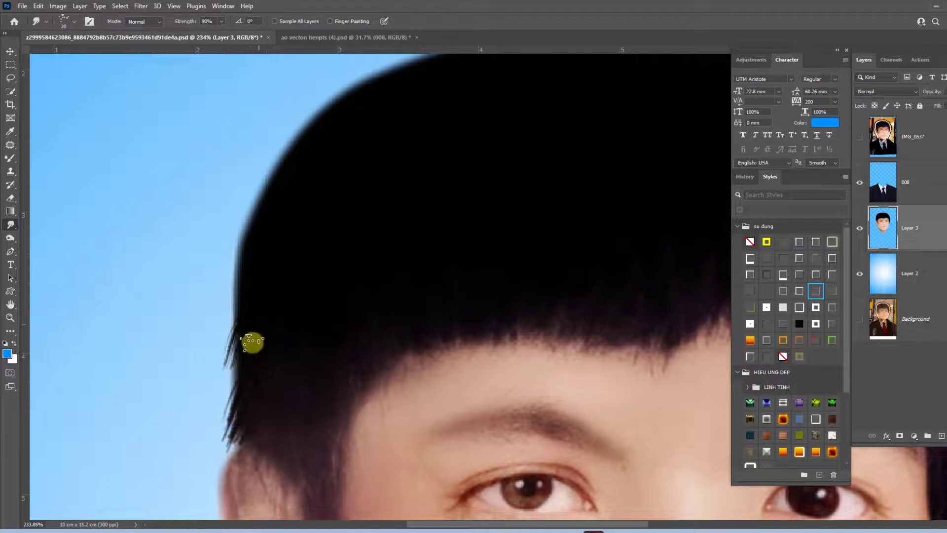
{"action": "left_click", "coordinate": [223, 20]}
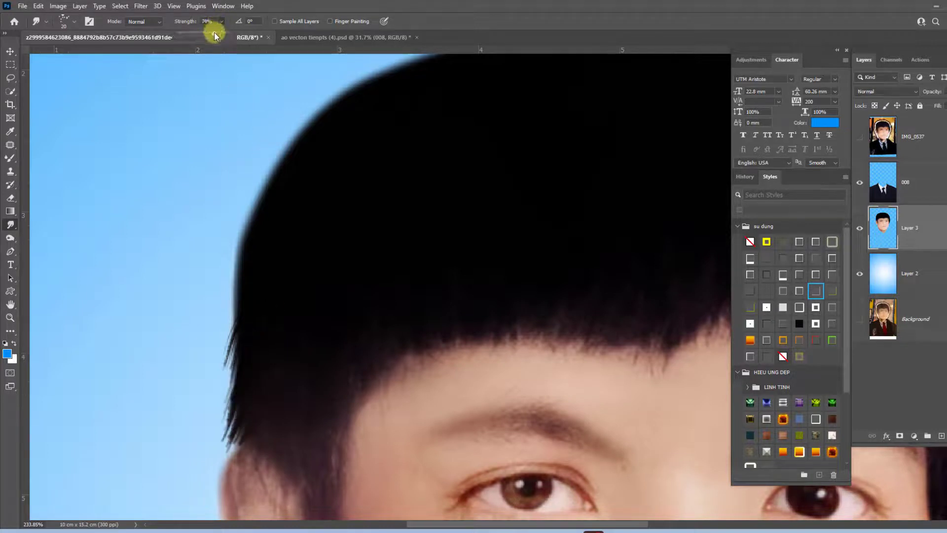
{"action": "left_click", "coordinate": [260, 239]}
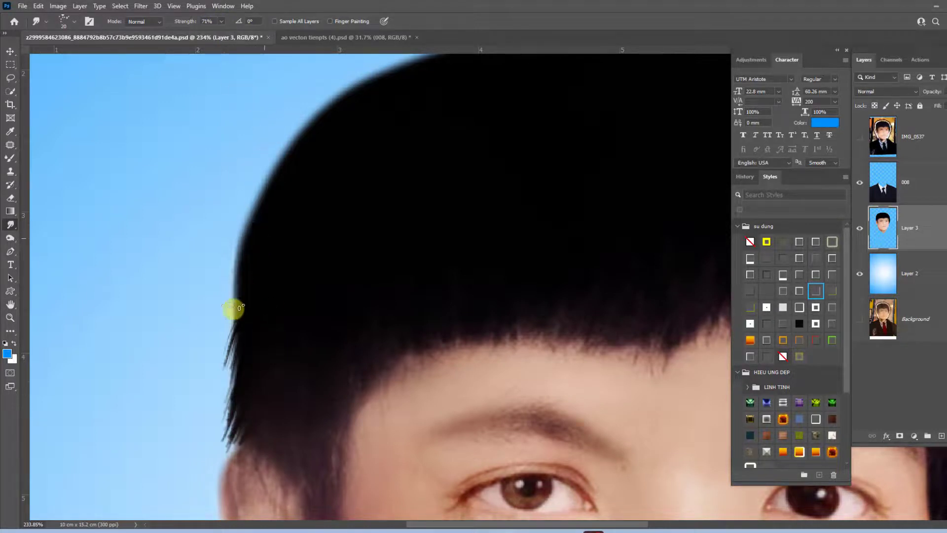
{"action": "left_click_drag", "start_coordinate": [232, 309], "coordinate": [225, 439]}
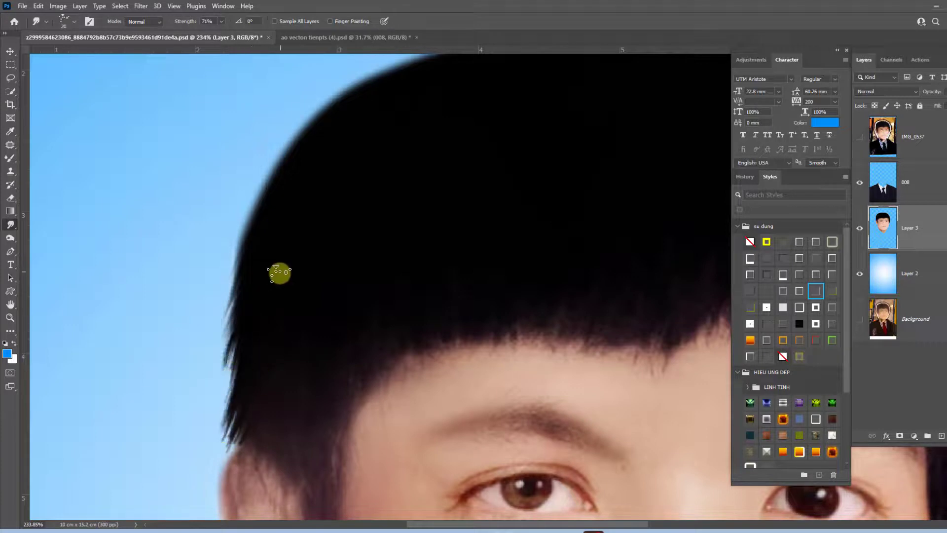
{"action": "left_click_drag", "start_coordinate": [244, 365], "coordinate": [232, 399]}
{"action": "mouse_move", "coordinate": [266, 207]}
{"action": "left_mouse_down"}
{"action": "mouse_move", "coordinate": [232, 232]}
{"action": "mouse_move", "coordinate": [222, 271]}
{"action": "left_mouse_up"}
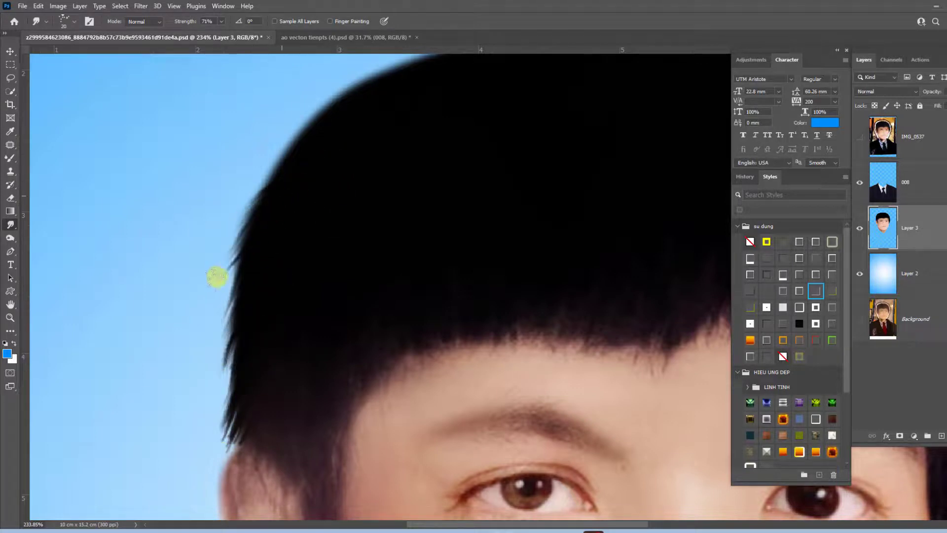
{"action": "left_click_drag", "start_coordinate": [430, 159], "coordinate": [421, 237]}
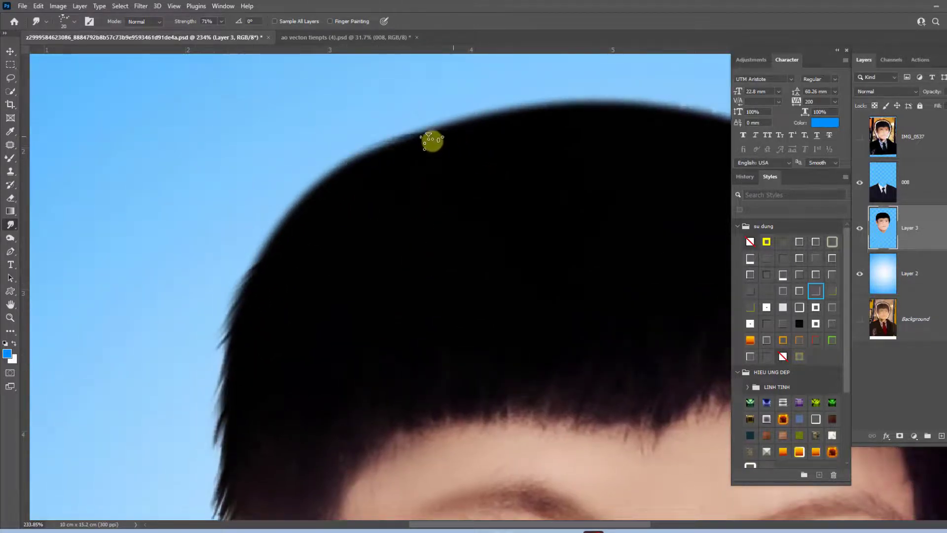
{"action": "mouse_move", "coordinate": [355, 170]}
{"action": "left_mouse_down"}
{"action": "mouse_move", "coordinate": [281, 195]}
{"action": "mouse_move", "coordinate": [255, 258]}
{"action": "left_mouse_up"}
{"action": "mouse_move", "coordinate": [308, 209]}
{"action": "left_mouse_down"}
{"action": "mouse_move", "coordinate": [237, 275]}
{"action": "mouse_move", "coordinate": [253, 272]}
{"action": "left_mouse_up"}
Switch the smudge brush to the Stipple 12 pixels preset
{"action": "right_click", "coordinate": [409, 201]}
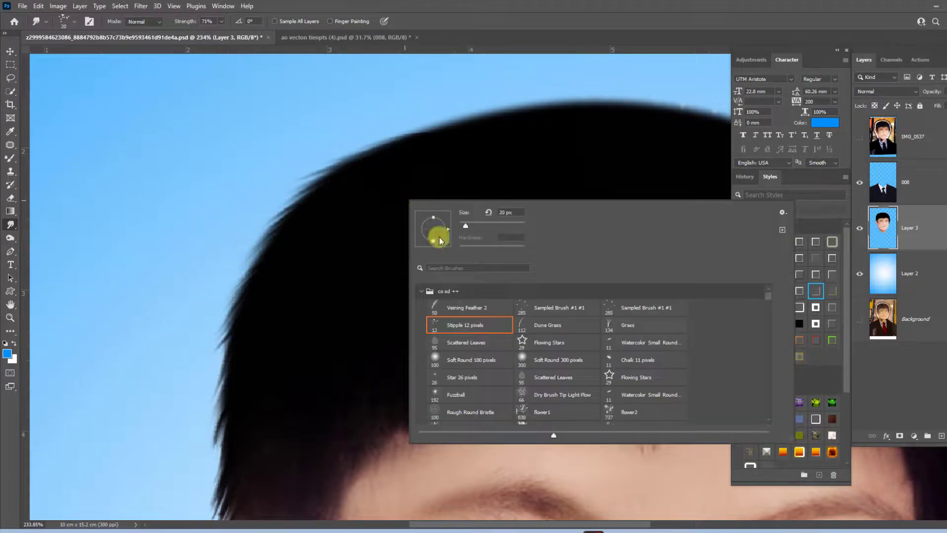
{"action": "left_click", "coordinate": [463, 325]}
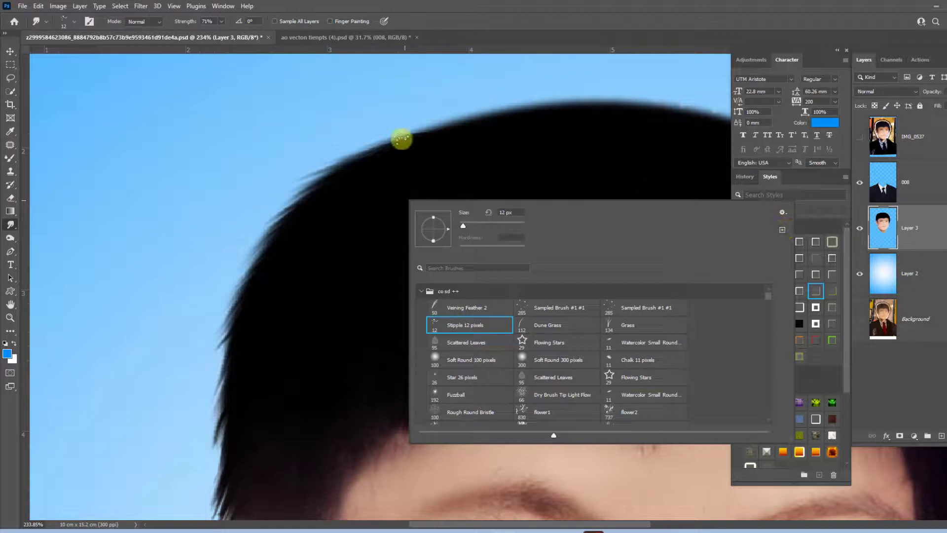
{"action": "left_click", "coordinate": [784, 211]}
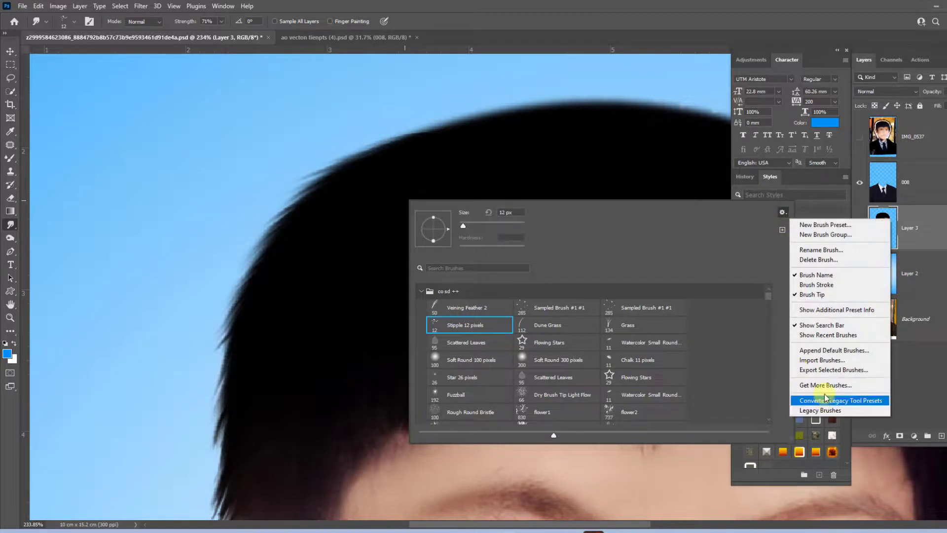
{"action": "left_click", "coordinate": [446, 330]}
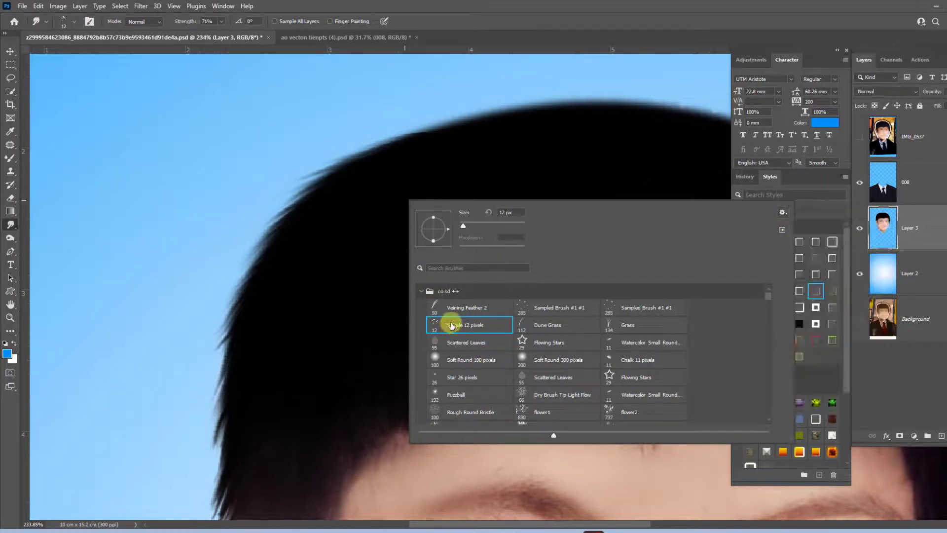
{"action": "left_click", "coordinate": [555, 121]}
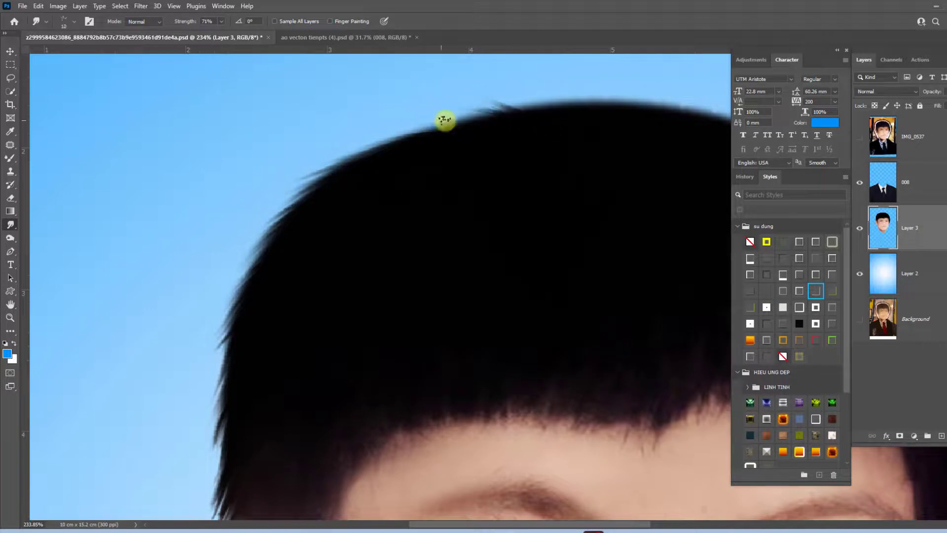
Smudge wispy spikes along the top edge of the hair
{"action": "left_click_drag", "start_coordinate": [464, 126], "coordinate": [490, 129]}
{"action": "mouse_move", "coordinate": [485, 131]}
{"action": "left_mouse_down"}
{"action": "mouse_move", "coordinate": [389, 144]}
{"action": "mouse_move", "coordinate": [324, 180]}
{"action": "left_mouse_up"}
{"action": "scroll", "coordinate": [324, 180], "scroll_direction": "right", "scroll_amount": 3}
{"action": "scroll", "coordinate": [324, 180], "scroll_direction": "up", "scroll_amount": 1}
{"action": "mouse_move", "coordinate": [399, 141]}
{"action": "left_mouse_down"}
{"action": "mouse_move", "coordinate": [429, 150]}
{"action": "mouse_move", "coordinate": [416, 158]}
{"action": "mouse_move", "coordinate": [540, 173]}
{"action": "mouse_move", "coordinate": [442, 125]}
{"action": "mouse_move", "coordinate": [378, 112]}
{"action": "left_mouse_up"}
{"action": "scroll", "coordinate": [515, 163], "scroll_direction": "right", "scroll_amount": 3}
{"action": "scroll", "coordinate": [515, 163], "scroll_direction": "down", "scroll_amount": 1}
{"action": "scroll", "coordinate": [516, 169], "scroll_direction": "right", "scroll_amount": 3}
{"action": "scroll", "coordinate": [516, 169], "scroll_direction": "down", "scroll_amount": 1}
{"action": "mouse_move", "coordinate": [516, 169]}
{"action": "left_mouse_down"}
{"action": "mouse_move", "coordinate": [449, 108]}
{"action": "mouse_move", "coordinate": [391, 78]}
{"action": "left_mouse_up"}
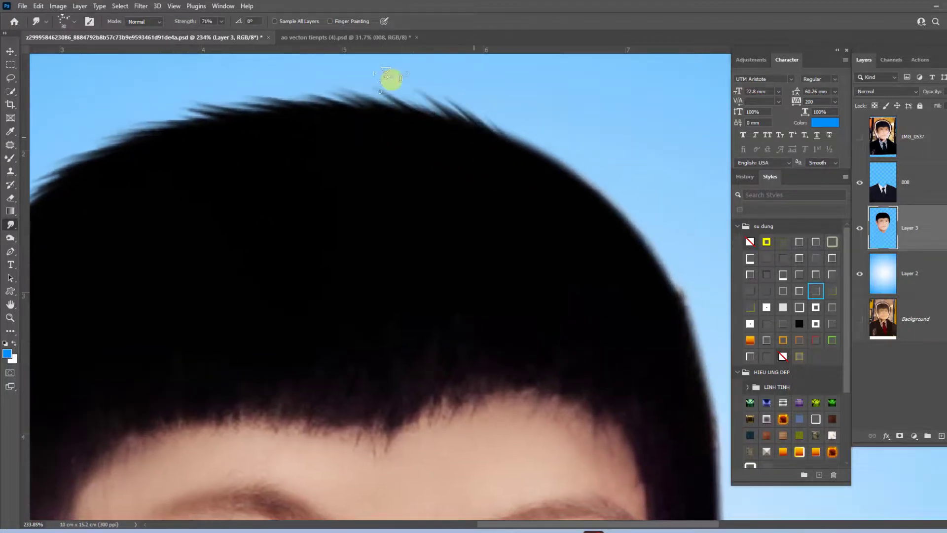
{"action": "mouse_move", "coordinate": [531, 169]}
{"action": "left_mouse_down"}
{"action": "mouse_move", "coordinate": [573, 187]}
{"action": "mouse_move", "coordinate": [553, 152]}
{"action": "mouse_move", "coordinate": [570, 184]}
{"action": "left_mouse_up"}
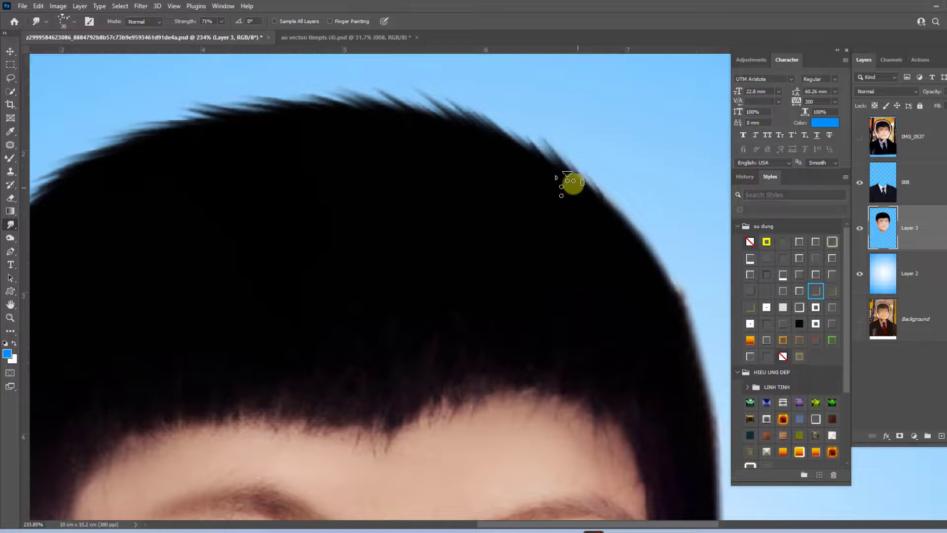
Pull fine strands out along the right edge of the hair
{"action": "scroll", "coordinate": [570, 184], "scroll_direction": "right", "scroll_amount": 3}
{"action": "scroll", "coordinate": [539, 146], "scroll_direction": "down", "scroll_amount": 3}
{"action": "left_click_drag", "start_coordinate": [512, 131], "coordinate": [552, 174]}
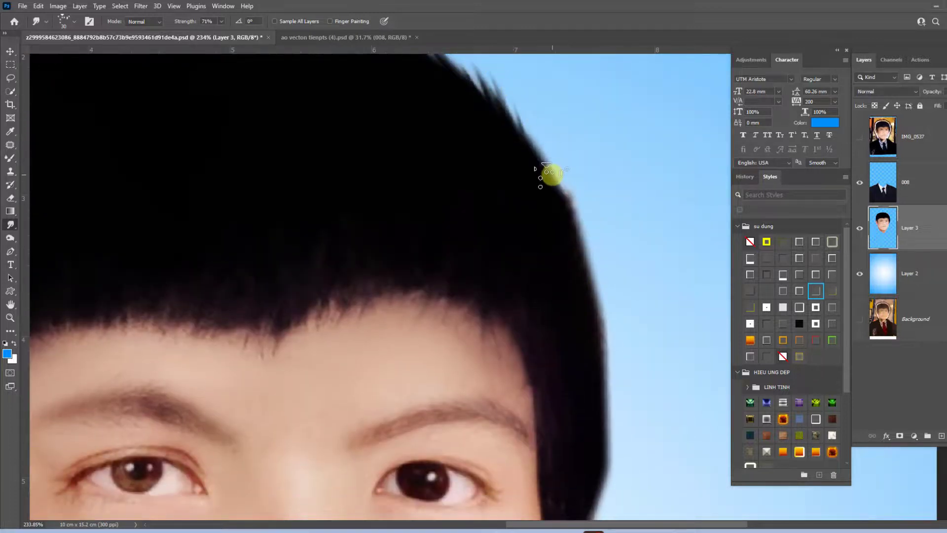
{"action": "mouse_move", "coordinate": [523, 134]}
{"action": "left_mouse_down"}
{"action": "mouse_move", "coordinate": [547, 221]}
{"action": "mouse_move", "coordinate": [577, 245]}
{"action": "mouse_move", "coordinate": [541, 144]}
{"action": "mouse_move", "coordinate": [611, 353]}
{"action": "mouse_move", "coordinate": [625, 321]}
{"action": "left_mouse_up"}
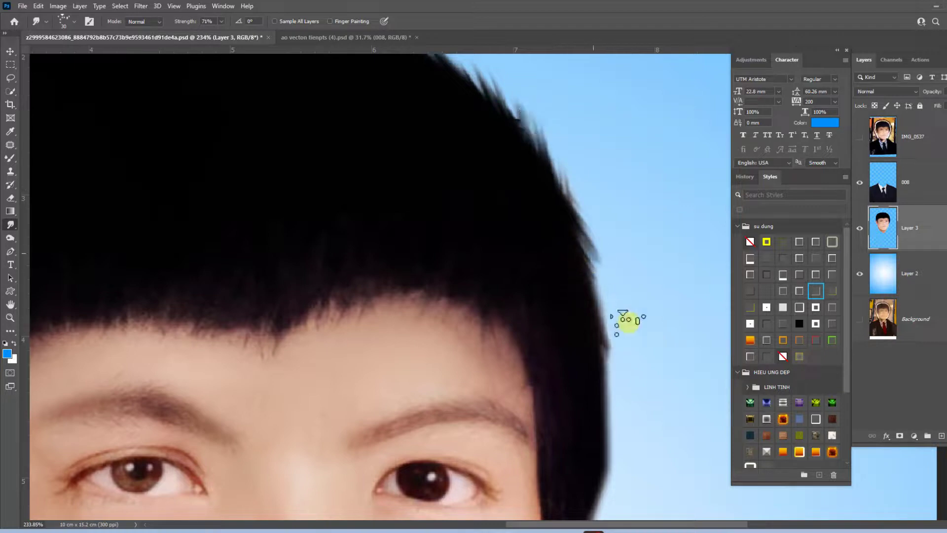
{"action": "scroll", "coordinate": [567, 221], "scroll_direction": "down", "scroll_amount": 3}
{"action": "scroll", "coordinate": [603, 370], "scroll_direction": "down", "scroll_amount": 4}
{"action": "left_click_drag", "start_coordinate": [591, 360], "coordinate": [562, 435]}
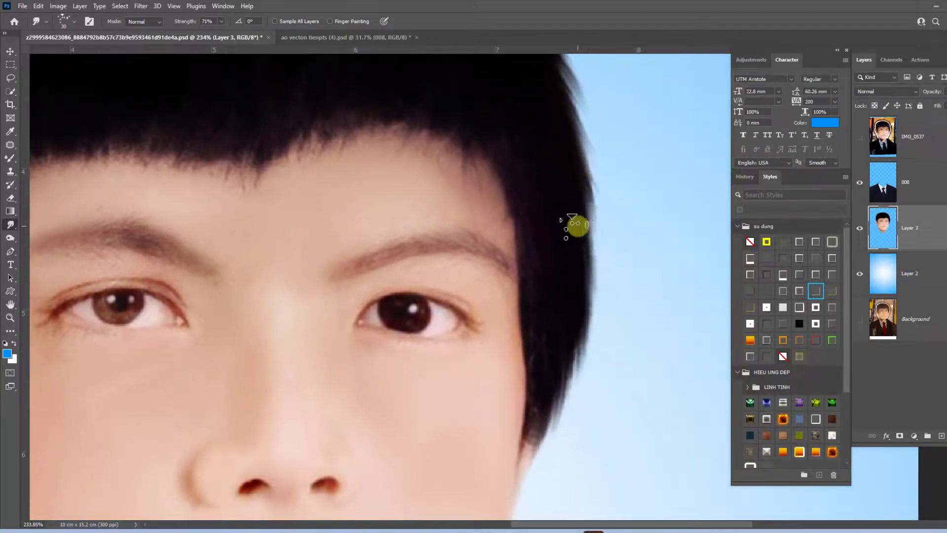
{"action": "scroll", "coordinate": [556, 148], "scroll_direction": "up", "scroll_amount": 5}
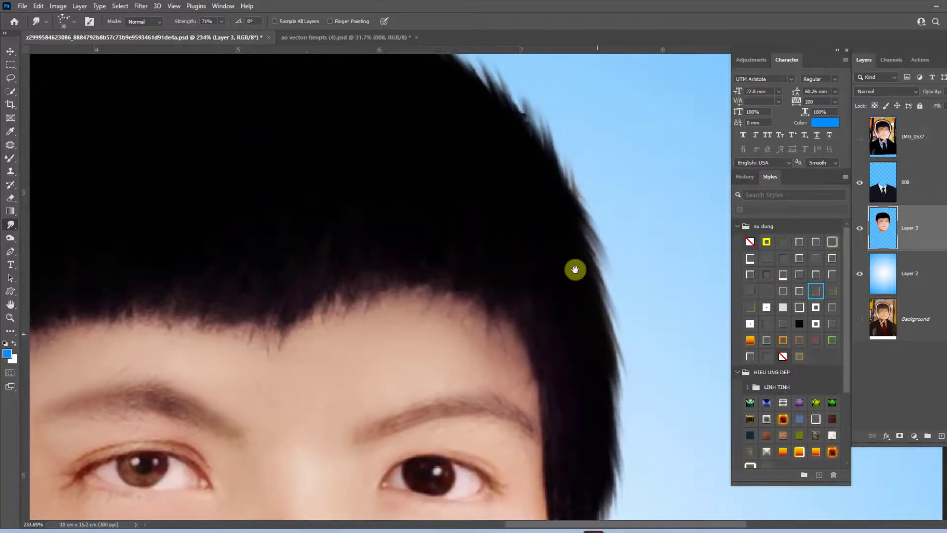
Feather the hair's crown outward with strands reaching into the blue background
{"action": "left_click_drag", "start_coordinate": [575, 268], "coordinate": [613, 360]}
{"action": "mouse_move", "coordinate": [544, 213]}
{"action": "left_mouse_down"}
{"action": "mouse_move", "coordinate": [571, 256]}
{"action": "mouse_move", "coordinate": [598, 229]}
{"action": "left_mouse_up"}
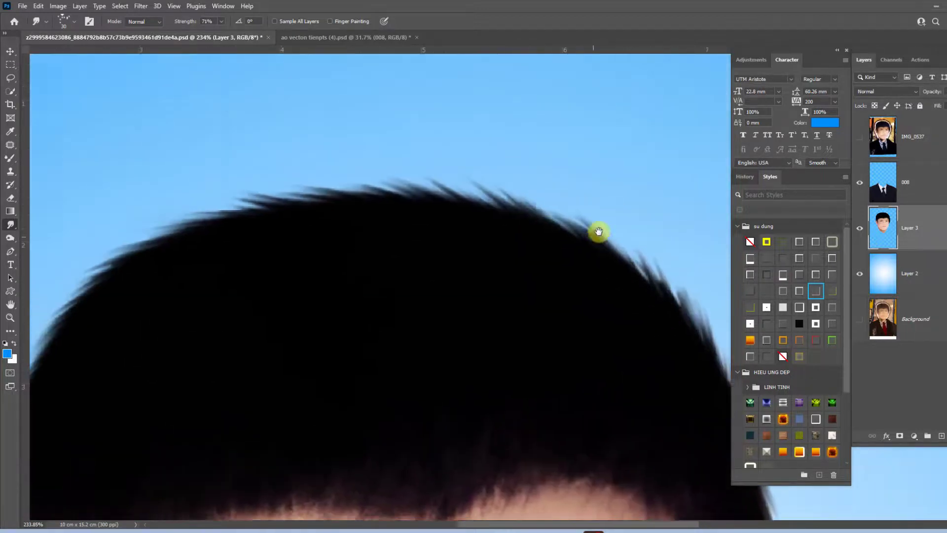
{"action": "left_click_drag", "start_coordinate": [528, 207], "coordinate": [583, 214]}
{"action": "left_click_drag", "start_coordinate": [564, 202], "coordinate": [438, 216]}
{"action": "left_click_drag", "start_coordinate": [493, 208], "coordinate": [346, 256]}
{"action": "mouse_move", "coordinate": [543, 207]}
{"action": "left_mouse_down"}
{"action": "mouse_move", "coordinate": [330, 305]}
{"action": "mouse_move", "coordinate": [451, 192]}
{"action": "mouse_move", "coordinate": [381, 281]}
{"action": "mouse_move", "coordinate": [328, 434]}
{"action": "left_mouse_up"}
Smudge a dark strand down the left side of the hair, adjusting brush size
{"action": "mouse_move", "coordinate": [373, 383]}
{"action": "left_mouse_down"}
{"action": "mouse_move", "coordinate": [415, 268]}
{"action": "mouse_move", "coordinate": [412, 377]}
{"action": "left_mouse_up"}
{"action": "left_click_drag", "start_coordinate": [476, 386], "coordinate": [460, 344]}
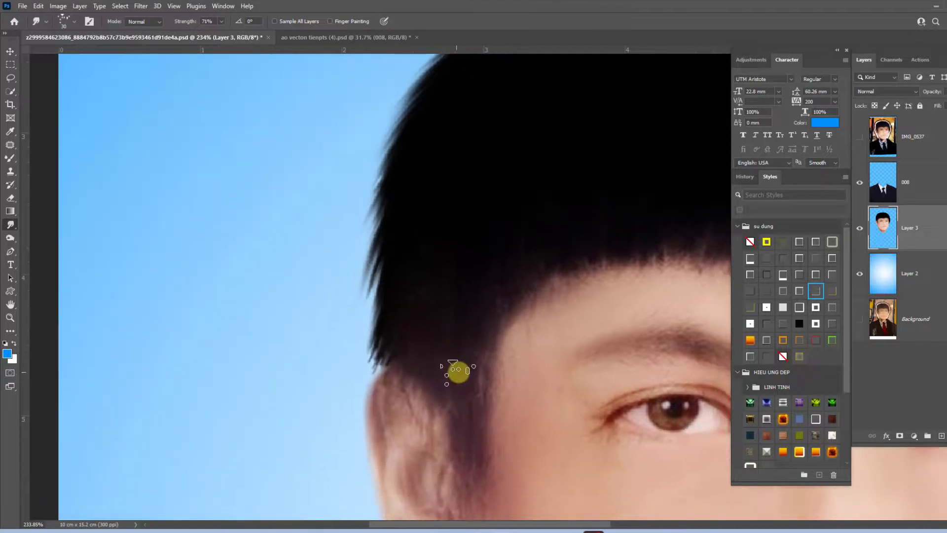
{"action": "key", "text": "bracketleft"}
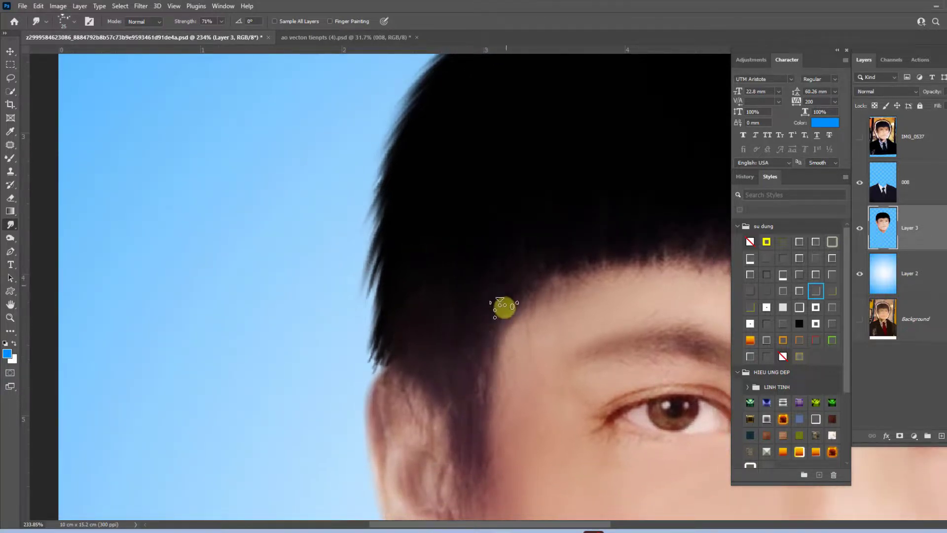
{"action": "key", "text": "bracketright"}
{"action": "mouse_move", "coordinate": [504, 307]}
{"action": "left_mouse_down"}
{"action": "mouse_move", "coordinate": [492, 270]}
{"action": "mouse_move", "coordinate": [511, 321]}
{"action": "mouse_move", "coordinate": [453, 374]}
{"action": "left_mouse_up"}
{"action": "scroll", "coordinate": [454, 374], "scroll_direction": "down", "scroll_amount": 3}
{"action": "scroll", "coordinate": [570, 321], "scroll_direction": "down", "scroll_amount": 3}
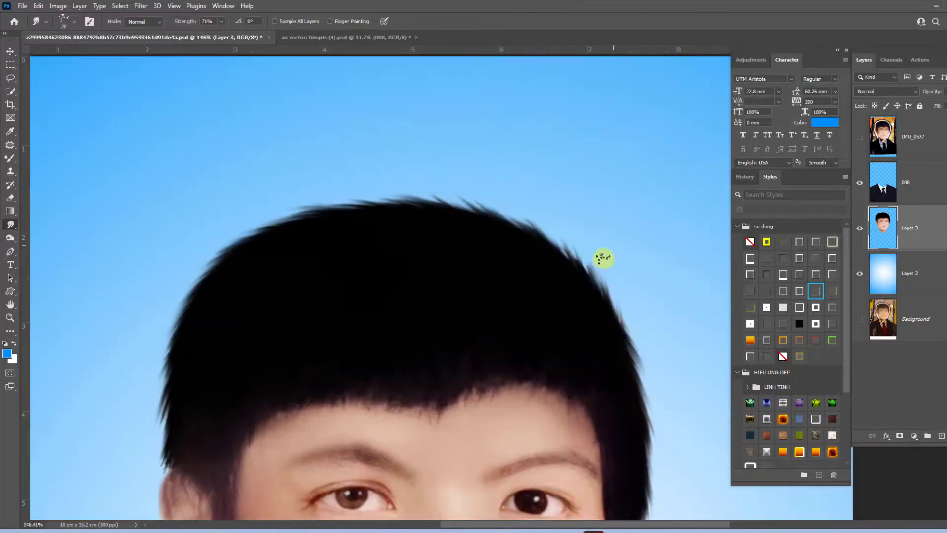
{"action": "scroll", "coordinate": [602, 256], "scroll_direction": "down", "scroll_amount": 2}
{"action": "scroll", "coordinate": [602, 260], "scroll_direction": "up", "scroll_amount": 3}
{"action": "scroll", "coordinate": [617, 249], "scroll_direction": "up", "scroll_amount": 2}
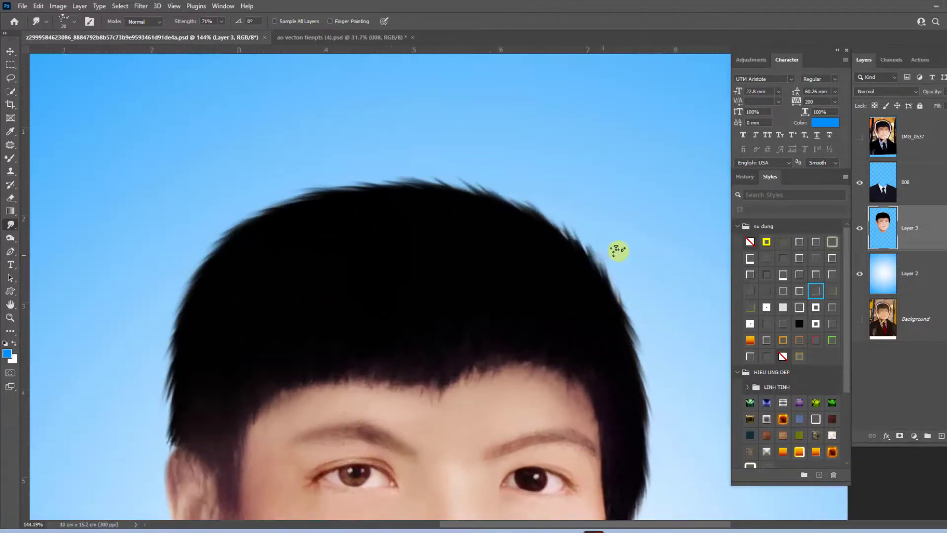
{"action": "key", "text": "r"}
{"action": "key", "text": "e"}
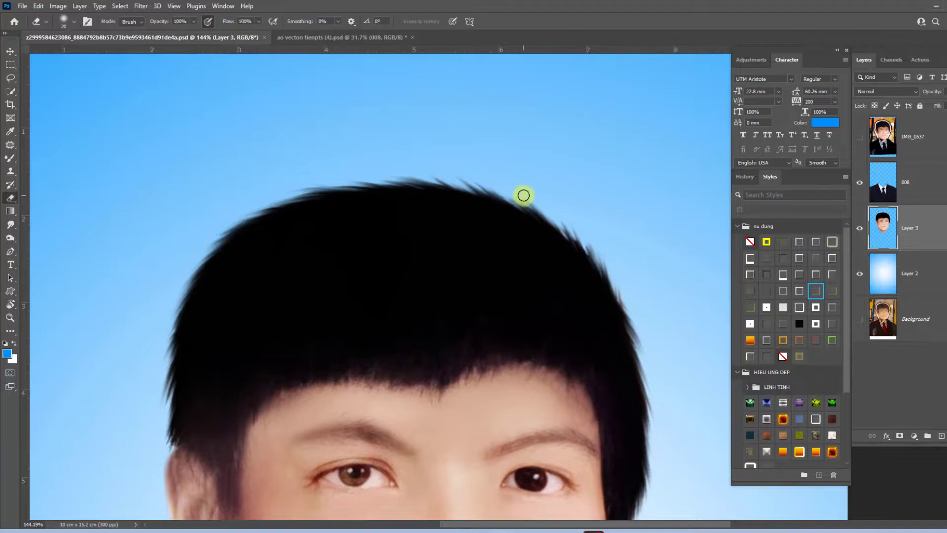
{"action": "left_click_drag", "start_coordinate": [550, 211], "coordinate": [552, 196]}
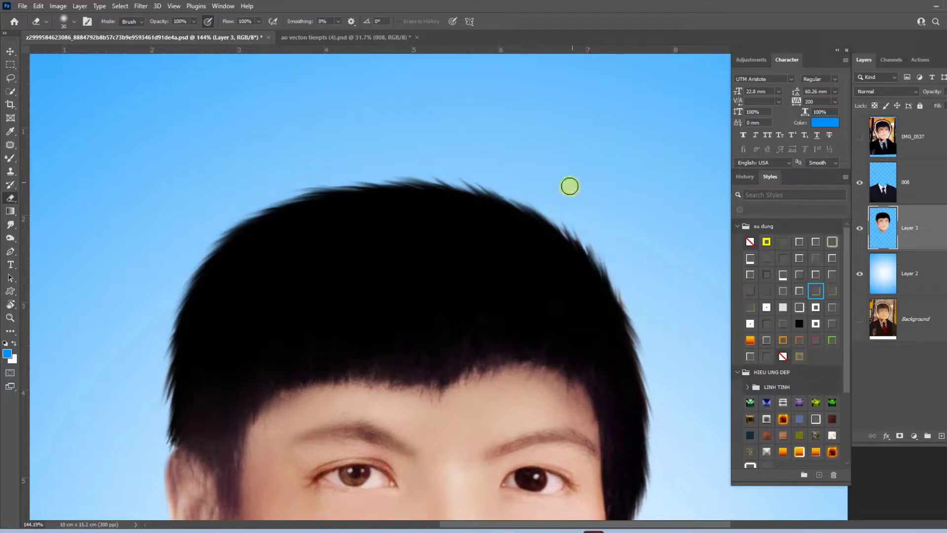
{"action": "key", "text": "]"}
{"action": "left_click_drag", "start_coordinate": [442, 173], "coordinate": [511, 188]}
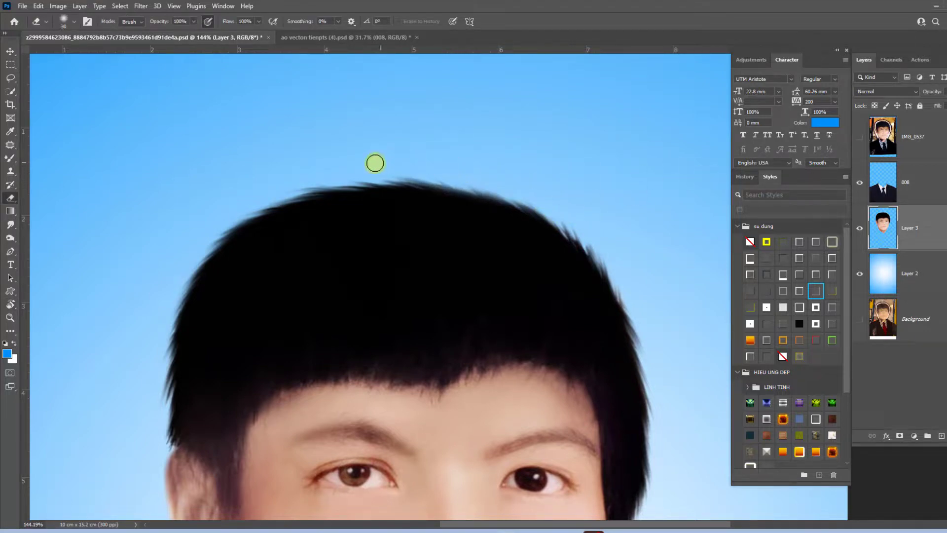
{"action": "mouse_move", "coordinate": [294, 184]}
{"action": "left_mouse_down"}
{"action": "mouse_move", "coordinate": [389, 174]}
{"action": "mouse_move", "coordinate": [577, 215]}
{"action": "left_mouse_up"}
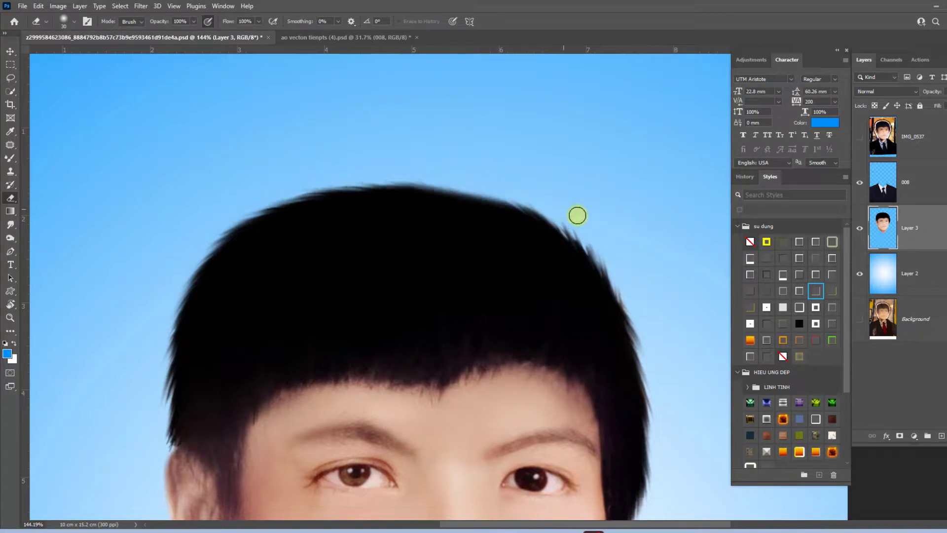
{"action": "key", "text": "ctrl+z"}
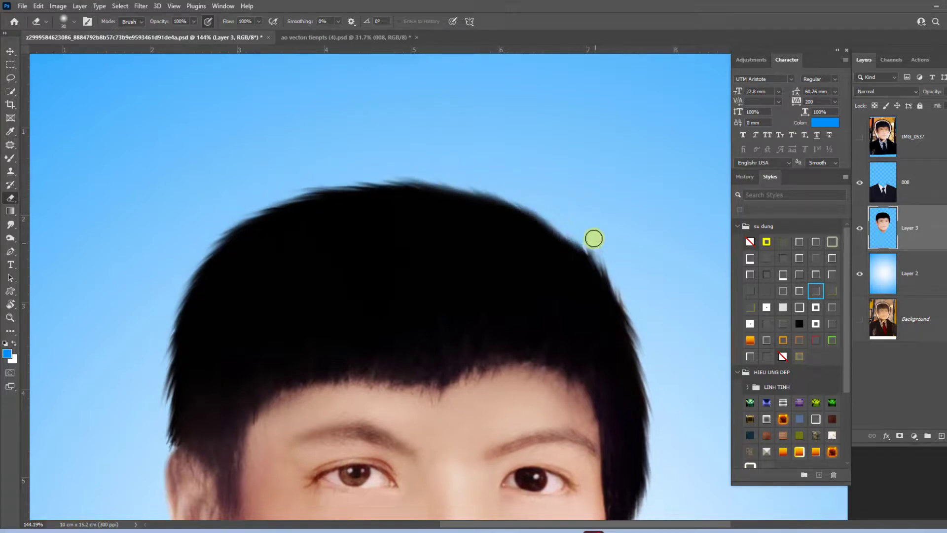
{"action": "key", "text": "ctrl+z"}
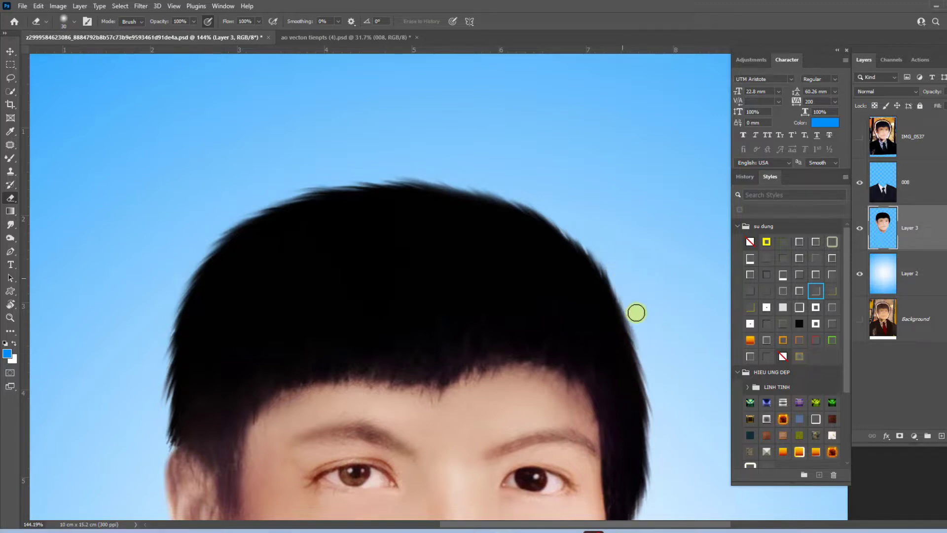
{"action": "scroll", "coordinate": [616, 212], "scroll_direction": "down", "scroll_amount": 2}
{"action": "scroll", "coordinate": [685, 192], "scroll_direction": "down", "scroll_amount": 3}
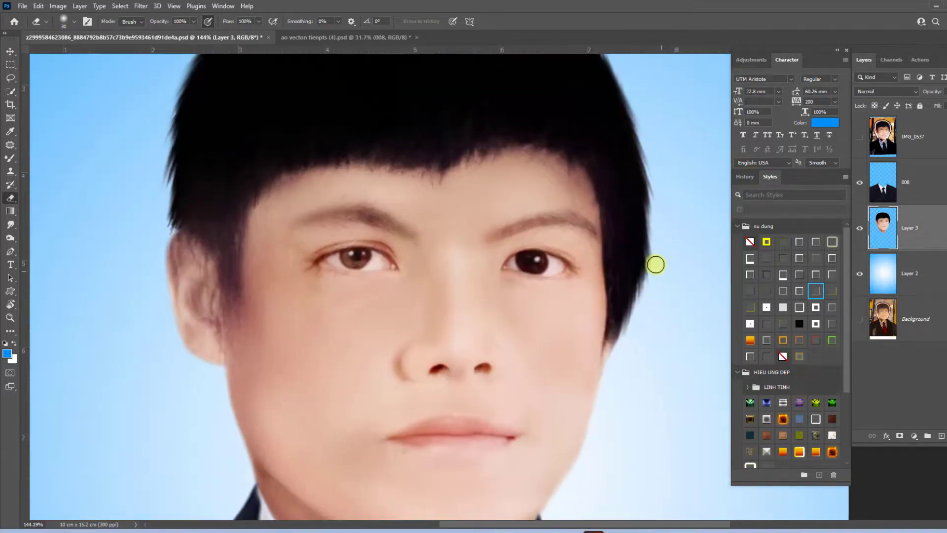
{"action": "left_click_drag", "start_coordinate": [252, 262], "coordinate": [491, 382]}
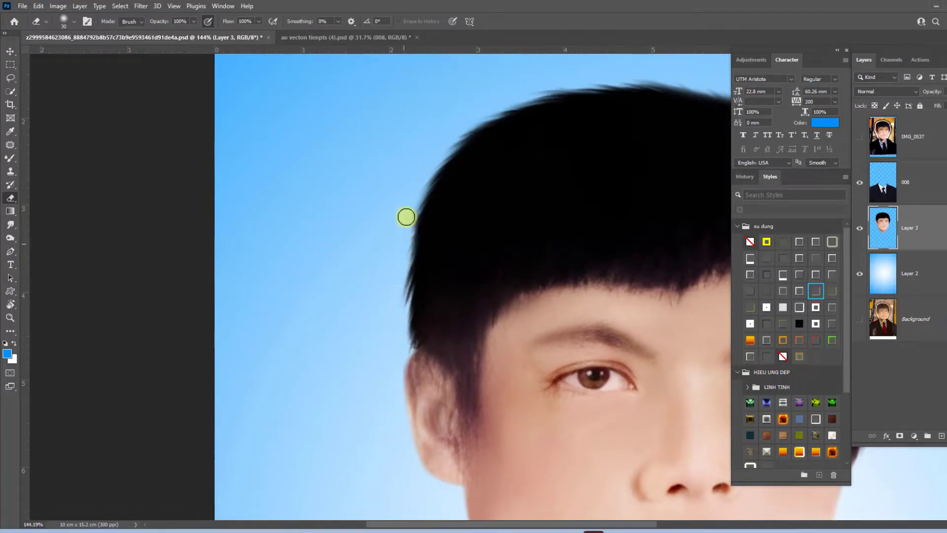
{"action": "key", "text": "ctrl+minus"}
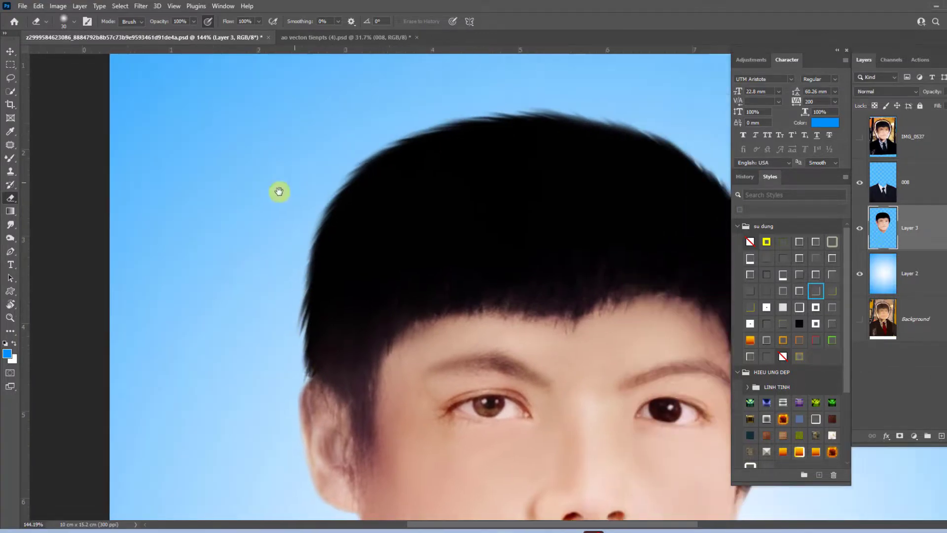
{"action": "key", "text": "ctrl+minus"}
{"action": "key", "text": "ctrl+minus"}
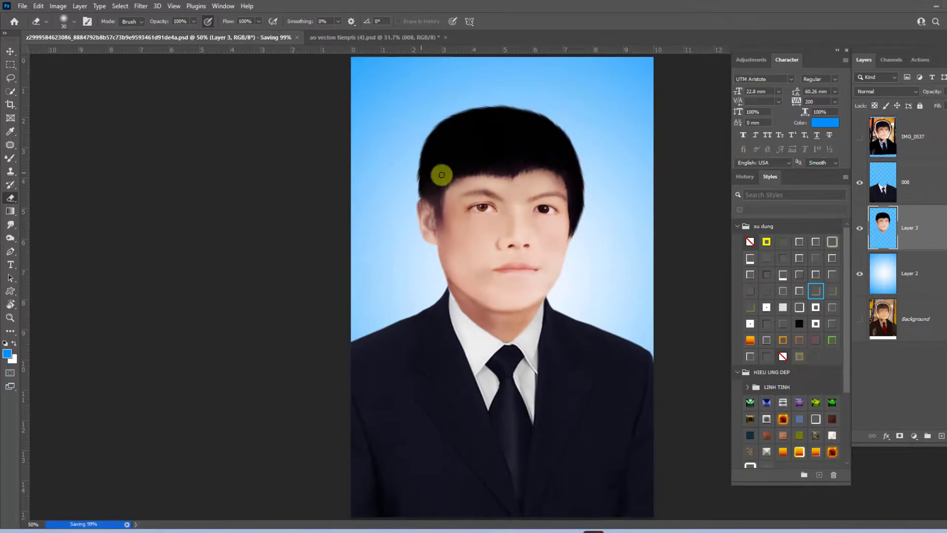
{"action": "key", "text": "ctrl+minus"}
{"action": "left_click", "coordinate": [860, 138]}
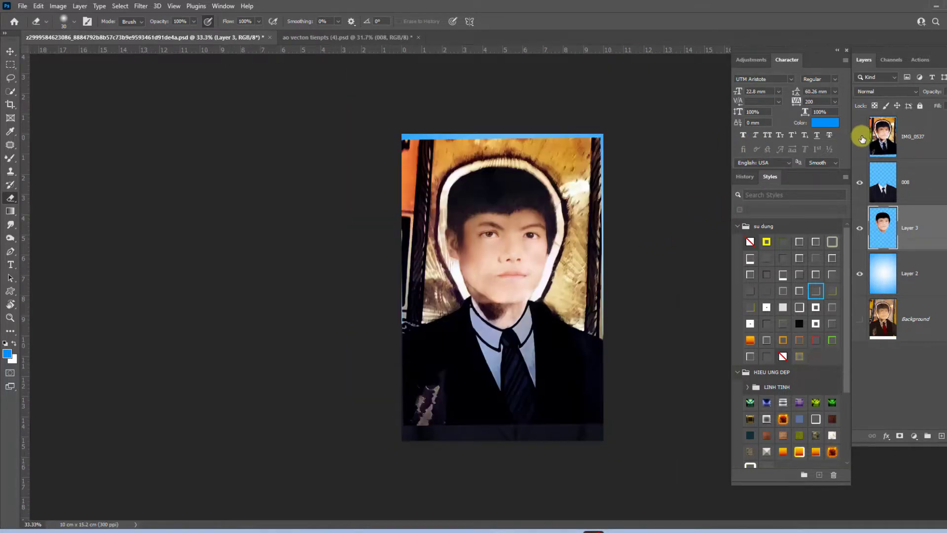
{"action": "left_click", "coordinate": [859, 138]}
{"action": "left_click", "coordinate": [860, 138]}
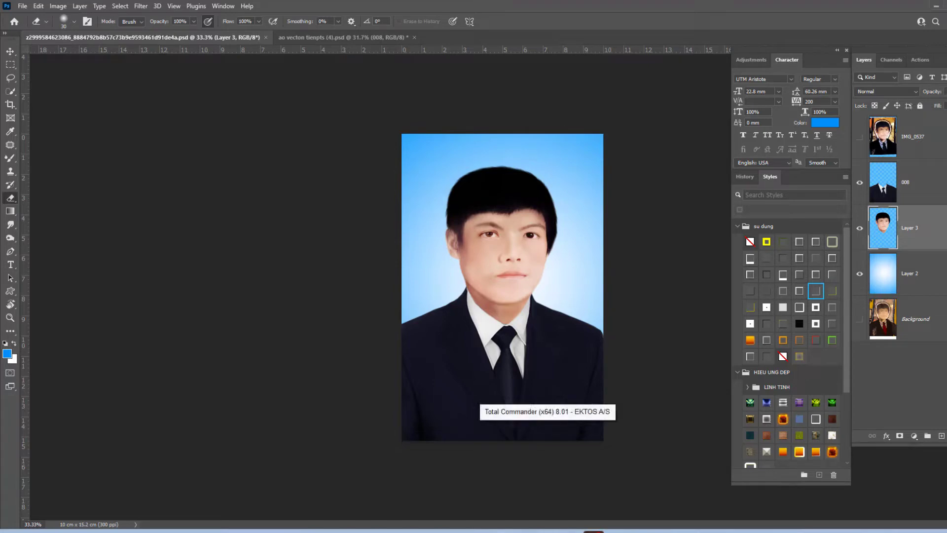
{"action": "left_click", "coordinate": [548, 530]}
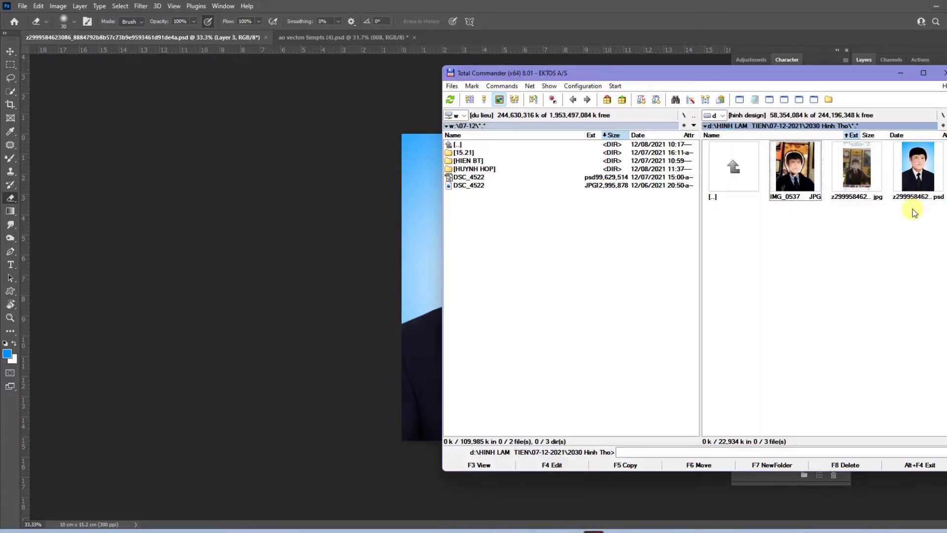
{"action": "left_click", "coordinate": [548, 530]}
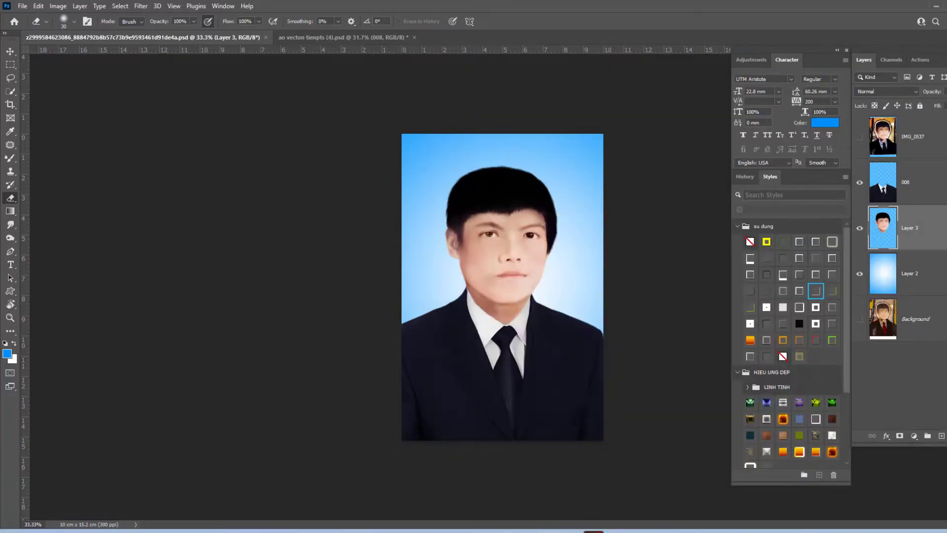
Open the original phone-photo .jpg from Total Commander and place its window beside the portrait
{"action": "left_click", "coordinate": [548, 530]}
{"action": "double_click", "coordinate": [854, 169]}
{"action": "left_click_drag", "start_coordinate": [218, 45], "coordinate": [261, 69]}
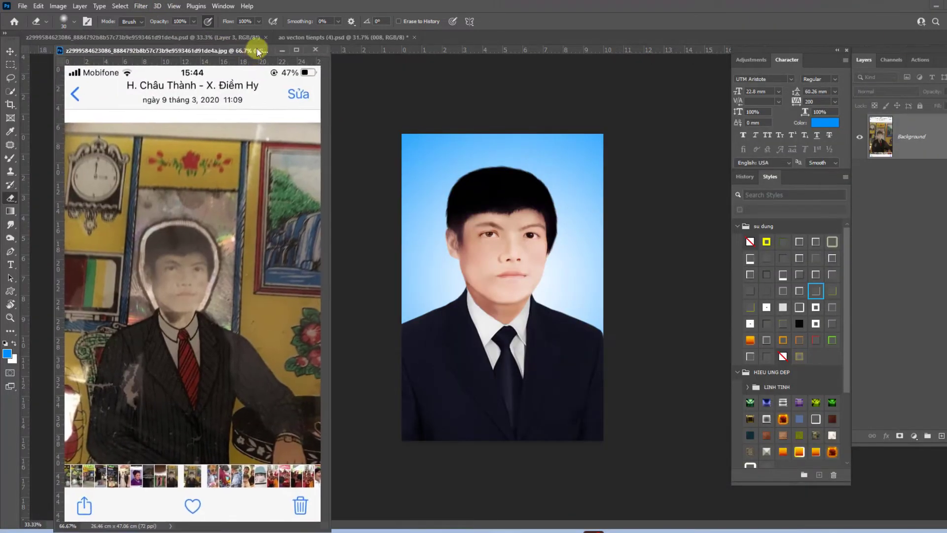
{"action": "left_click", "coordinate": [497, 286]}
{"action": "left_click", "coordinate": [502, 351]}
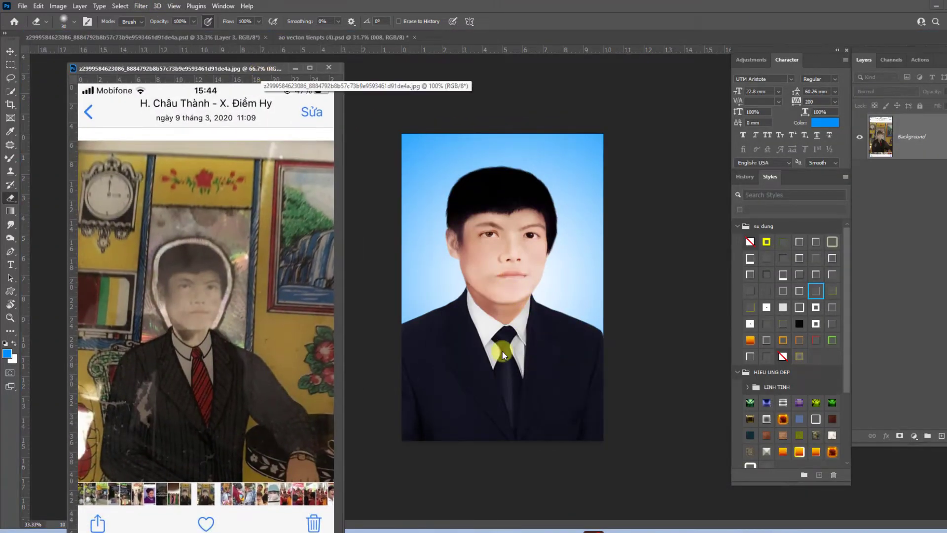